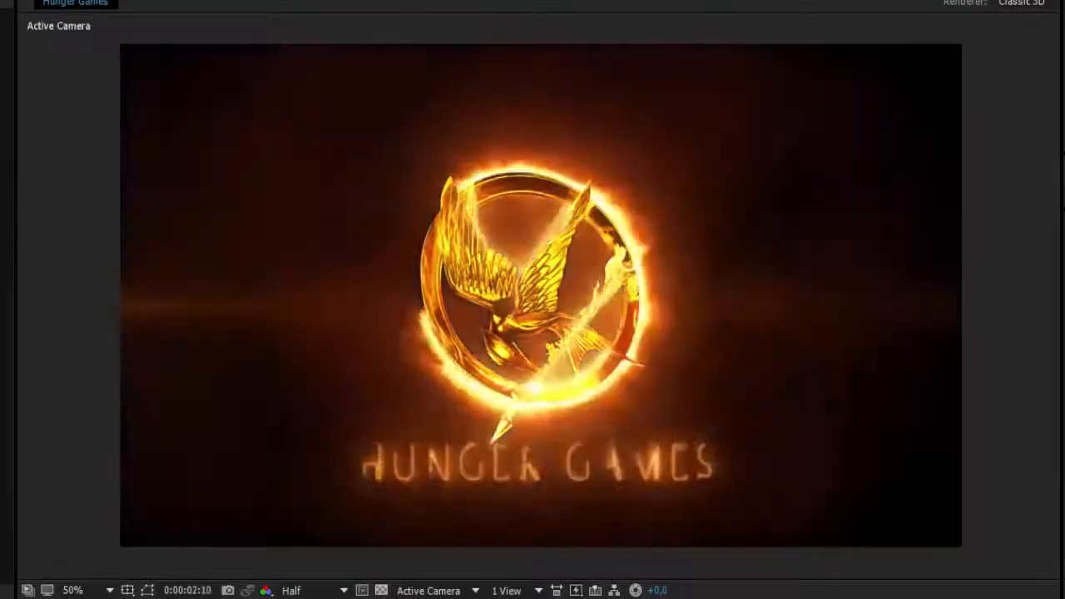
{"action": "scroll", "coordinate": [555, 218], "scroll_direction": "up", "scroll_amount": 1}
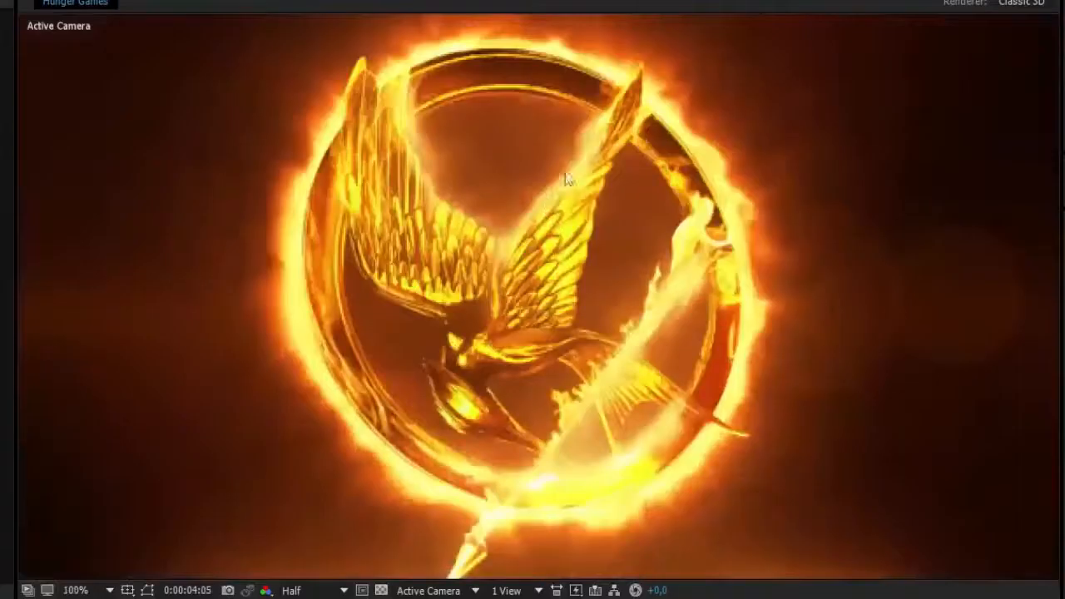
{"action": "left_click_drag", "start_coordinate": [568, 328], "coordinate": [556, 233]}
{"action": "scroll", "coordinate": [534, 365], "scroll_direction": "down", "scroll_amount": 1}
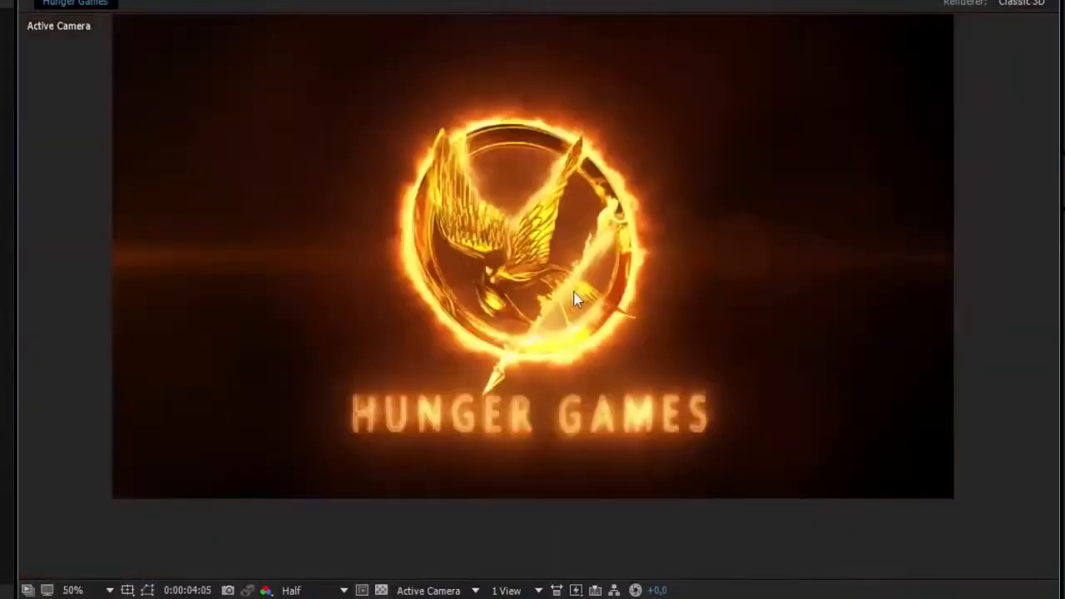
{"action": "left_click_drag", "start_coordinate": [527, 299], "coordinate": [564, 357]}
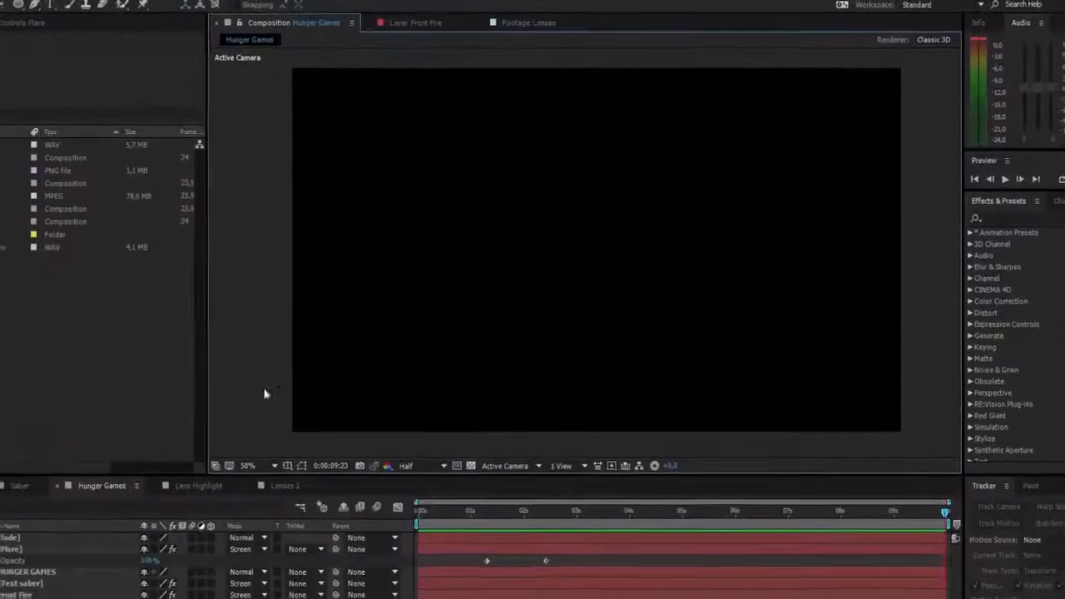
- Create a 10-second HDTV 1080 24 composition named "Hunger Games Logo - Tutorial"
{"action": "key", "text": "ctrl+k"}
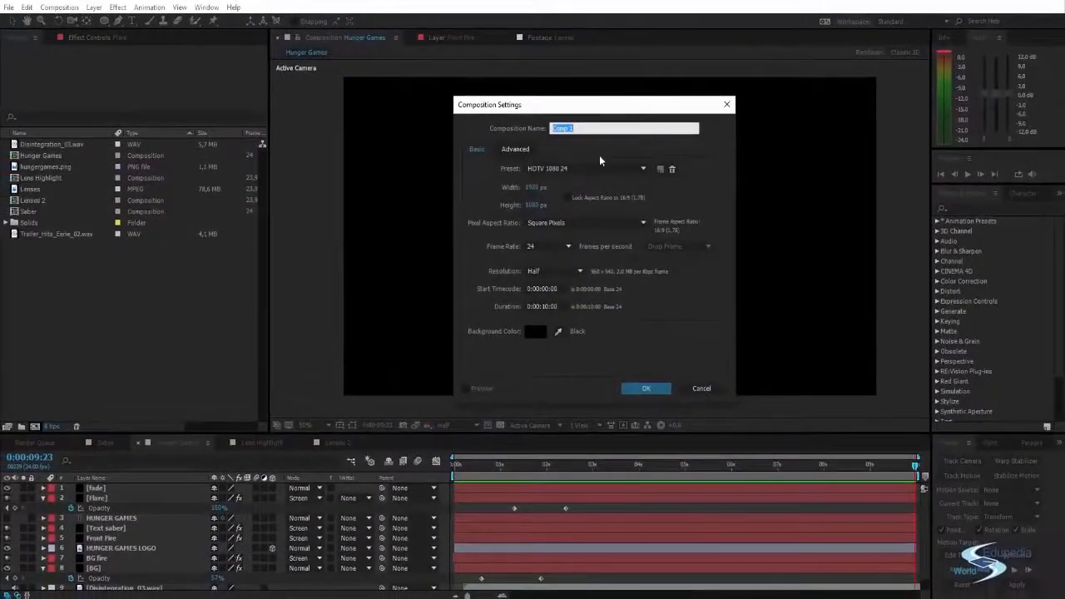
{"action": "type", "text": "Hunger Games Logo - Tutorial"}
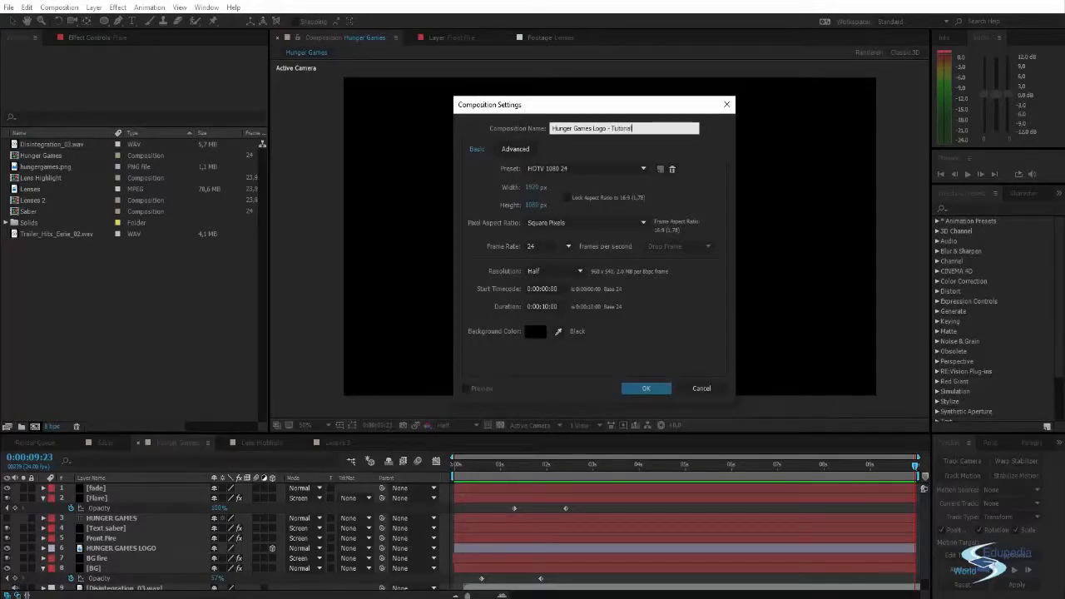
{"action": "key", "text": "Return"}
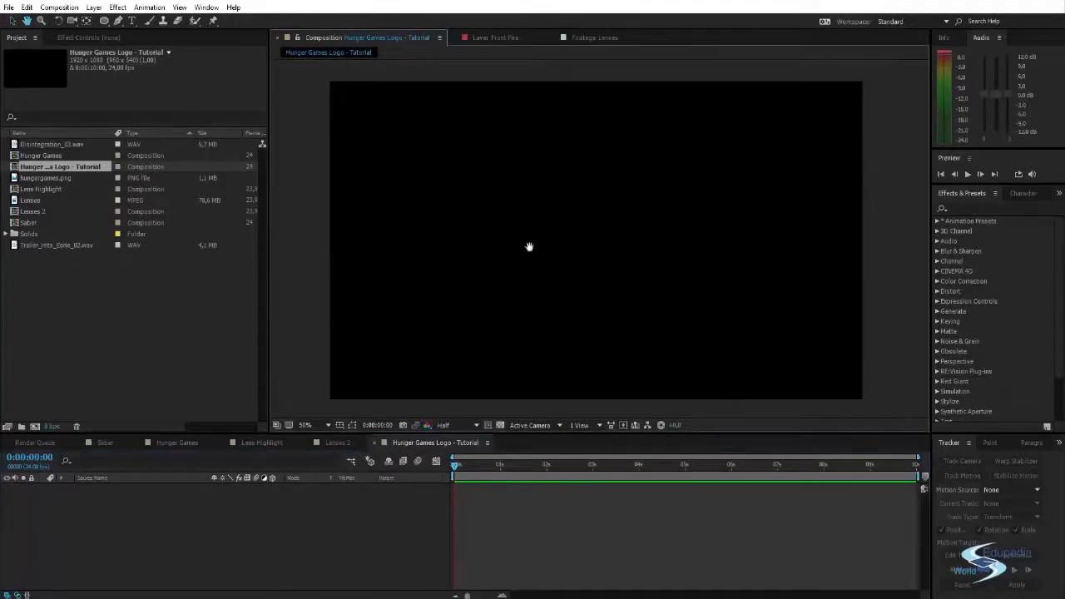
- Add hungergames.png to the new composition as a layer
{"action": "left_click", "coordinate": [43, 176]}
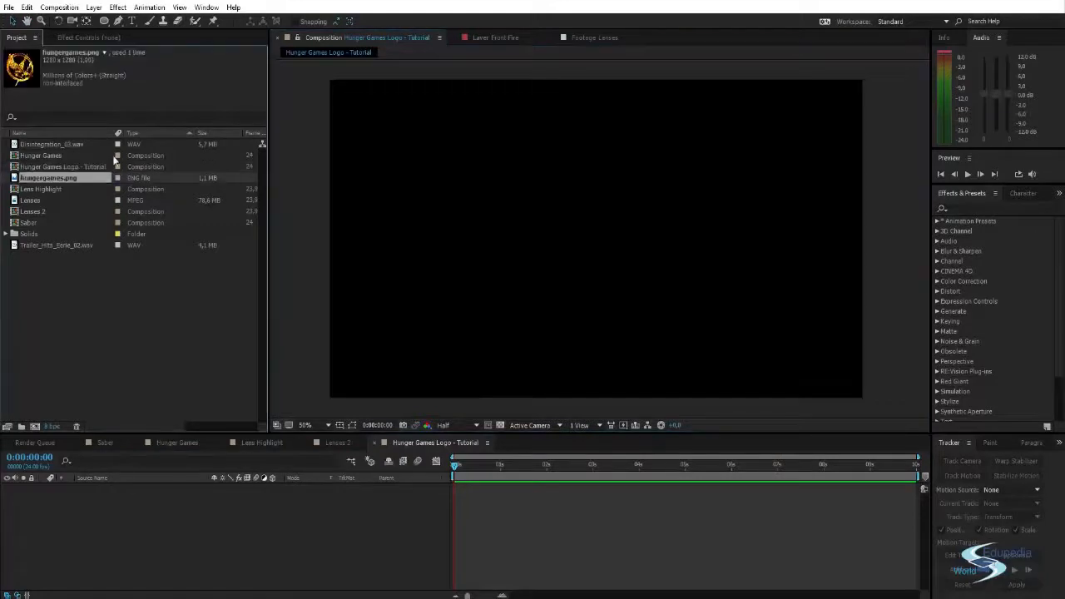
{"action": "left_click_drag", "start_coordinate": [56, 181], "coordinate": [148, 508]}
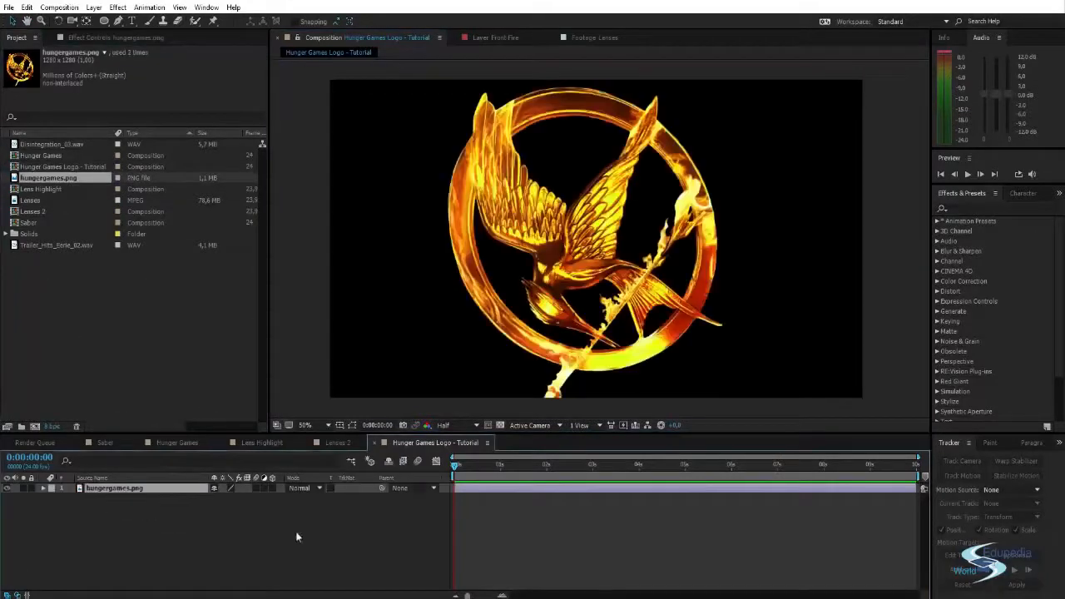
- Examine the bird logo up close, including its ring, wings and burning arrow
{"action": "scroll", "coordinate": [616, 287], "scroll_direction": "down", "scroll_amount": 2}
{"action": "scroll", "coordinate": [607, 263], "scroll_direction": "up", "scroll_amount": 2}
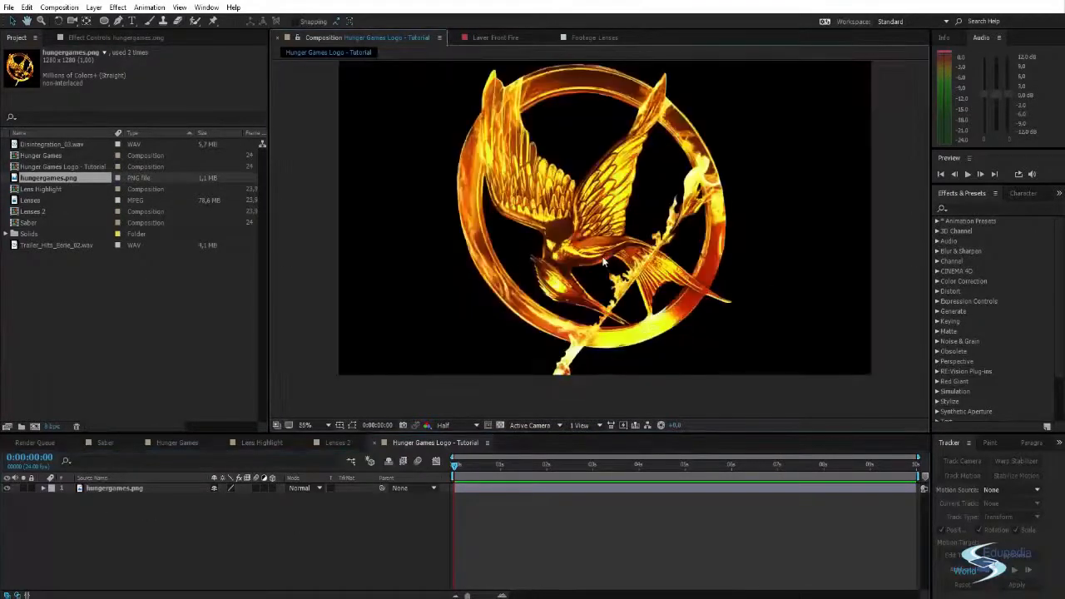
{"action": "scroll", "coordinate": [600, 256], "scroll_direction": "up", "scroll_amount": 1}
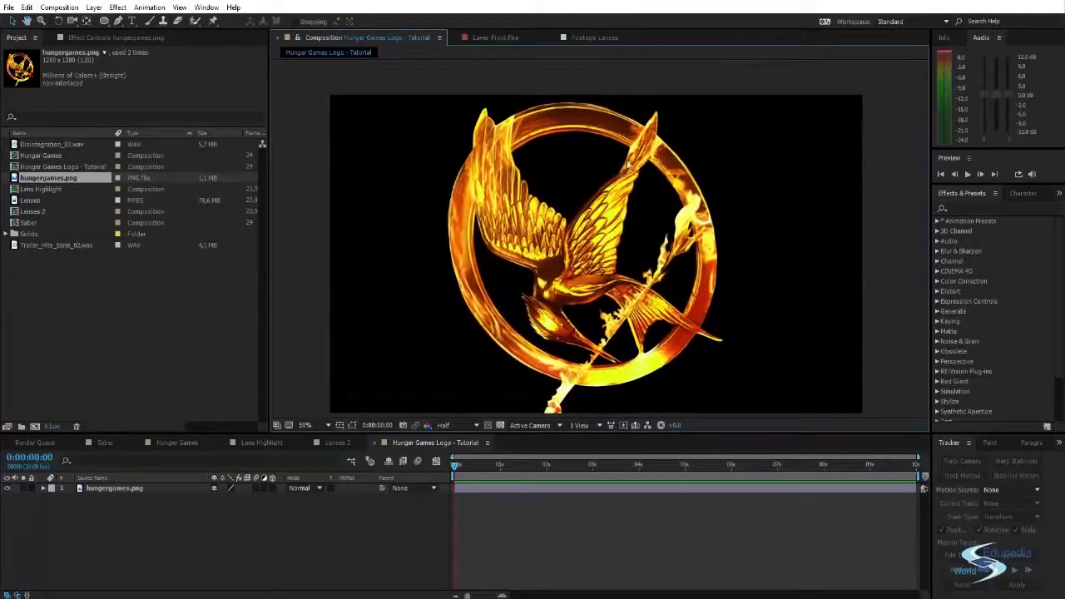
{"action": "scroll", "coordinate": [641, 148], "scroll_direction": "up", "scroll_amount": 1}
{"action": "scroll", "coordinate": [582, 233], "scroll_direction": "down", "scroll_amount": 2}
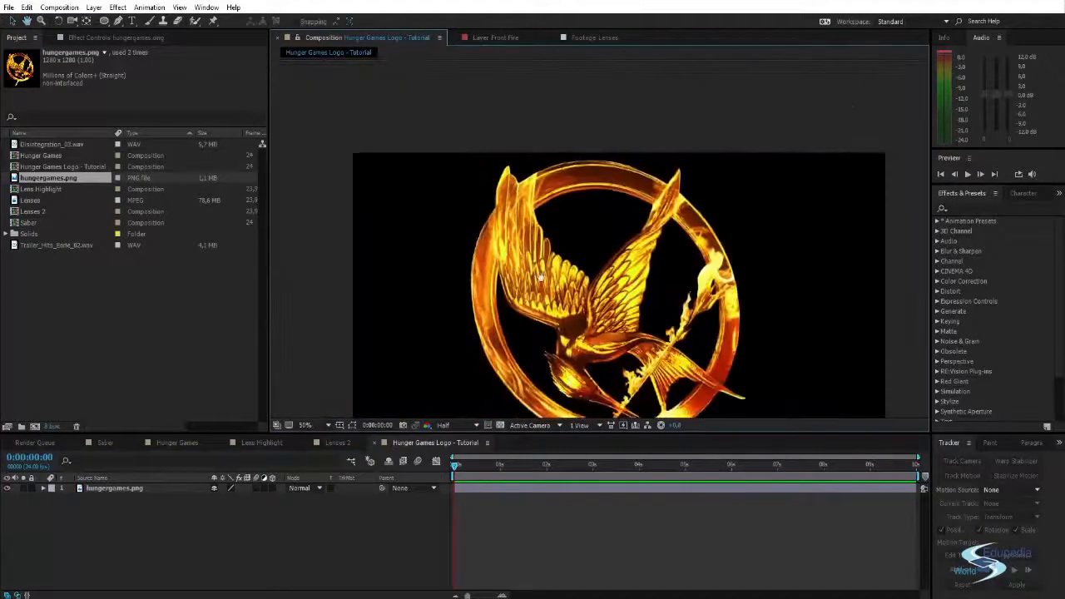
{"action": "scroll", "coordinate": [655, 139], "scroll_direction": "up", "scroll_amount": 1}
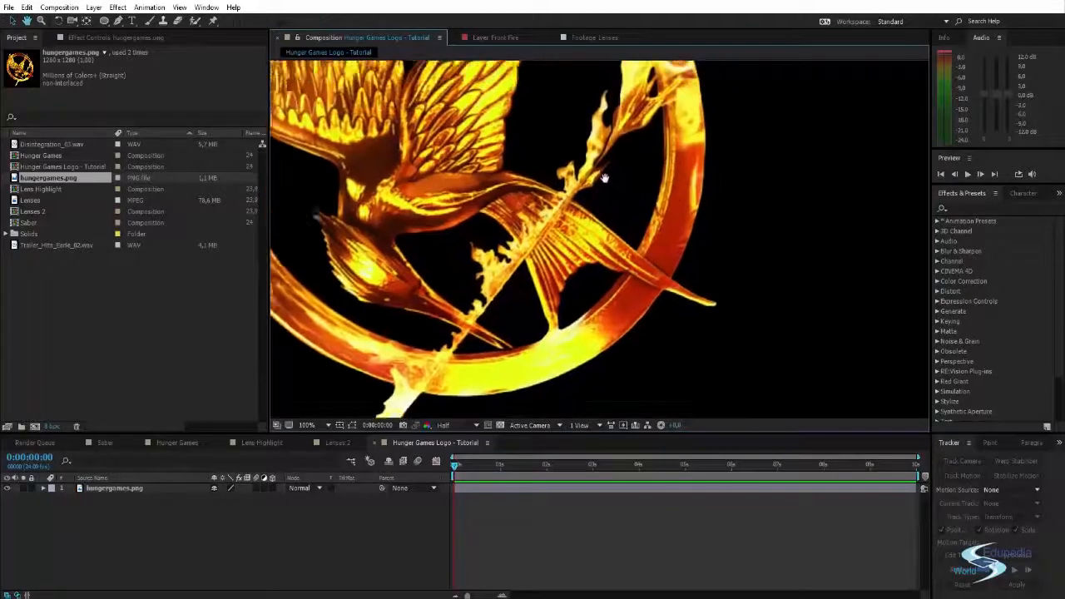
{"action": "left_click_drag", "start_coordinate": [671, 133], "coordinate": [641, 289]}
{"action": "left_click_drag", "start_coordinate": [643, 354], "coordinate": [655, 287]}
{"action": "scroll", "coordinate": [655, 283], "scroll_direction": "down", "scroll_amount": 2}
{"action": "left_click", "coordinate": [607, 262]}
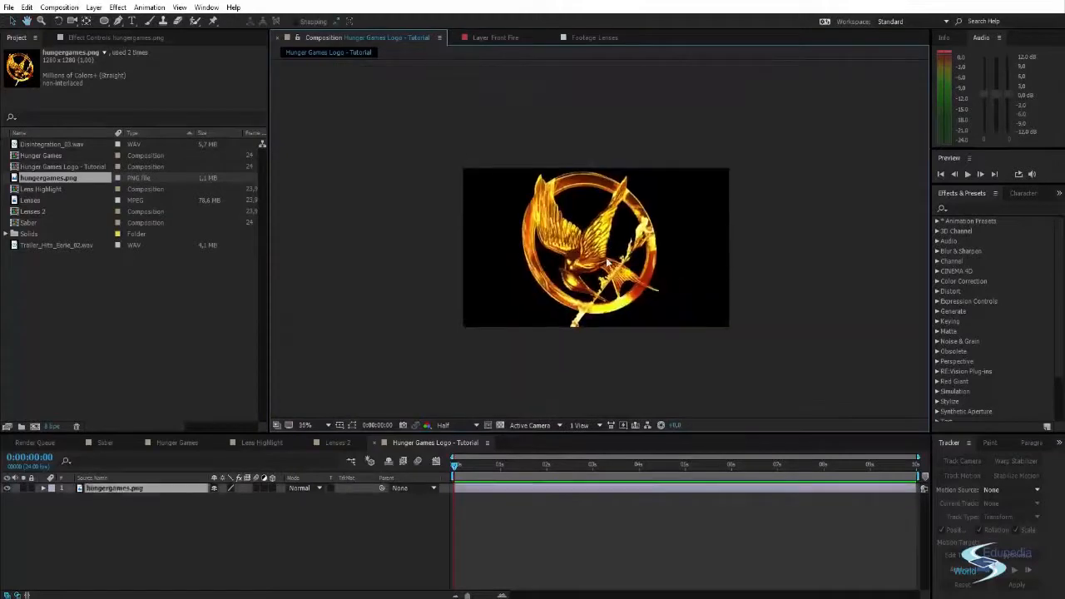
- Close the Front Fire layer viewer and the Lenses footage viewer, leaving only the composition viewer open
{"action": "left_click", "coordinate": [142, 519]}
{"action": "left_click", "coordinate": [125, 488]}
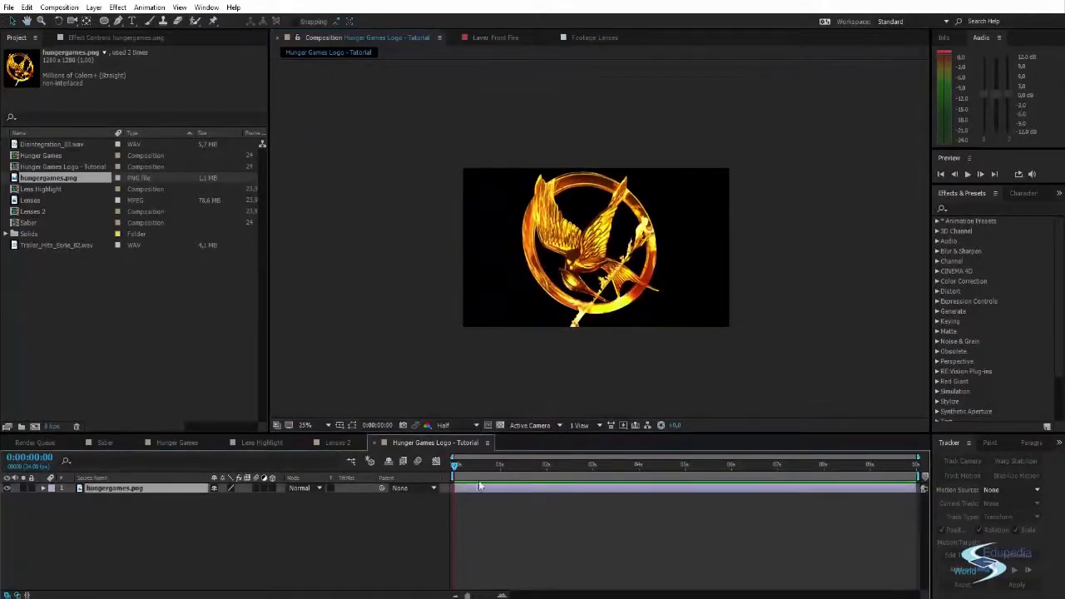
{"action": "left_click", "coordinate": [495, 37]}
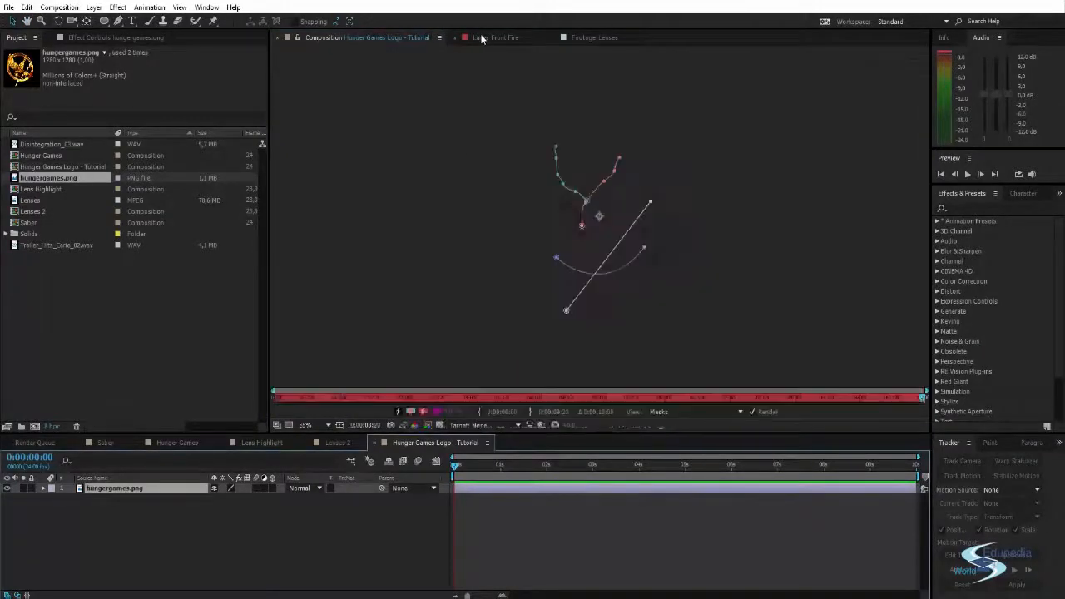
{"action": "left_click", "coordinate": [562, 38]}
{"action": "left_click", "coordinate": [510, 37]}
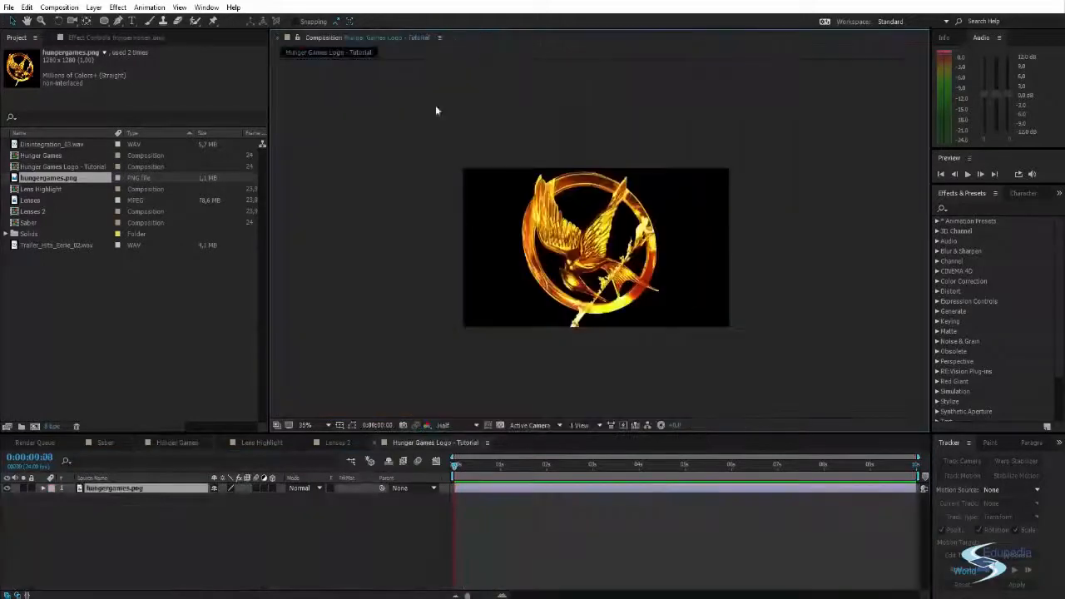
- Delete the hungergames.png layer from the composition
{"action": "left_click", "coordinate": [175, 515]}
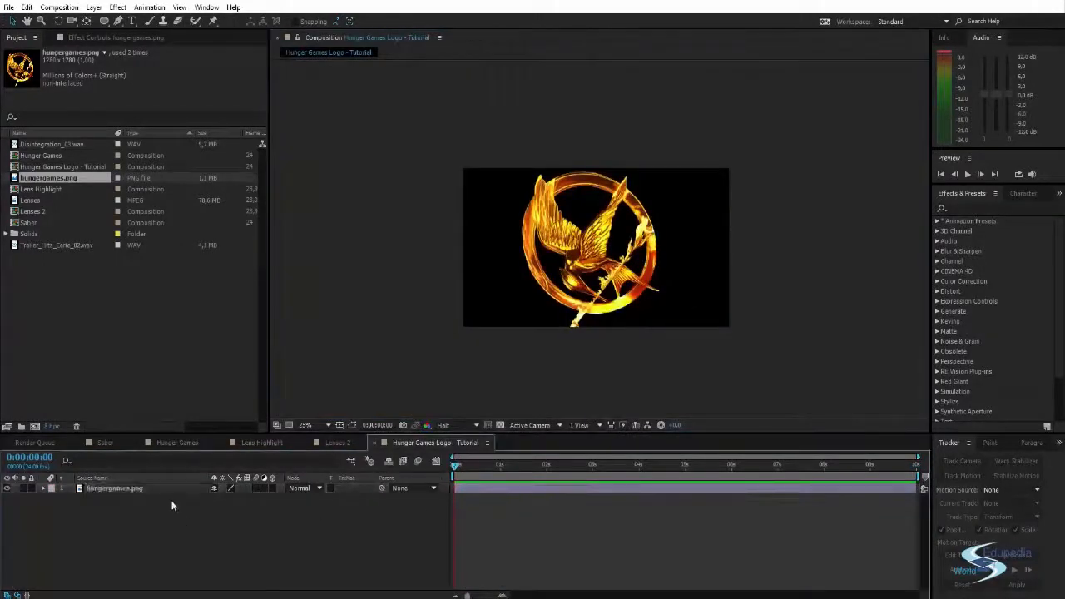
{"action": "left_click", "coordinate": [178, 489]}
{"action": "key", "text": "Delete"}
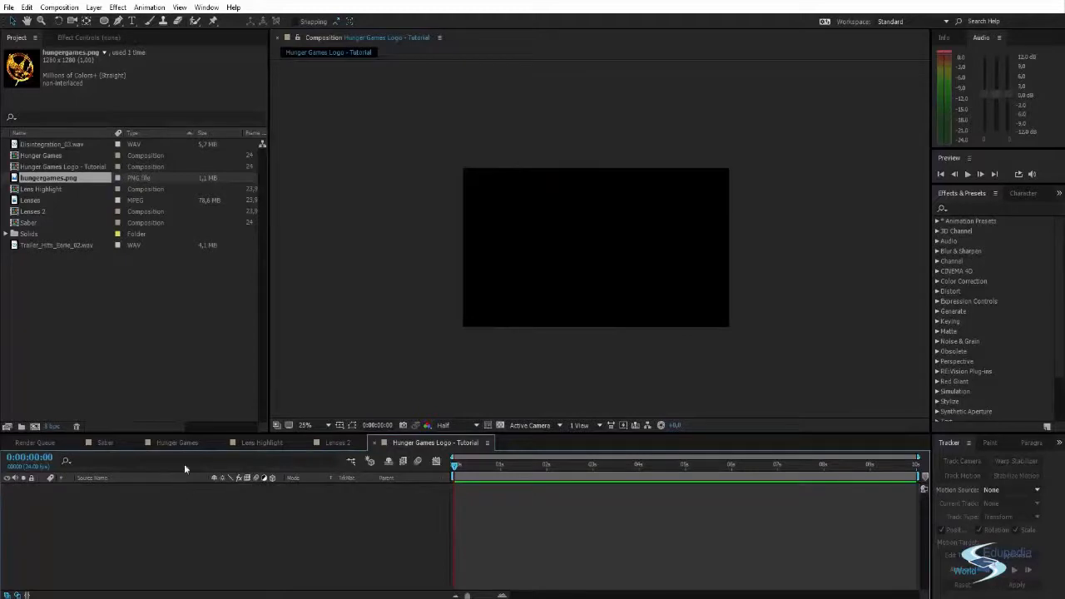
- Place hungergames.png in the empty composition and set its layer scale to 57%
{"action": "left_click_drag", "start_coordinate": [38, 178], "coordinate": [48, 197]}
{"action": "left_click", "coordinate": [595, 242]}
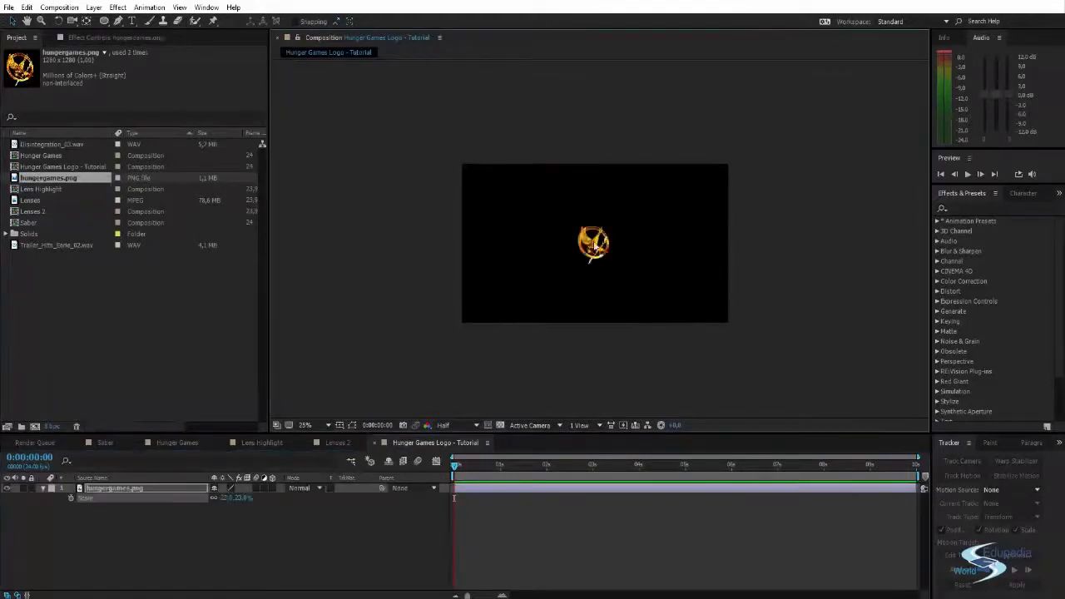
{"action": "scroll", "coordinate": [623, 256], "scroll_direction": "up", "scroll_amount": 3}
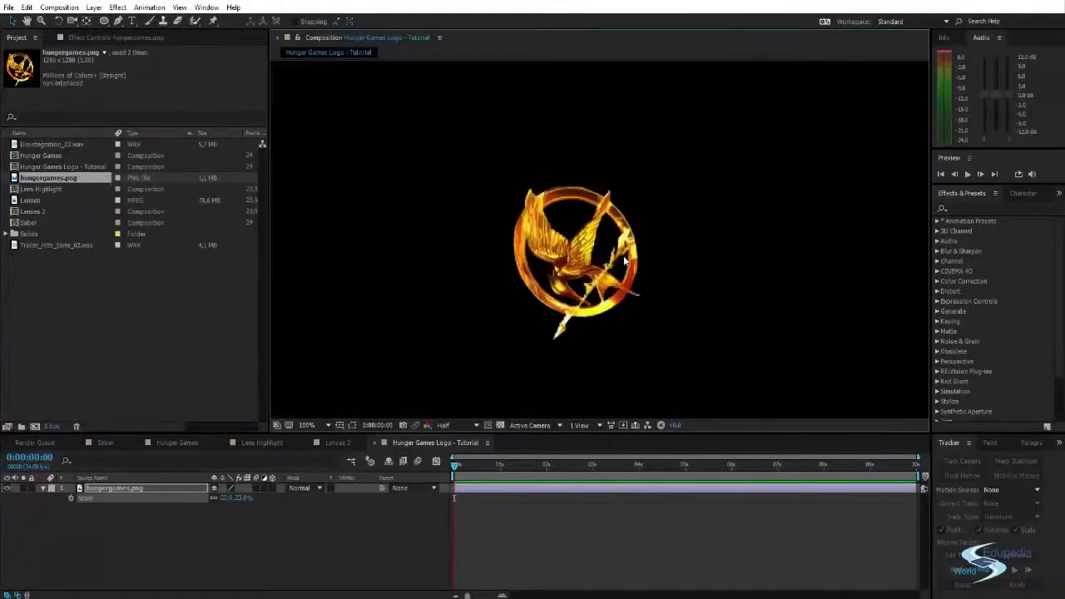
{"action": "scroll", "coordinate": [614, 264], "scroll_direction": "down", "scroll_amount": 1}
{"action": "left_click_drag", "start_coordinate": [221, 502], "coordinate": [332, 508]}
{"action": "scroll", "coordinate": [543, 298], "scroll_direction": "down", "scroll_amount": 2}
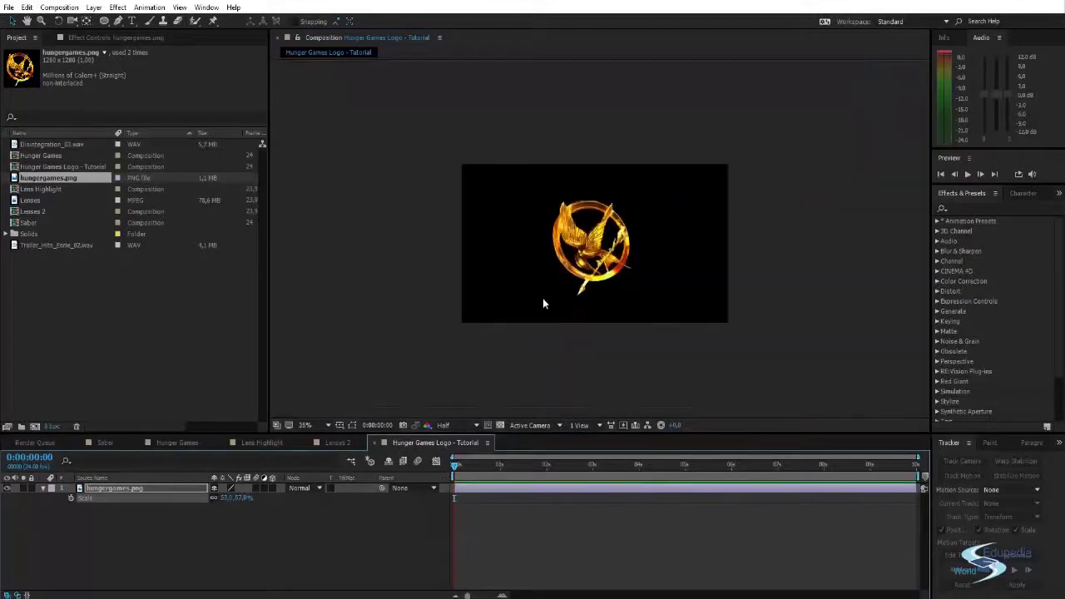
{"action": "scroll", "coordinate": [533, 304], "scroll_direction": "up", "scroll_amount": 2}
{"action": "left_click_drag", "start_coordinate": [560, 316], "coordinate": [580, 317]}
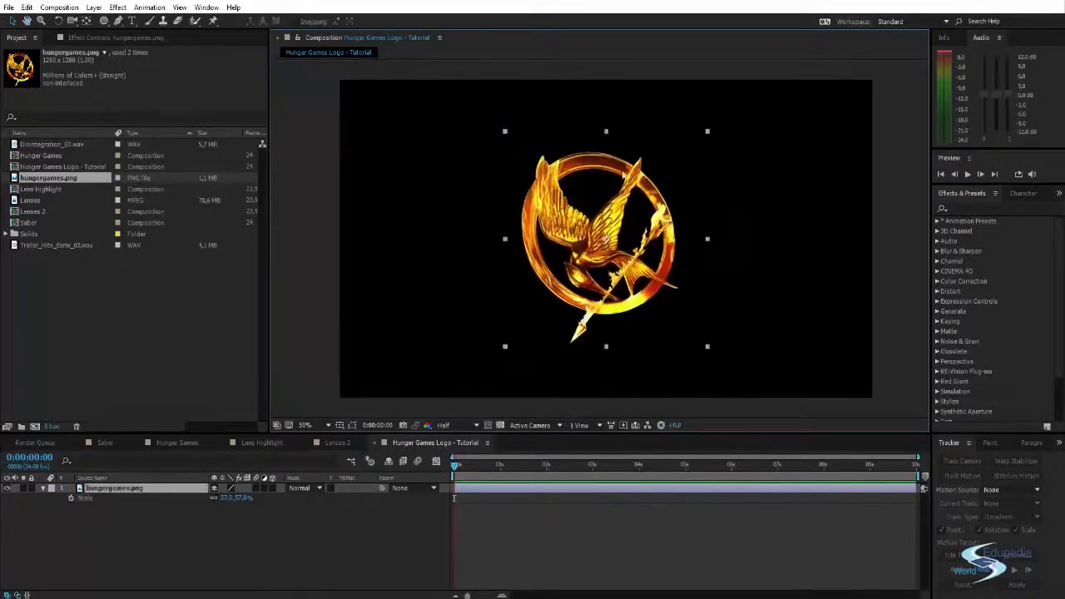
- Shrink the logo layer to about 53.6% scale and nudge it slightly down and to the right
{"action": "left_click_drag", "start_coordinate": [668, 228], "coordinate": [634, 233]}
{"action": "mouse_move", "coordinate": [672, 137]}
{"action": "left_mouse_down"}
{"action": "mouse_move", "coordinate": [647, 166]}
{"action": "mouse_move", "coordinate": [677, 147]}
{"action": "mouse_move", "coordinate": [669, 140]}
{"action": "mouse_move", "coordinate": [749, 108]}
{"action": "mouse_move", "coordinate": [675, 145]}
{"action": "mouse_move", "coordinate": [681, 139]}
{"action": "left_mouse_up"}
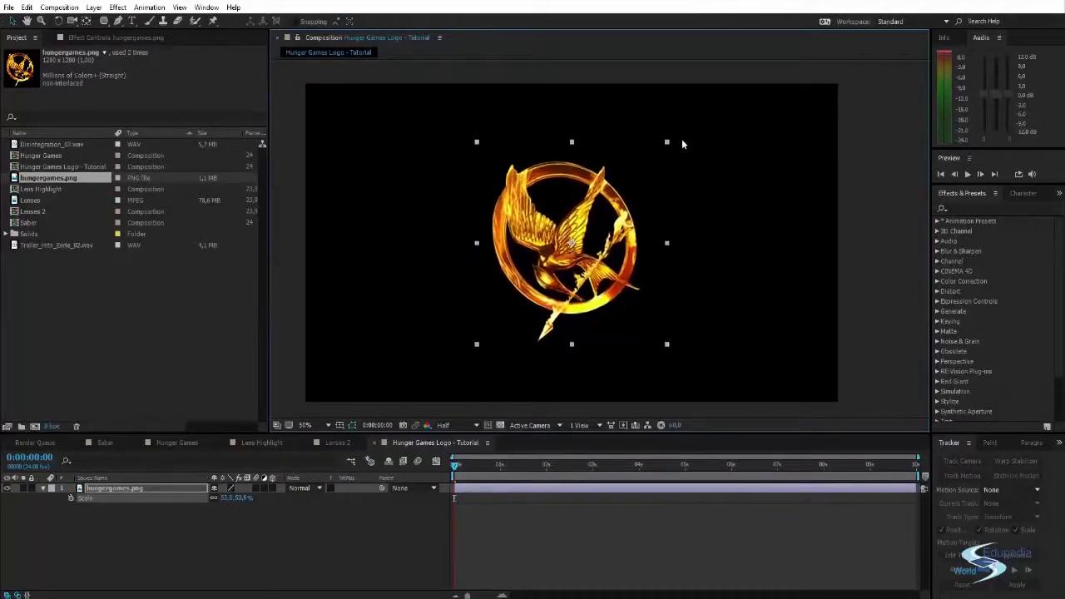
{"action": "left_click_drag", "start_coordinate": [585, 225], "coordinate": [592, 226]}
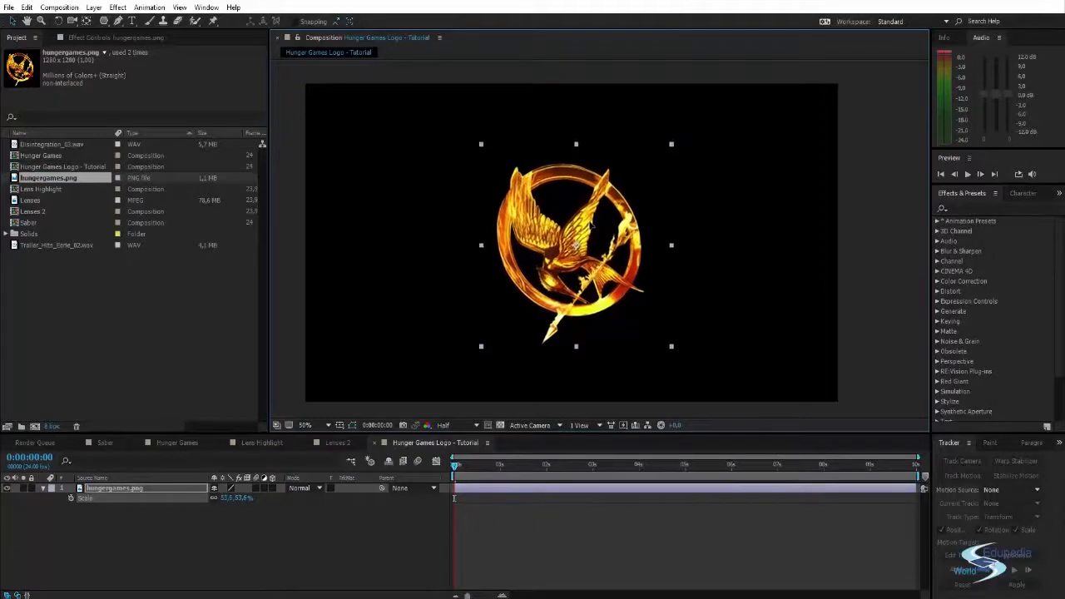
{"action": "left_click", "coordinate": [744, 238]}
- Fine-tune the logo's position so it is centred horizontally and sits just below the middle of the frame
{"action": "scroll", "coordinate": [572, 229], "scroll_direction": "up", "scroll_amount": 1}
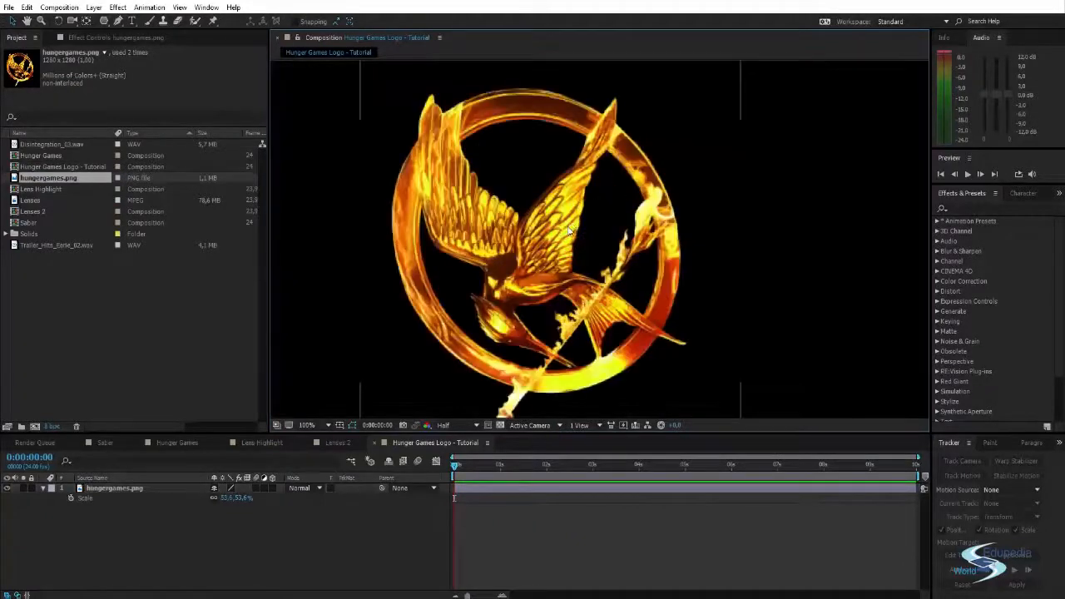
{"action": "scroll", "coordinate": [571, 228], "scroll_direction": "down", "scroll_amount": 1}
{"action": "left_click_drag", "start_coordinate": [570, 227], "coordinate": [587, 222]}
{"action": "key", "text": "v"}
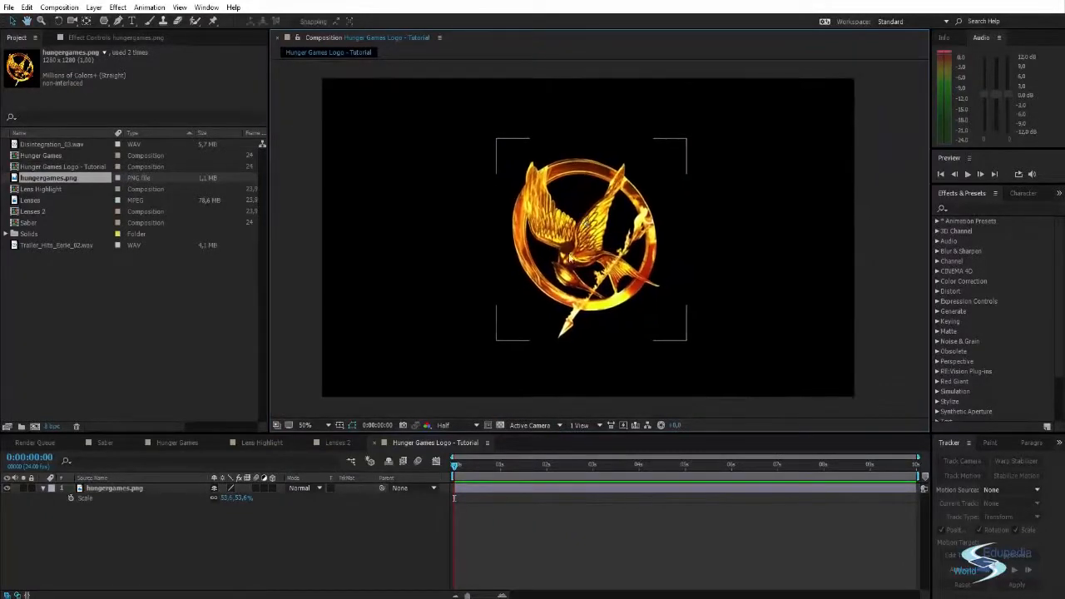
{"action": "left_click", "coordinate": [606, 248]}
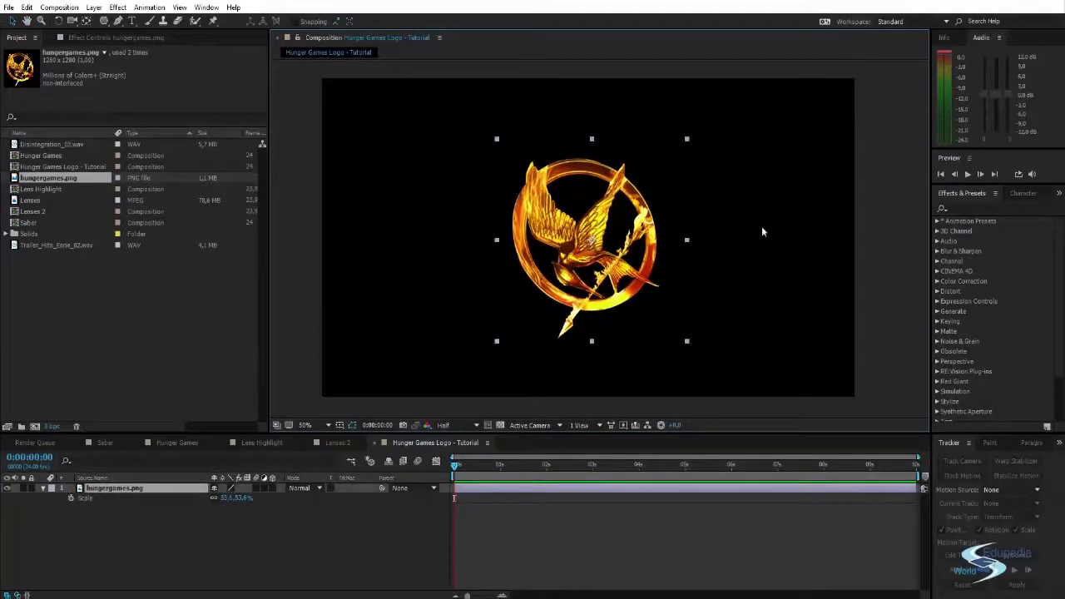
{"action": "left_click", "coordinate": [798, 205]}
{"action": "left_click_drag", "start_coordinate": [611, 240], "coordinate": [610, 243]}
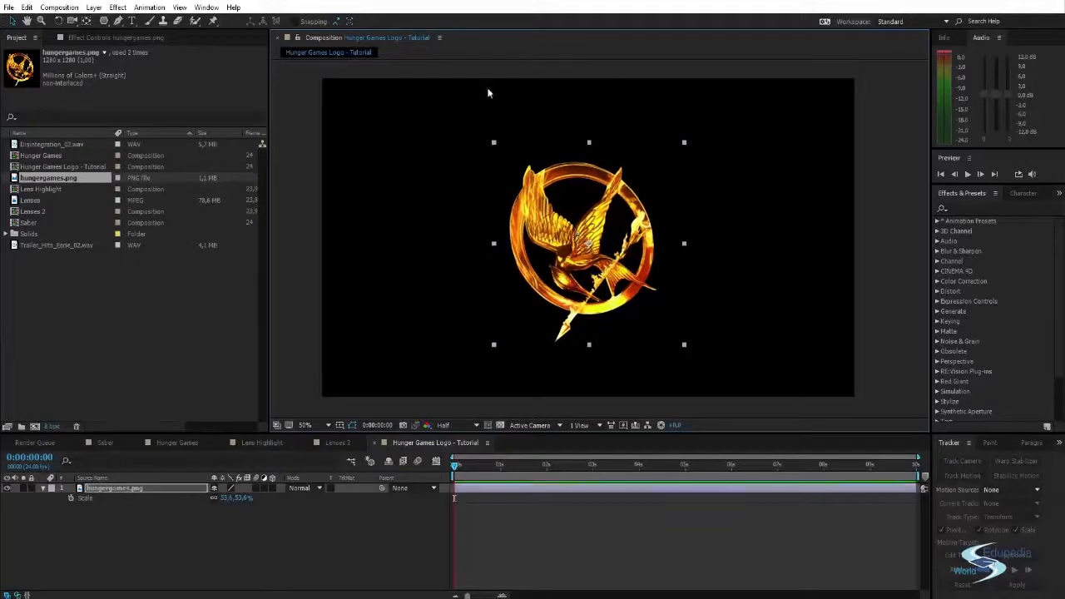
{"action": "left_click_drag", "start_coordinate": [550, 214], "coordinate": [550, 210]}
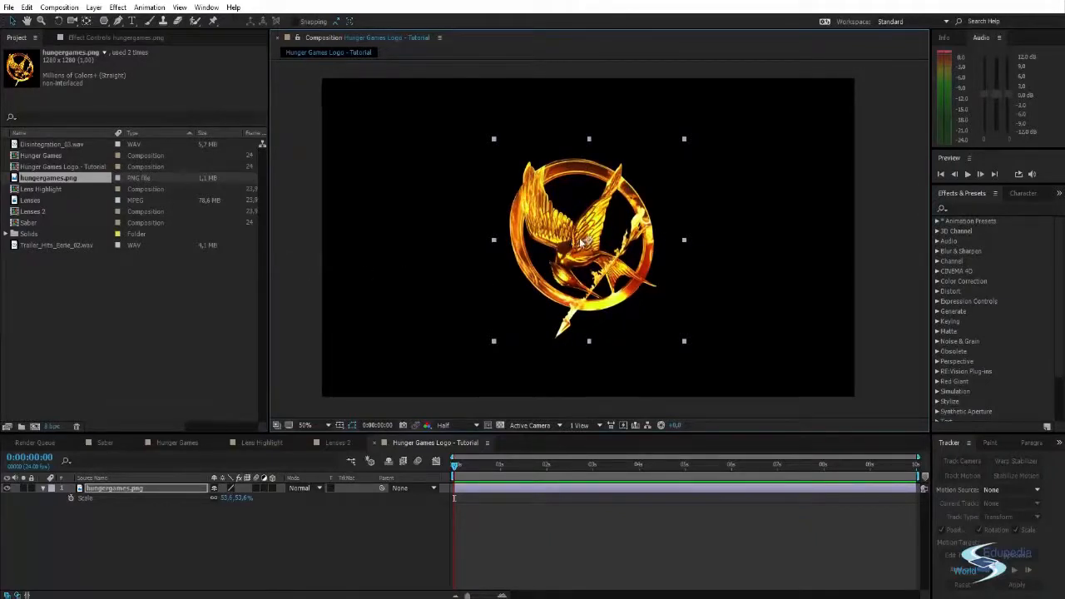
{"action": "left_click", "coordinate": [881, 234]}
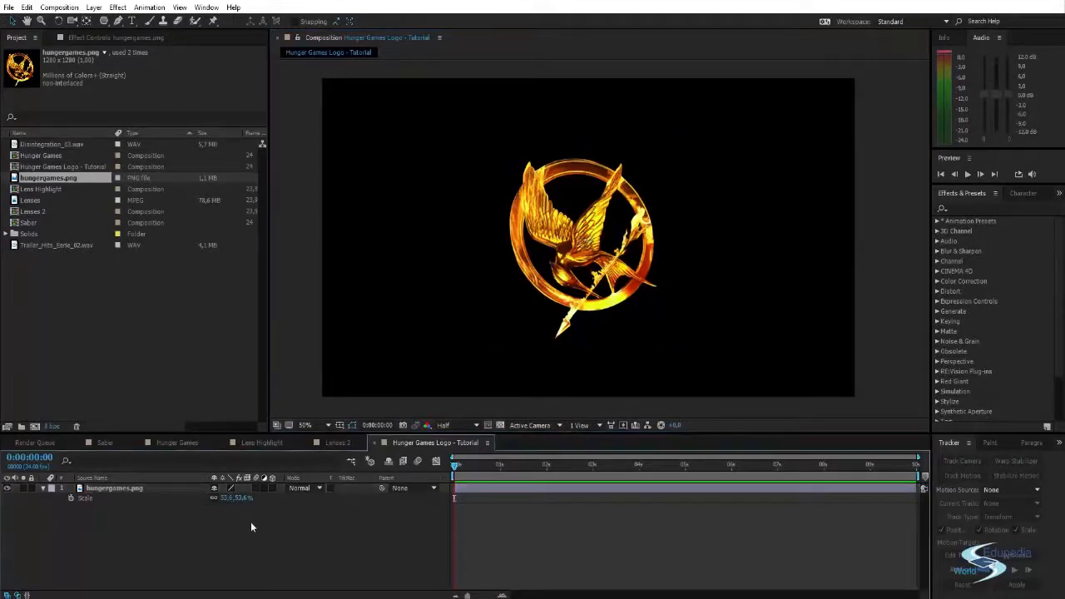
- Create a black full-frame solid named BG and place it beneath the hungergames.png layer
{"action": "key", "text": "ctrl+y"}
{"action": "type", "text": "BG"}
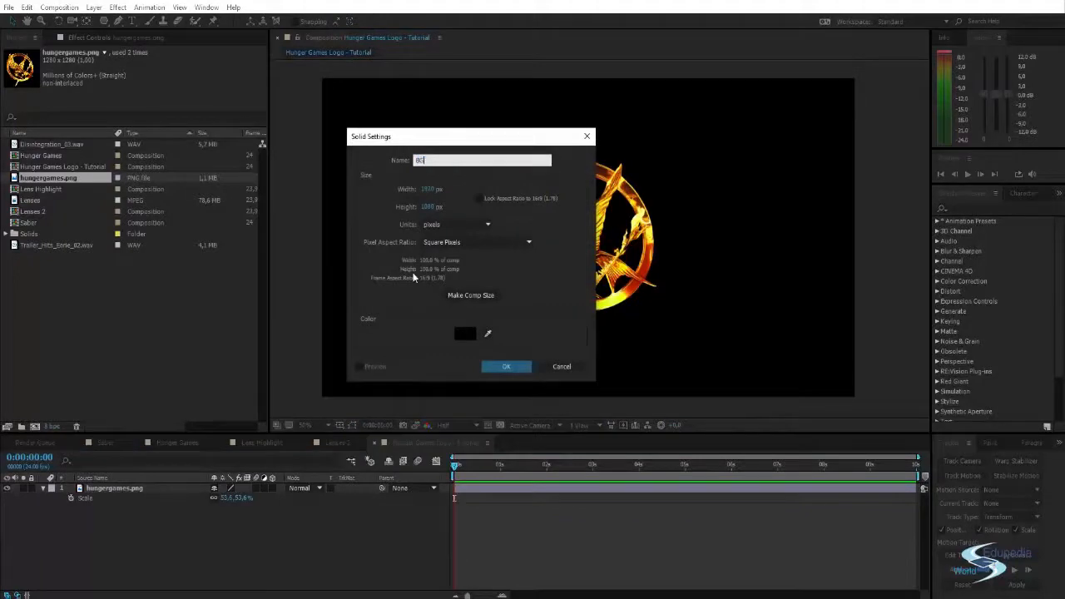
{"action": "key", "text": "Return"}
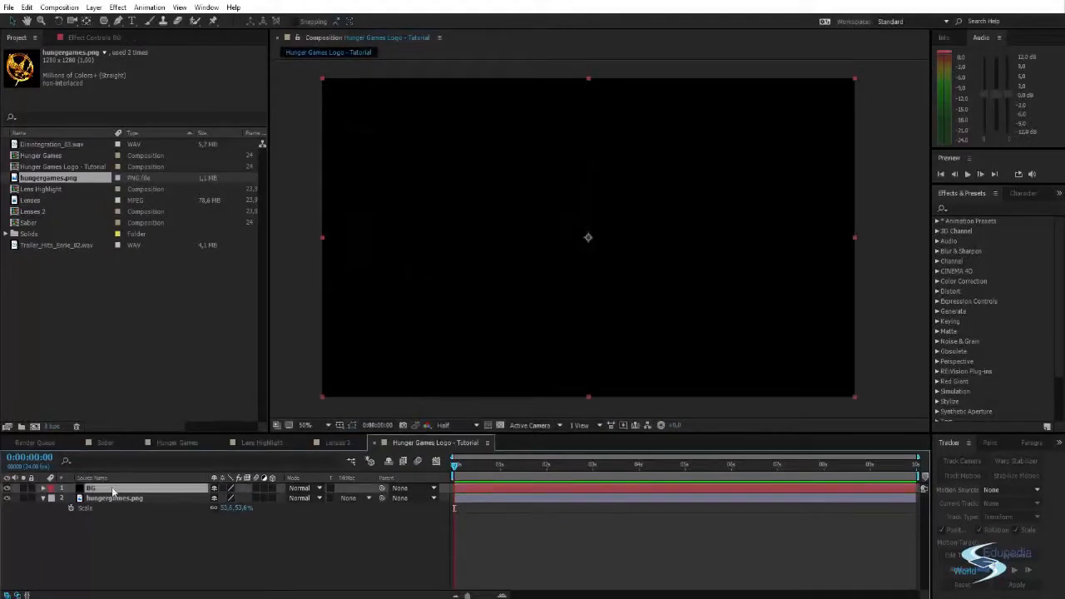
{"action": "left_click_drag", "start_coordinate": [112, 486], "coordinate": [114, 531]}
- Apply the Gradient Ramp effect to the BG solid and set its ramp shape to Radial Ramp
{"action": "left_click", "coordinate": [970, 208]}
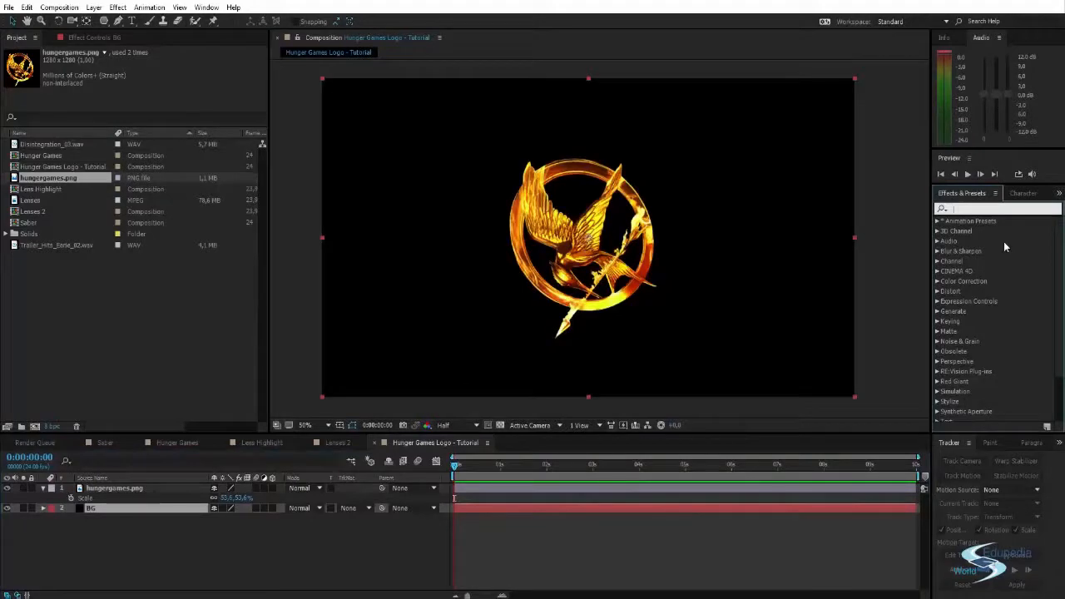
{"action": "type", "text": "ramp"}
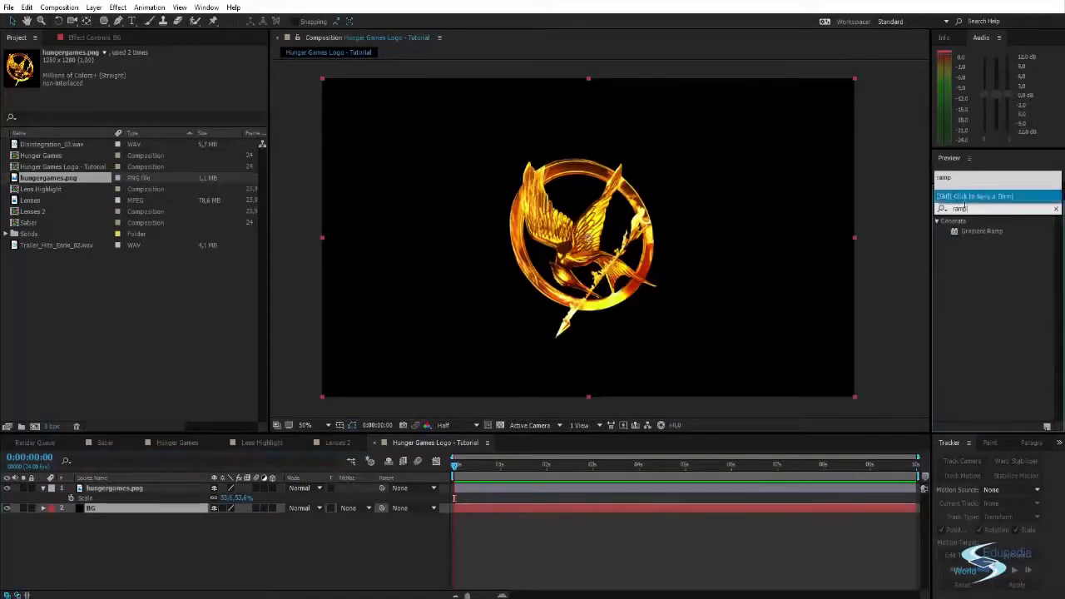
{"action": "left_click_drag", "start_coordinate": [973, 231], "coordinate": [122, 507]}
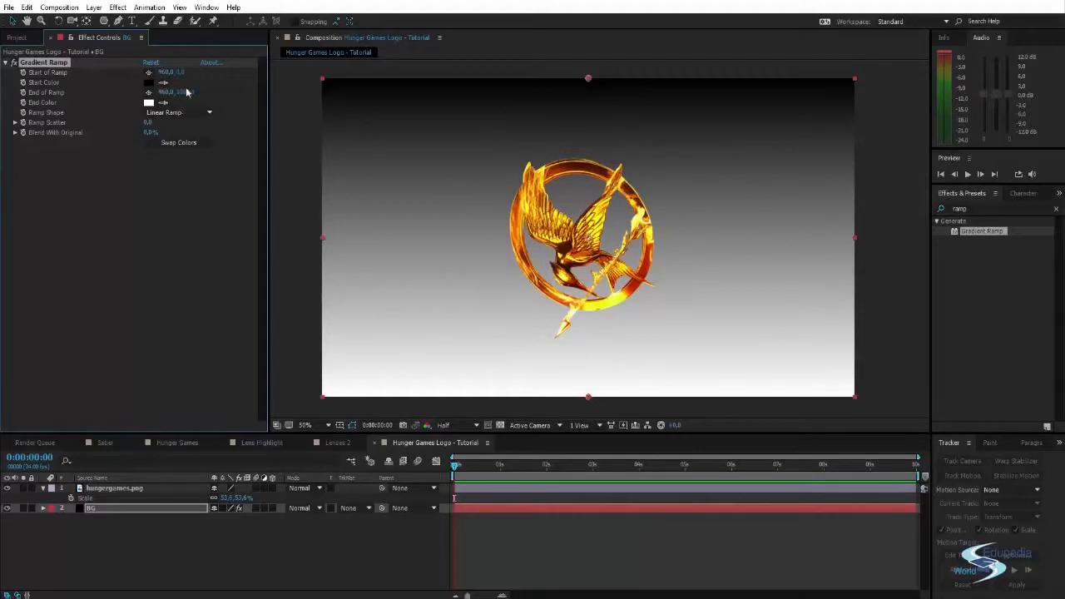
{"action": "left_click", "coordinate": [178, 112]}
{"action": "left_click", "coordinate": [186, 138]}
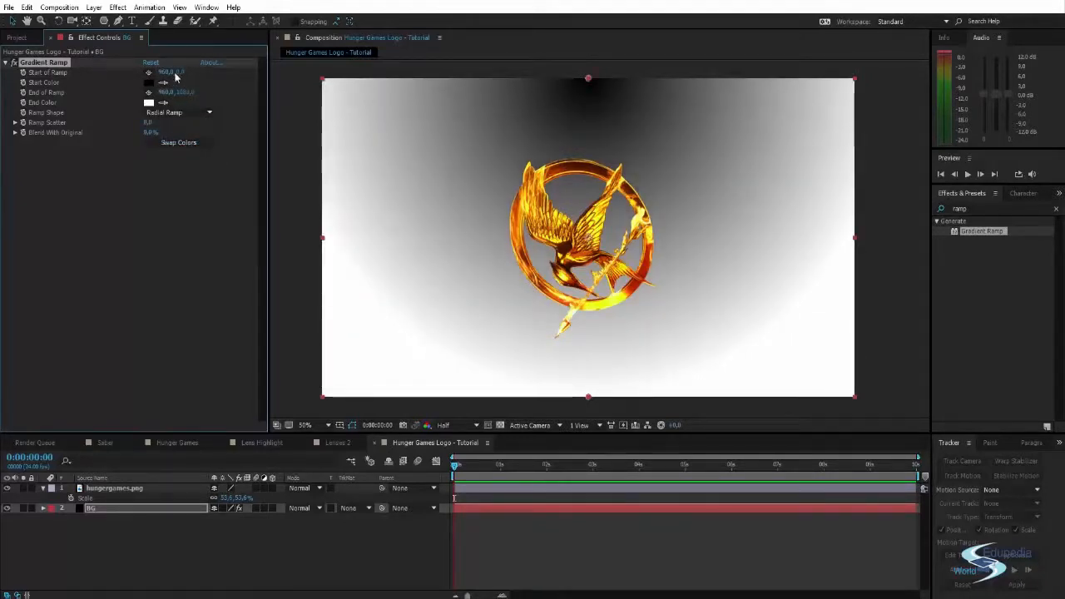
- Move the radial ramp's start to 960, 524, extend its end to about 960, 1953, and swap the ramp colors
{"action": "left_click_drag", "start_coordinate": [176, 75], "coordinate": [452, 95]}
{"action": "scroll", "coordinate": [482, 194], "scroll_direction": "down", "scroll_amount": 1}
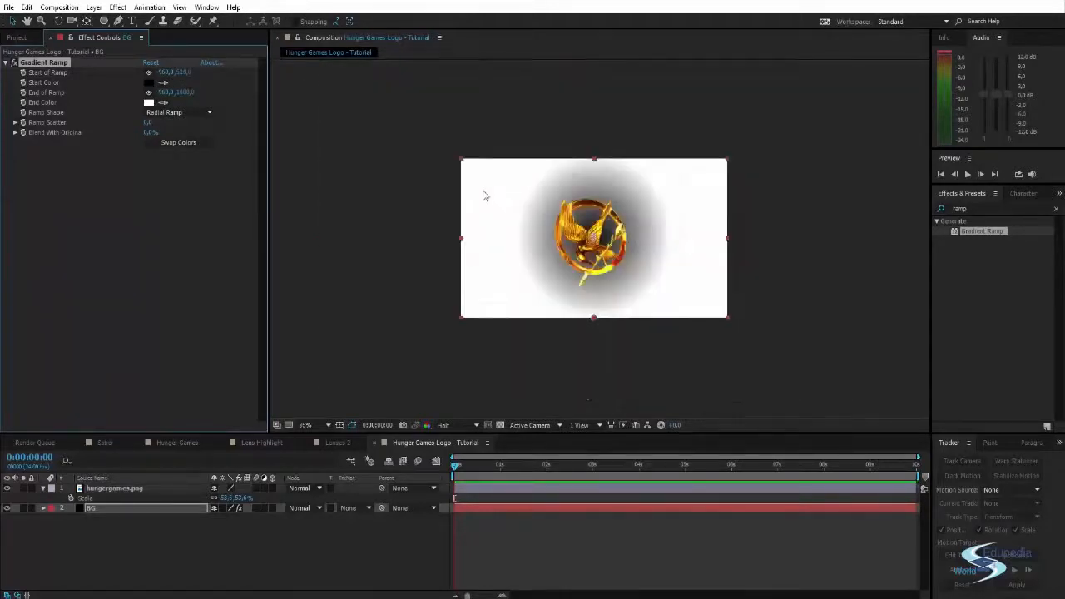
{"action": "left_click_drag", "start_coordinate": [578, 282], "coordinate": [578, 400]}
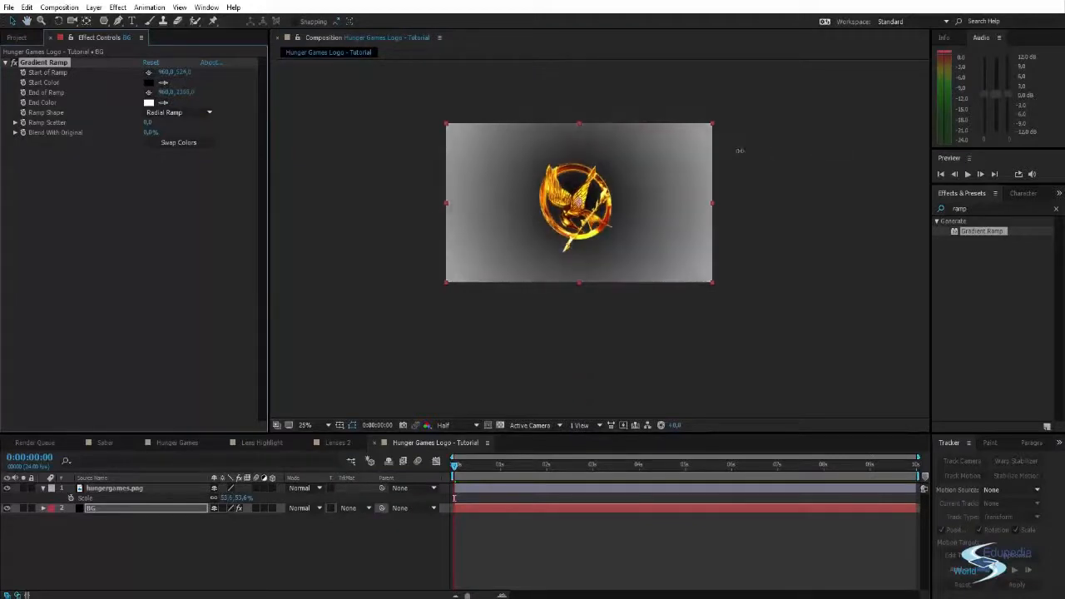
{"action": "scroll", "coordinate": [633, 305], "scroll_direction": "up", "scroll_amount": 4}
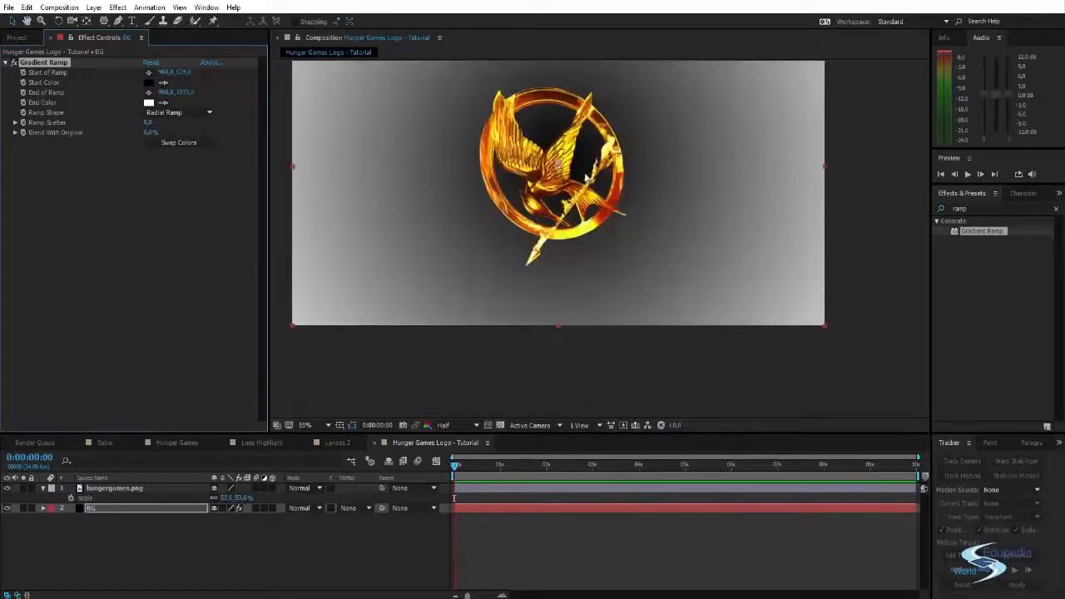
{"action": "scroll", "coordinate": [634, 305], "scroll_direction": "down", "scroll_amount": 2}
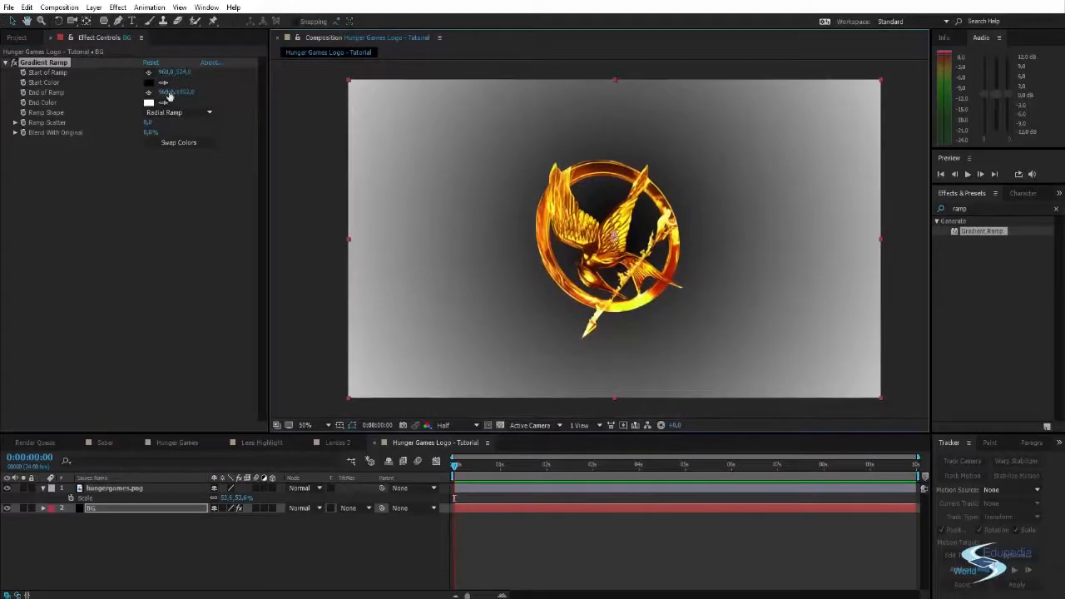
{"action": "left_click", "coordinate": [179, 142]}
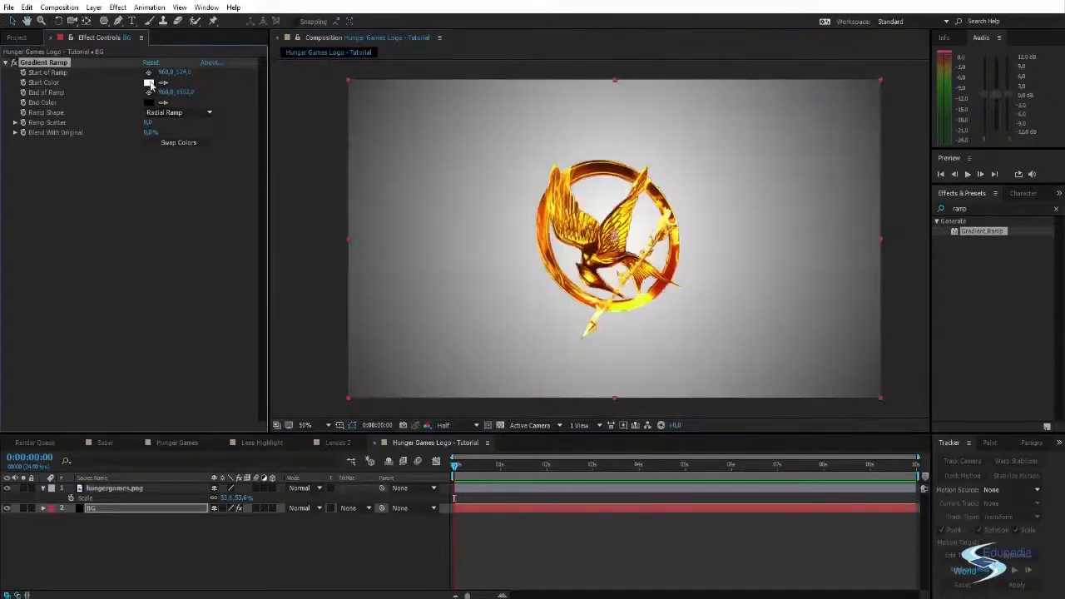
- Set the ramp's start color to a bright orange sampled from the logo
{"action": "left_click", "coordinate": [149, 83]}
{"action": "left_click_drag", "start_coordinate": [715, 191], "coordinate": [864, 168]}
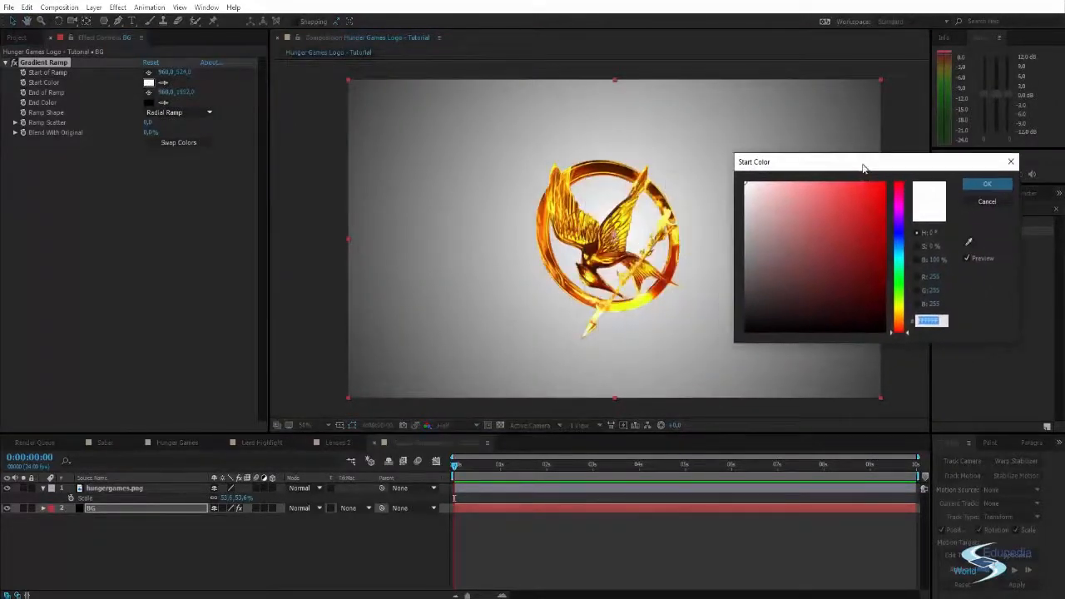
{"action": "left_click", "coordinate": [968, 241]}
{"action": "left_click", "coordinate": [674, 263]}
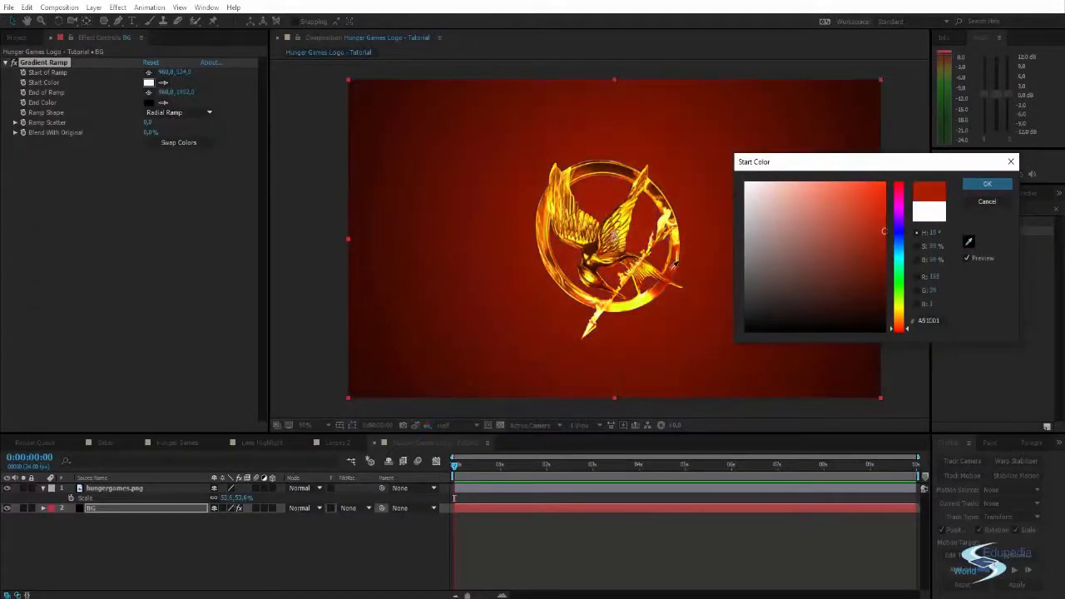
{"action": "left_click", "coordinate": [582, 305]}
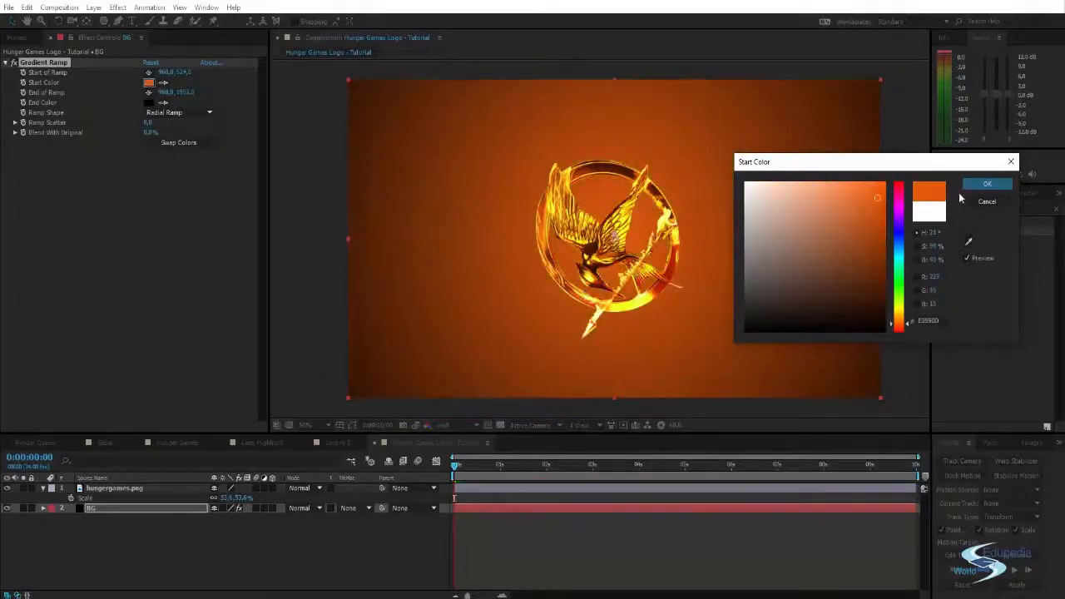
{"action": "mouse_move", "coordinate": [878, 199]}
{"action": "left_mouse_down"}
{"action": "mouse_move", "coordinate": [875, 191]}
{"action": "mouse_move", "coordinate": [881, 226]}
{"action": "mouse_move", "coordinate": [880, 200]}
{"action": "left_mouse_up"}
{"action": "left_click", "coordinate": [987, 184]}
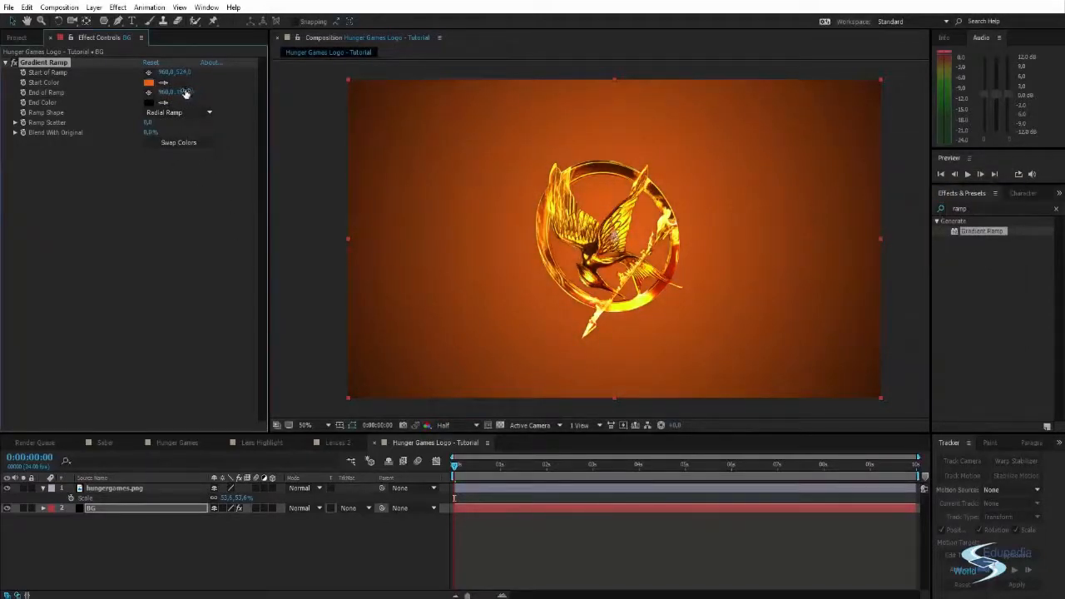
- Pull the ramp's end in to about 960, 1534 and set the ramp scatter to about 54.5
{"action": "left_click_drag", "start_coordinate": [187, 93], "coordinate": [41, 92]}
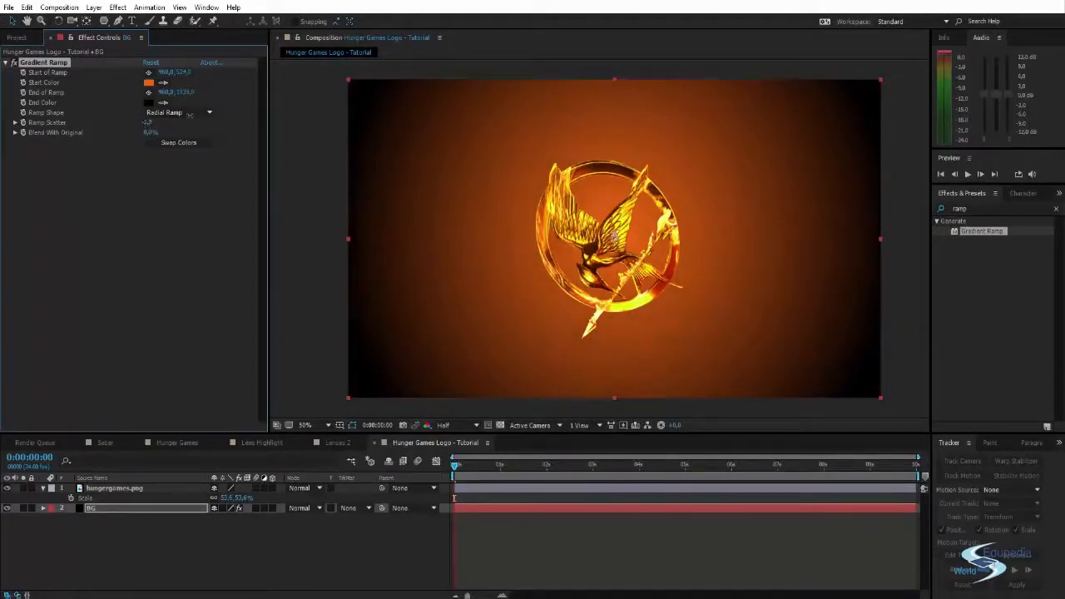
- Find and apply the Turbulent Displace effect to the BG solid, with amount about 127 and size about 114
{"action": "left_click", "coordinate": [986, 209]}
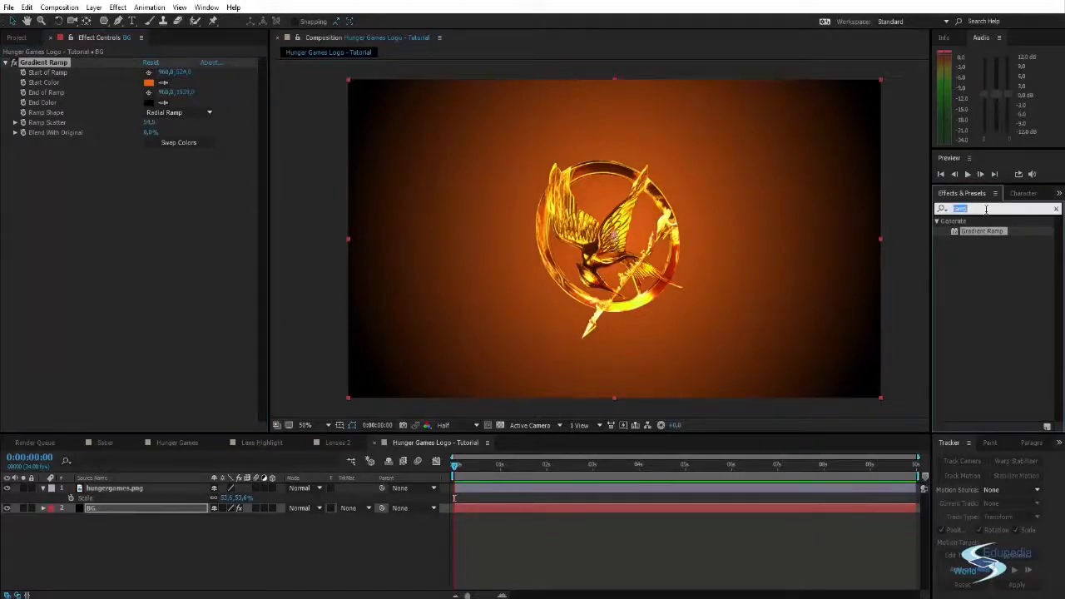
{"action": "type", "text": "t"}
{"action": "key", "text": "BackSpace"}
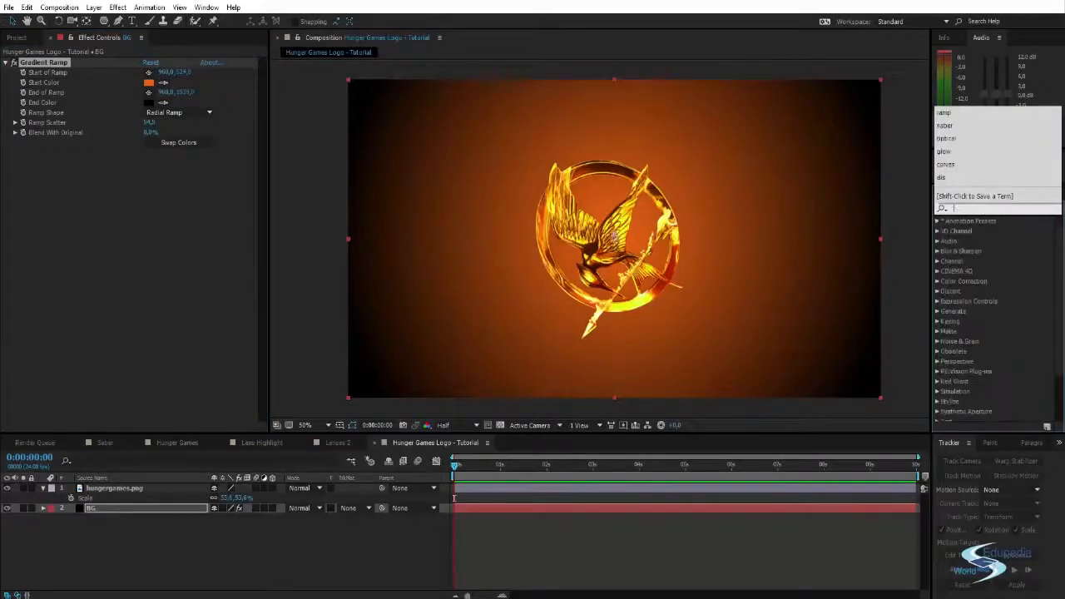
{"action": "type", "text": "displa"}
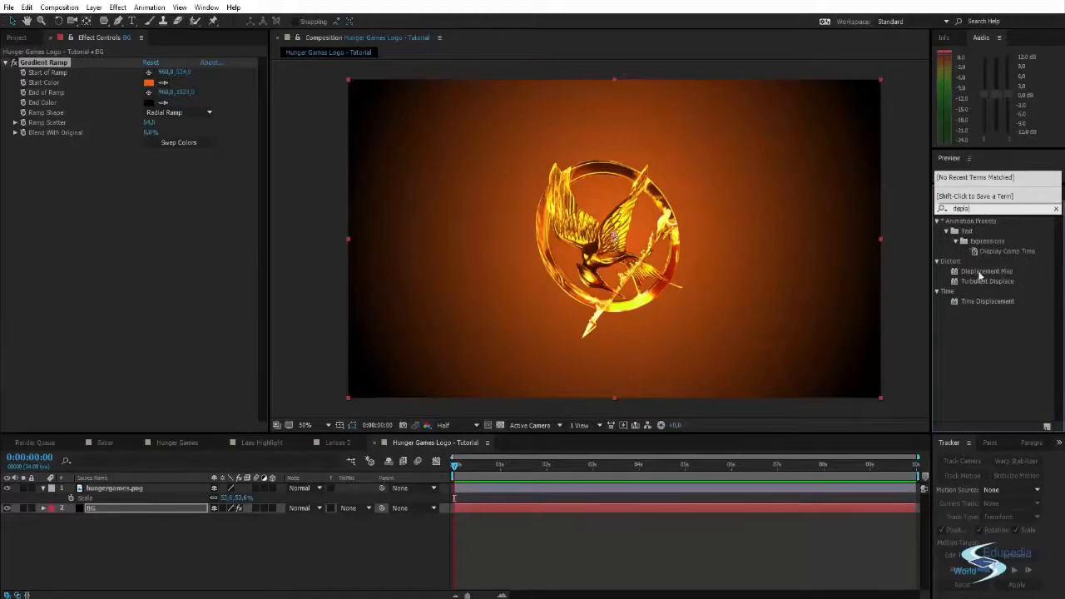
{"action": "left_click", "coordinate": [979, 273]}
{"action": "left_click", "coordinate": [979, 281]}
{"action": "left_click_drag", "start_coordinate": [979, 282], "coordinate": [776, 191]}
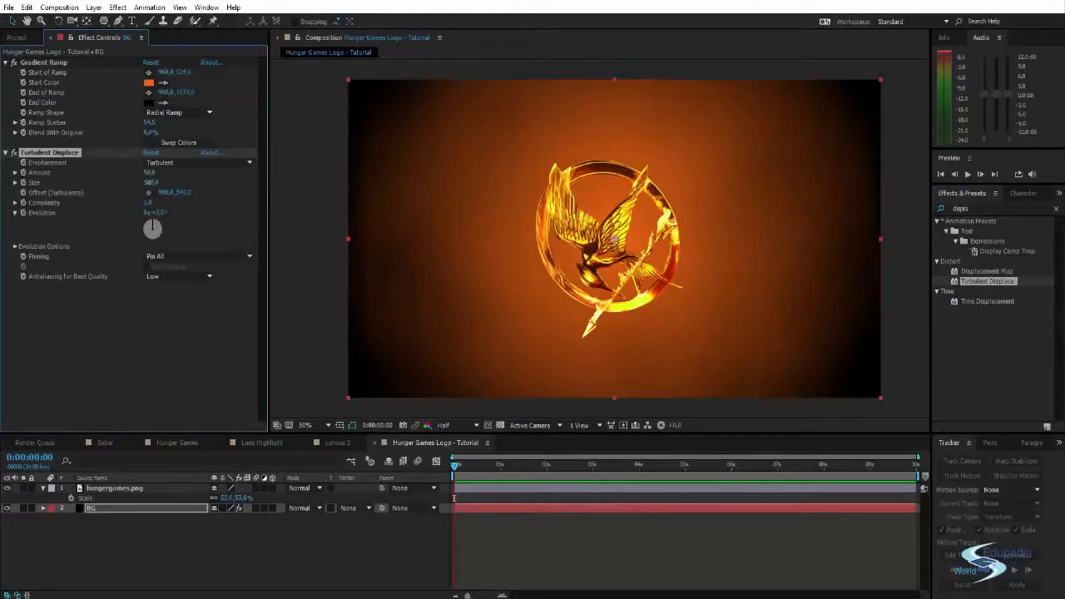
{"action": "left_click_drag", "start_coordinate": [150, 183], "coordinate": [131, 180]}
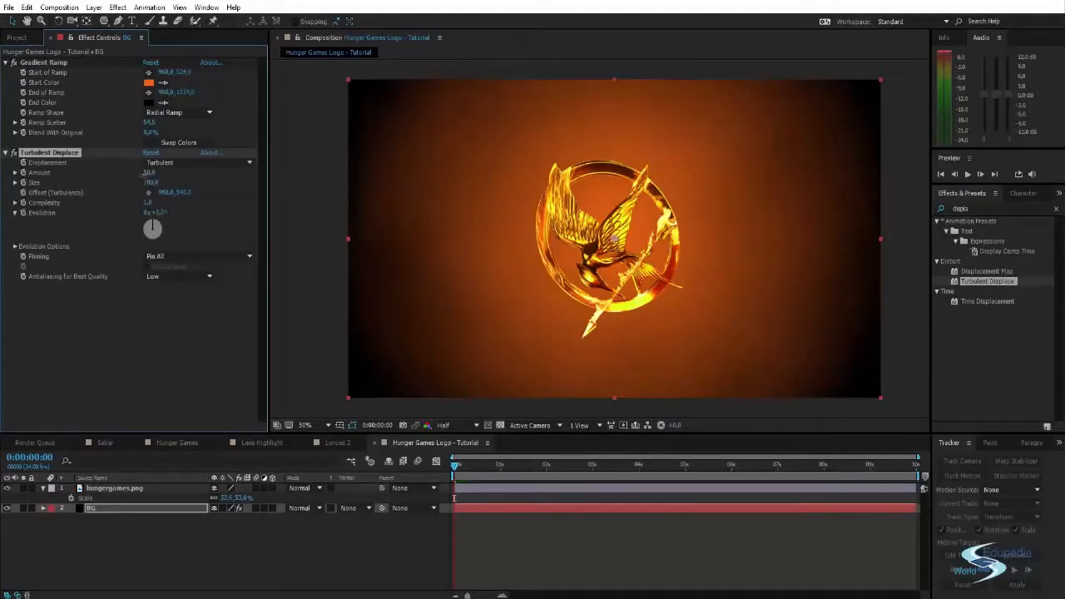
{"action": "left_click_drag", "start_coordinate": [146, 182], "coordinate": [170, 179]}
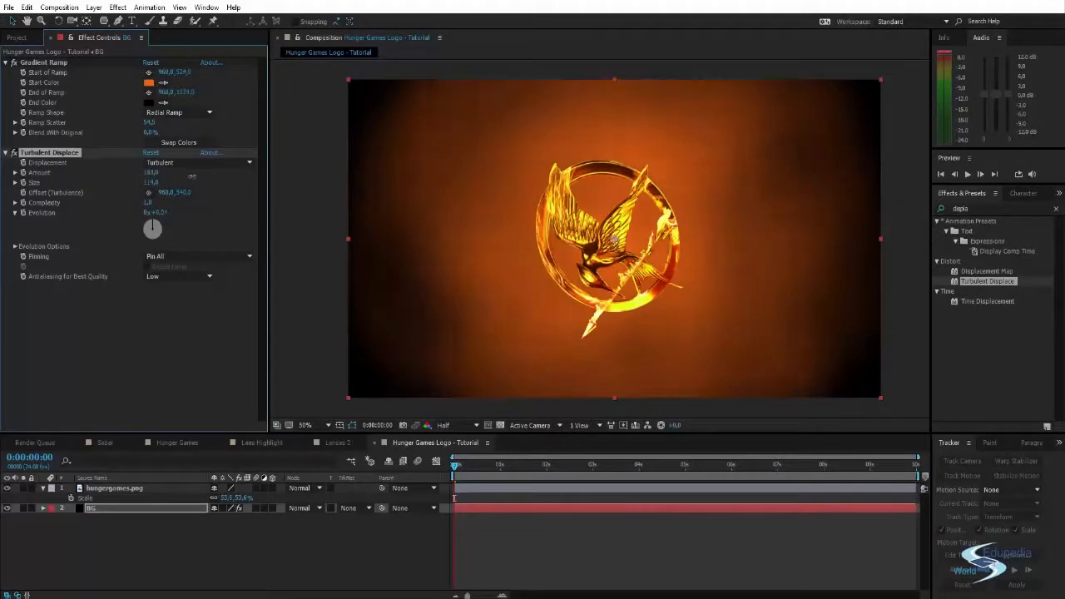
- Change the ramp's start color to a deep red sampled from the logo's ring
{"action": "left_click", "coordinate": [150, 84]}
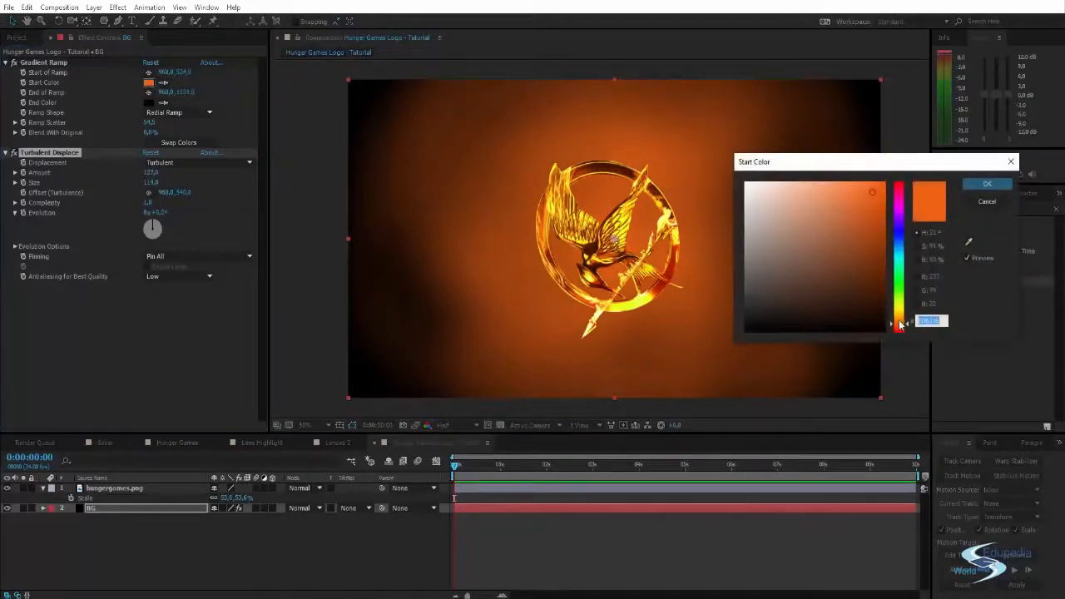
{"action": "left_click_drag", "start_coordinate": [900, 325], "coordinate": [901, 328]}
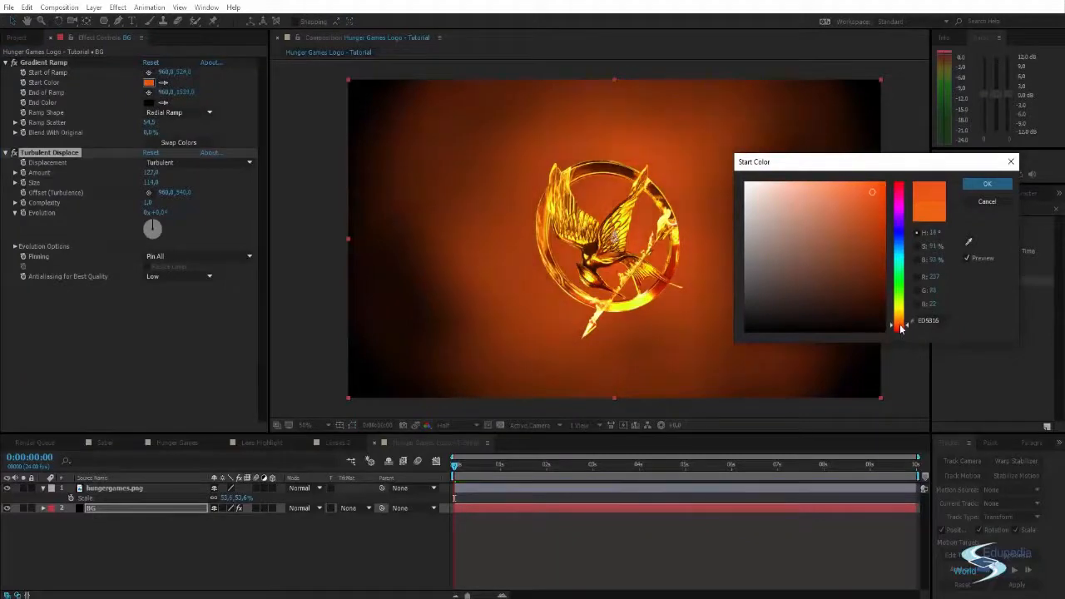
{"action": "left_click", "coordinate": [967, 242]}
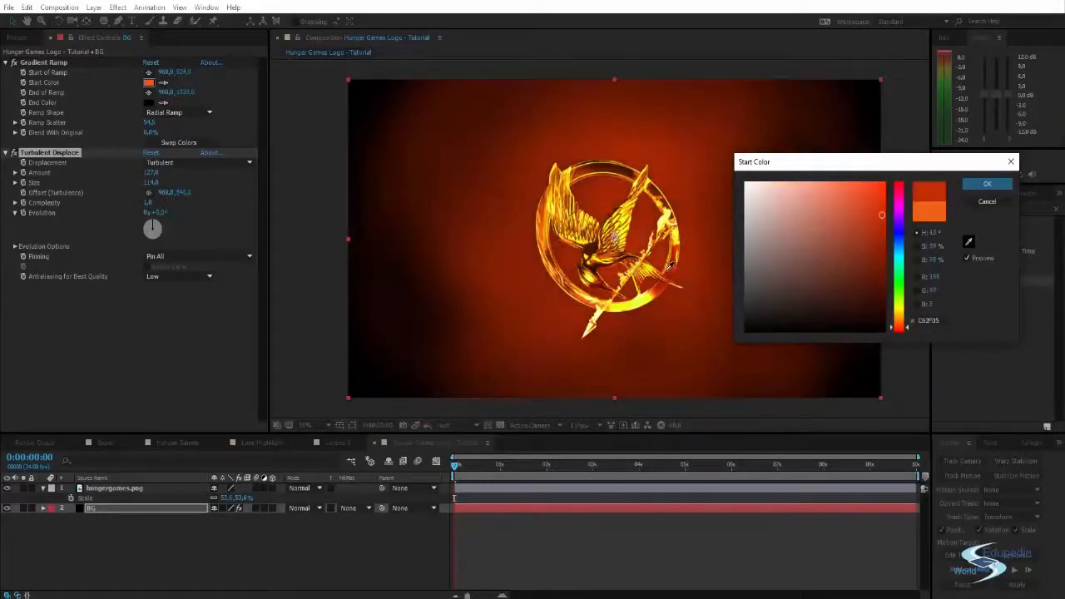
{"action": "left_click", "coordinate": [670, 264]}
{"action": "left_click", "coordinate": [987, 183]}
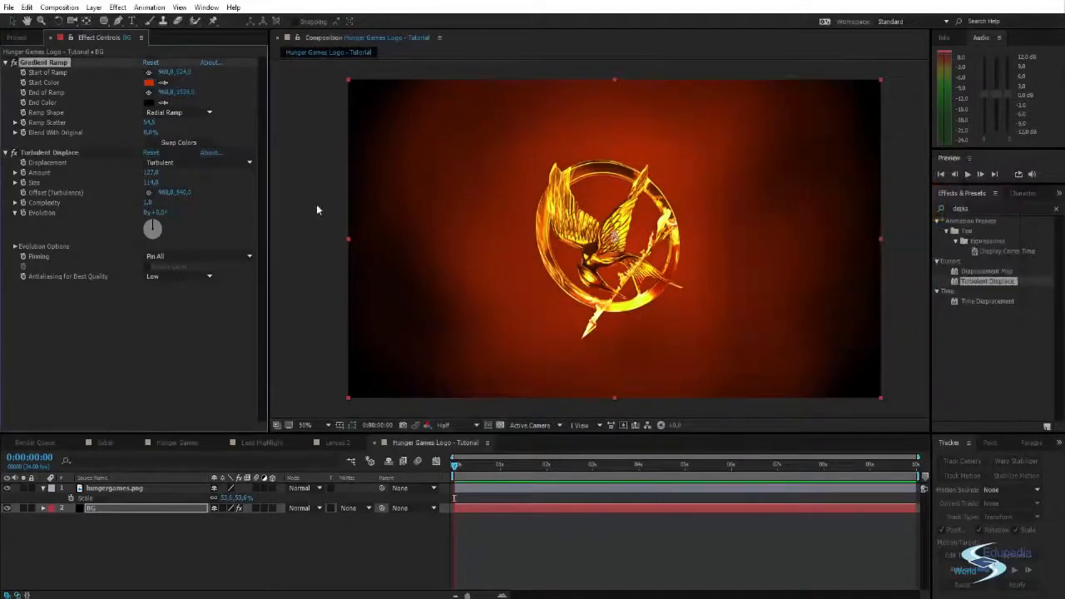
- Set Turbulent Displace to amount 192 and size 101, try Bulge and Turbulent Smoother, and settle on Twist Smoother displacement
{"action": "mouse_move", "coordinate": [148, 184]}
{"action": "left_mouse_down"}
{"action": "mouse_move", "coordinate": [129, 182]}
{"action": "mouse_move", "coordinate": [138, 182]}
{"action": "left_mouse_up"}
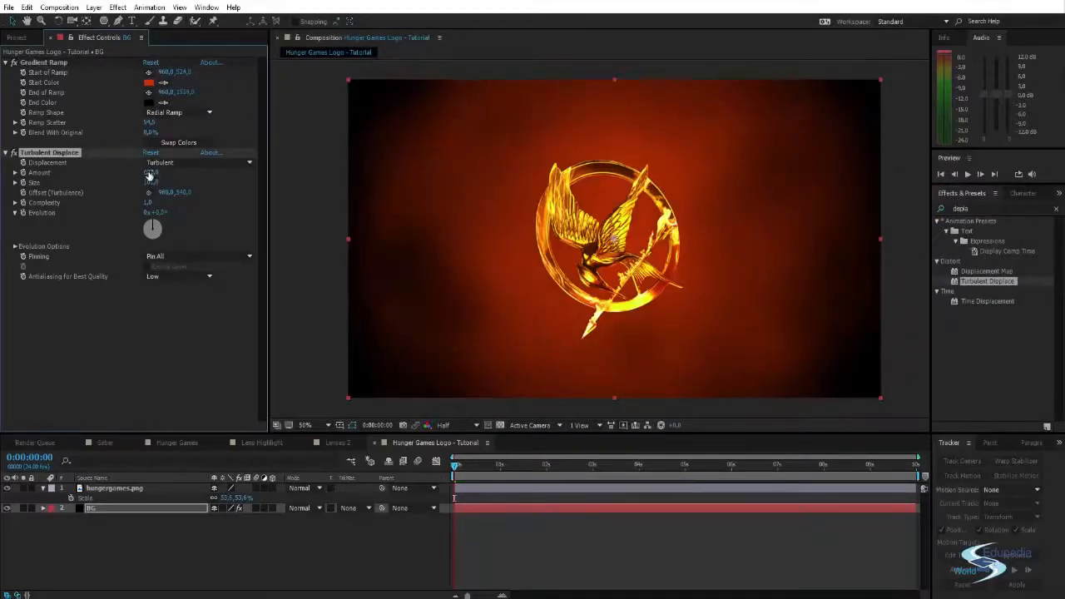
{"action": "left_click", "coordinate": [188, 161]}
{"action": "left_click", "coordinate": [193, 186]}
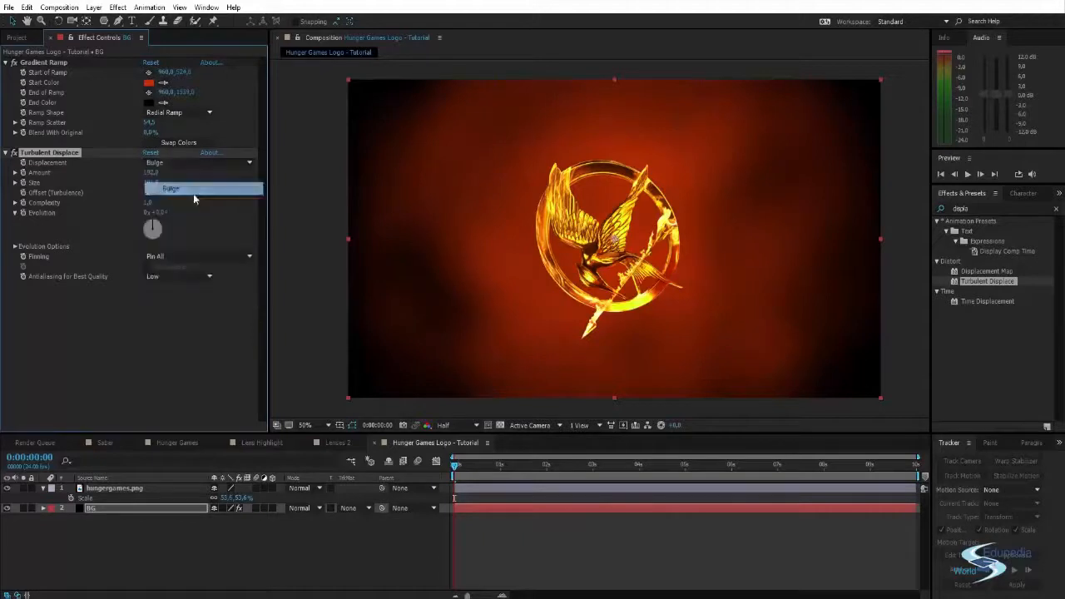
{"action": "left_click", "coordinate": [199, 165]}
{"action": "left_click", "coordinate": [196, 244]}
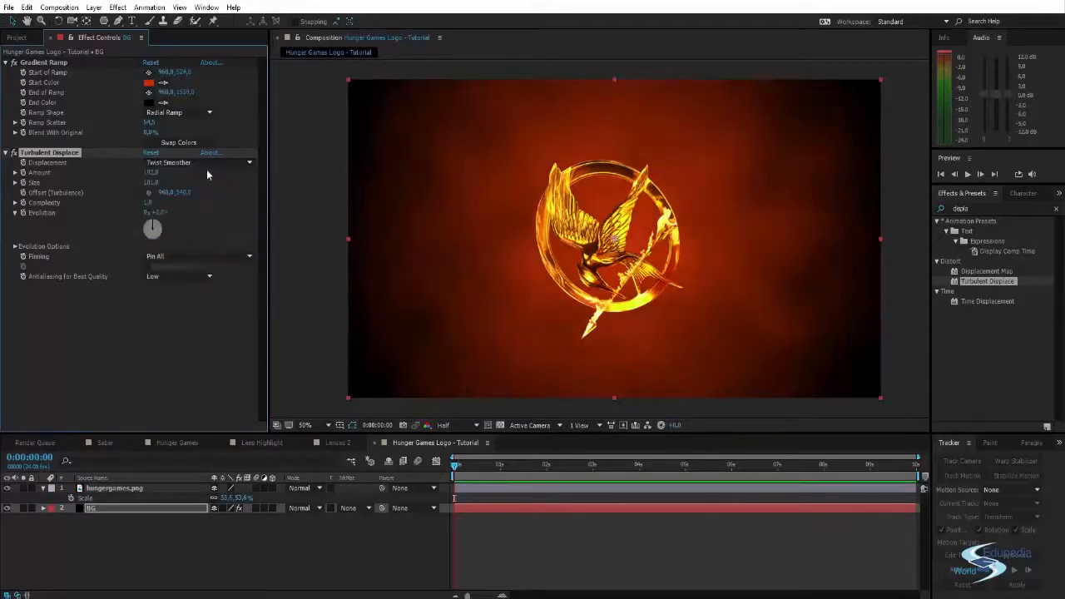
{"action": "left_click", "coordinate": [207, 165]}
{"action": "left_click", "coordinate": [199, 219]}
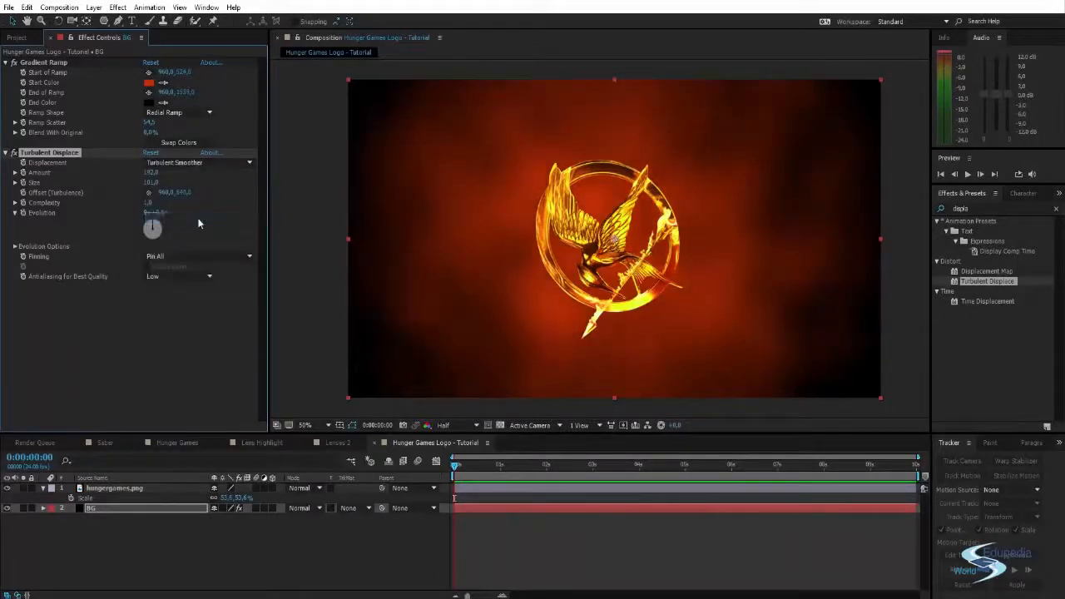
{"action": "left_click", "coordinate": [193, 162]}
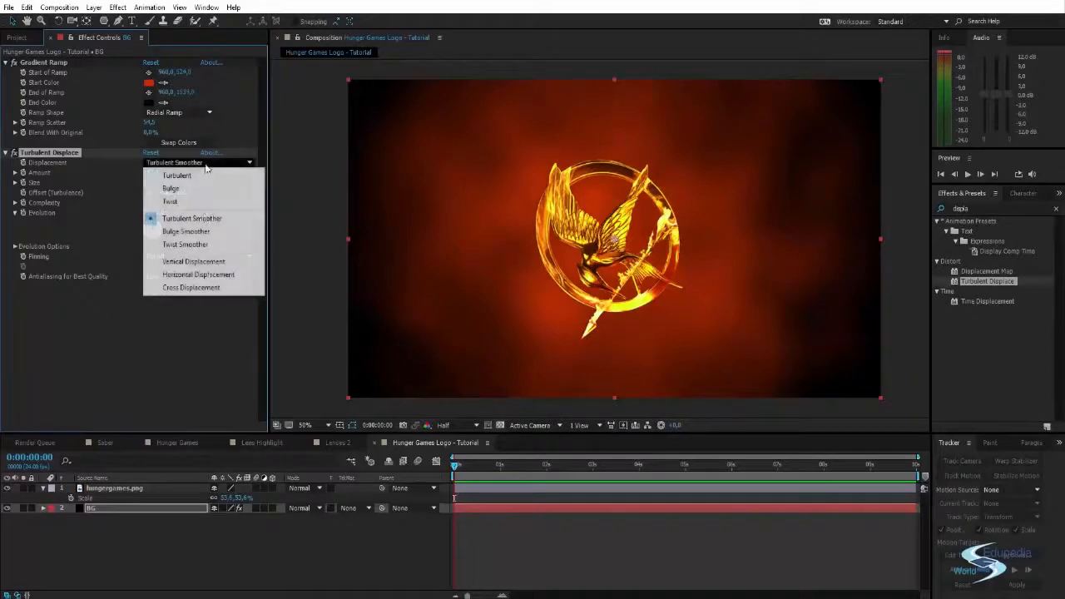
{"action": "left_click", "coordinate": [210, 245]}
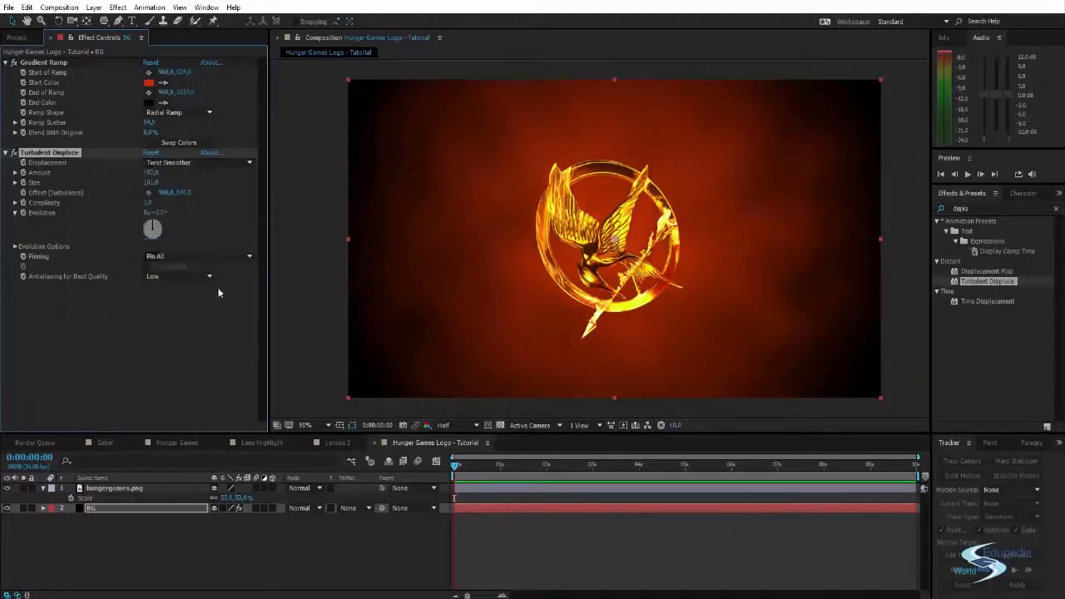
{"action": "left_click", "coordinate": [291, 336]}
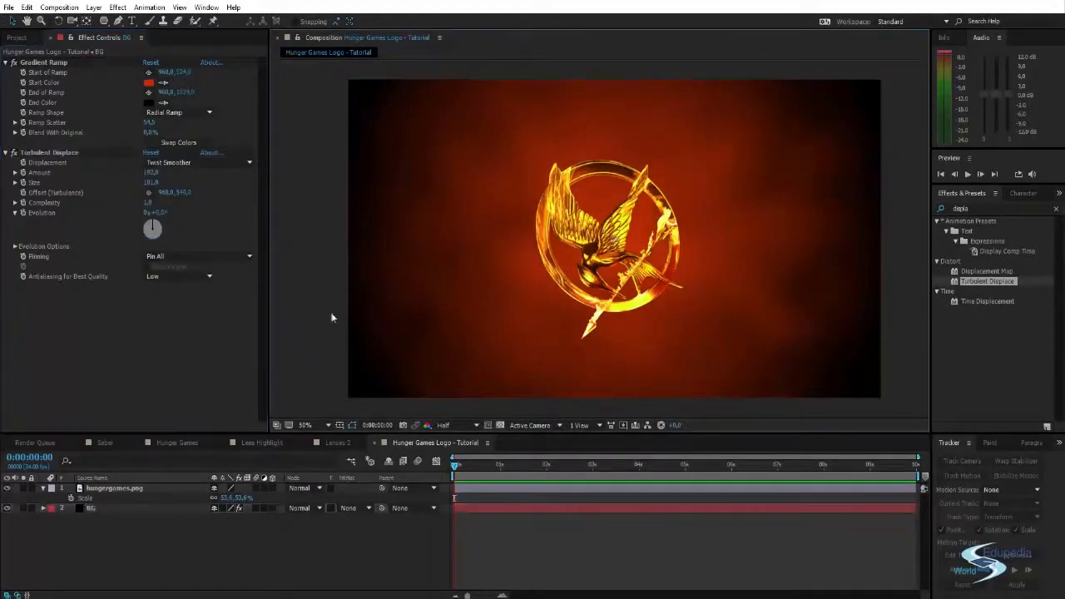
- Darken the background by setting Gradient Ramp's Blend With Original to about 41%
{"action": "left_click", "coordinate": [150, 132]}
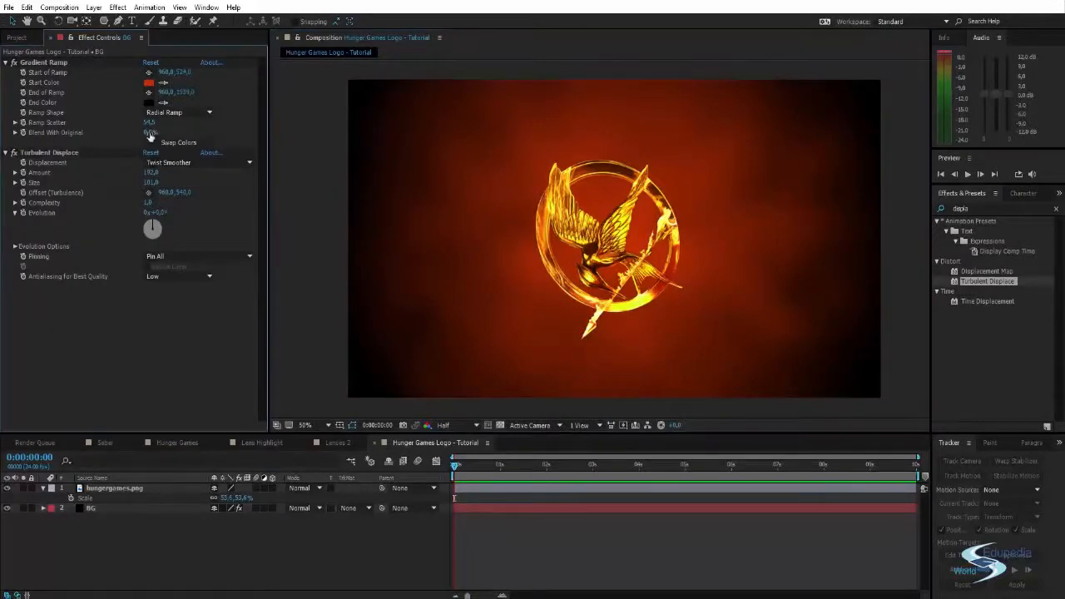
{"action": "left_click_drag", "start_coordinate": [150, 133], "coordinate": [179, 143]}
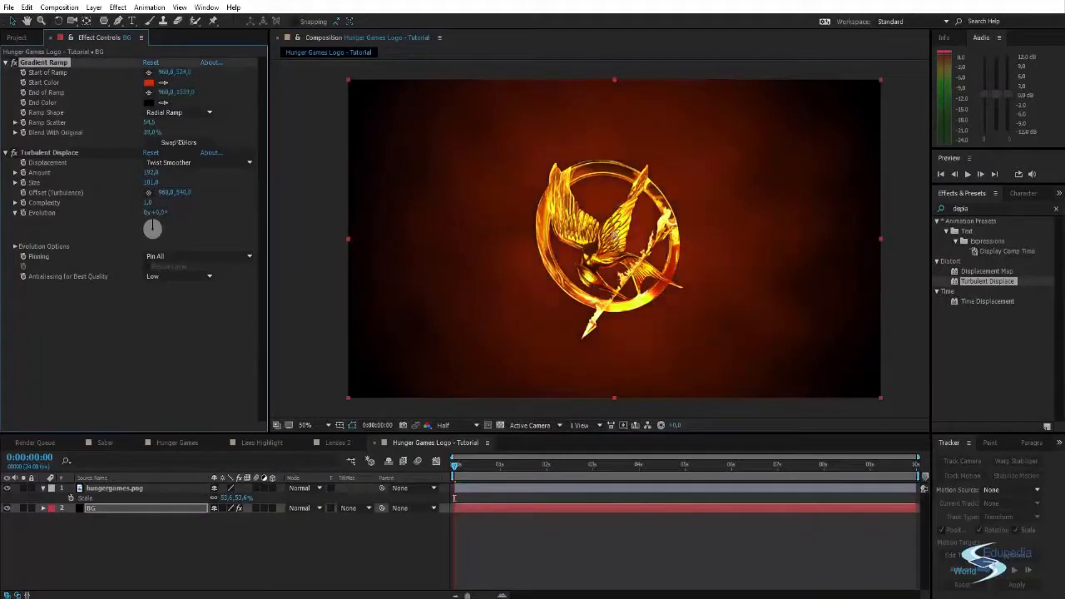
{"action": "left_click", "coordinate": [905, 366]}
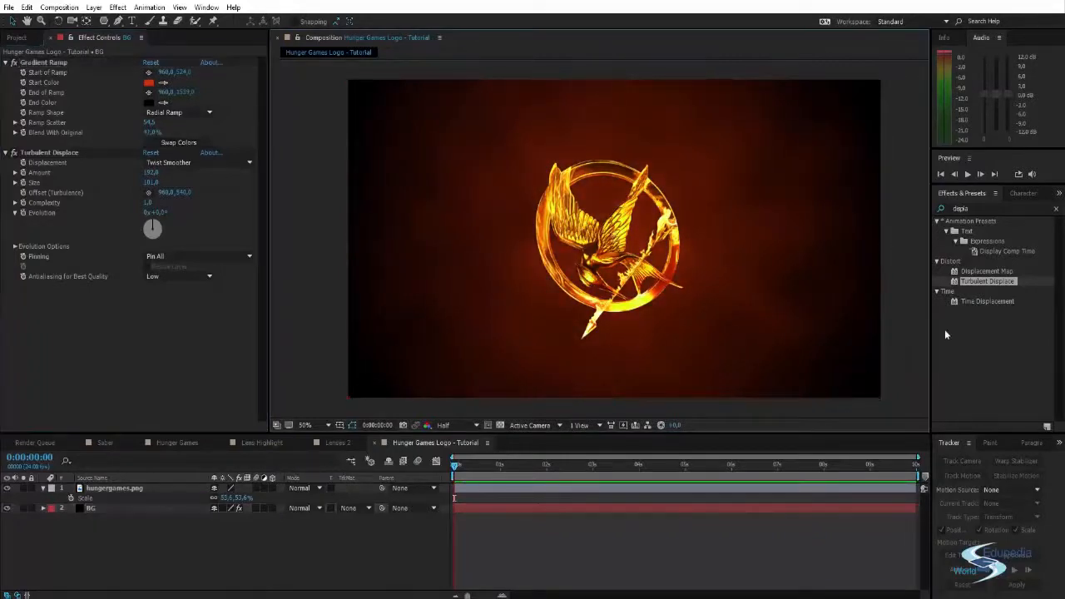
- Clear the effects search, collapse the hungergames.png layer's properties, and inspect the logo against the background up close
{"action": "left_click", "coordinate": [1054, 208]}
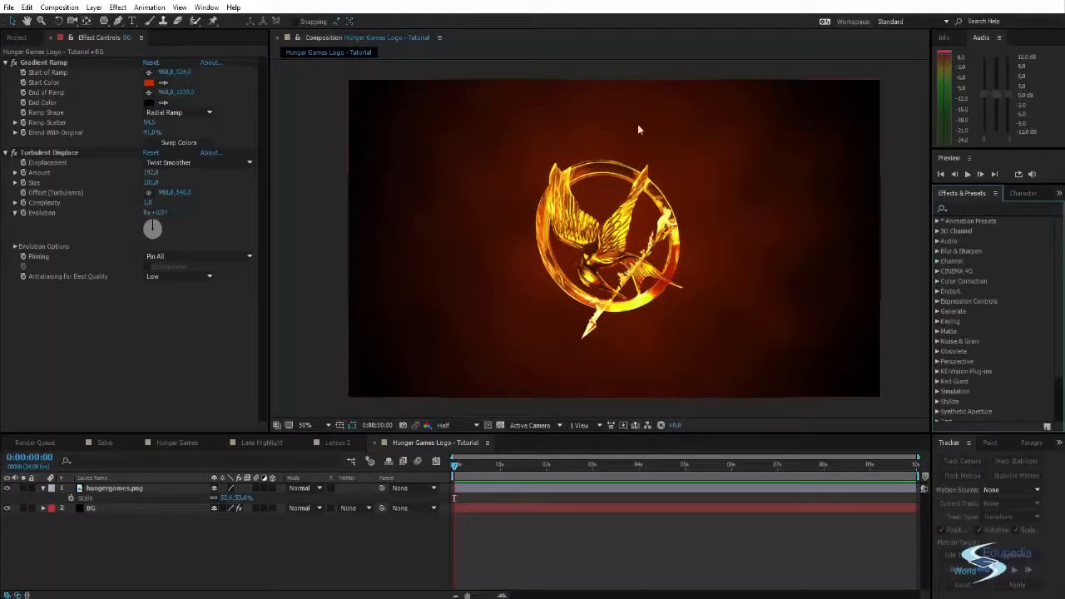
{"action": "left_click", "coordinate": [184, 540]}
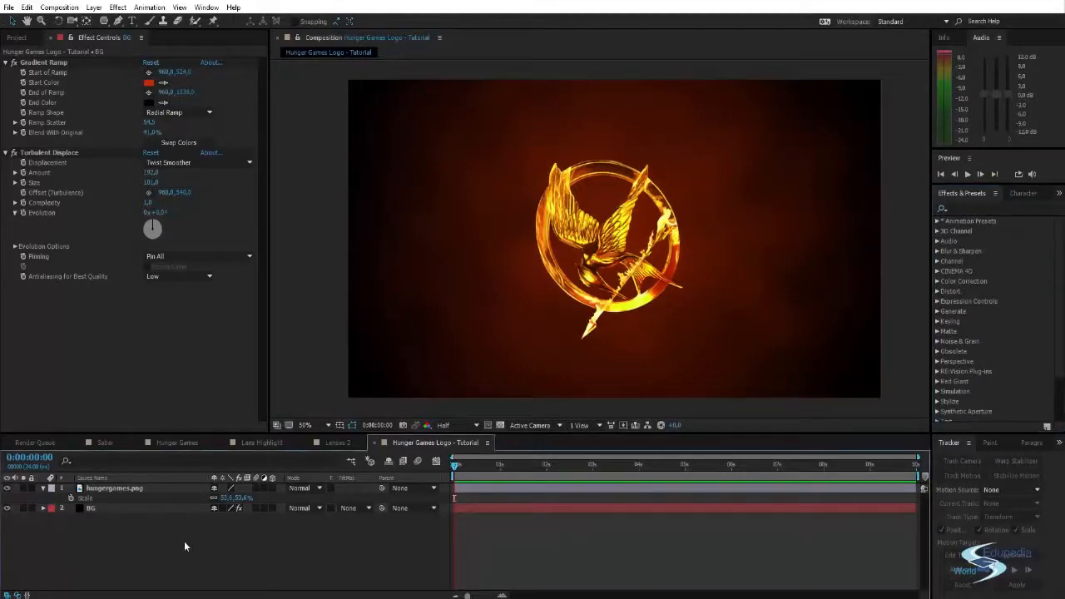
{"action": "left_click", "coordinate": [44, 487]}
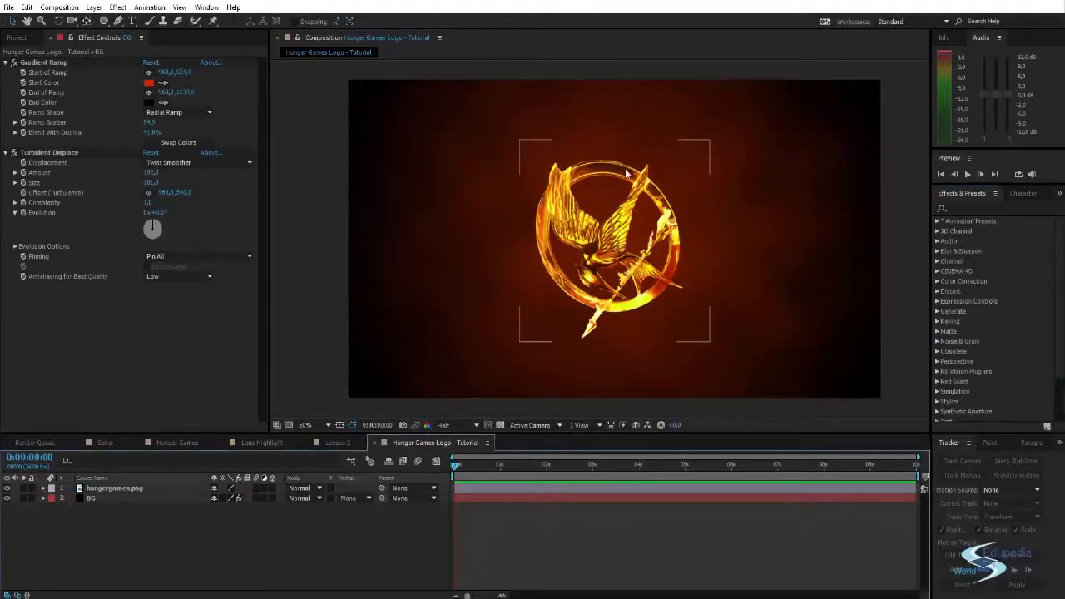
{"action": "scroll", "coordinate": [628, 173], "scroll_direction": "up", "scroll_amount": 3}
{"action": "scroll", "coordinate": [621, 111], "scroll_direction": "down", "scroll_amount": 1}
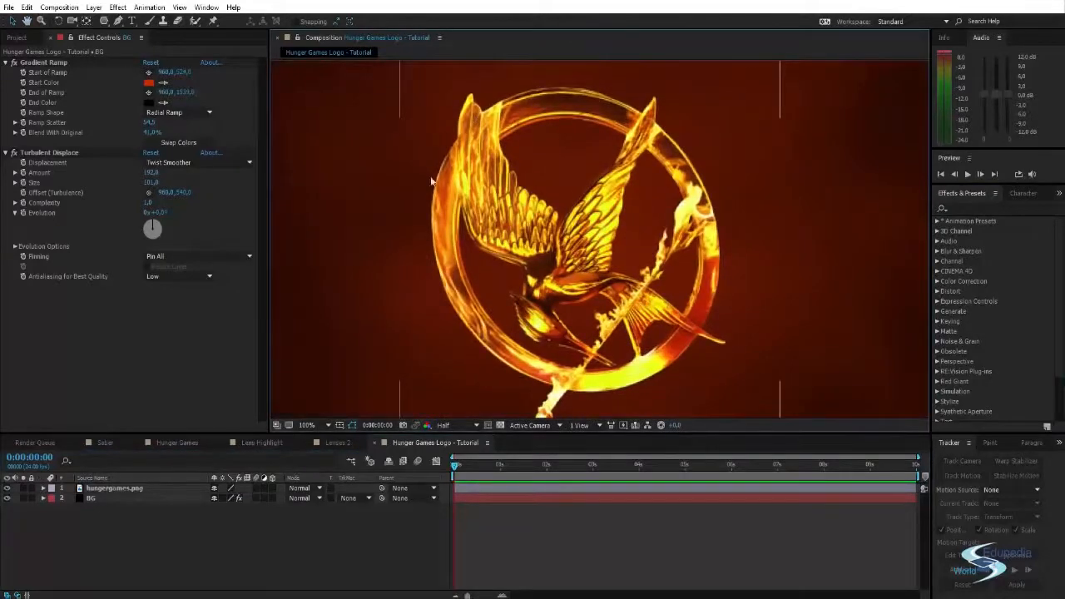
{"action": "scroll", "coordinate": [713, 246], "scroll_direction": "down", "scroll_amount": 2}
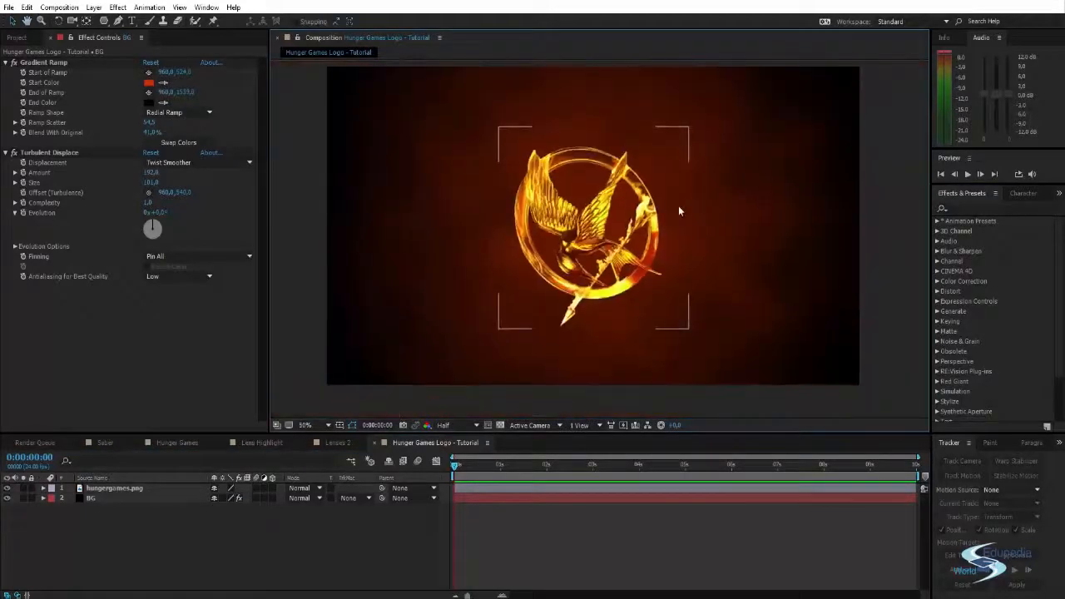
- Create a new comp-size black solid named "Fire ring"
{"action": "key", "text": "ctrl+y"}
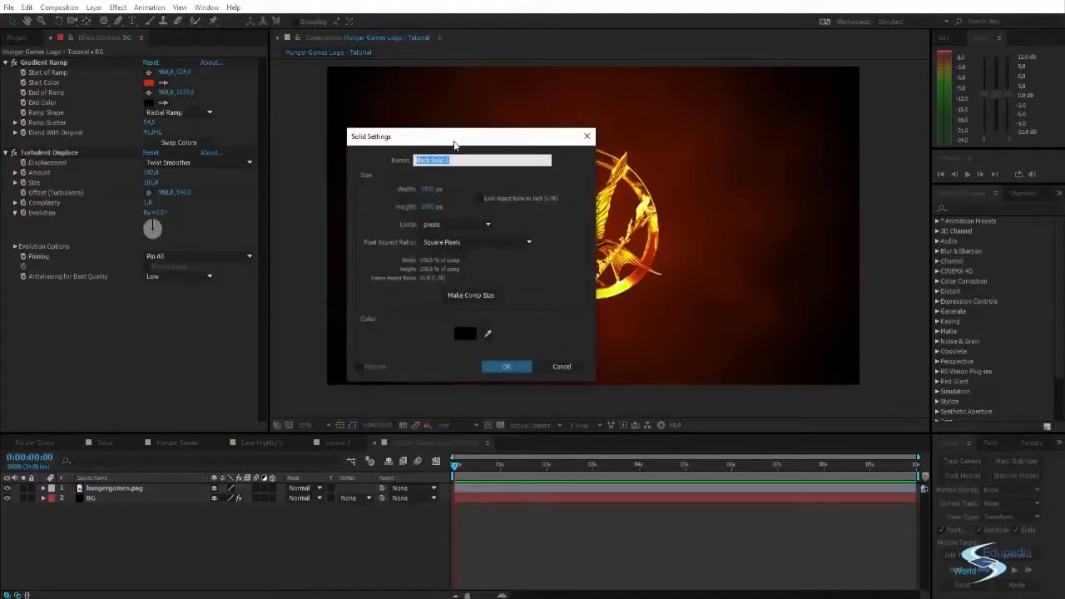
{"action": "type", "text": "Fire ring"}
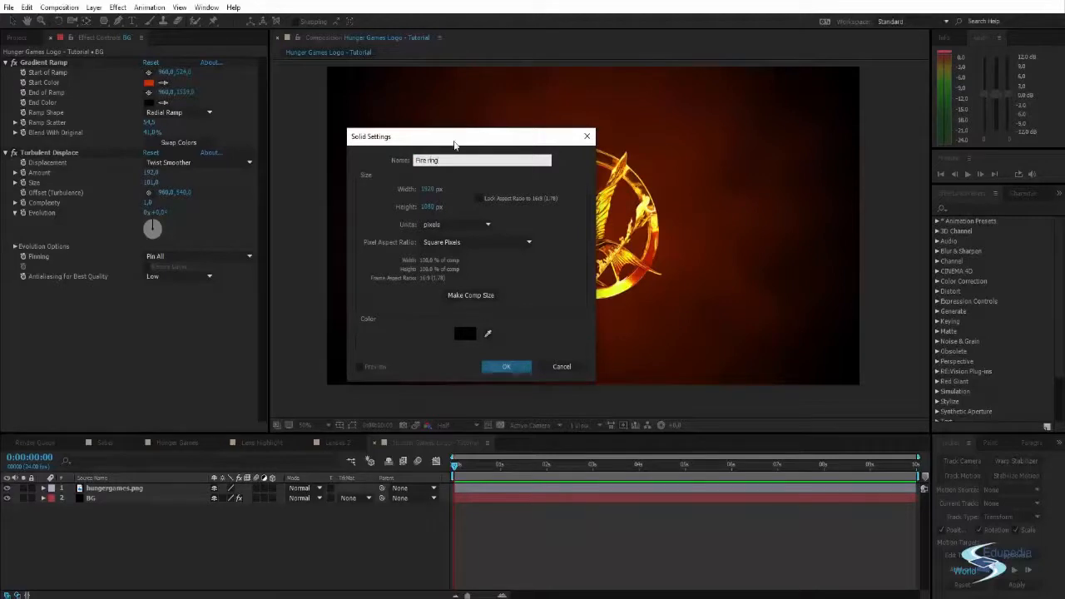
{"action": "key", "text": "Return"}
- Find the Saber effect and apply it to the Fire ring solid
{"action": "left_click", "coordinate": [966, 208]}
{"action": "type", "text": "saber"}
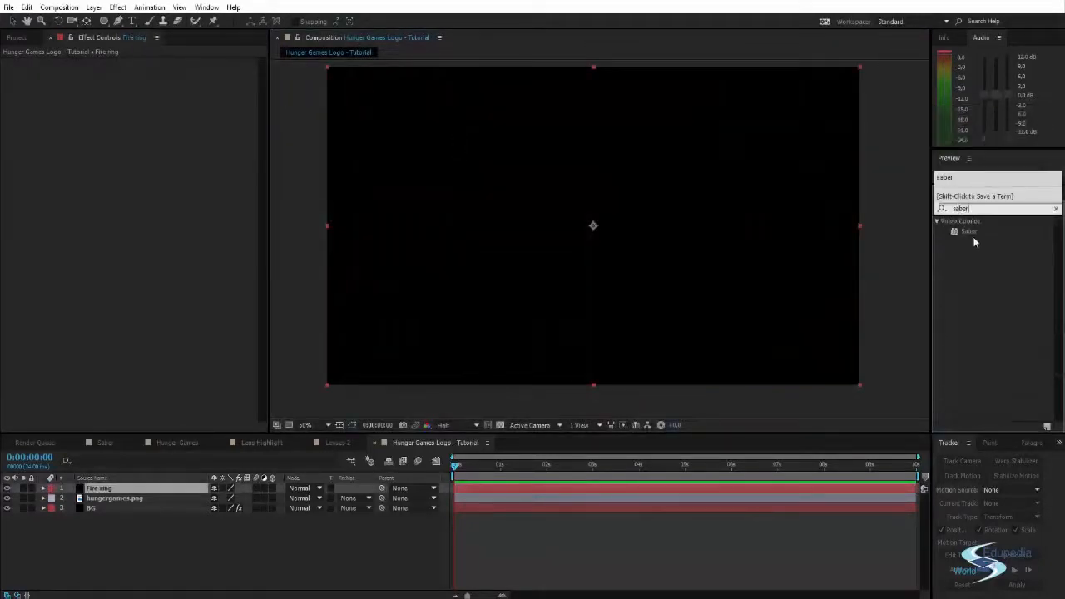
{"action": "left_click_drag", "start_coordinate": [971, 231], "coordinate": [604, 214]}
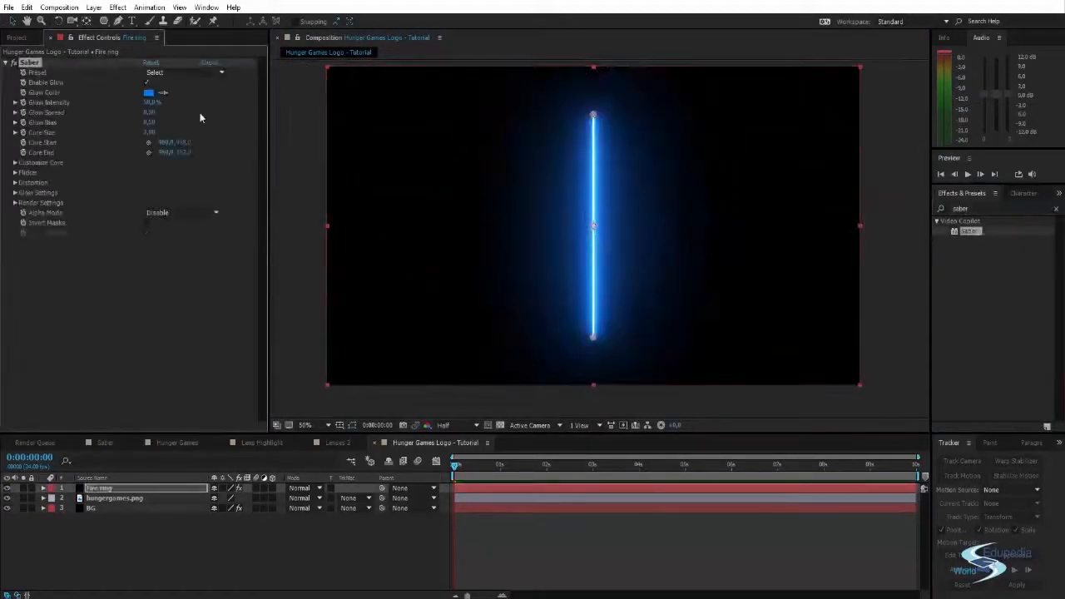
- Set the Fire ring layer's opacity to 0% so the logo underneath can be traced
{"action": "left_click", "coordinate": [121, 487]}
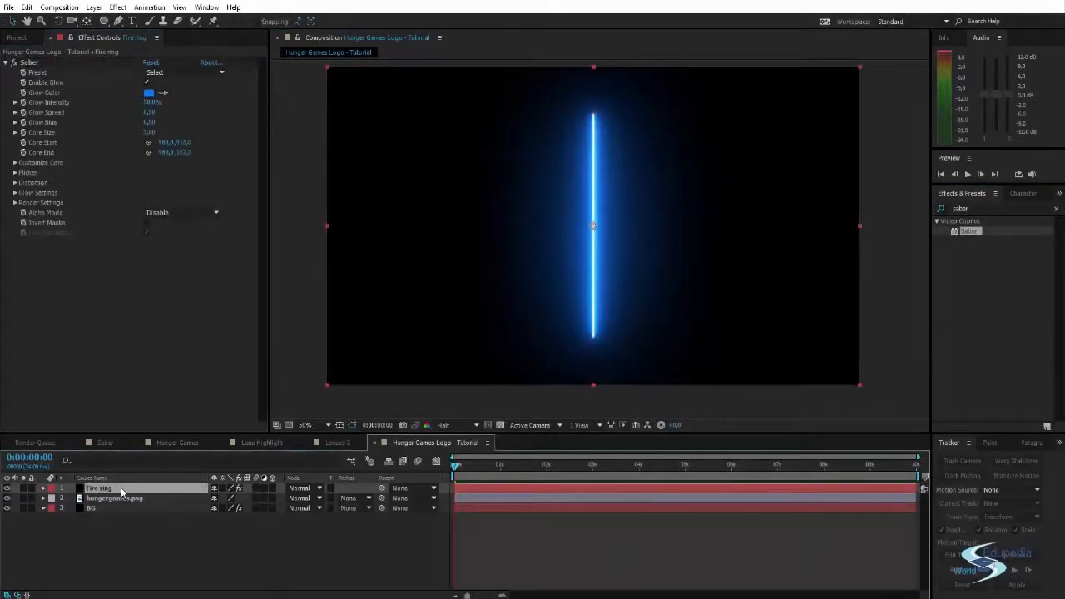
{"action": "key", "text": "t"}
{"action": "left_click_drag", "start_coordinate": [212, 503], "coordinate": [200, 502]}
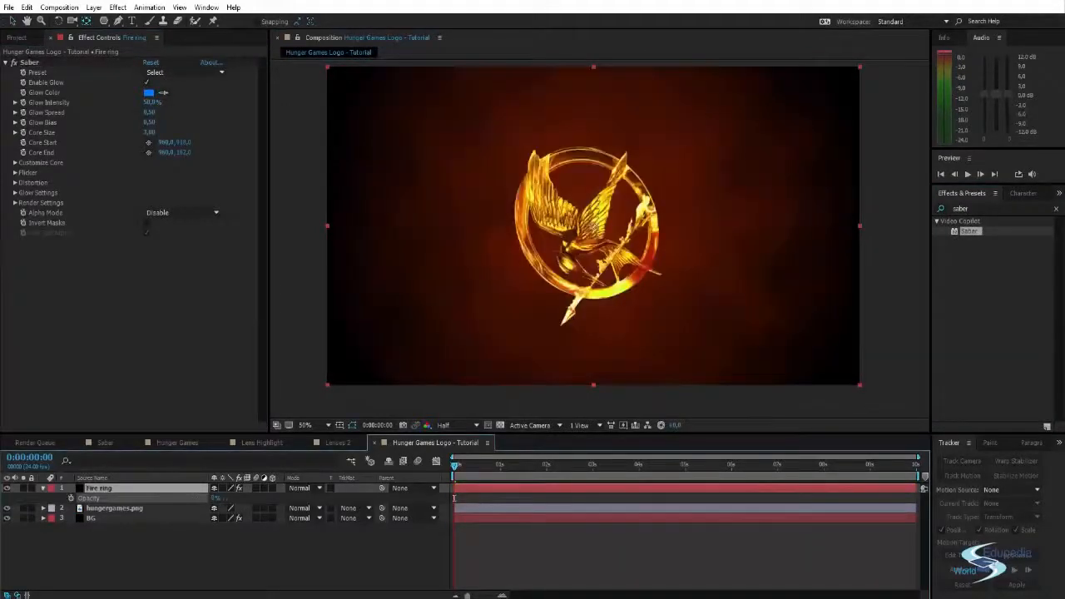
- Draw an elliptical mask on the Fire ring layer, roughly around the logo's ring
{"action": "scroll", "coordinate": [564, 231], "scroll_direction": "up", "scroll_amount": 2}
{"action": "scroll", "coordinate": [564, 231], "scroll_direction": "down", "scroll_amount": 2}
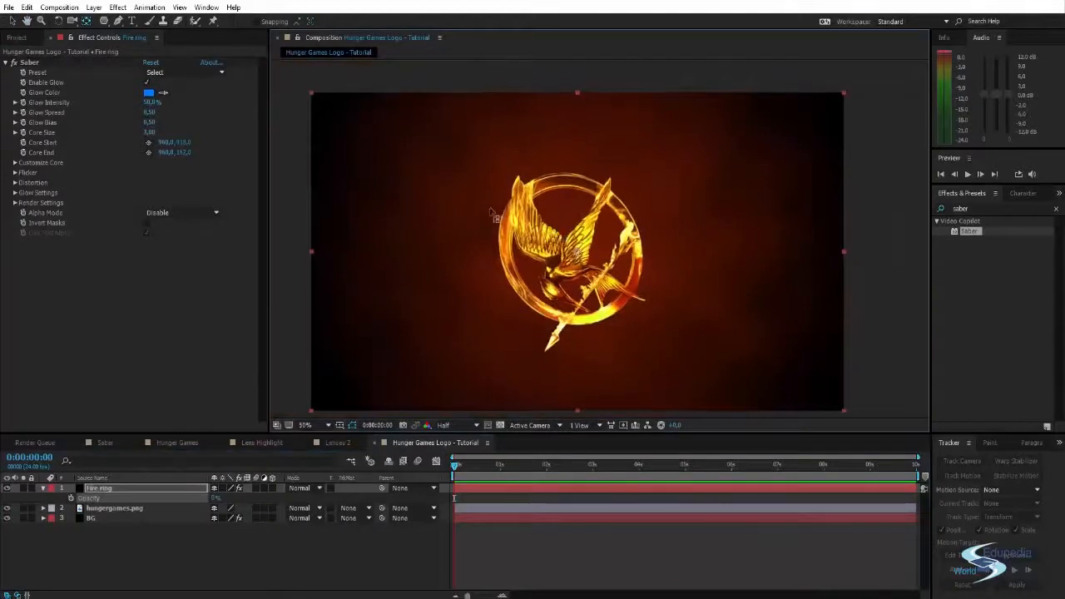
{"action": "left_click", "coordinate": [104, 21]}
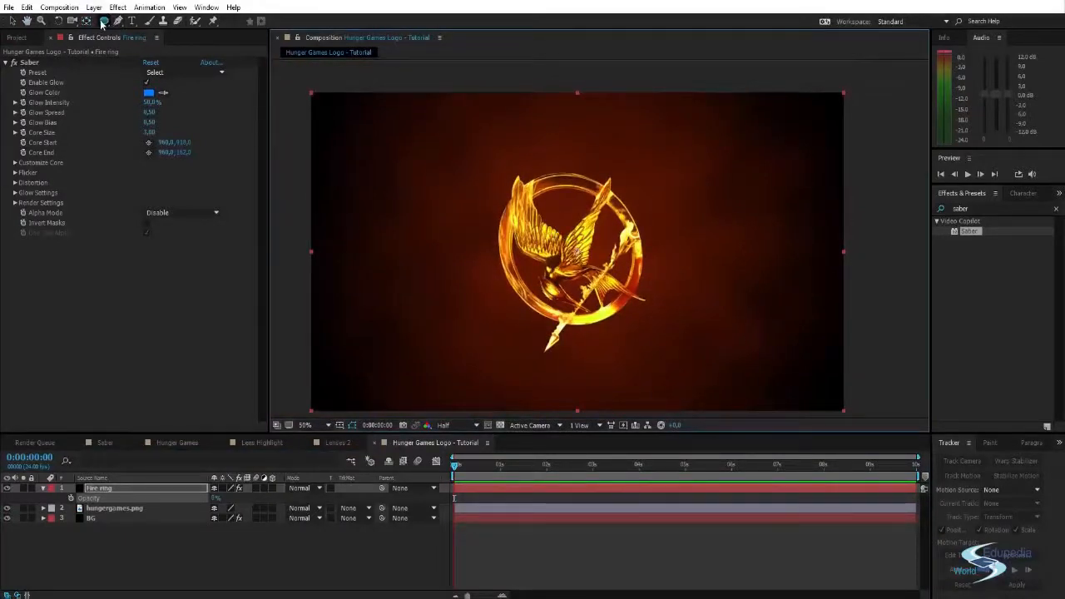
{"action": "left_click_drag", "start_coordinate": [503, 181], "coordinate": [635, 323]}
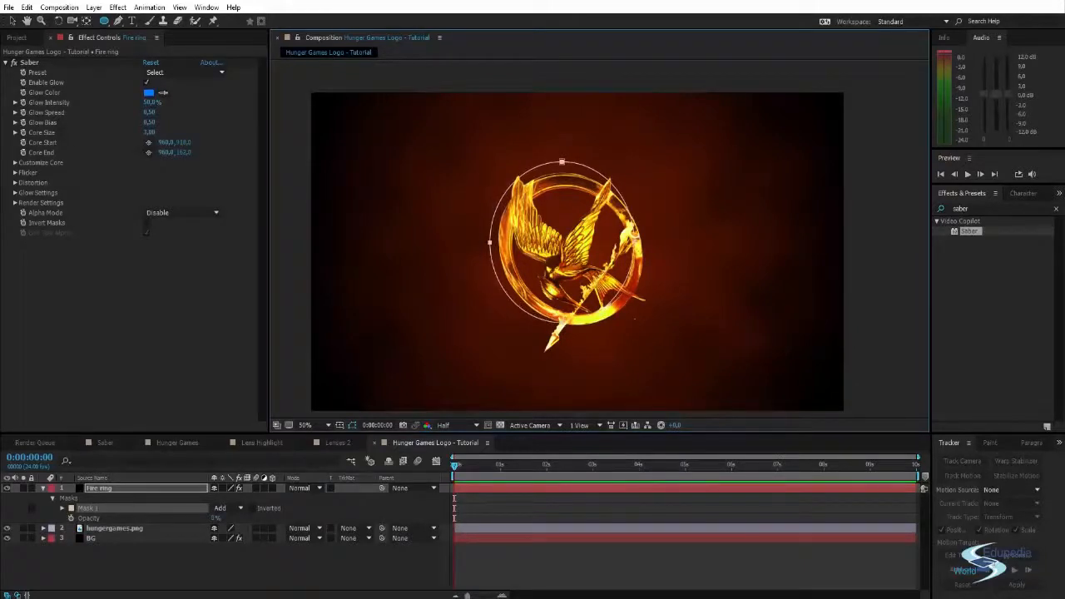
- Move the ellipse mask's four points onto the outer edge of the logo's ring
{"action": "key", "text": "period"}
{"action": "scroll", "coordinate": [630, 233], "scroll_direction": "down", "scroll_amount": 1}
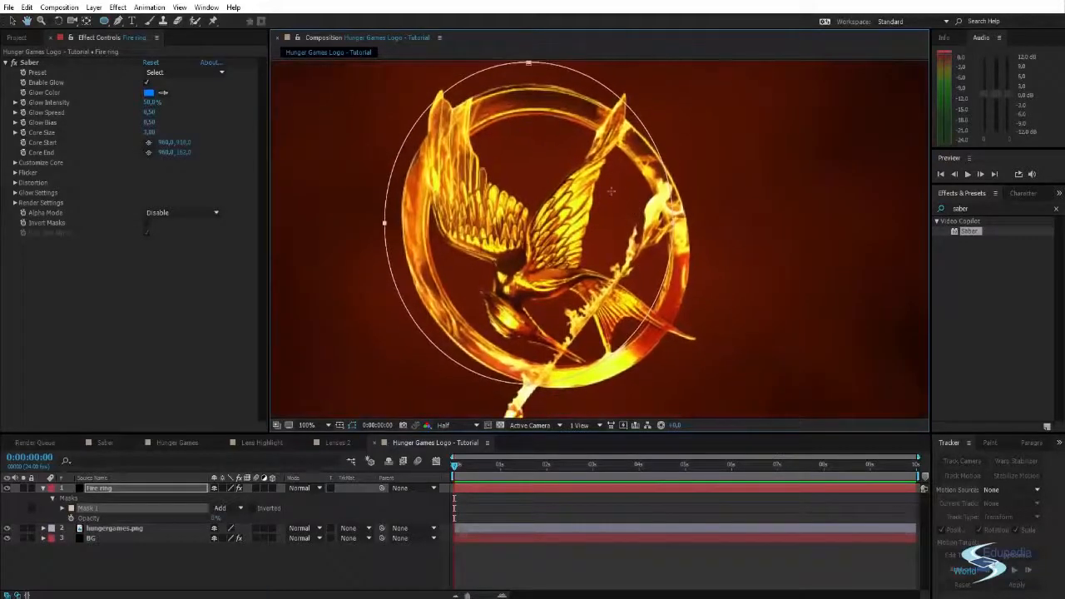
{"action": "key", "text": "v"}
{"action": "scroll", "coordinate": [572, 171], "scroll_direction": "up", "scroll_amount": 1}
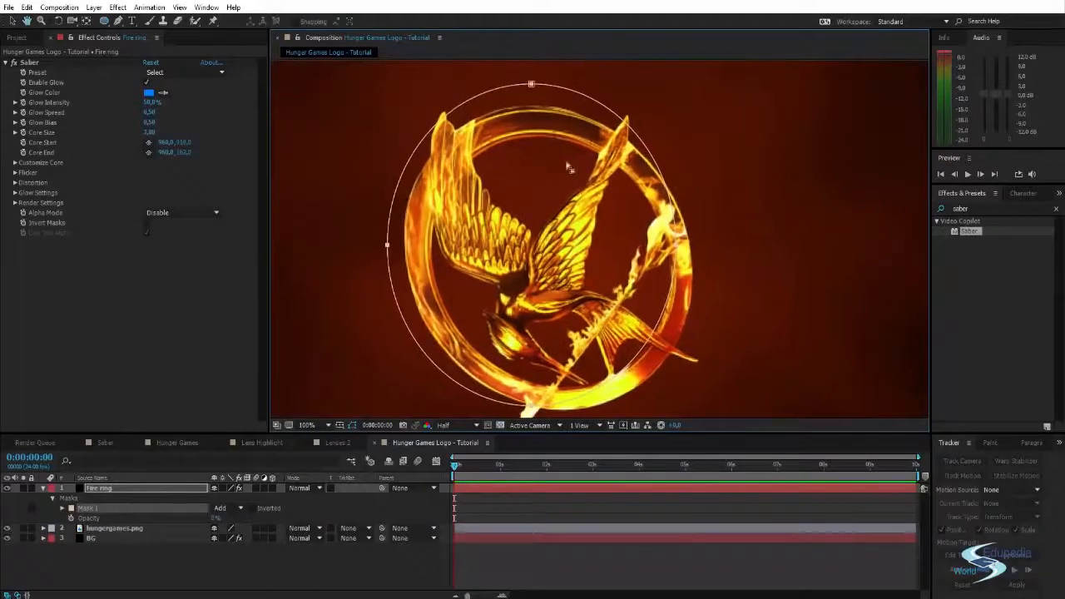
{"action": "left_click", "coordinate": [531, 84]}
{"action": "left_click_drag", "start_coordinate": [530, 84], "coordinate": [533, 106]}
{"action": "scroll", "coordinate": [658, 227], "scroll_direction": "down", "scroll_amount": 1}
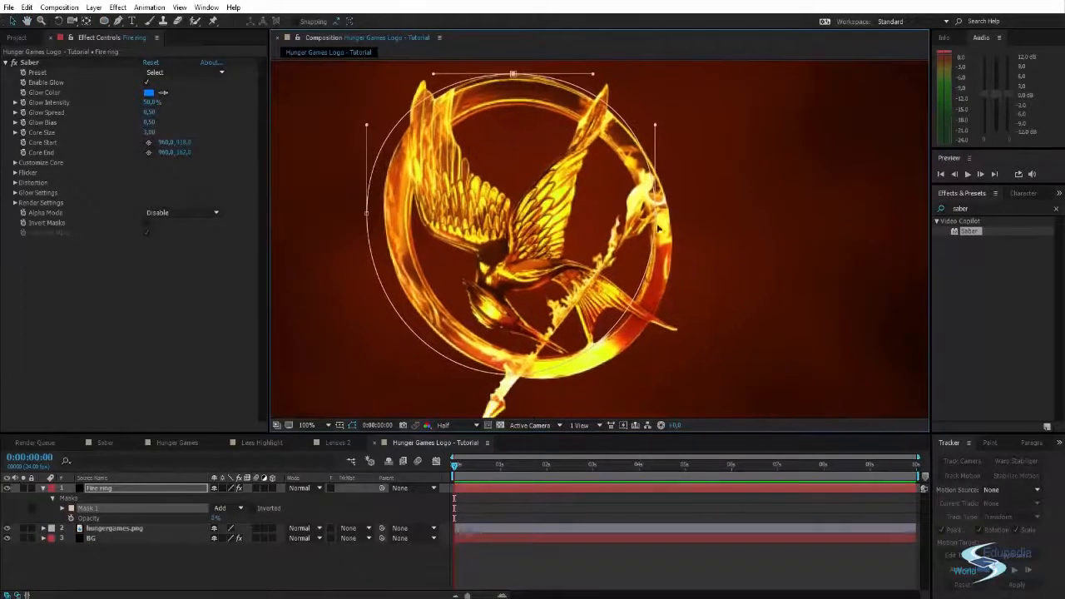
{"action": "left_click_drag", "start_coordinate": [654, 219], "coordinate": [673, 248]}
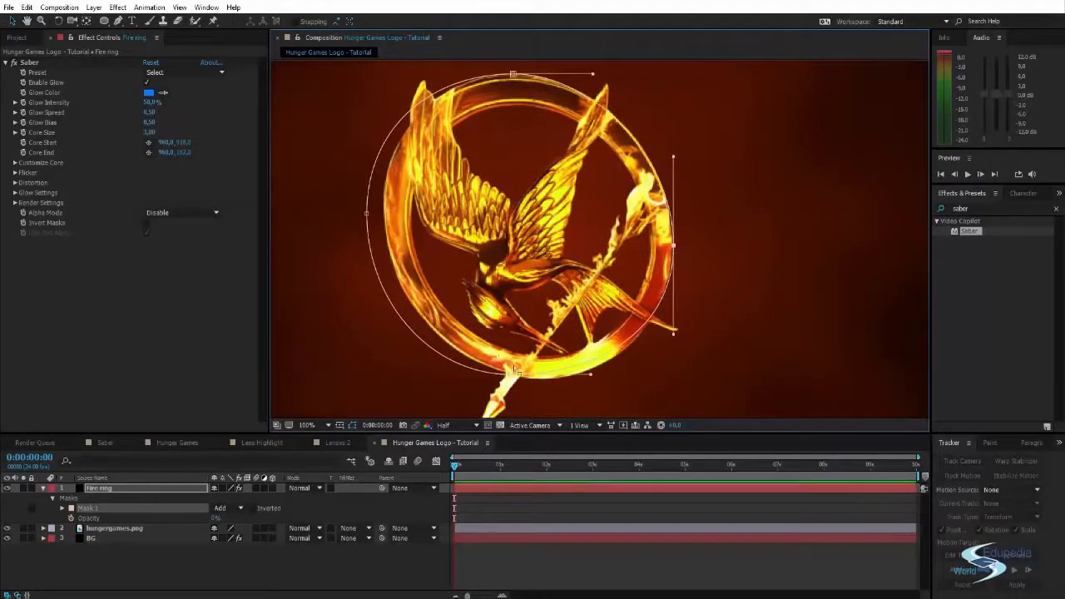
{"action": "left_click_drag", "start_coordinate": [512, 379], "coordinate": [536, 380]}
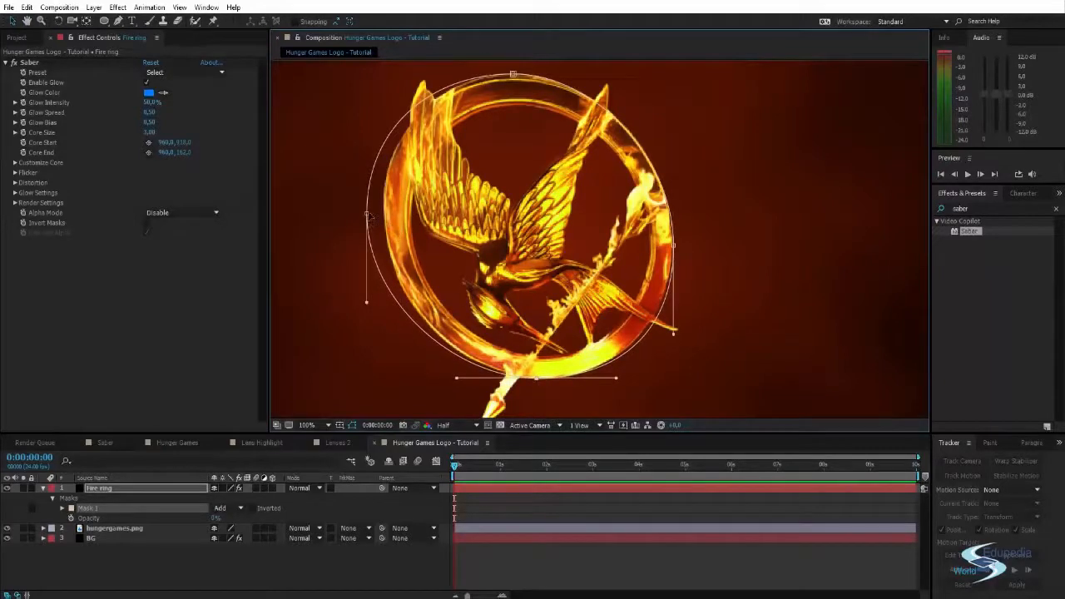
{"action": "mouse_move", "coordinate": [367, 213]}
{"action": "left_mouse_down"}
{"action": "mouse_move", "coordinate": [380, 223]}
{"action": "mouse_move", "coordinate": [382, 213]}
{"action": "left_mouse_up"}
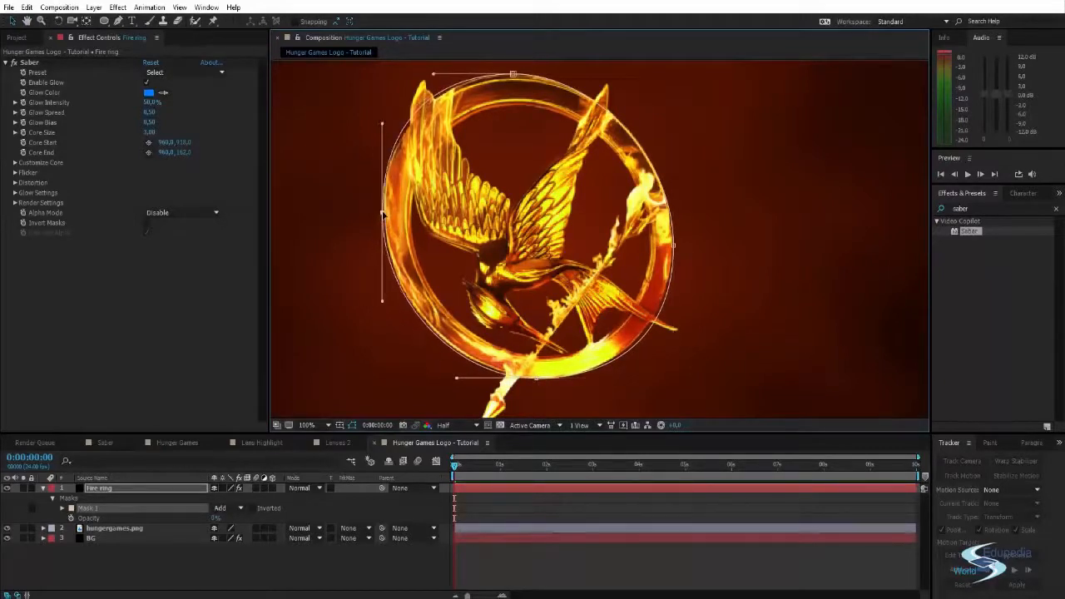
- Refine the mask's curve handles and nudge its points to follow the ring's outer edge closely, then deselect the mask
{"action": "left_click_drag", "start_coordinate": [382, 124], "coordinate": [383, 134]}
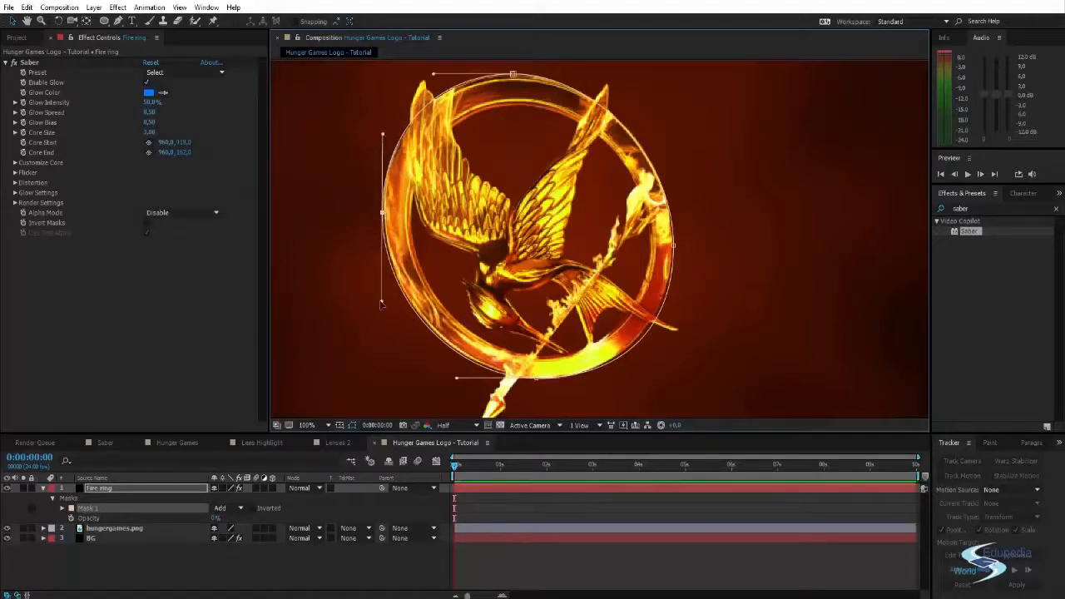
{"action": "left_click_drag", "start_coordinate": [381, 305], "coordinate": [382, 296]}
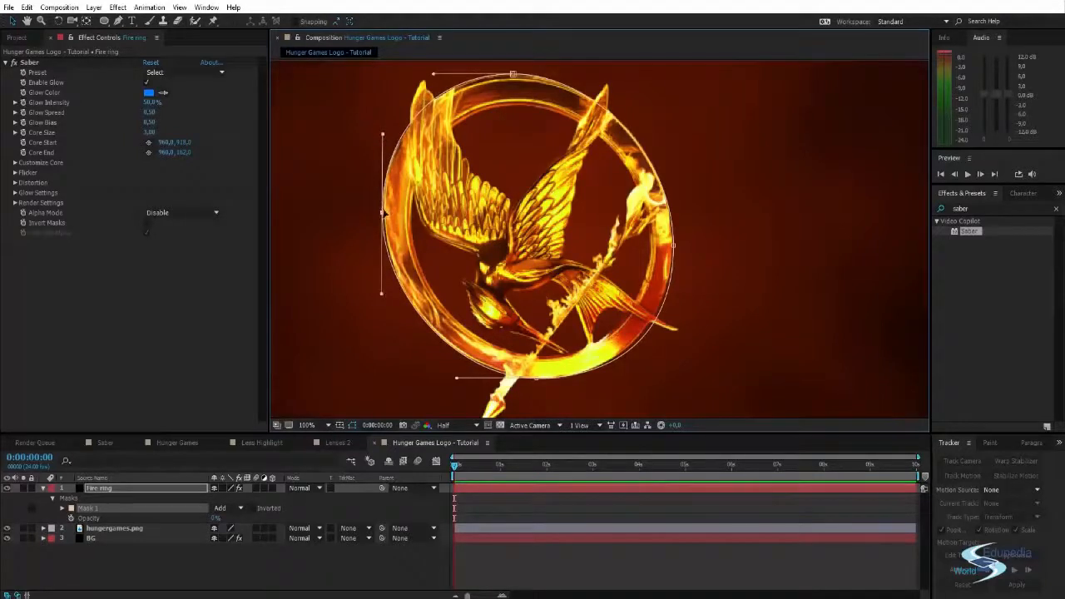
{"action": "left_click_drag", "start_coordinate": [383, 213], "coordinate": [386, 213]}
{"action": "left_click", "coordinate": [538, 379]}
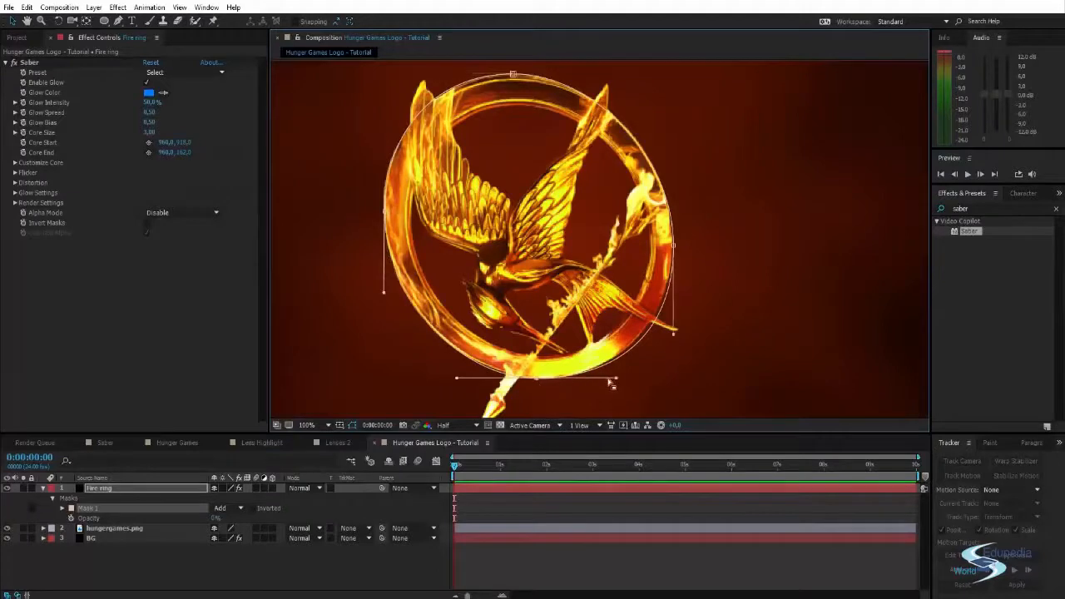
{"action": "mouse_move", "coordinate": [617, 380]}
{"action": "left_mouse_down"}
{"action": "mouse_move", "coordinate": [587, 380]}
{"action": "mouse_move", "coordinate": [601, 379]}
{"action": "left_mouse_up"}
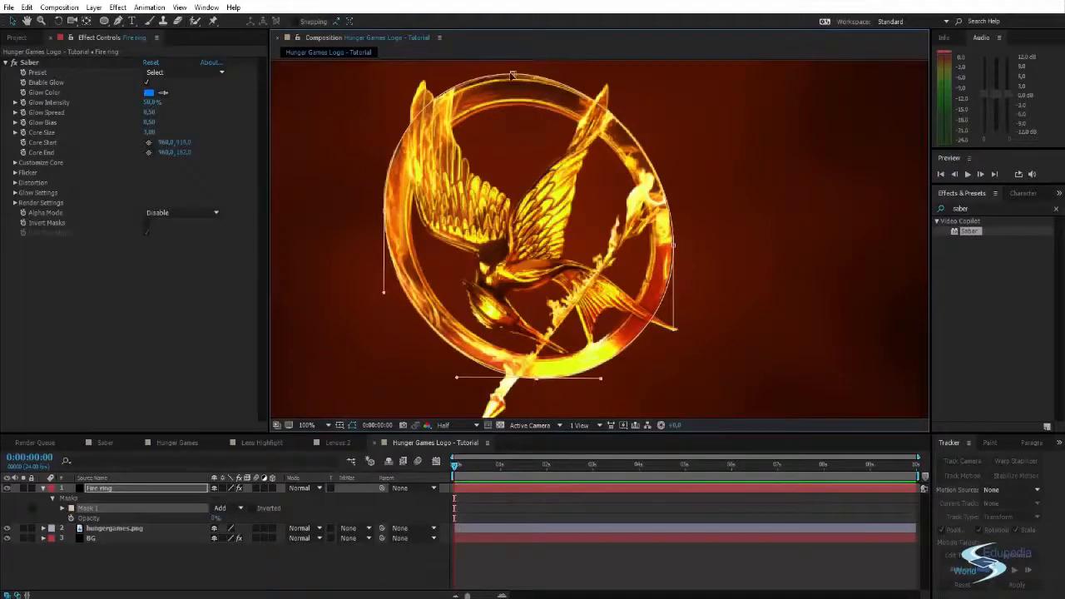
{"action": "left_click_drag", "start_coordinate": [513, 76], "coordinate": [519, 81]}
{"action": "left_click", "coordinate": [736, 223]}
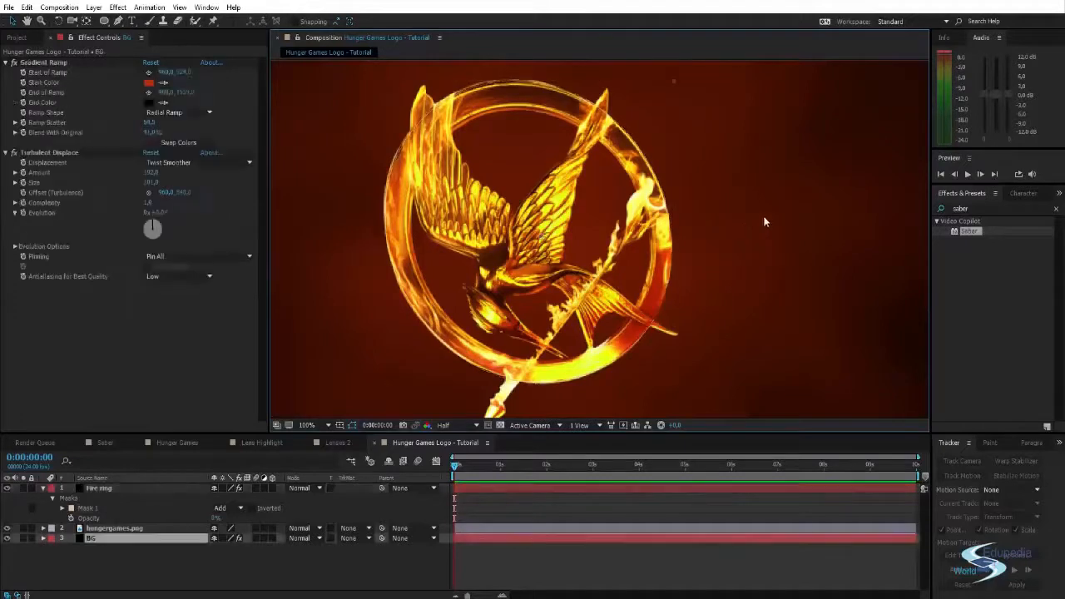
- Try a saturated blue as the outline color of Mask 1 on the Fire ring layer
{"action": "left_click", "coordinate": [104, 506]}
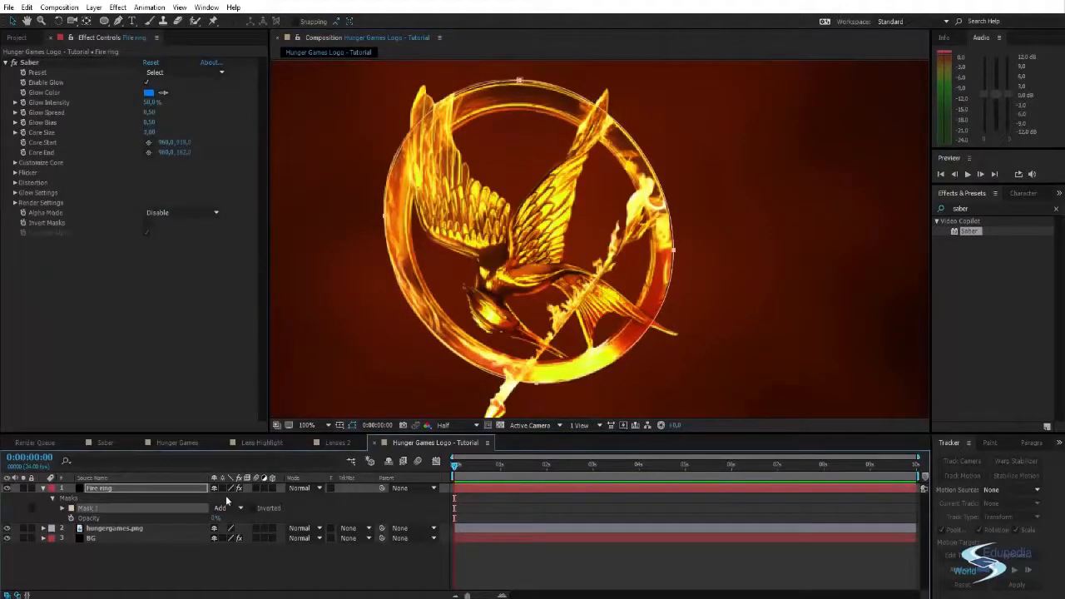
{"action": "left_click", "coordinate": [72, 508]}
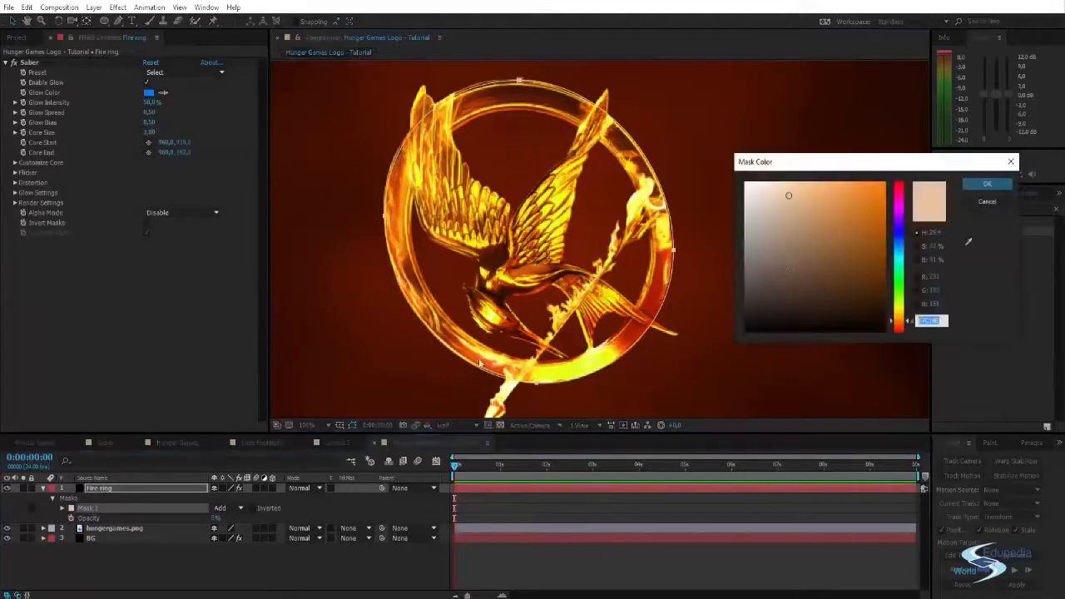
{"action": "left_click", "coordinate": [900, 233]}
{"action": "left_click_drag", "start_coordinate": [853, 214], "coordinate": [868, 152]}
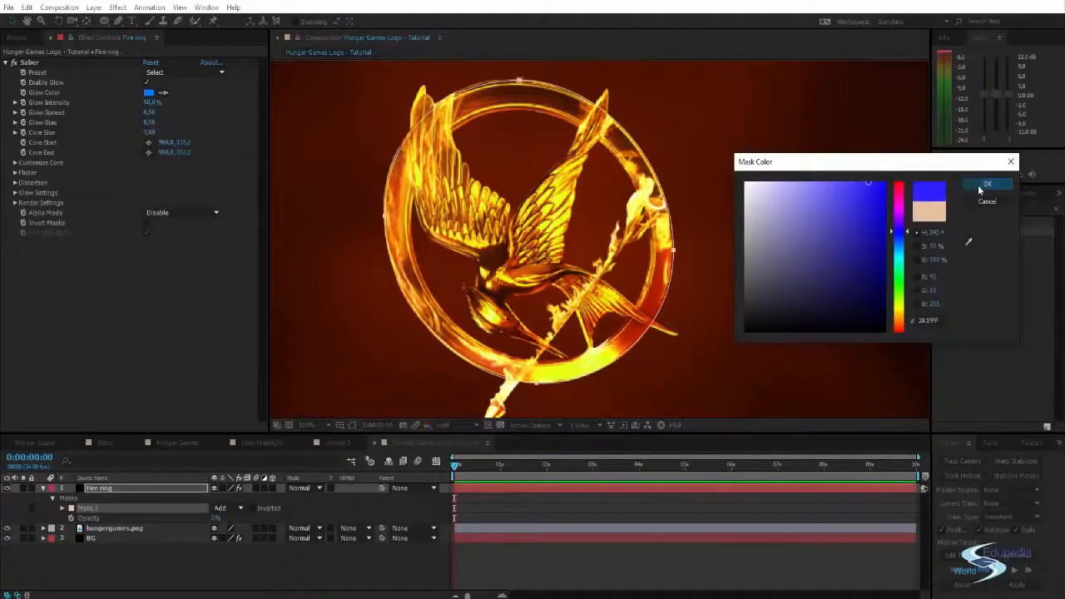
{"action": "left_click", "coordinate": [985, 185]}
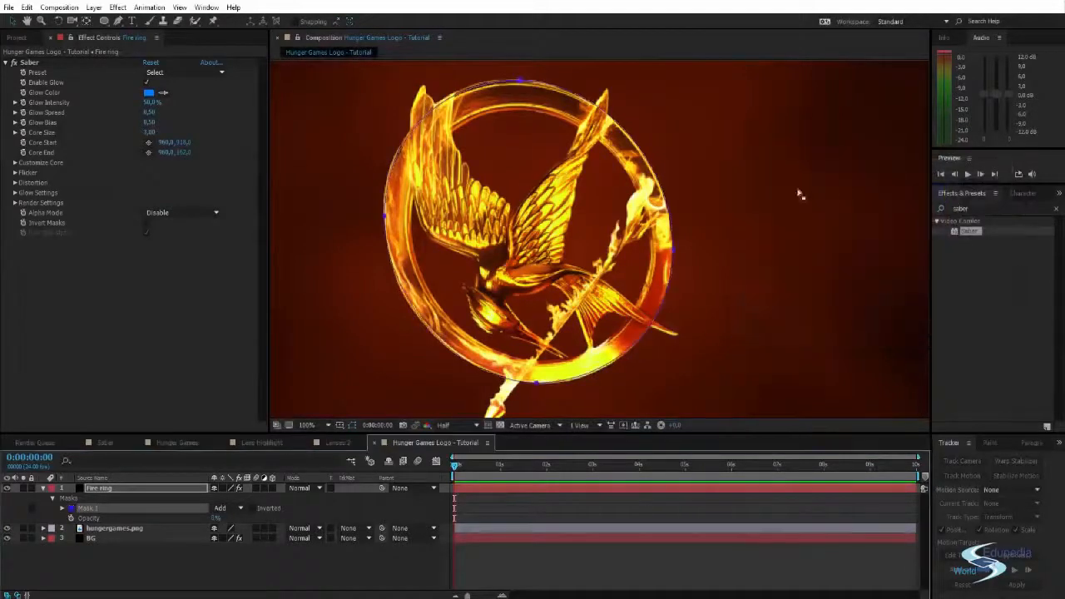
- Try white (FFFFFF) as the outline color of Mask 1
{"action": "left_click", "coordinate": [72, 507]}
{"action": "type", "text": "FFFFFF"}
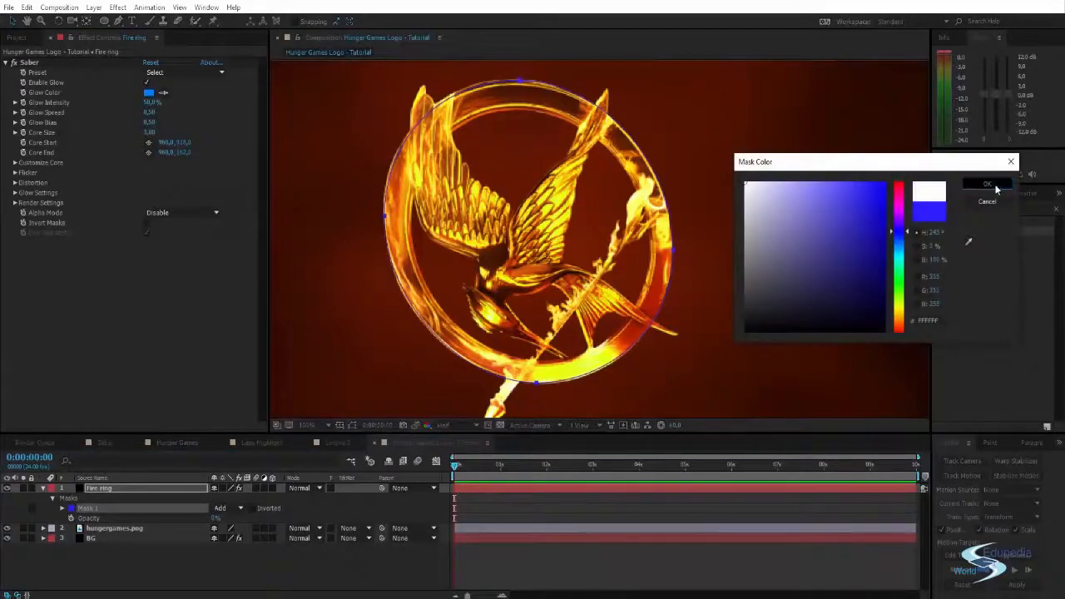
{"action": "left_click", "coordinate": [987, 185]}
- Try bright green (5AFF00) as the outline color of Mask 1
{"action": "left_click", "coordinate": [71, 507]}
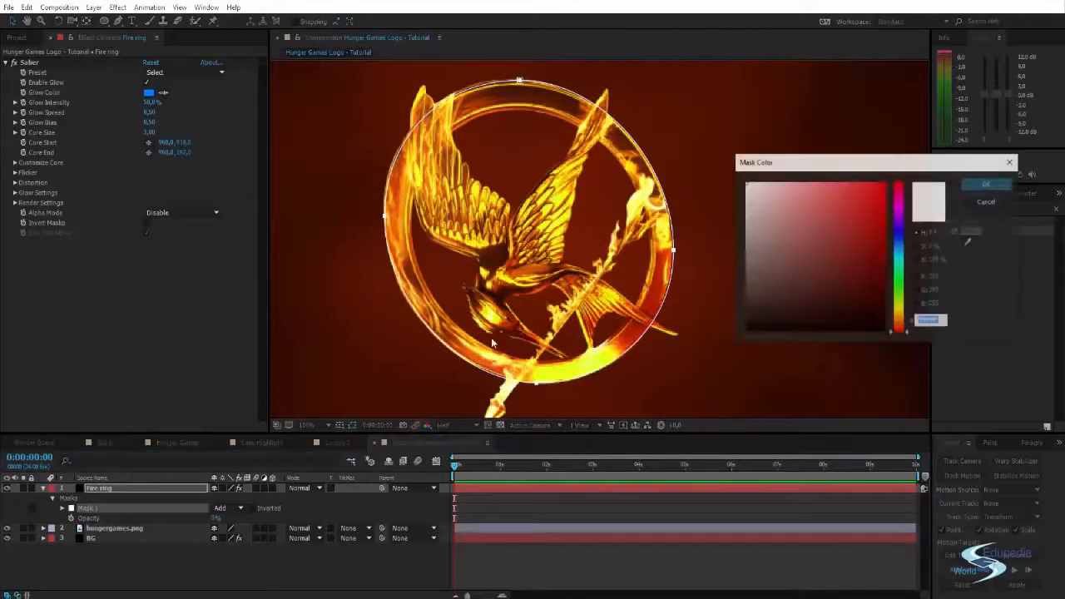
{"action": "left_click", "coordinate": [901, 285]}
{"action": "left_click", "coordinate": [882, 185]}
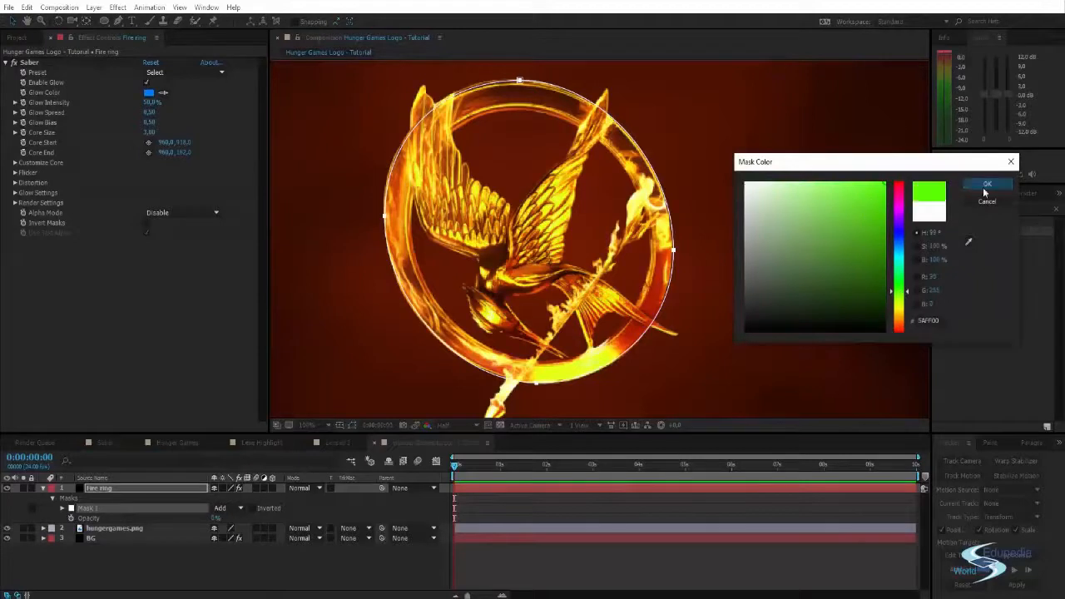
{"action": "left_click", "coordinate": [987, 185]}
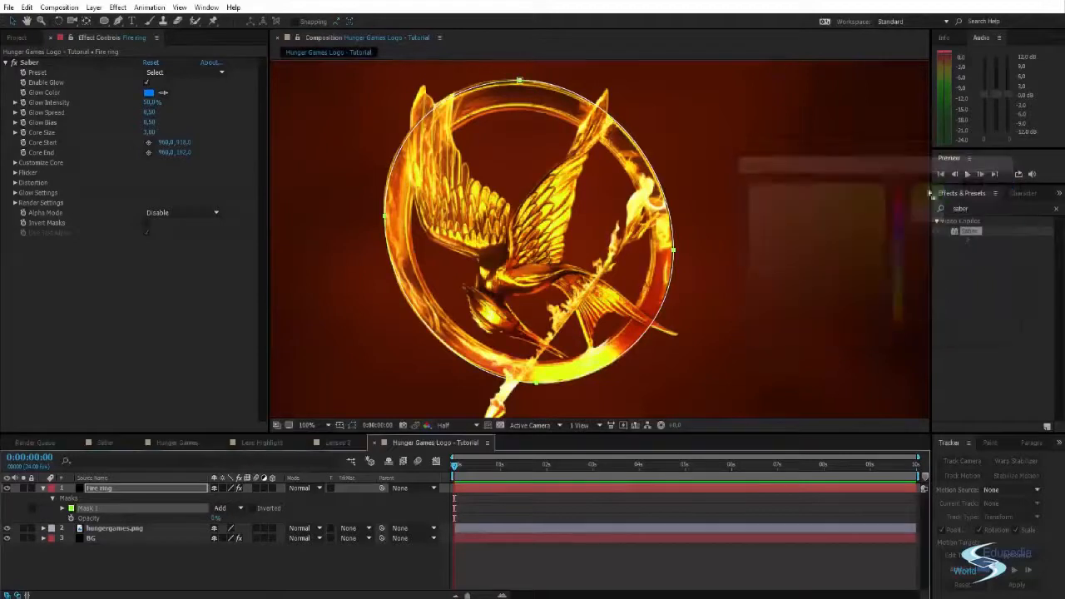
- Set Mask 1's outline color to bright blue (0048FF)
{"action": "left_click", "coordinate": [72, 509]}
{"action": "left_click_drag", "start_coordinate": [900, 235], "coordinate": [896, 239]}
{"action": "left_click_drag", "start_coordinate": [881, 164], "coordinate": [885, 147]}
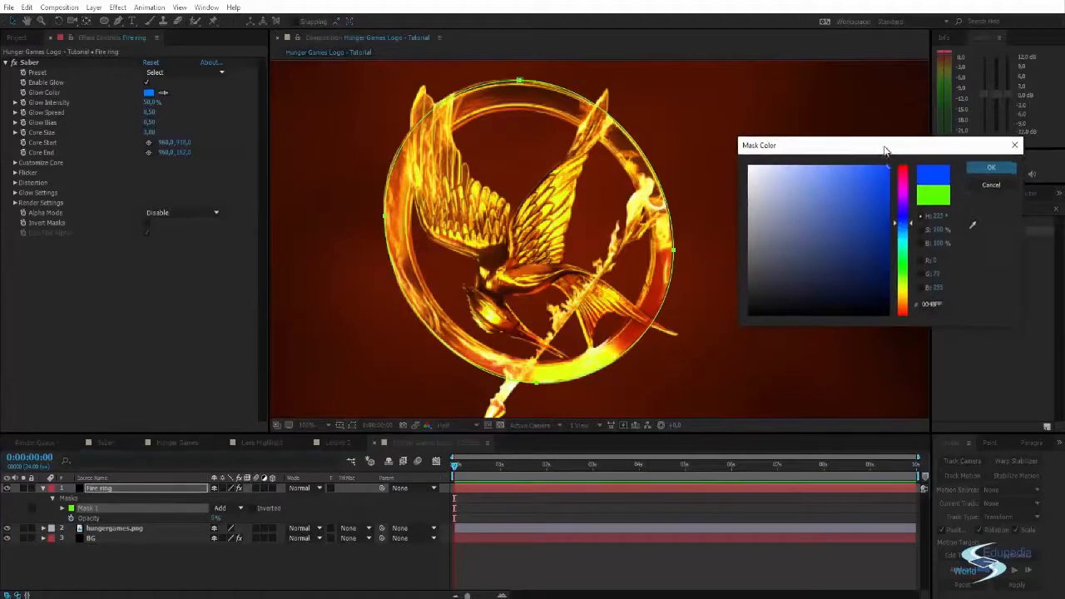
{"action": "left_click", "coordinate": [991, 167]}
{"action": "key", "text": "comma"}
{"action": "left_click_drag", "start_coordinate": [699, 274], "coordinate": [680, 259]}
{"action": "scroll", "coordinate": [658, 272], "scroll_direction": "down", "scroll_amount": 2}
{"action": "scroll", "coordinate": [574, 265], "scroll_direction": "up", "scroll_amount": 4}
{"action": "left_click_drag", "start_coordinate": [533, 231], "coordinate": [688, 271]}
{"action": "scroll", "coordinate": [661, 251], "scroll_direction": "down", "scroll_amount": 1}
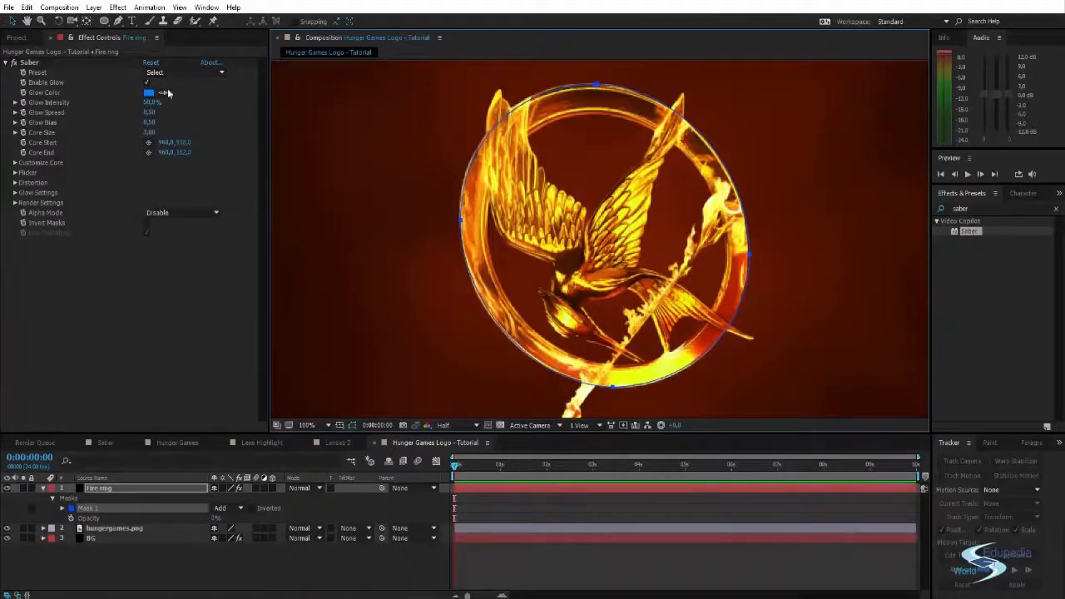
- Set the Fire ring layer's opacity back to 100%
{"action": "left_click", "coordinate": [155, 486]}
{"action": "left_click", "coordinate": [217, 518]}
{"action": "type", "text": "100"}
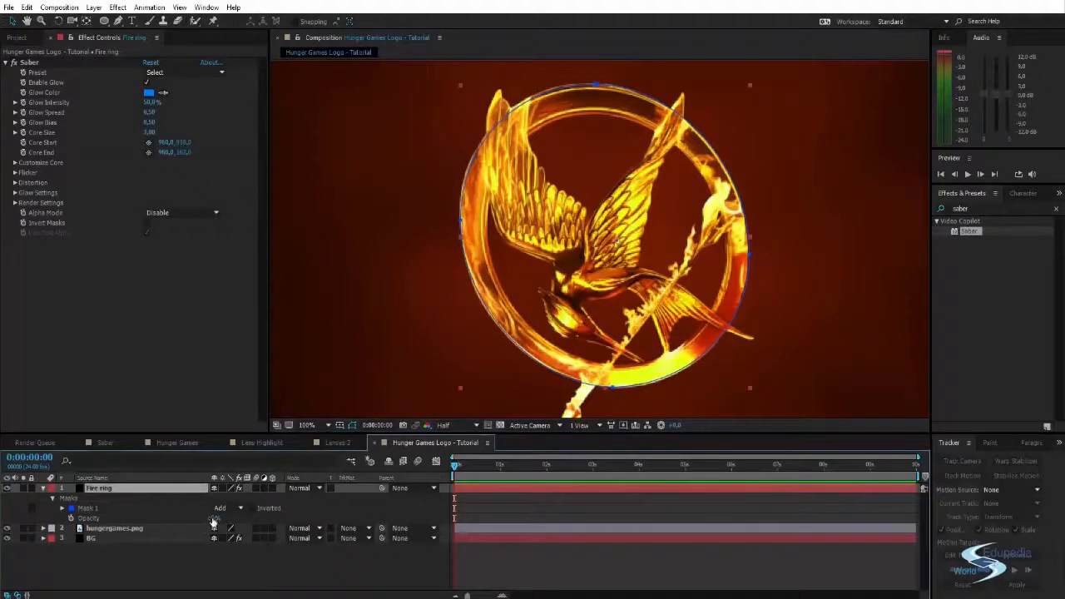
{"action": "key", "text": "Return"}
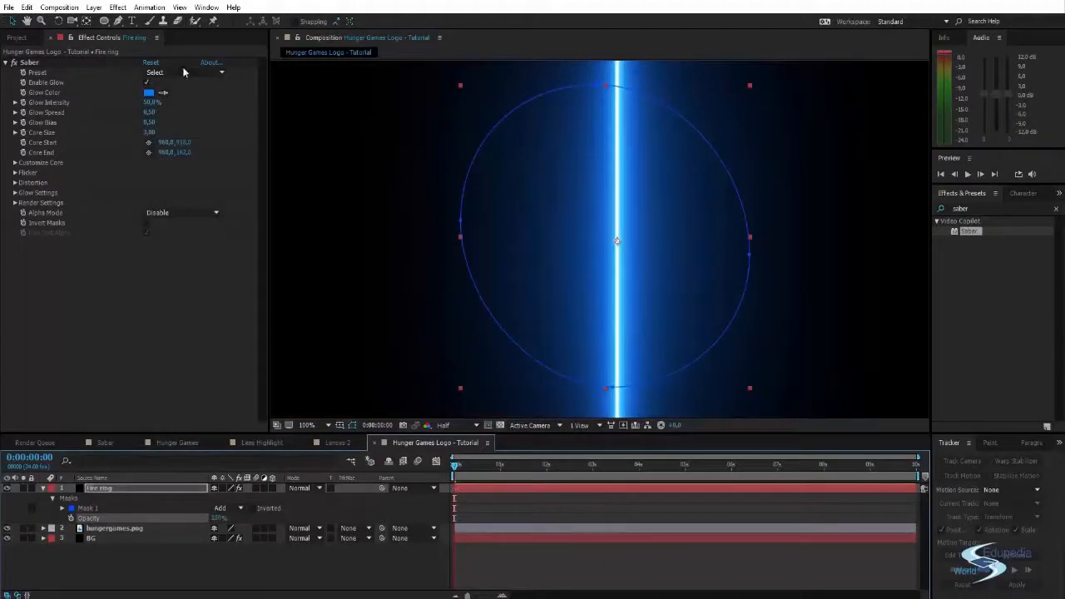
- Set Saber's core type to Layer Masks so the glow follows the elliptical mask
{"action": "left_click", "coordinate": [15, 164]}
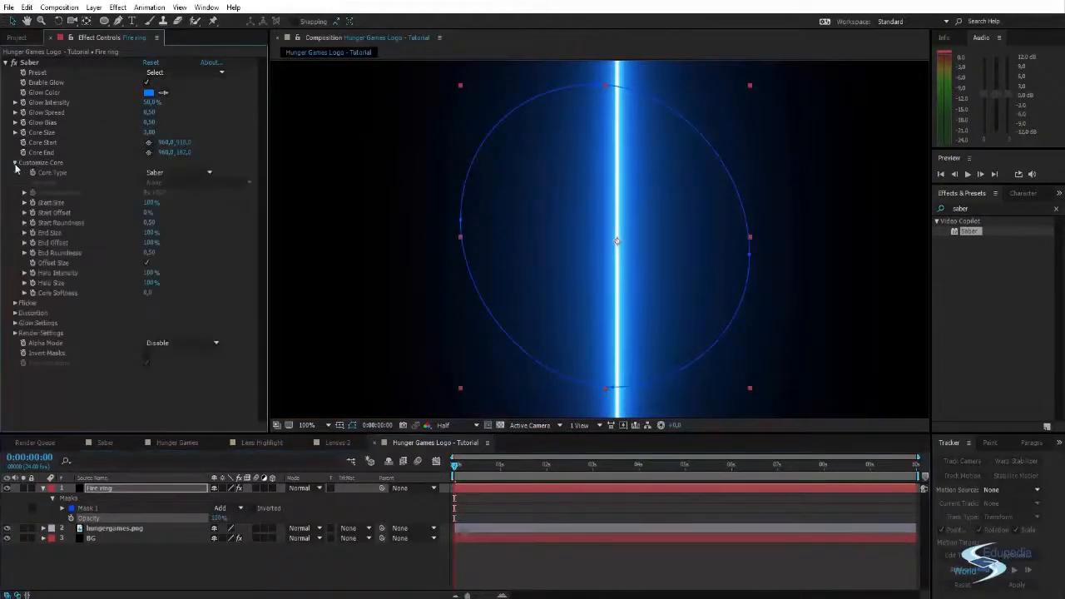
{"action": "left_click", "coordinate": [182, 172]}
{"action": "left_click", "coordinate": [180, 198]}
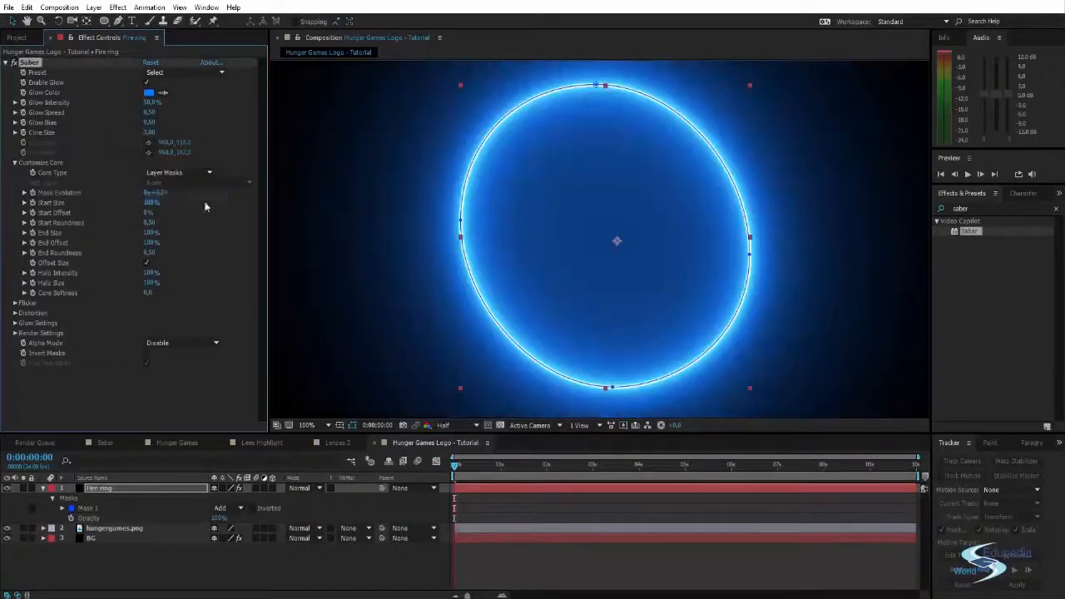
- Set the Fire ring layer's blending mode to Screen so the logo shows through the glow
{"action": "left_click", "coordinate": [304, 487]}
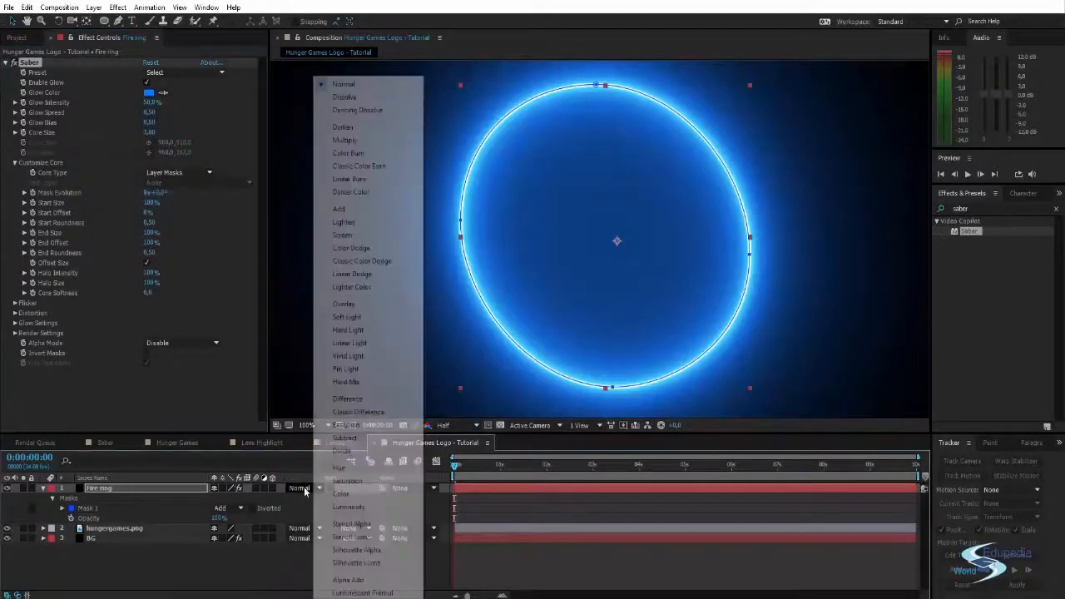
{"action": "left_click", "coordinate": [397, 235]}
{"action": "scroll", "coordinate": [537, 205], "scroll_direction": "down", "scroll_amount": 1}
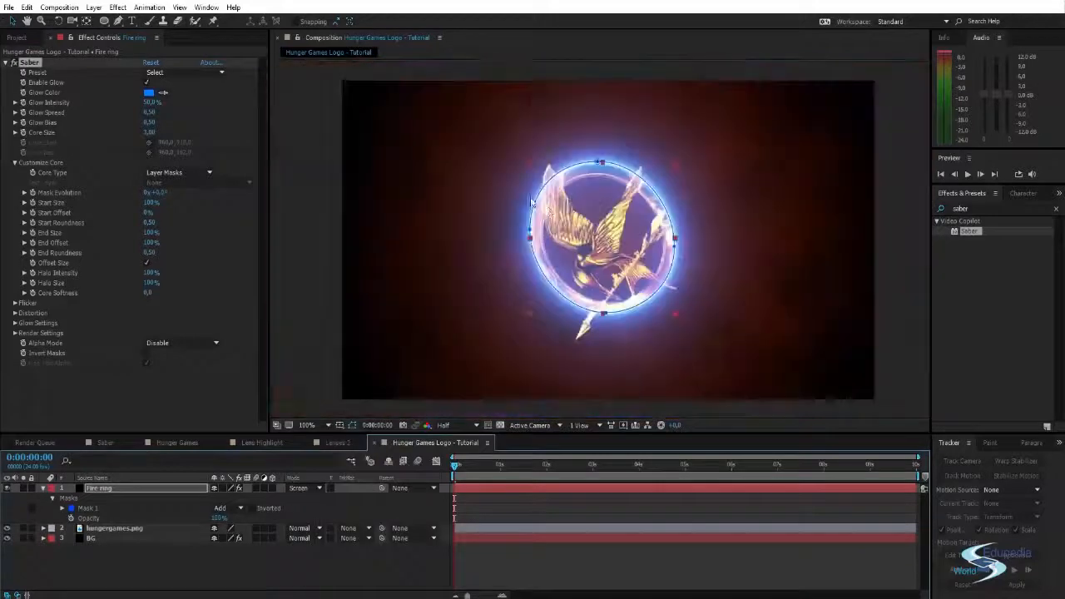
{"action": "left_click_drag", "start_coordinate": [571, 234], "coordinate": [572, 216]}
{"action": "scroll", "coordinate": [572, 216], "scroll_direction": "up", "scroll_amount": 1}
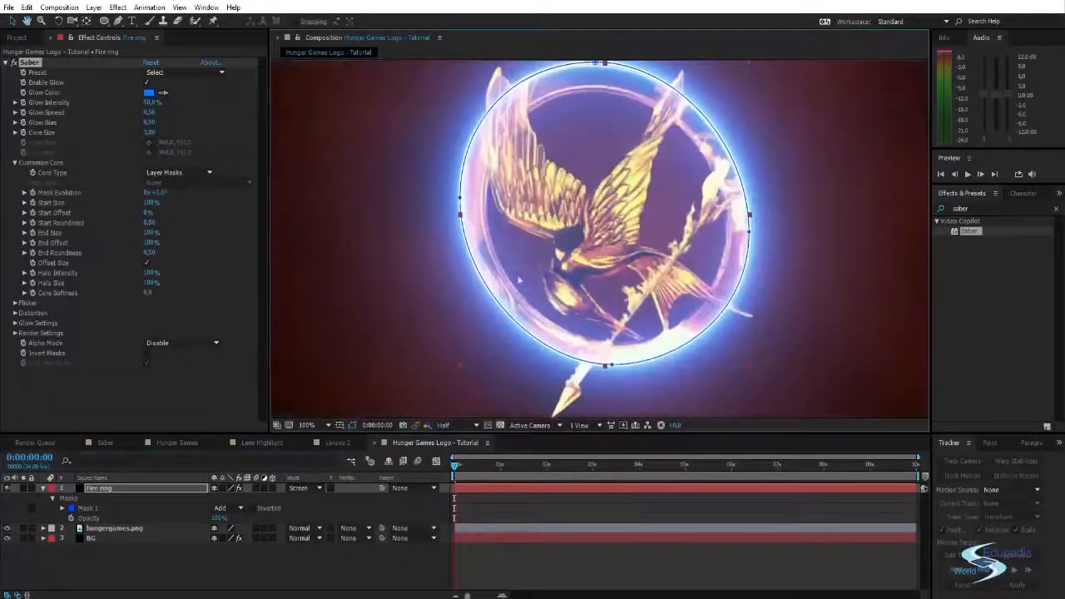
- Collapse the Fire ring layer and move it beneath hungergames.png, above BG
{"action": "left_click", "coordinate": [44, 488]}
{"action": "left_click_drag", "start_coordinate": [100, 498], "coordinate": [99, 505]}
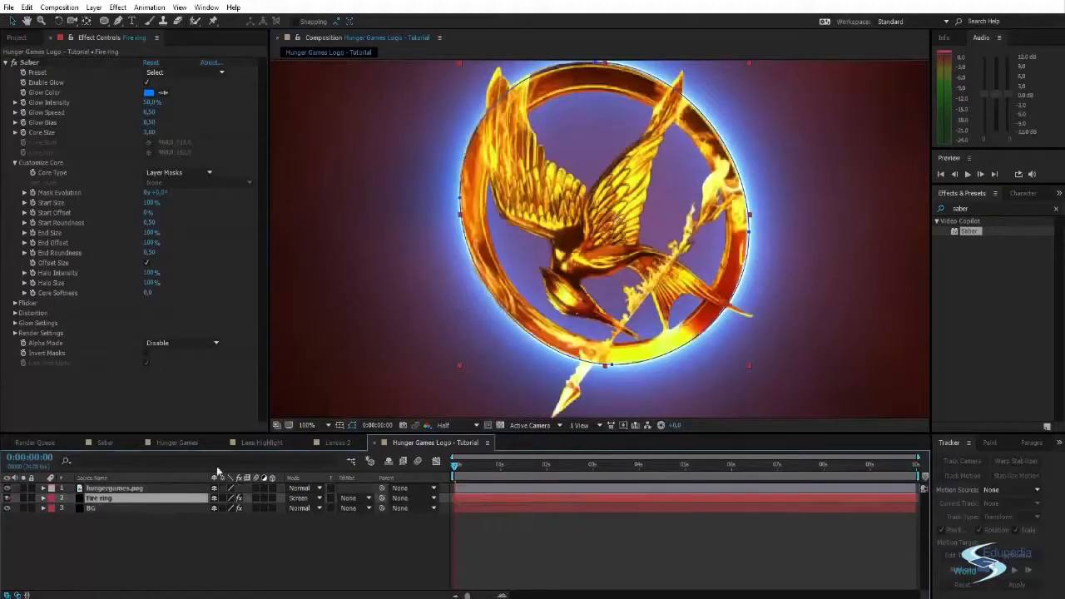
{"action": "scroll", "coordinate": [512, 265], "scroll_direction": "down", "scroll_amount": 1}
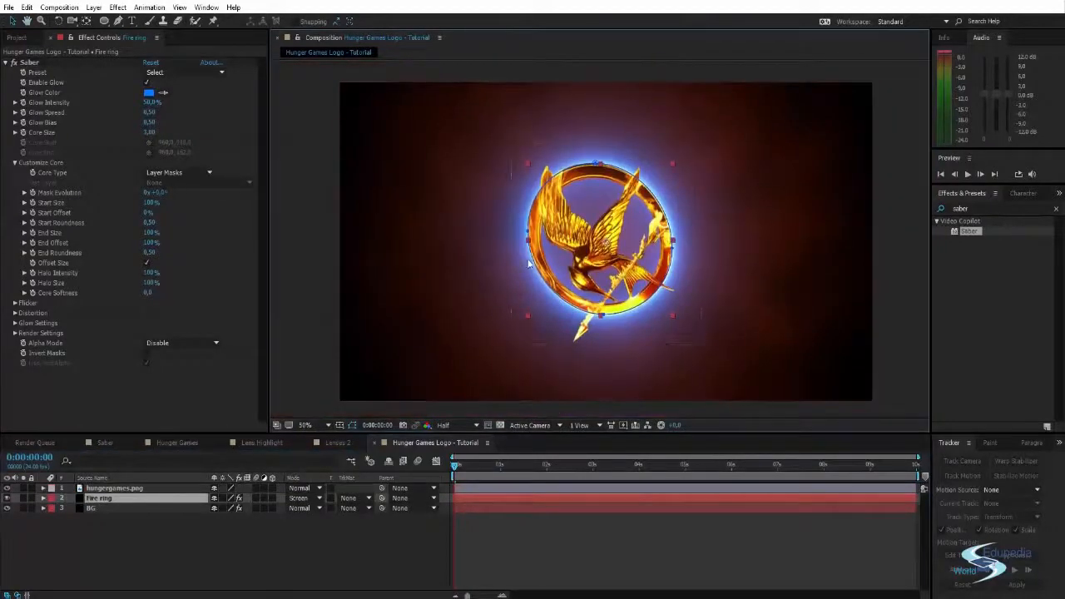
{"action": "scroll", "coordinate": [530, 265], "scroll_direction": "up", "scroll_amount": 1}
{"action": "key", "text": "space"}
{"action": "left_click_drag", "start_coordinate": [539, 264], "coordinate": [534, 259]}
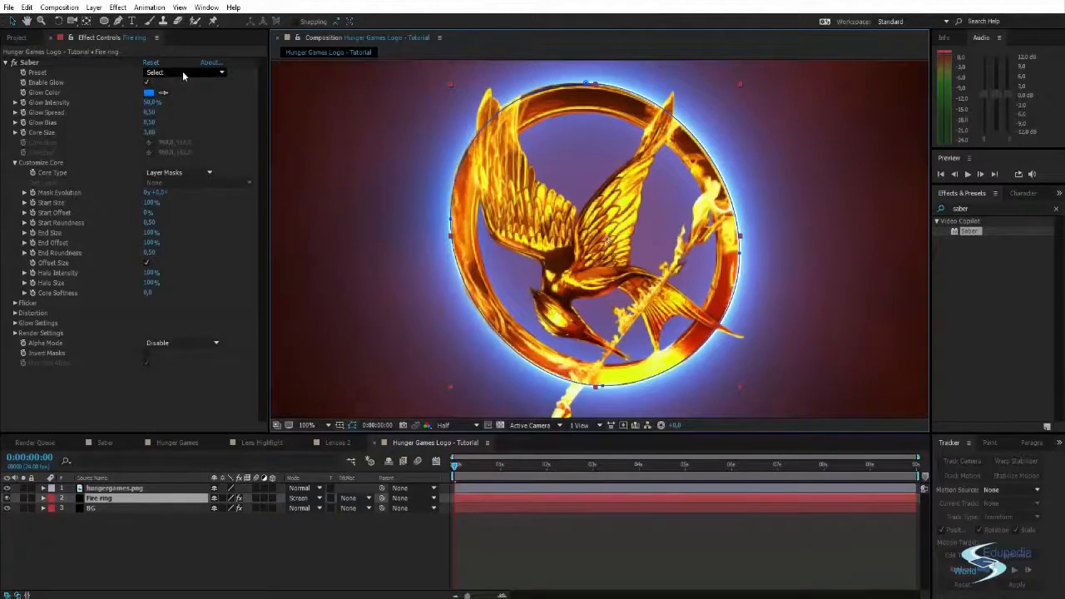
- Try Saber's Hot preset on the Fire ring layer and preview the burning ring up to about 0:00:01:22
{"action": "left_click", "coordinate": [182, 71]}
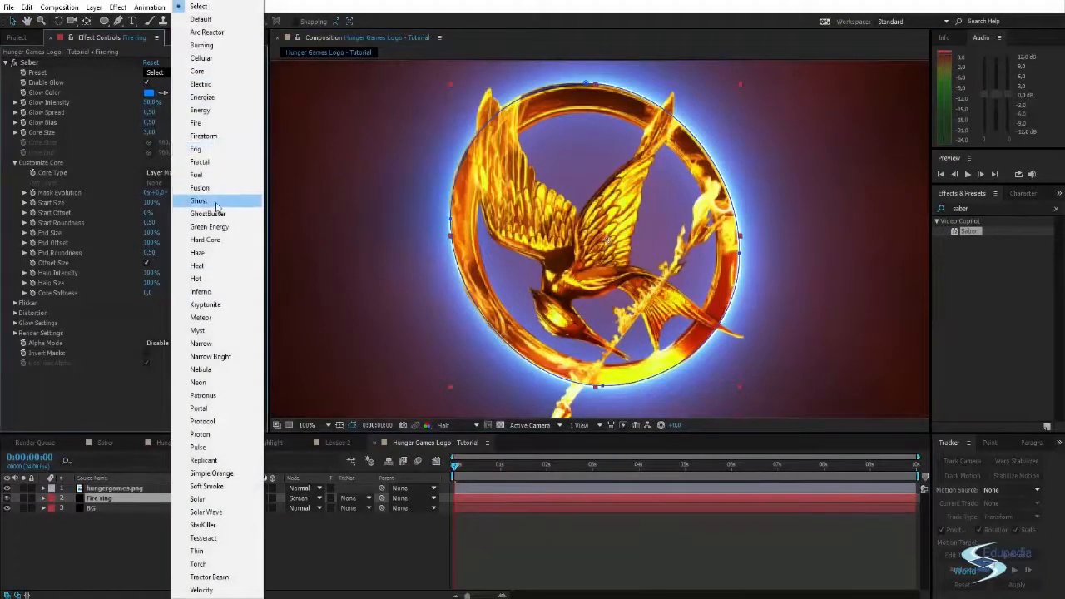
{"action": "left_click", "coordinate": [221, 281]}
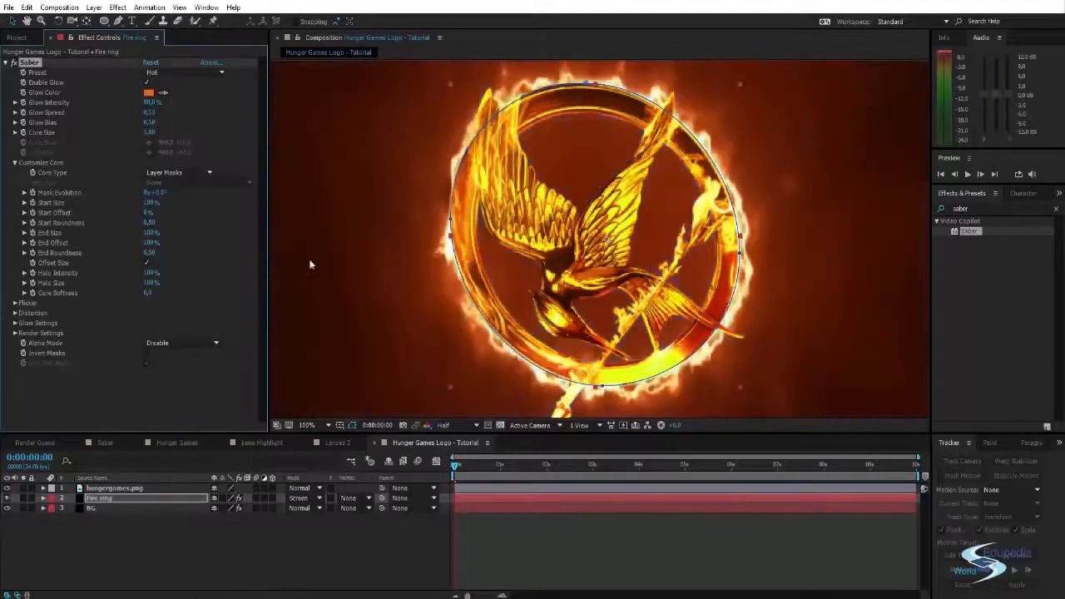
{"action": "scroll", "coordinate": [397, 246], "scroll_direction": "down", "scroll_amount": 2}
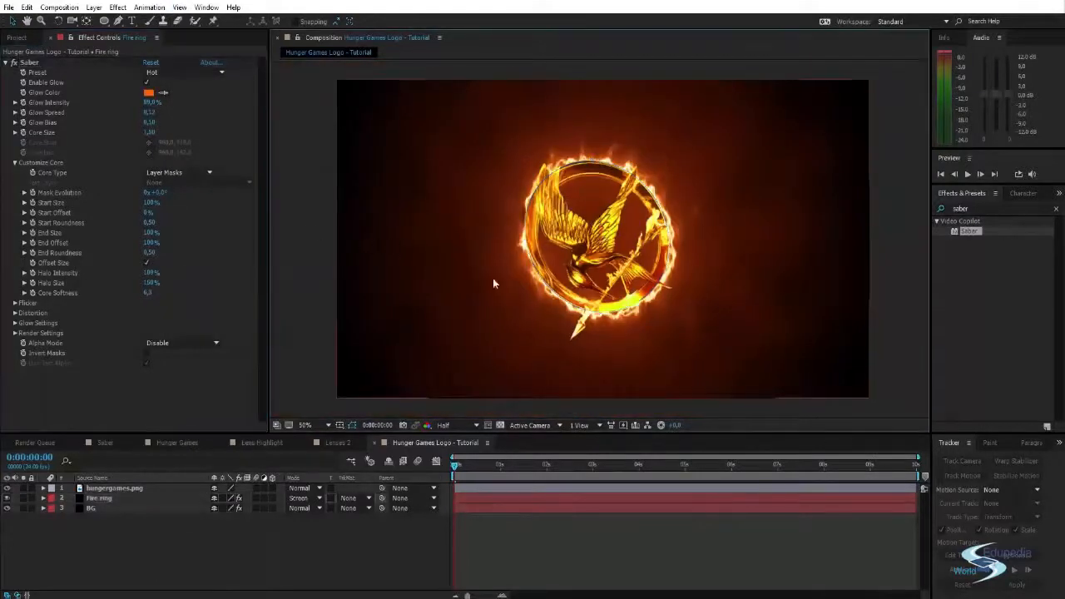
{"action": "key", "text": "space"}
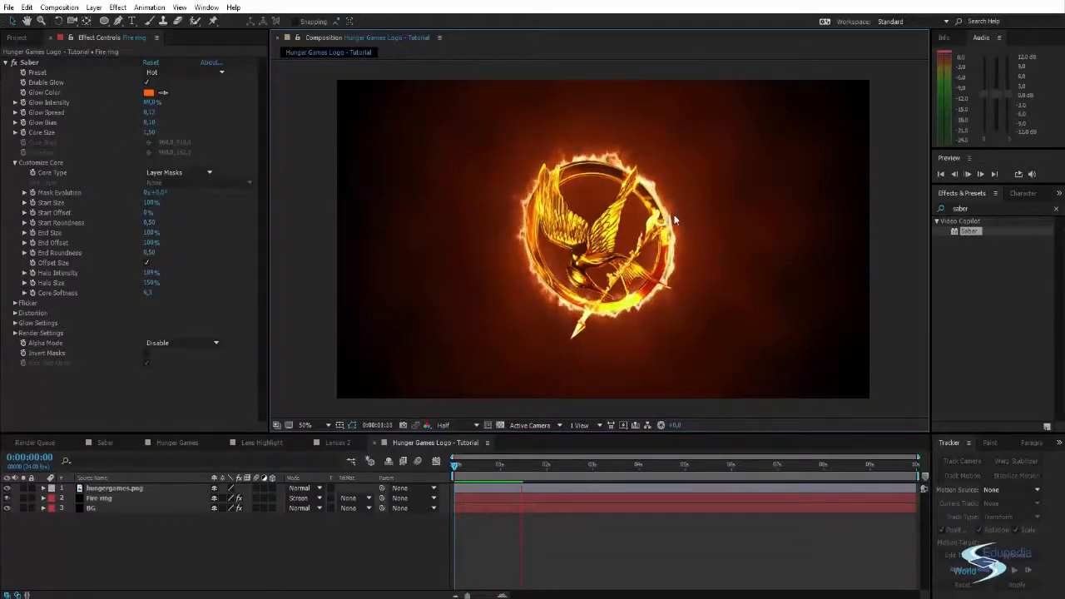
{"action": "left_click", "coordinate": [520, 466]}
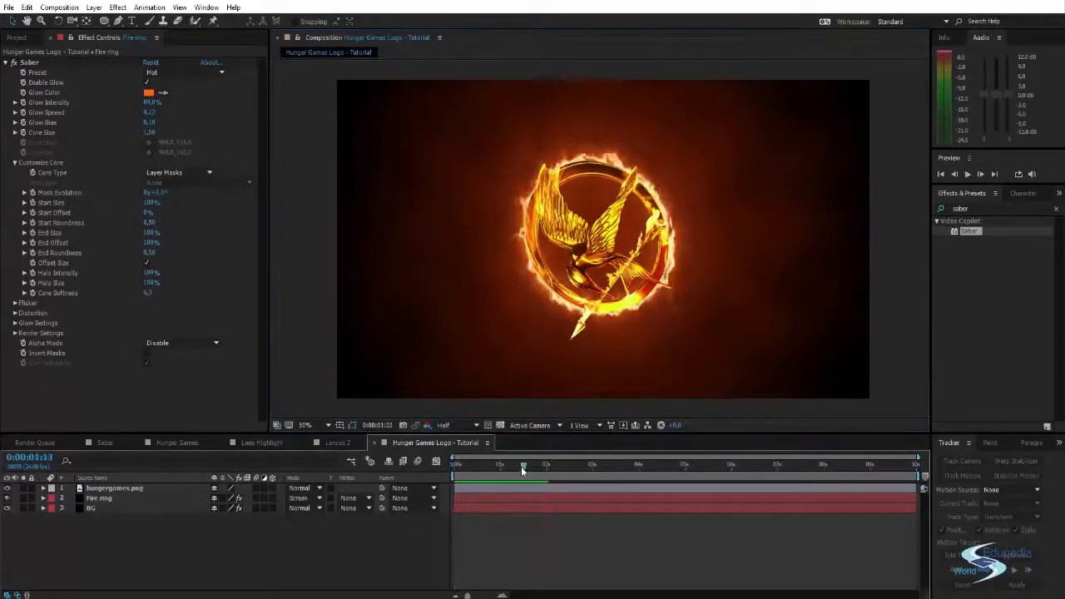
{"action": "left_click", "coordinate": [542, 466]}
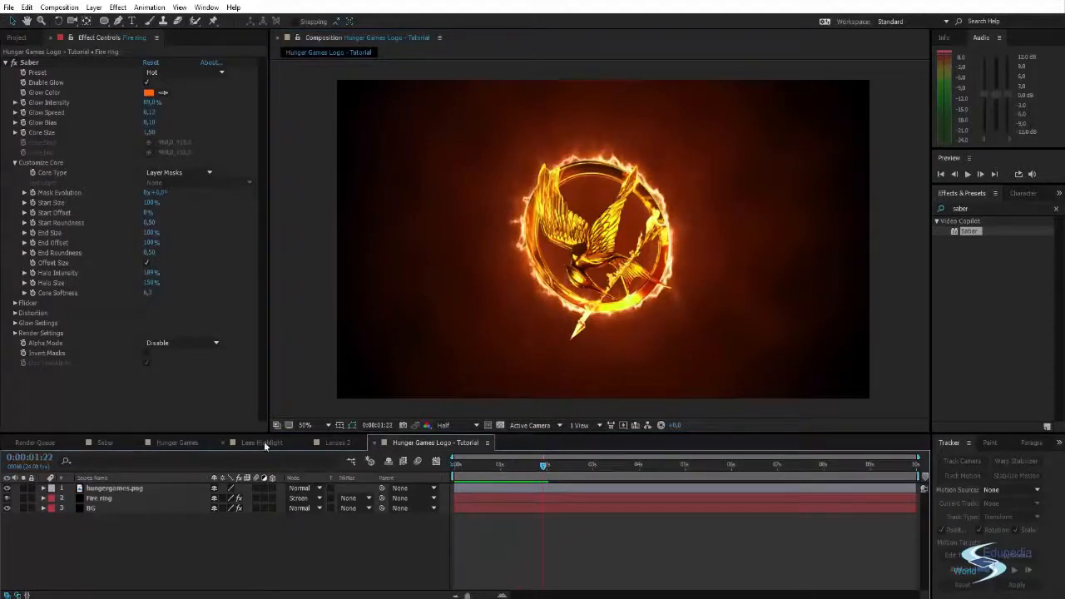
- Compare the fire ring in the Hunger Games composition with the one in Hunger Games Logo - Tutorial
{"action": "left_click_drag", "start_coordinate": [176, 444], "coordinate": [342, 446]}
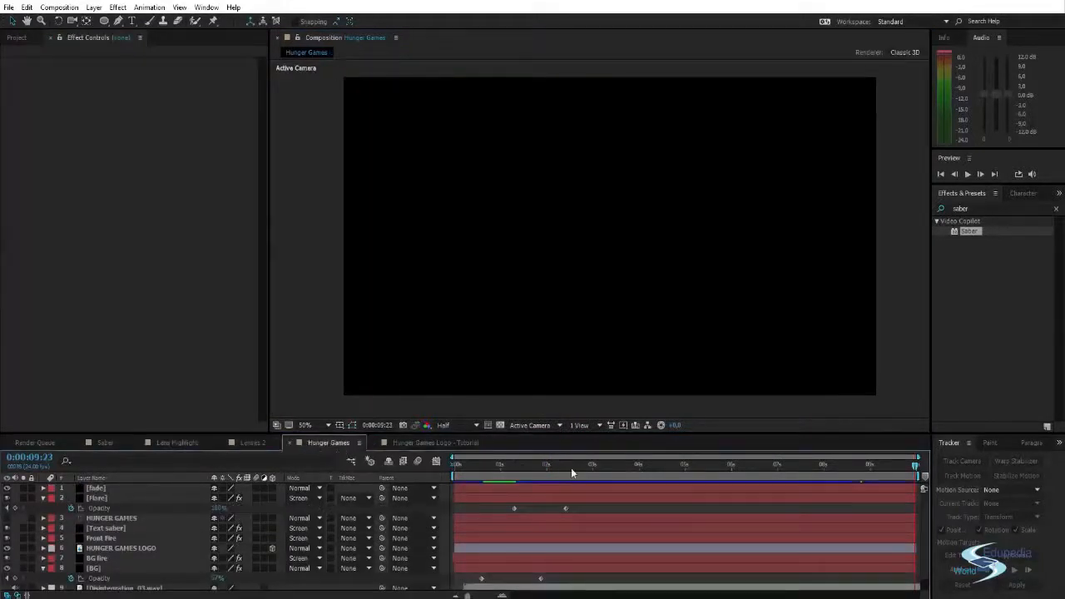
{"action": "left_click_drag", "start_coordinate": [570, 467], "coordinate": [685, 467]}
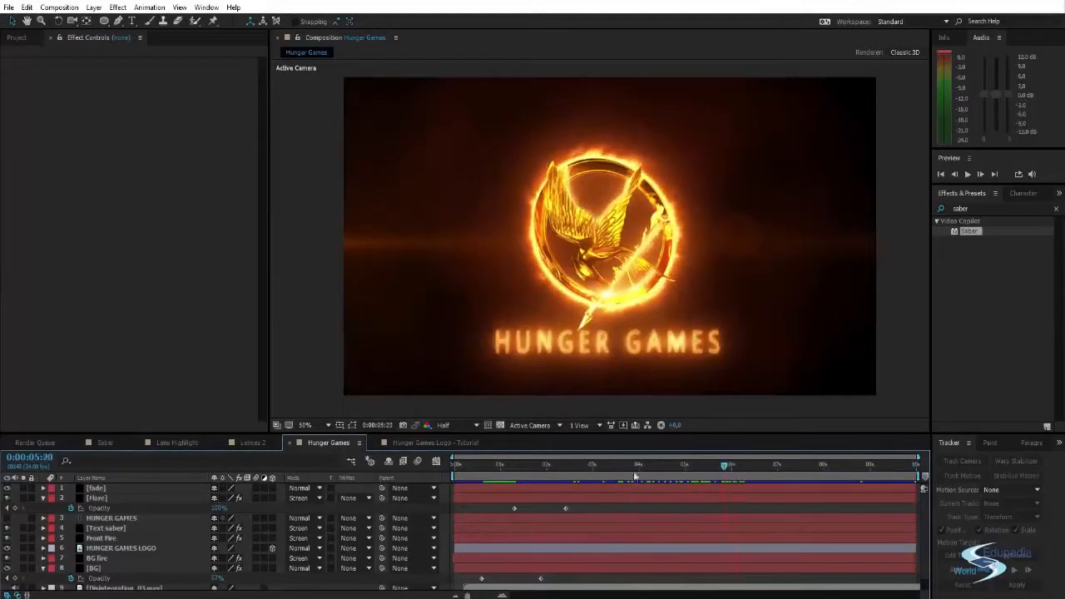
{"action": "left_click", "coordinate": [406, 444]}
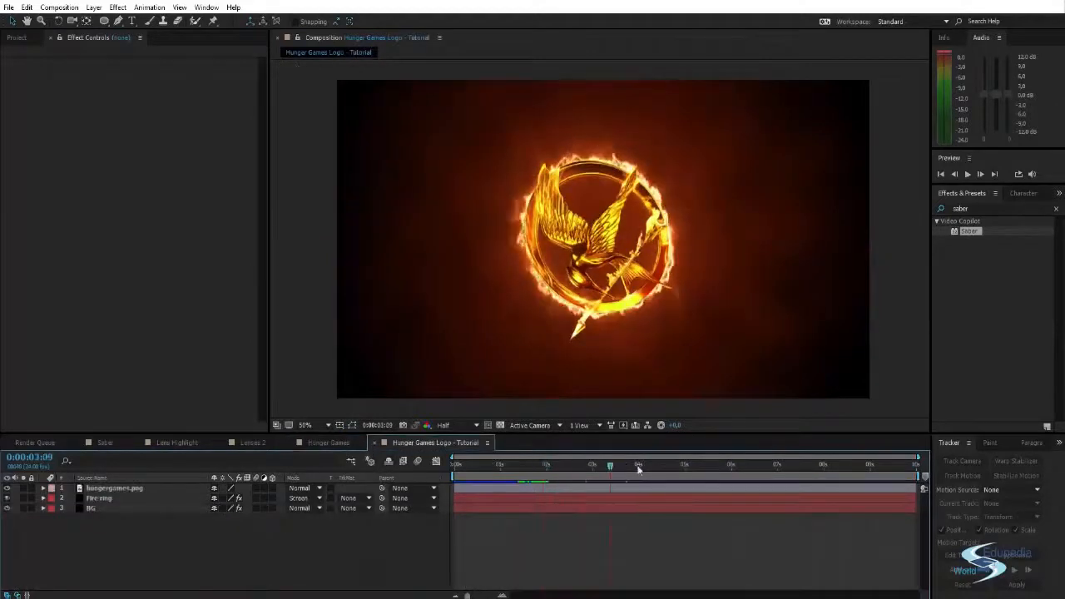
{"action": "scroll", "coordinate": [611, 277], "scroll_direction": "up", "scroll_amount": 3}
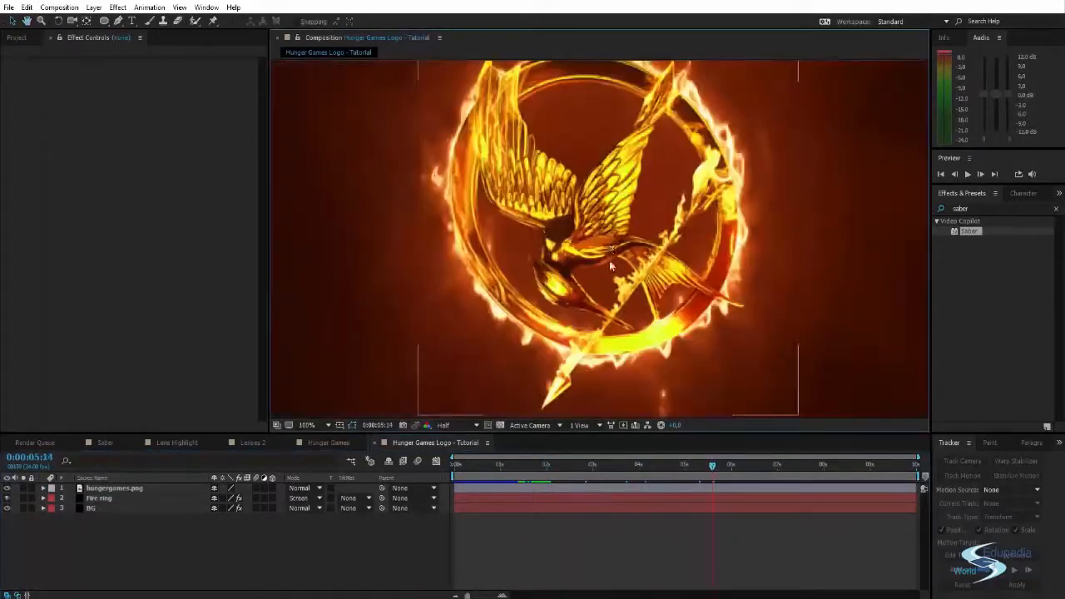
{"action": "scroll", "coordinate": [615, 275], "scroll_direction": "down", "scroll_amount": 3}
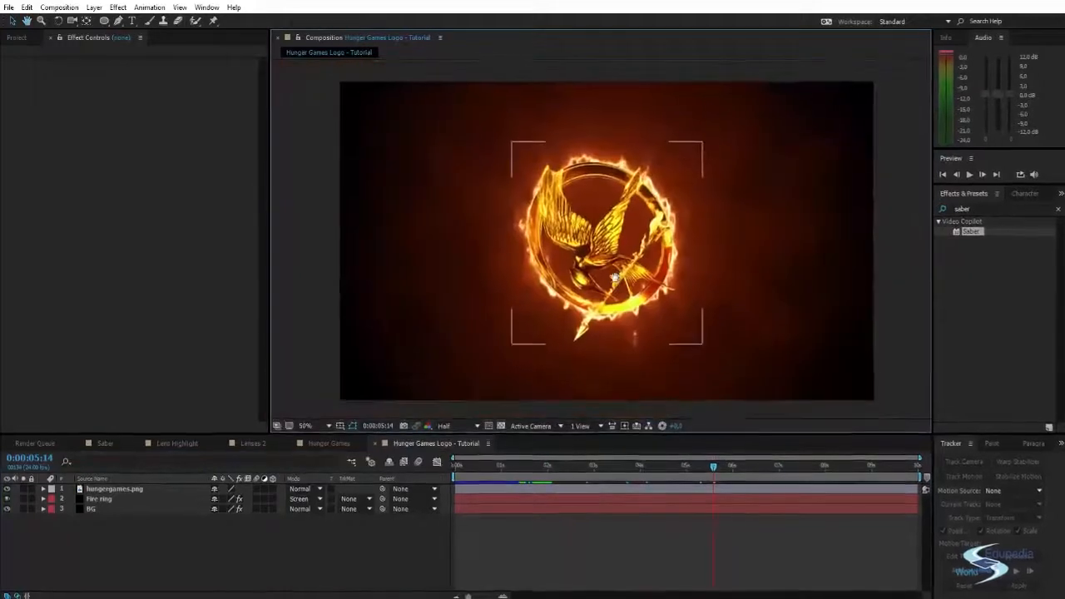
{"action": "left_click", "coordinate": [609, 154]}
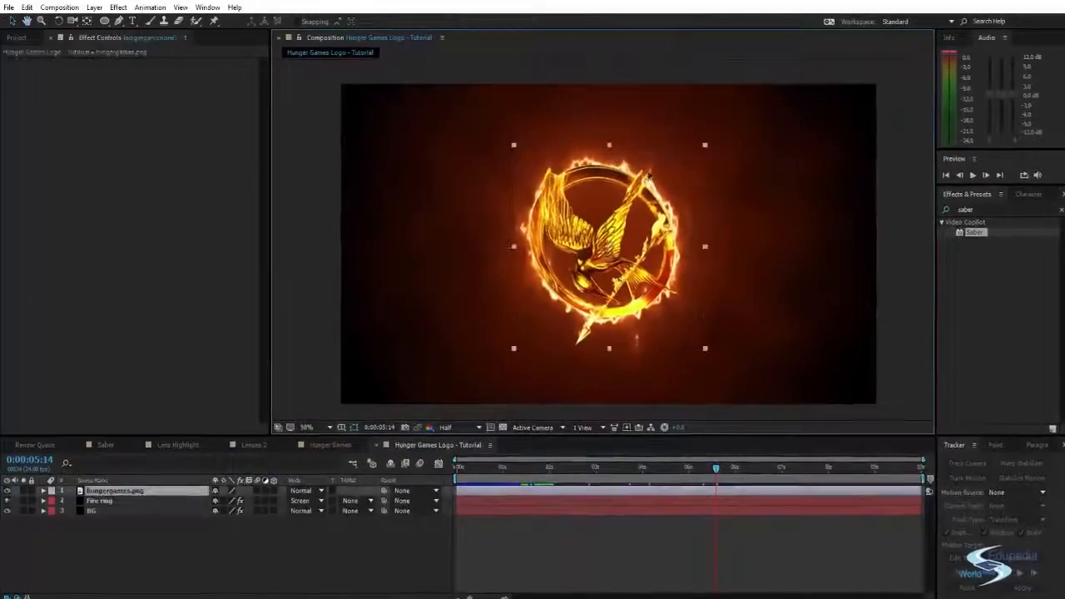
{"action": "left_click", "coordinate": [896, 181]}
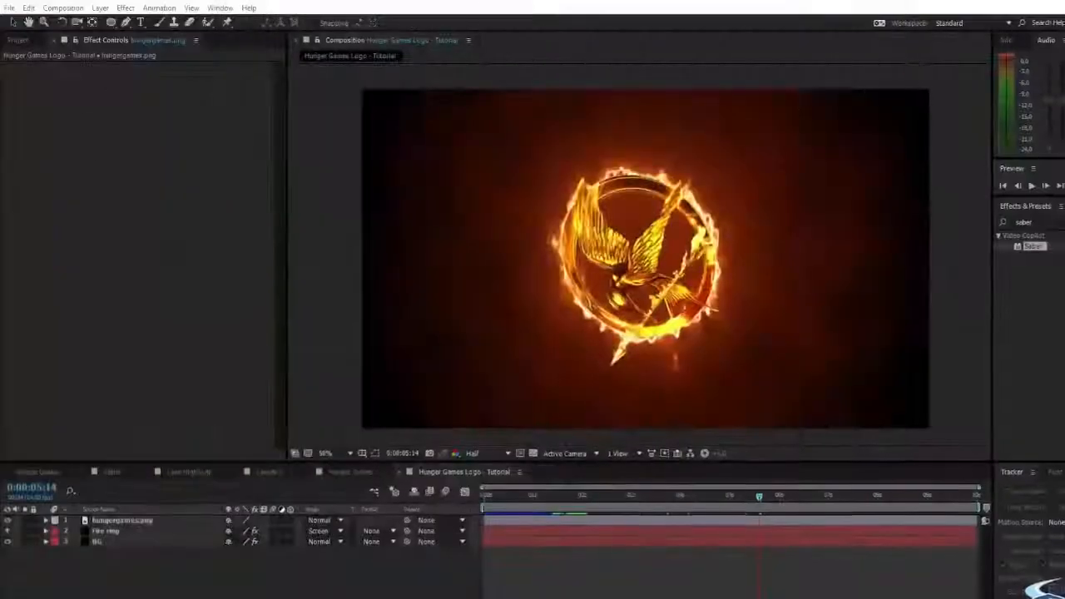
{"action": "left_click", "coordinate": [687, 241]}
{"action": "left_click", "coordinate": [687, 240]}
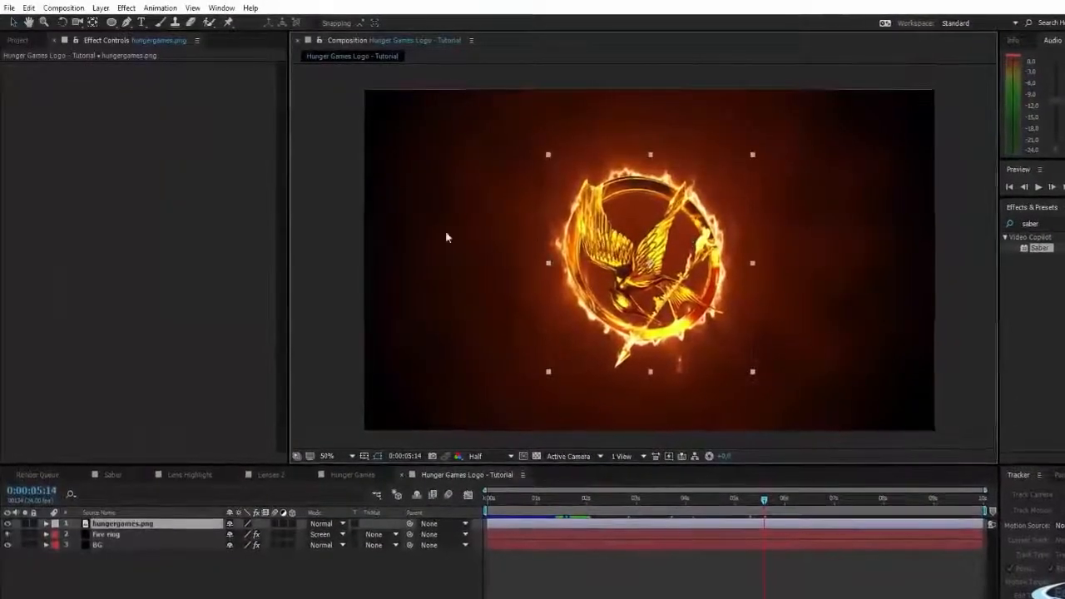
- Change the Fire ring layer's Saber preset to Heat and check the flames at 0:00:06:20
{"action": "left_click", "coordinate": [113, 536]}
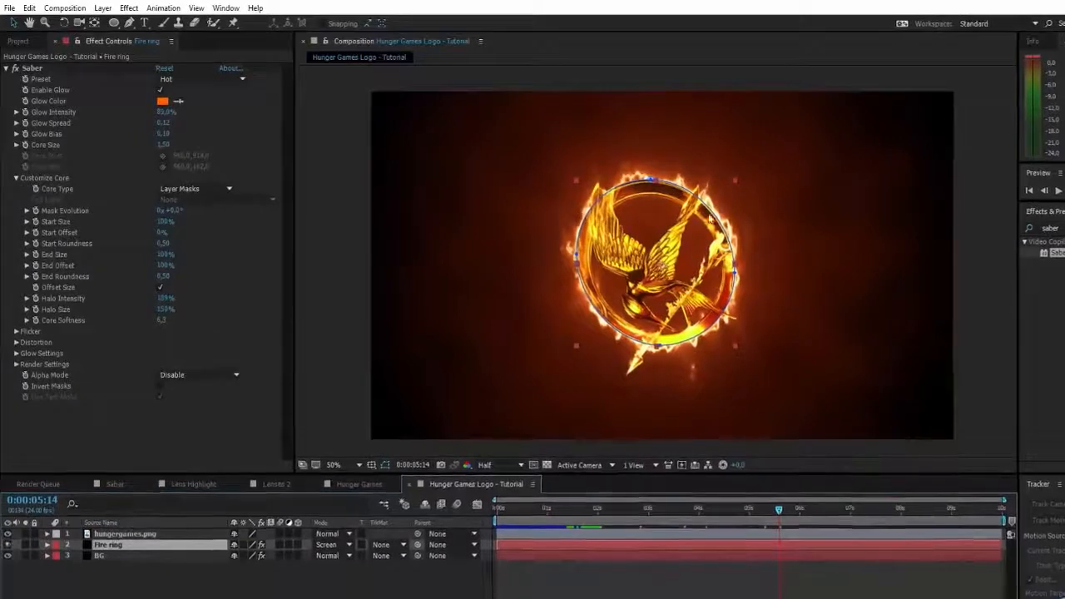
{"action": "left_click_drag", "start_coordinate": [774, 508], "coordinate": [694, 522]}
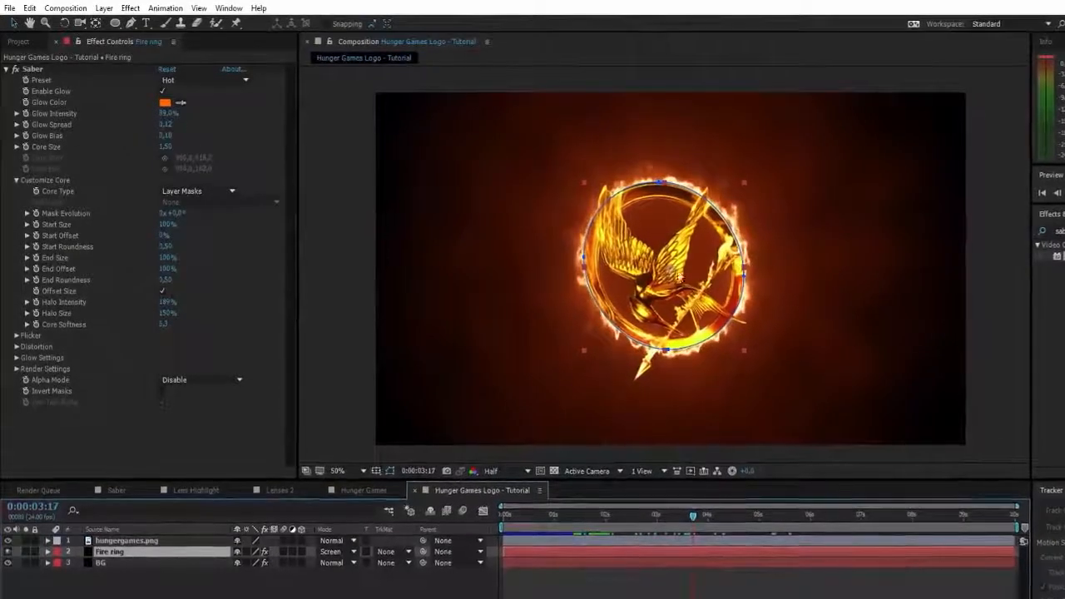
{"action": "key", "text": "space"}
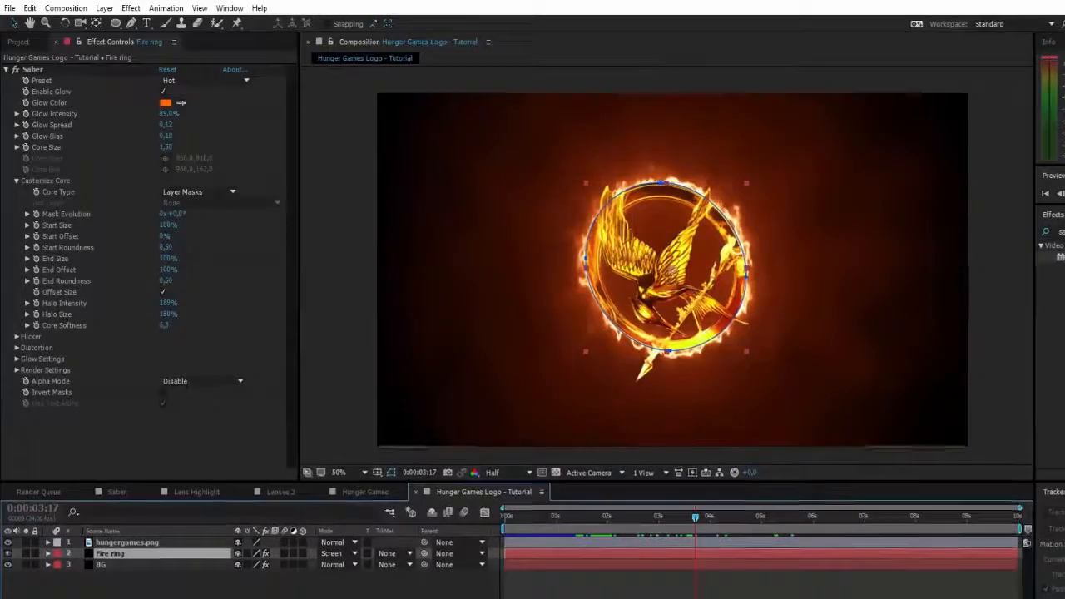
{"action": "left_click", "coordinate": [216, 80]}
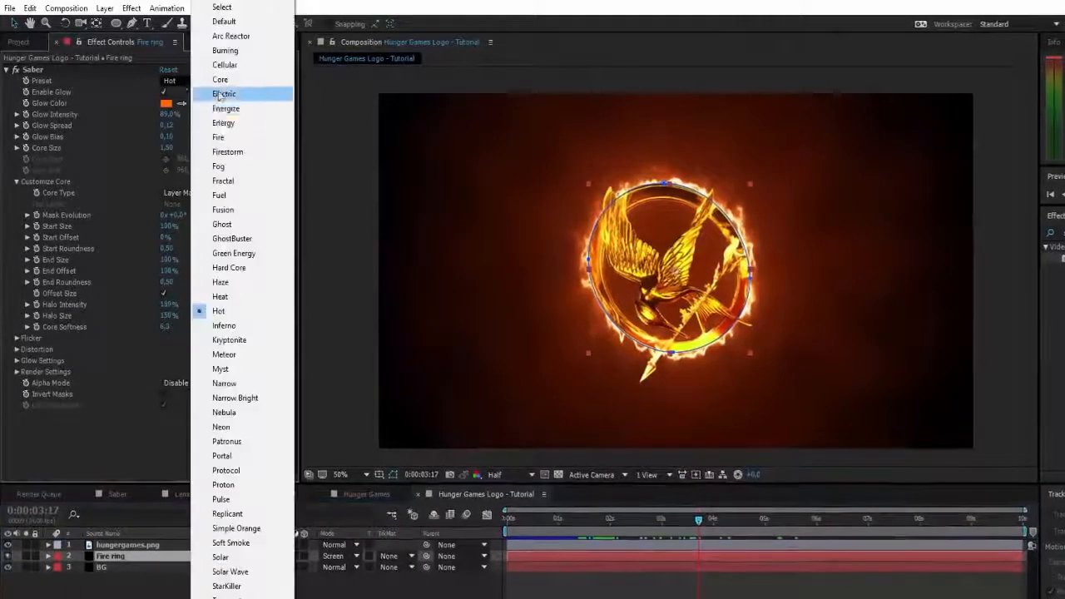
{"action": "left_click", "coordinate": [240, 302]}
{"action": "left_click", "coordinate": [342, 368]}
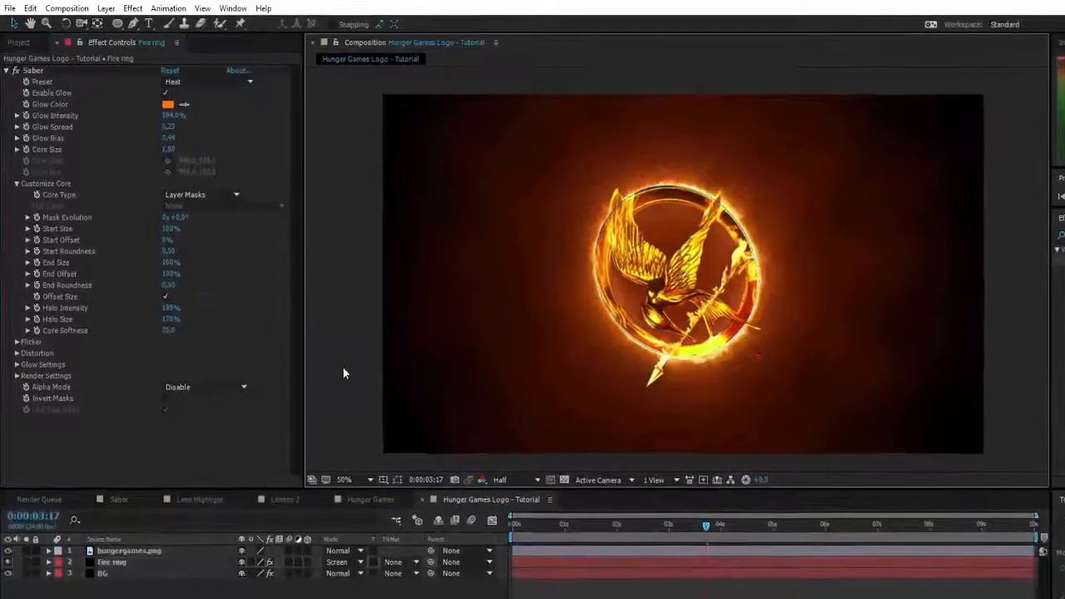
{"action": "left_click_drag", "start_coordinate": [708, 529], "coordinate": [878, 529]}
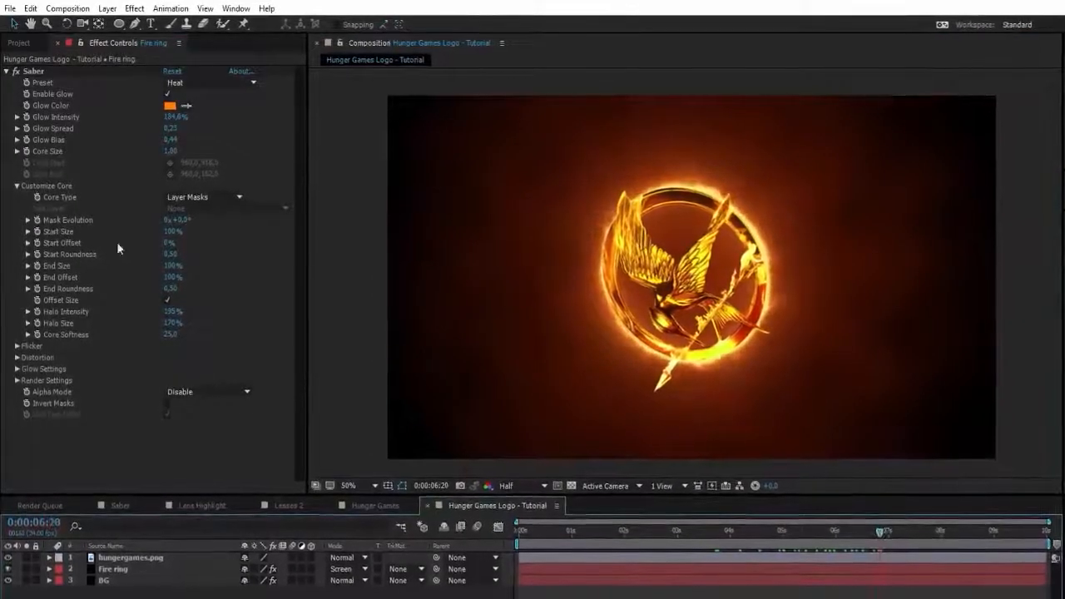
- Set Saber's glow distortion to wind speed 2.15 and wind direction offset 47°, and preview the flames
{"action": "left_click", "coordinate": [18, 359]}
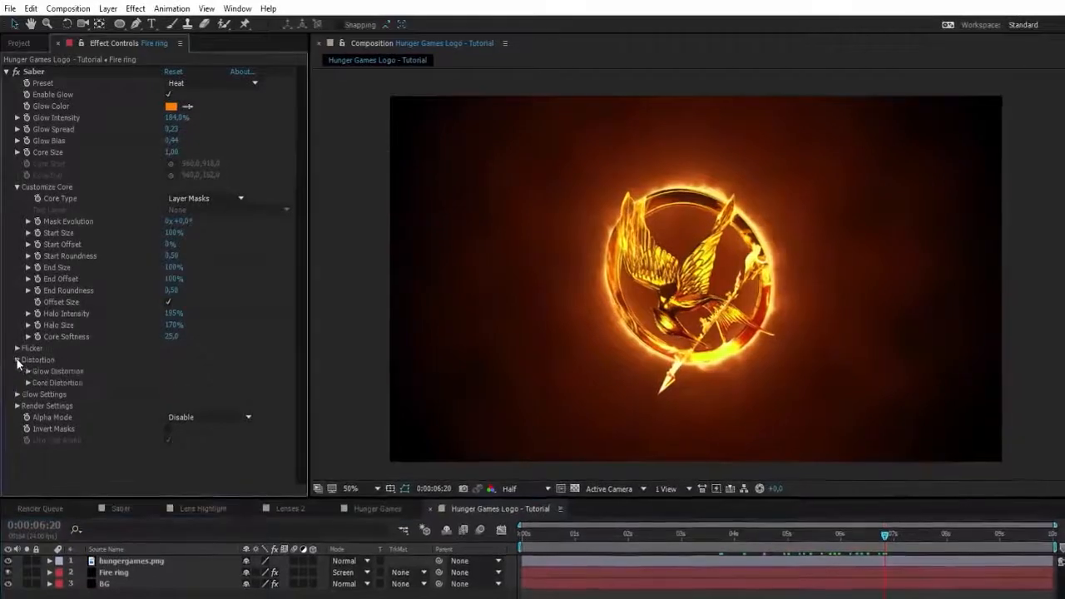
{"action": "left_click", "coordinate": [28, 372]}
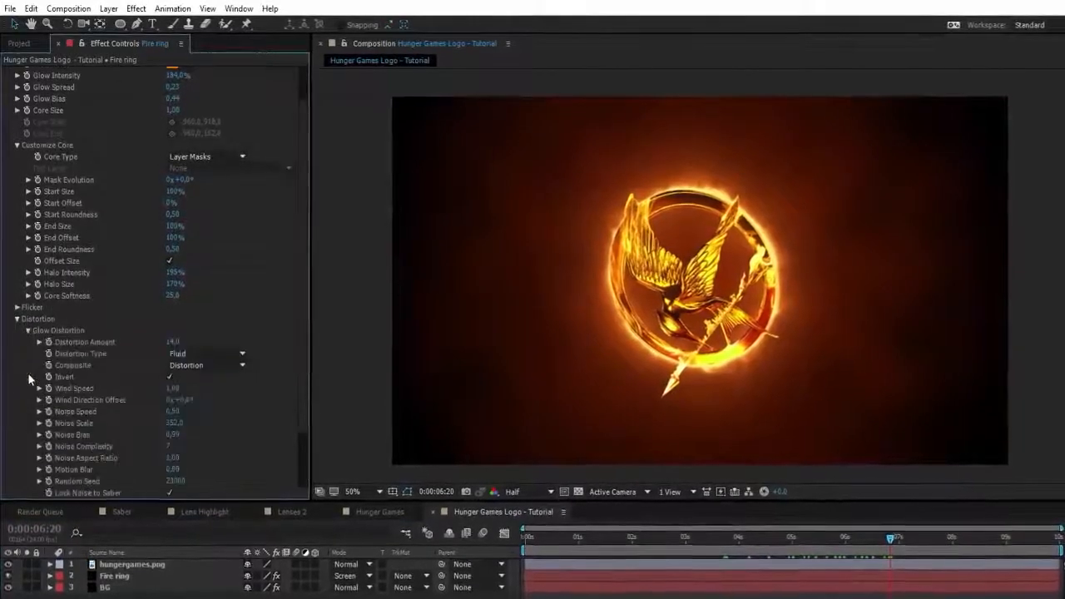
{"action": "scroll", "coordinate": [158, 312], "scroll_direction": "down", "scroll_amount": 3}
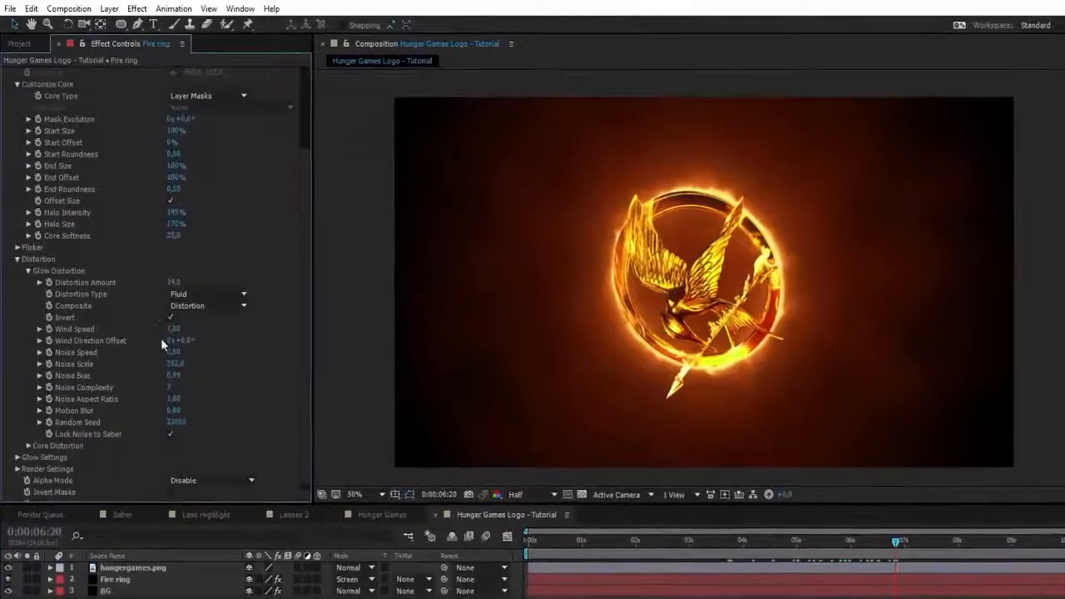
{"action": "mouse_move", "coordinate": [170, 330]}
{"action": "left_mouse_down"}
{"action": "mouse_move", "coordinate": [205, 331]}
{"action": "mouse_move", "coordinate": [193, 345]}
{"action": "mouse_move", "coordinate": [205, 330]}
{"action": "mouse_move", "coordinate": [205, 351]}
{"action": "mouse_move", "coordinate": [212, 337]}
{"action": "mouse_move", "coordinate": [180, 341]}
{"action": "left_mouse_up"}
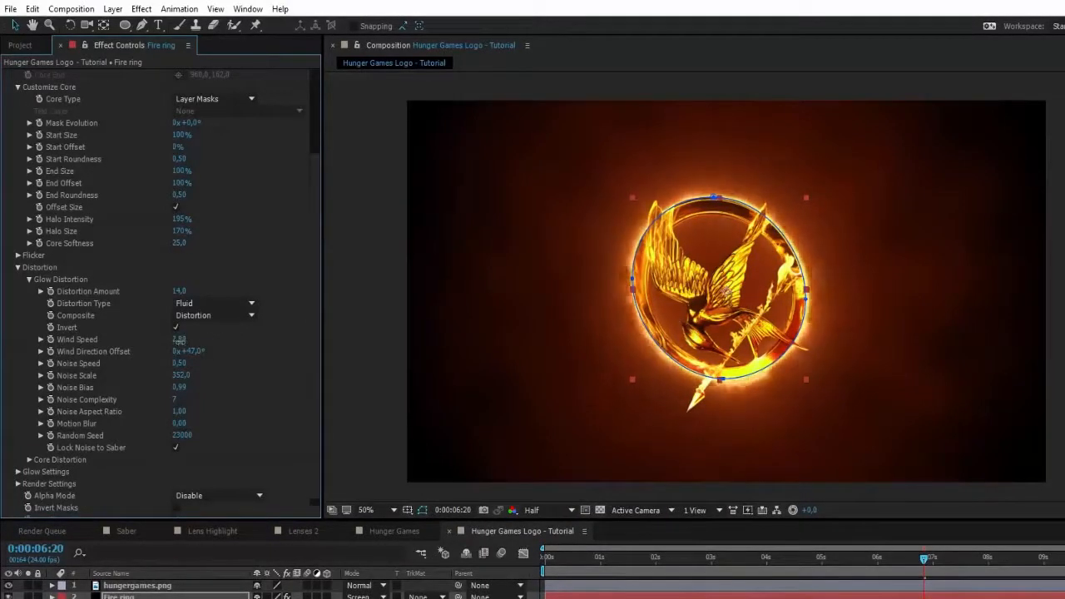
{"action": "left_click", "coordinate": [363, 321]}
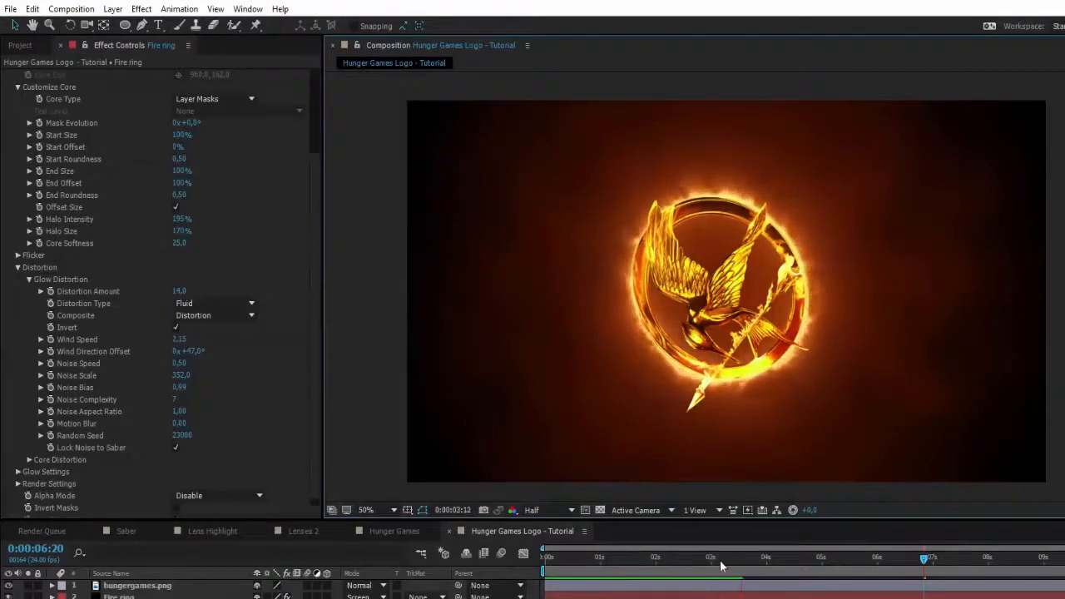
{"action": "mouse_move", "coordinate": [720, 559]}
{"action": "left_mouse_down"}
{"action": "mouse_move", "coordinate": [627, 563]}
{"action": "mouse_move", "coordinate": [723, 561]}
{"action": "left_mouse_up"}
- Set Saber's glow intensity to 232%, glow spread to 0.16 and glow bias to 0.55
{"action": "scroll", "coordinate": [242, 225], "scroll_direction": "up", "scroll_amount": 3}
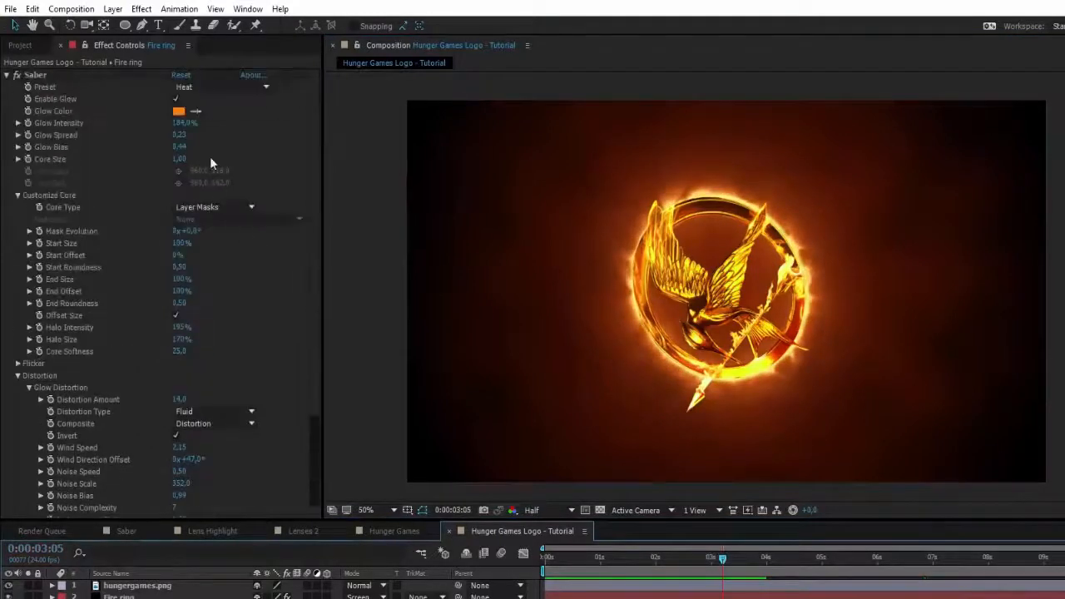
{"action": "left_click_drag", "start_coordinate": [178, 123], "coordinate": [193, 123]}
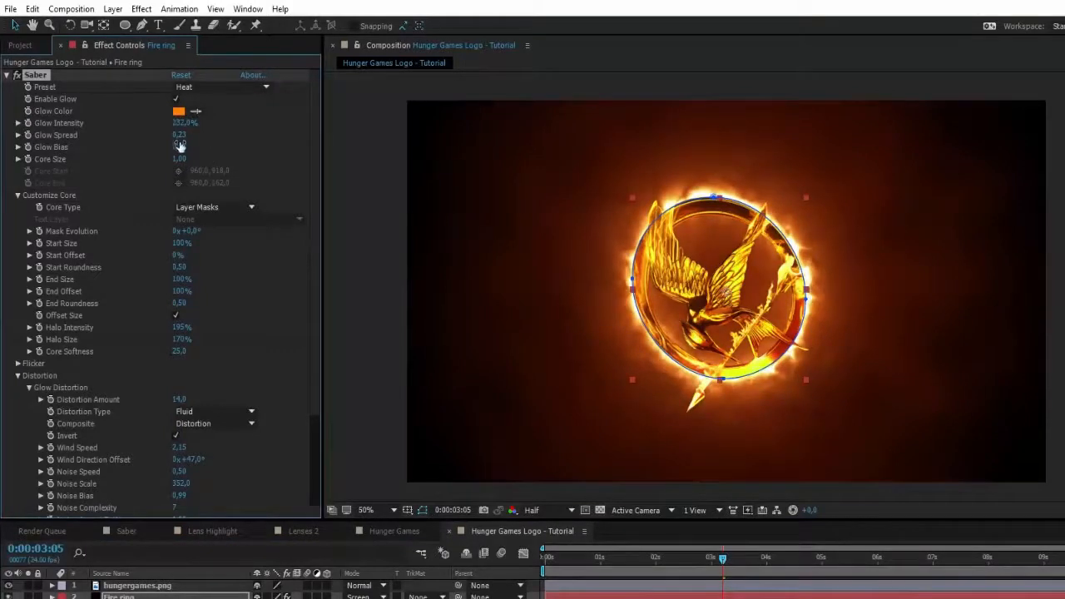
{"action": "left_click_drag", "start_coordinate": [179, 138], "coordinate": [170, 134]}
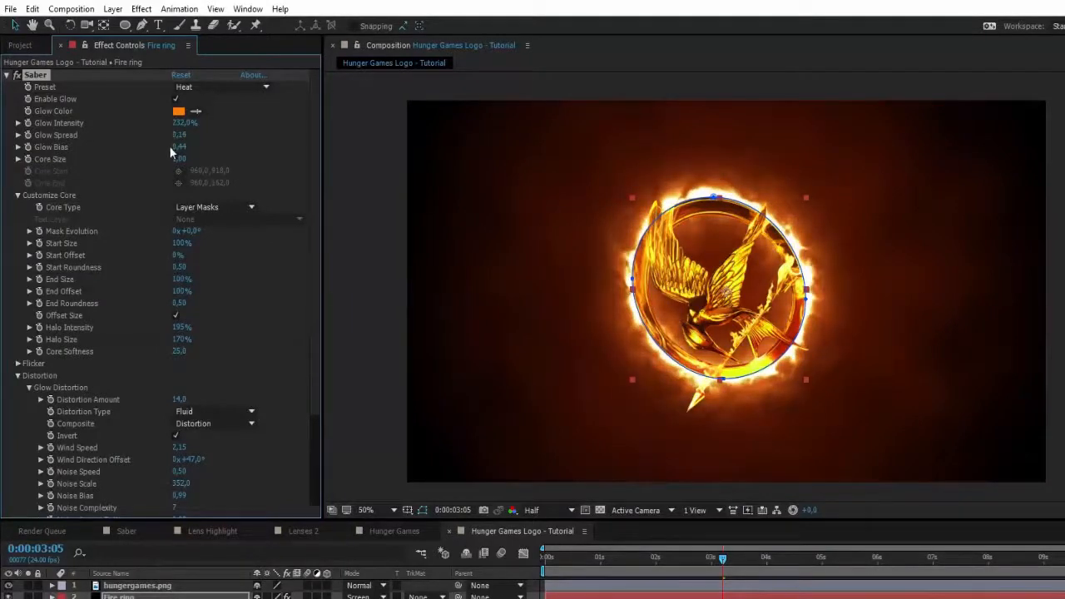
{"action": "mouse_move", "coordinate": [180, 144]}
{"action": "left_mouse_down"}
{"action": "mouse_move", "coordinate": [190, 138]}
{"action": "mouse_move", "coordinate": [178, 138]}
{"action": "mouse_move", "coordinate": [188, 158]}
{"action": "mouse_move", "coordinate": [174, 156]}
{"action": "left_mouse_up"}
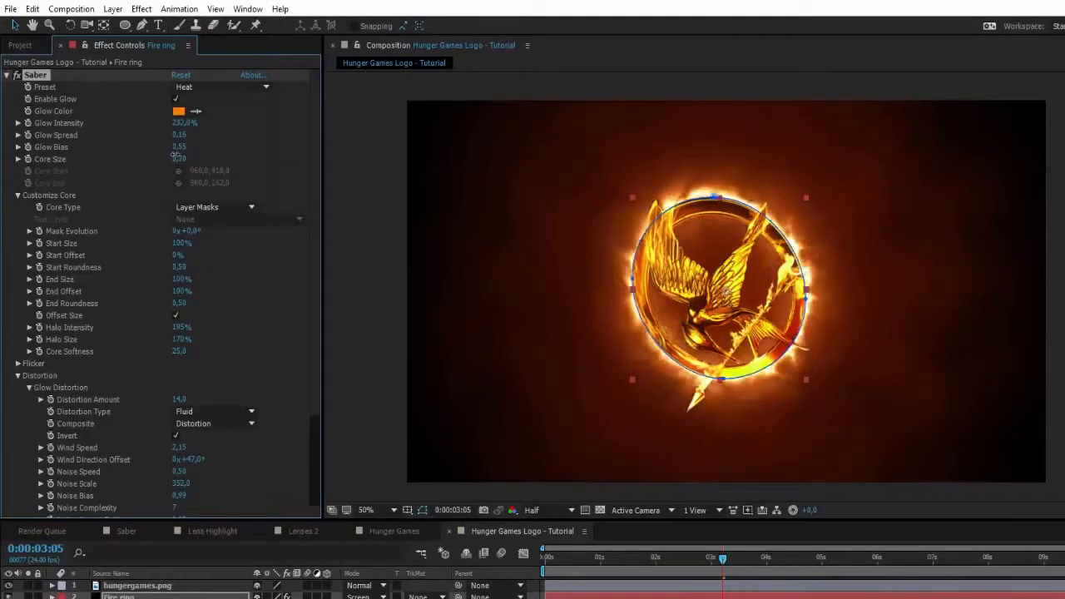
- Set Saber's glow intensity to 367%, glow spread to 0.39 and glow bias to 0.82, and check the flames along the timeline
{"action": "left_click", "coordinate": [360, 198]}
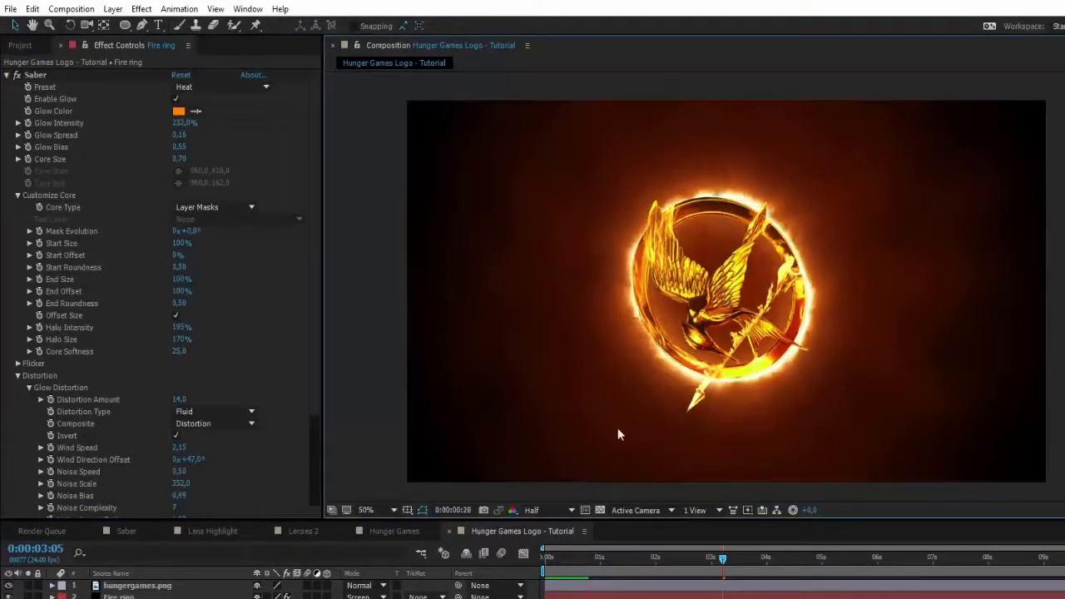
{"action": "left_click_drag", "start_coordinate": [719, 562], "coordinate": [695, 561]}
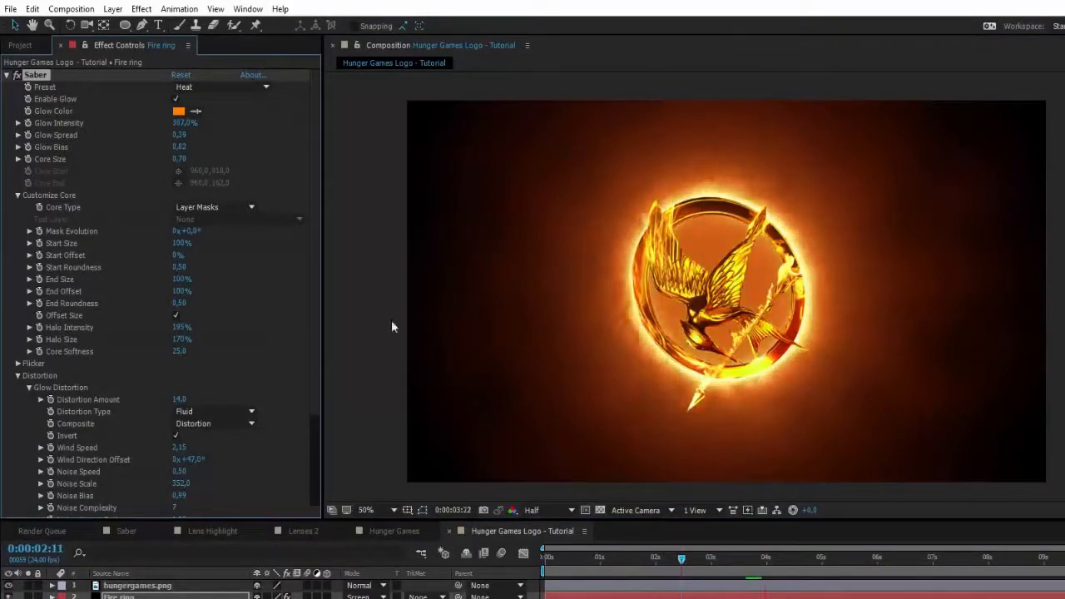
{"action": "left_click", "coordinate": [745, 557]}
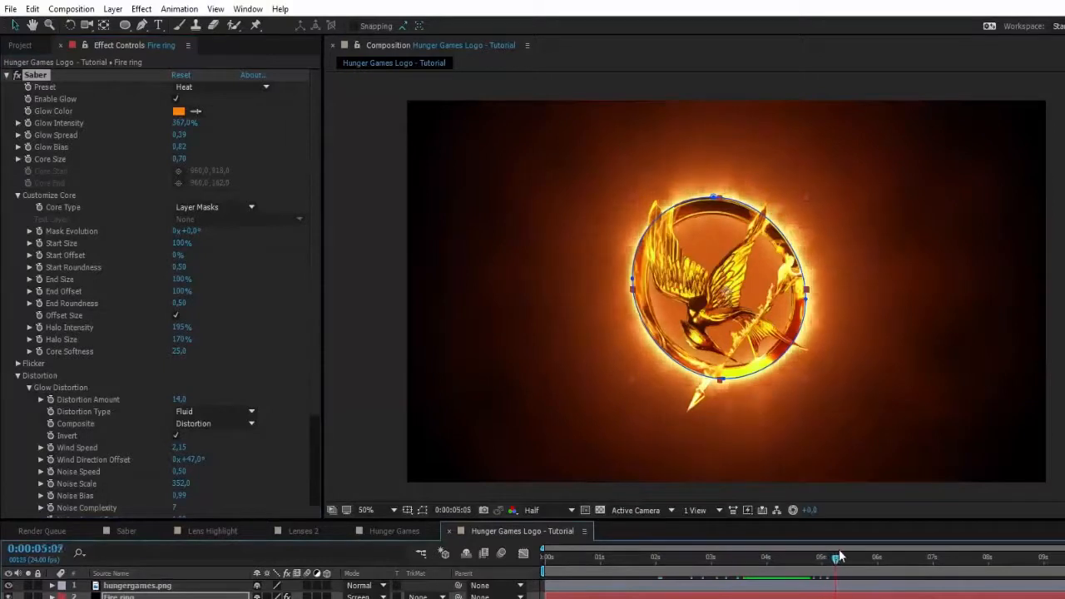
{"action": "left_click_drag", "start_coordinate": [839, 556], "coordinate": [869, 551]}
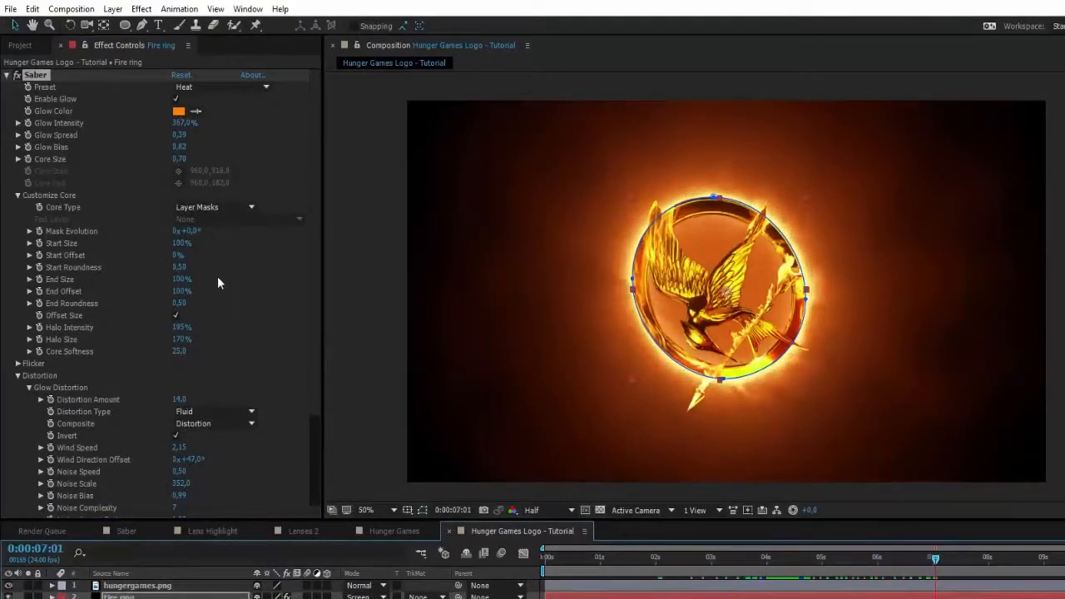
- Set Saber's glow distortion amount to 47 and preview the flames
{"action": "scroll", "coordinate": [246, 298], "scroll_direction": "down", "scroll_amount": 3}
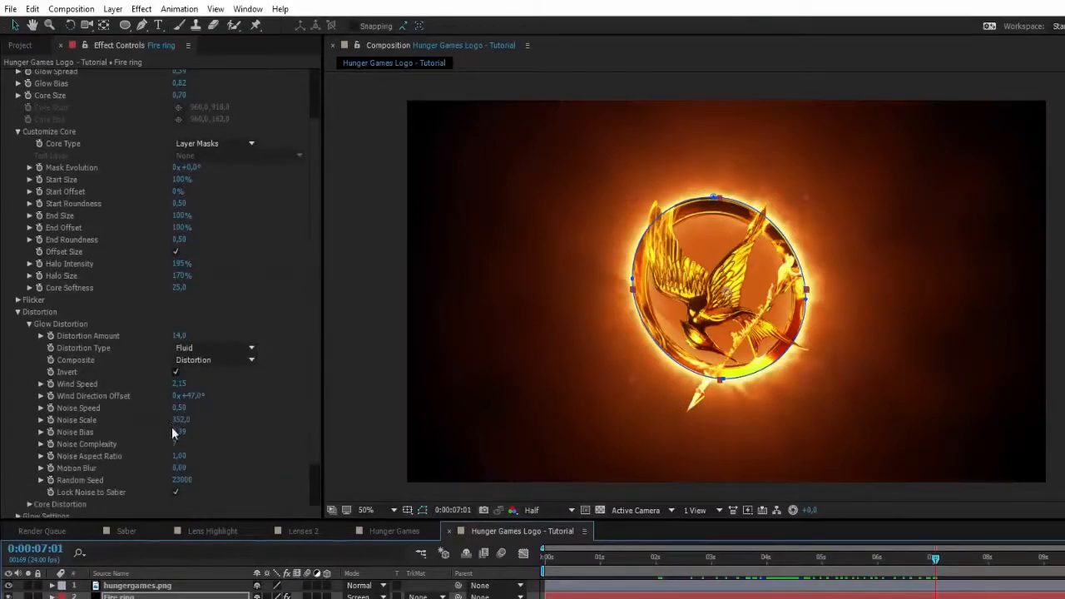
{"action": "mouse_move", "coordinate": [180, 420]}
{"action": "left_mouse_down"}
{"action": "mouse_move", "coordinate": [226, 418]}
{"action": "mouse_move", "coordinate": [159, 428]}
{"action": "mouse_move", "coordinate": [201, 419]}
{"action": "left_mouse_up"}
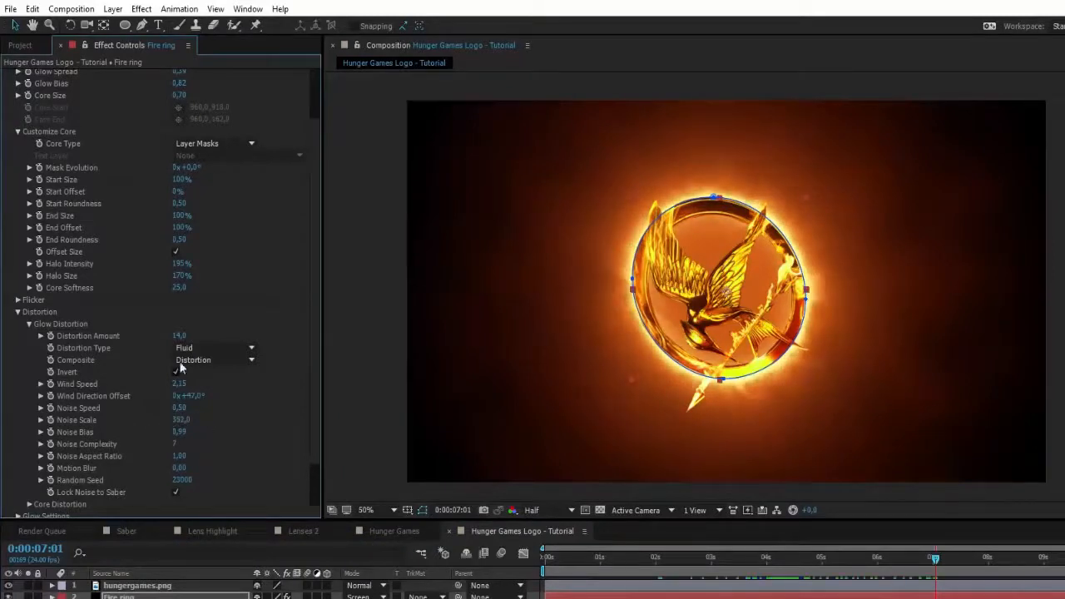
{"action": "mouse_move", "coordinate": [179, 335]}
{"action": "left_mouse_down"}
{"action": "mouse_move", "coordinate": [206, 338]}
{"action": "mouse_move", "coordinate": [169, 346]}
{"action": "left_mouse_up"}
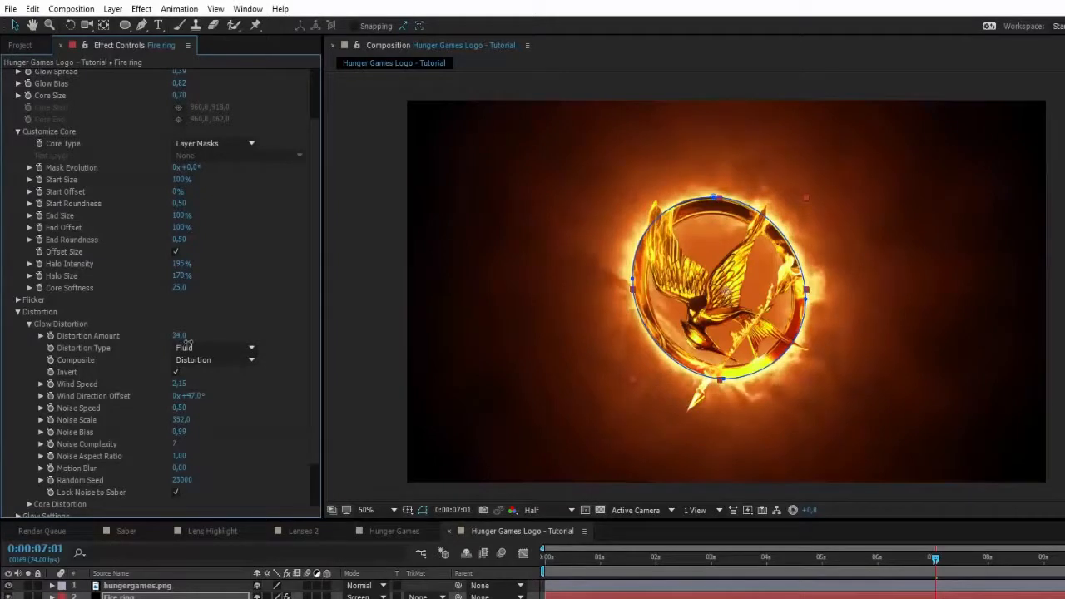
{"action": "key", "text": "space"}
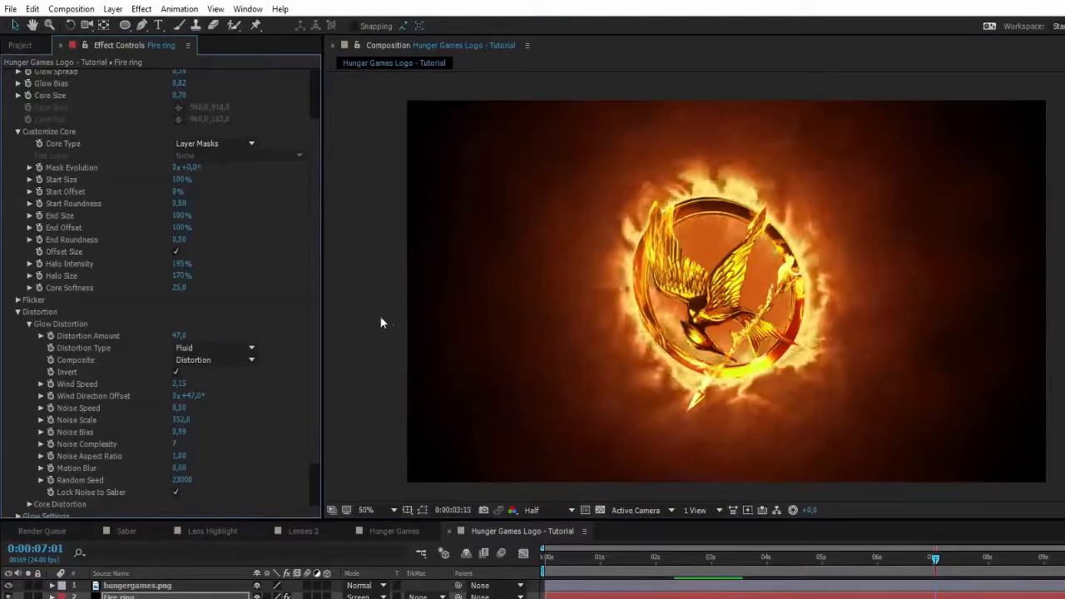
- Set Saber's glow bias to 0.55 and compare the fire ring with the one in the Hunger Games composition
{"action": "scroll", "coordinate": [230, 213], "scroll_direction": "up", "scroll_amount": 3}
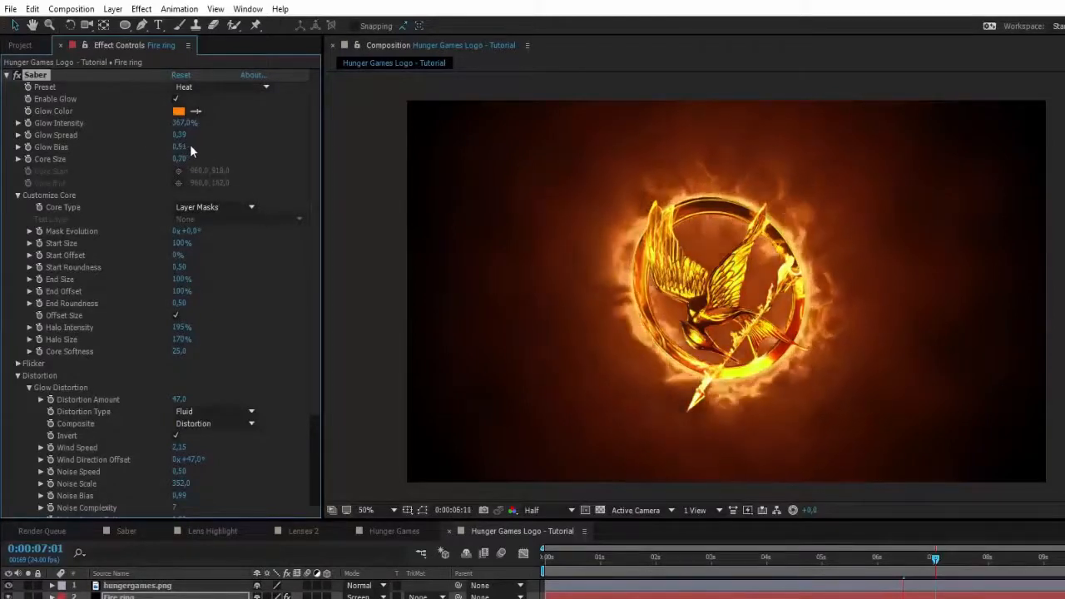
{"action": "left_click_drag", "start_coordinate": [182, 147], "coordinate": [186, 146]}
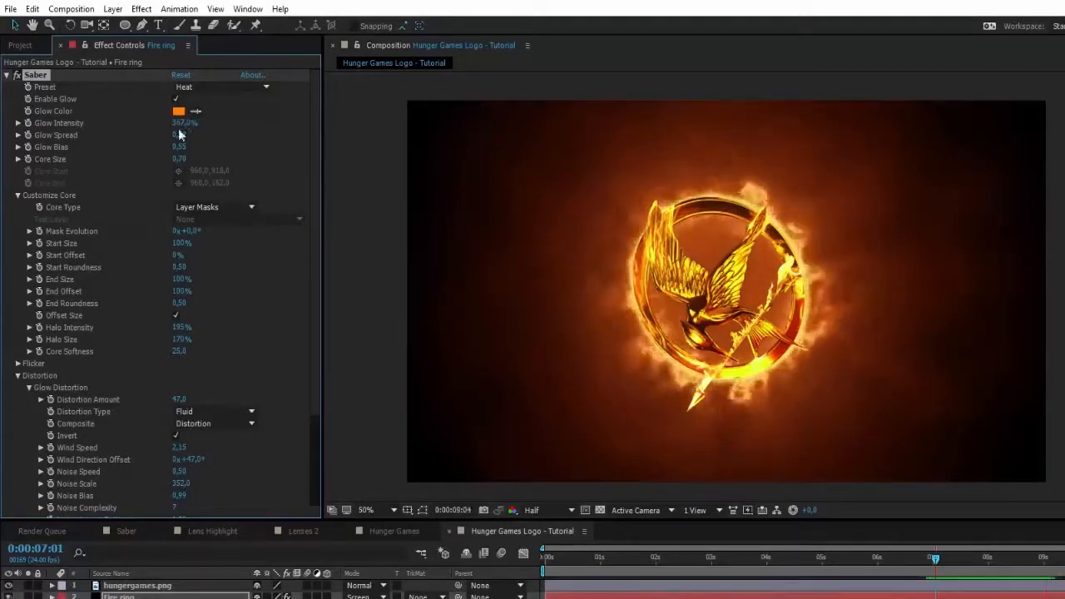
{"action": "left_click", "coordinate": [396, 531]}
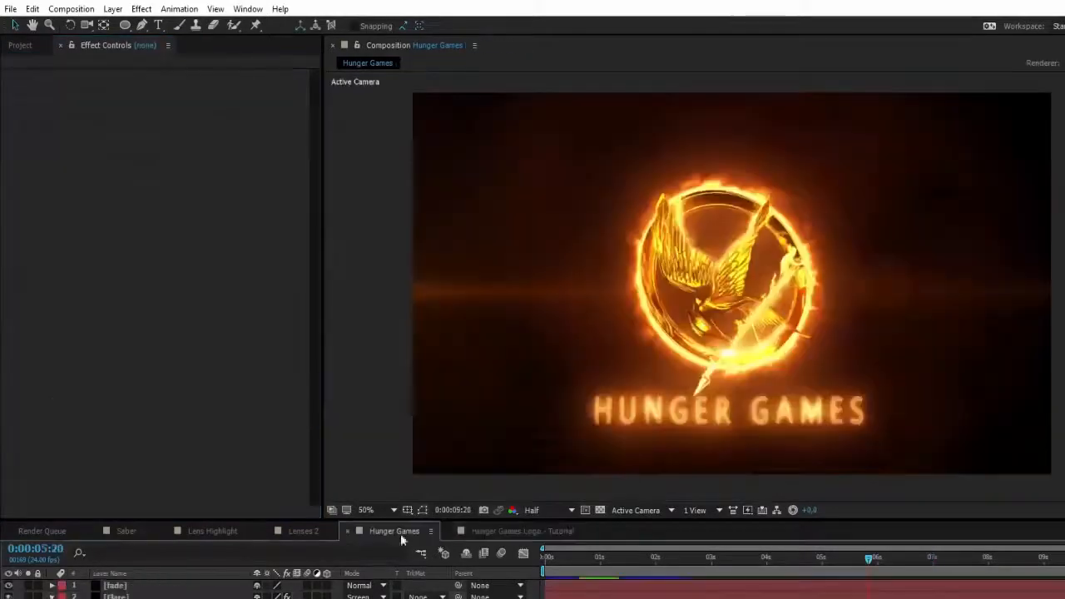
{"action": "left_click", "coordinate": [505, 530]}
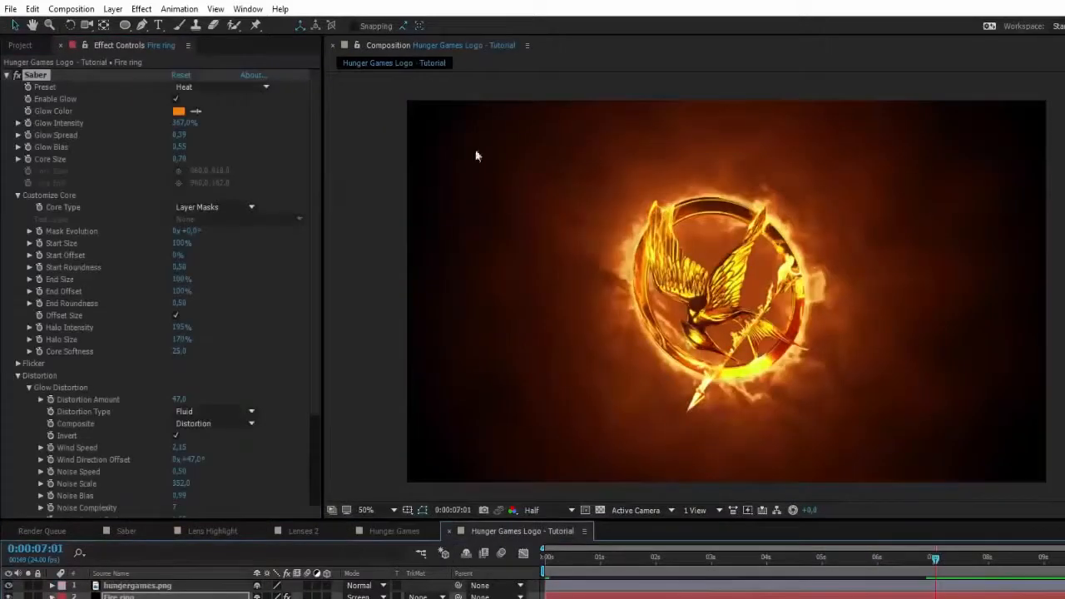
- Set Saber's glow intensity to 470%, glow spread to 0.27, glow bias to 0.43 and core size to 0.80
{"action": "left_click_drag", "start_coordinate": [179, 122], "coordinate": [290, 118]}
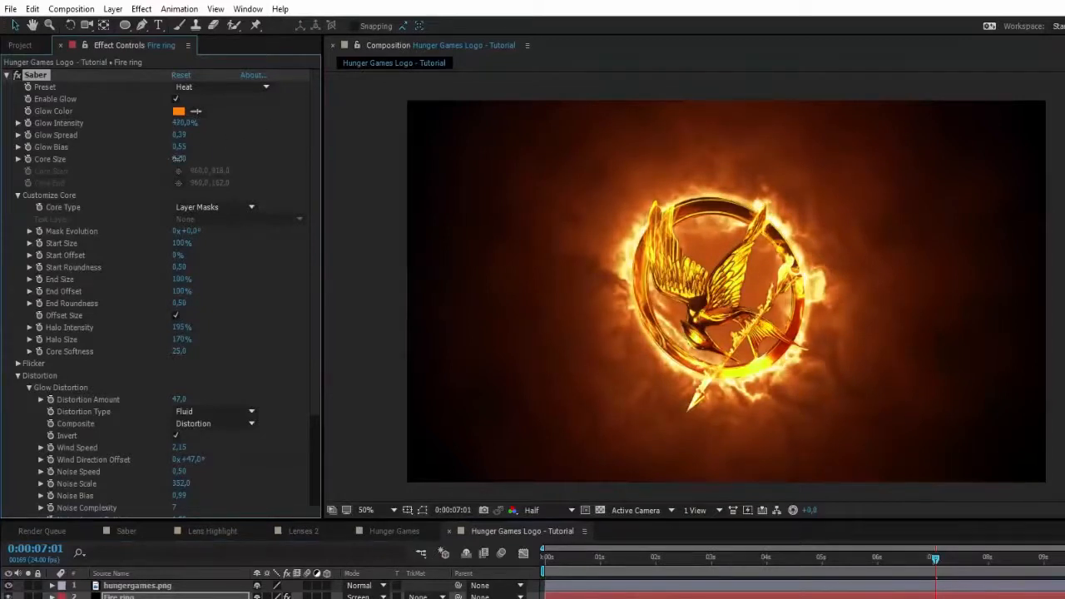
{"action": "left_click_drag", "start_coordinate": [177, 159], "coordinate": [173, 135]}
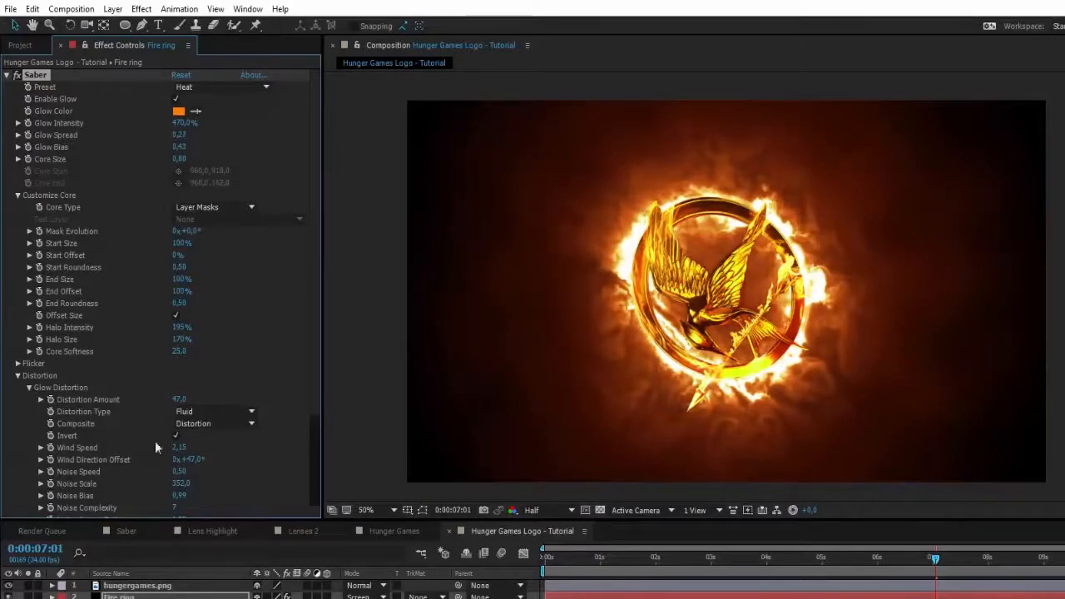
- Set the BG layer's opacity to 54%, then preview the ring and check it at 0:00:06:08
{"action": "left_click", "coordinate": [119, 598]}
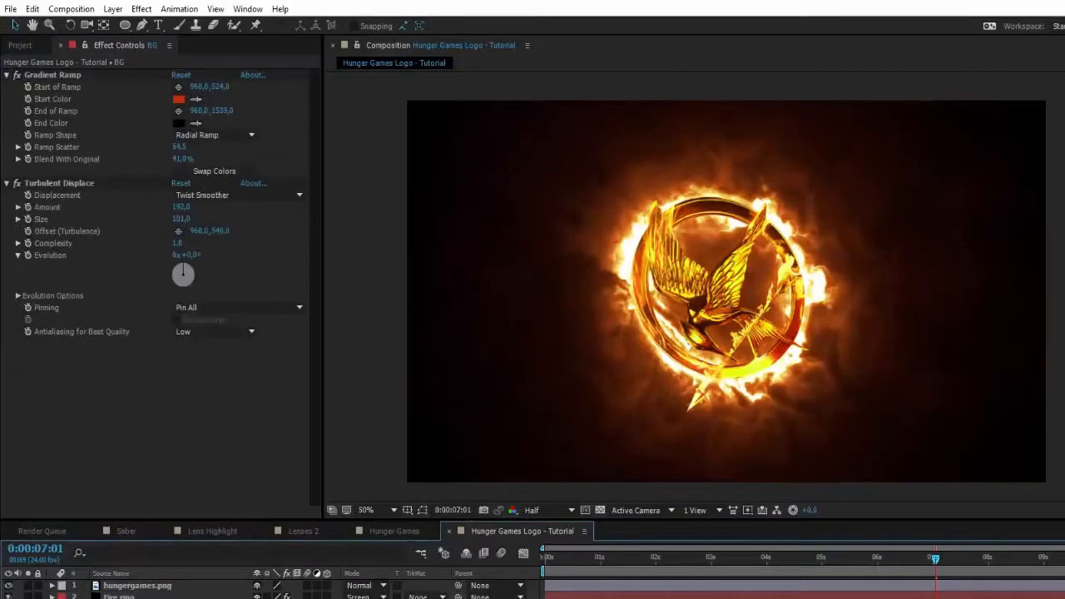
{"action": "key", "text": "space"}
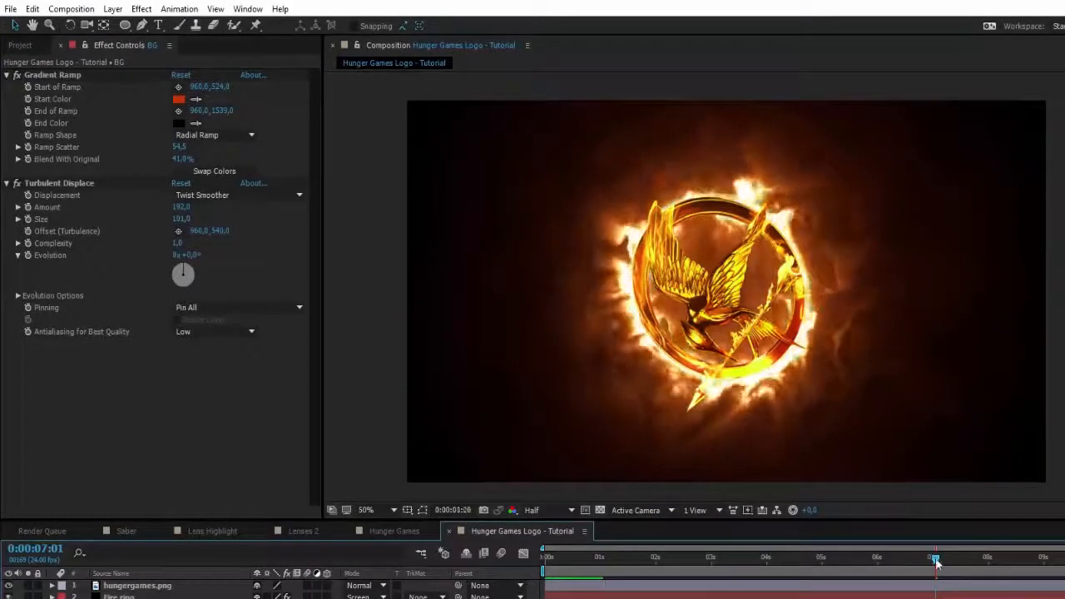
{"action": "left_click_drag", "start_coordinate": [936, 560], "coordinate": [897, 560]}
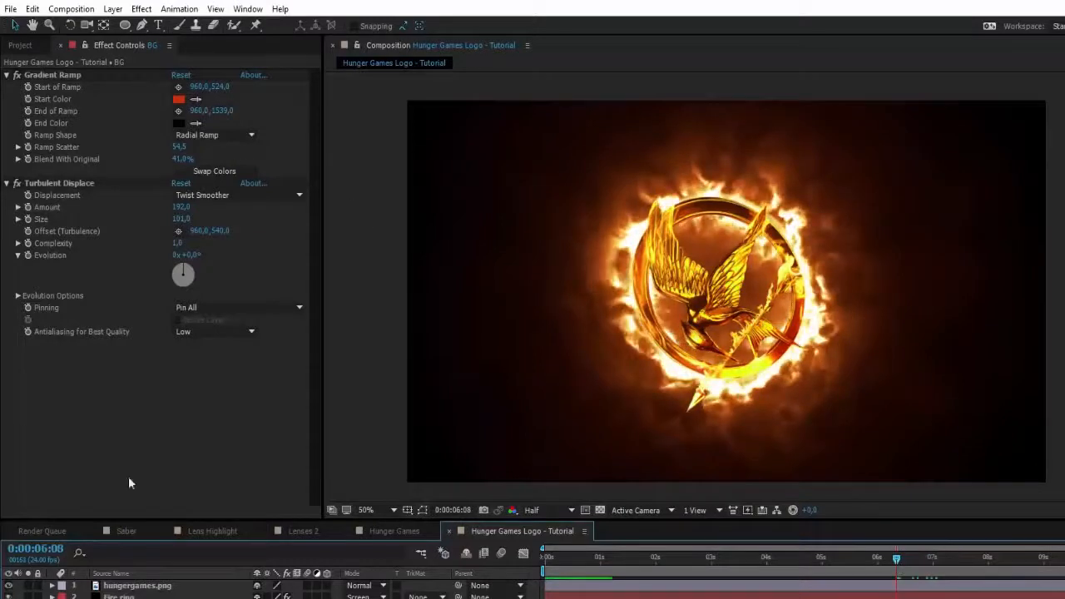
- Set the Fire ring's Saber to glow intensity 428%, glow spread 0.39, glow bias 0.36 and core size 1.00, and preview it
{"action": "left_click", "coordinate": [125, 596]}
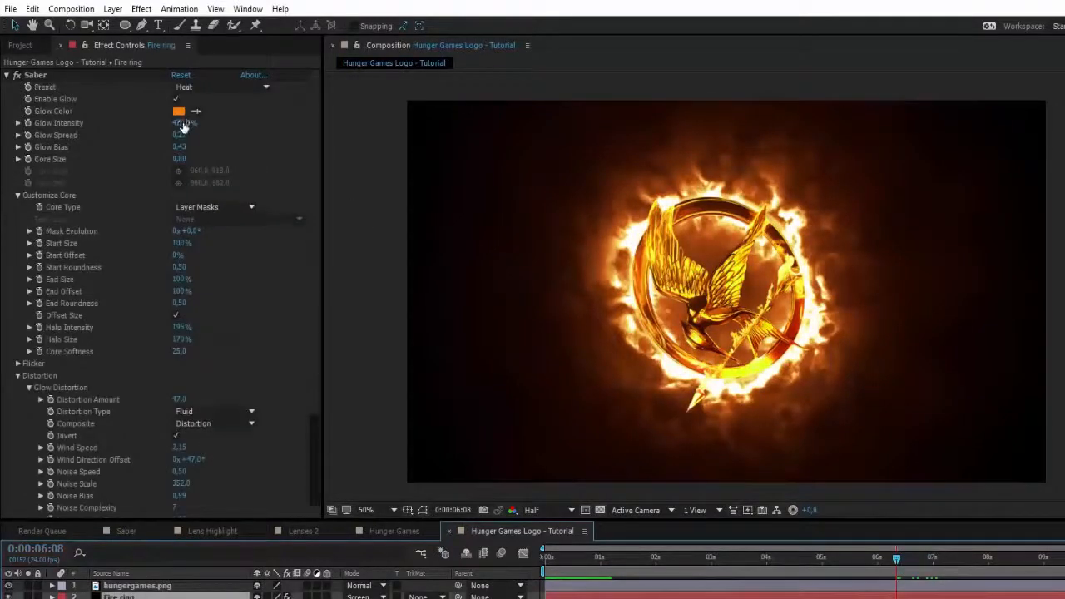
{"action": "left_click_drag", "start_coordinate": [183, 125], "coordinate": [177, 157]}
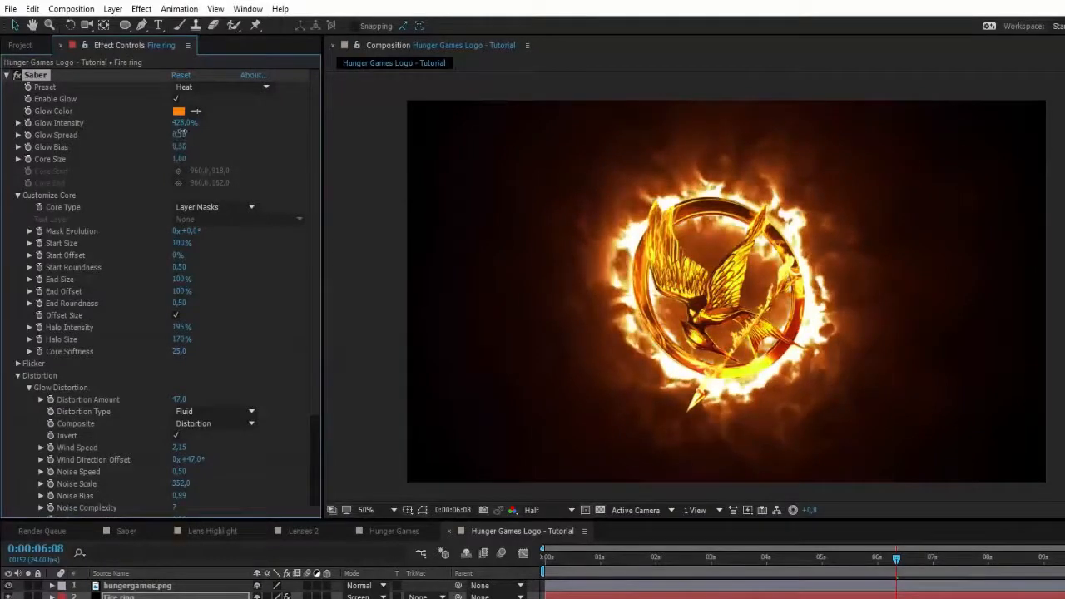
{"action": "left_click_drag", "start_coordinate": [182, 133], "coordinate": [184, 132]}
{"action": "left_click", "coordinate": [364, 217]}
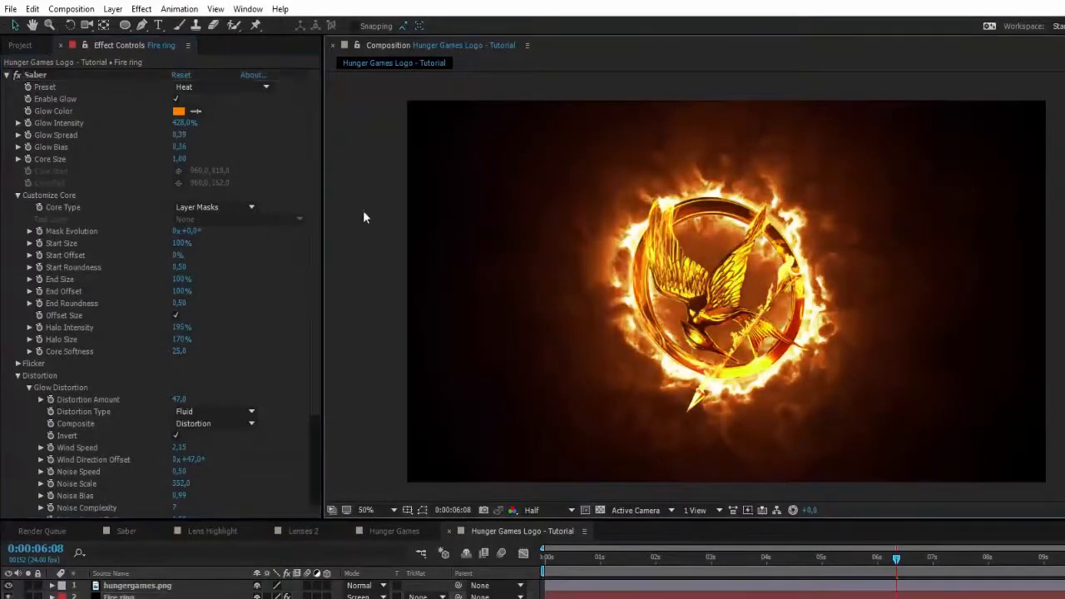
{"action": "key", "text": "space"}
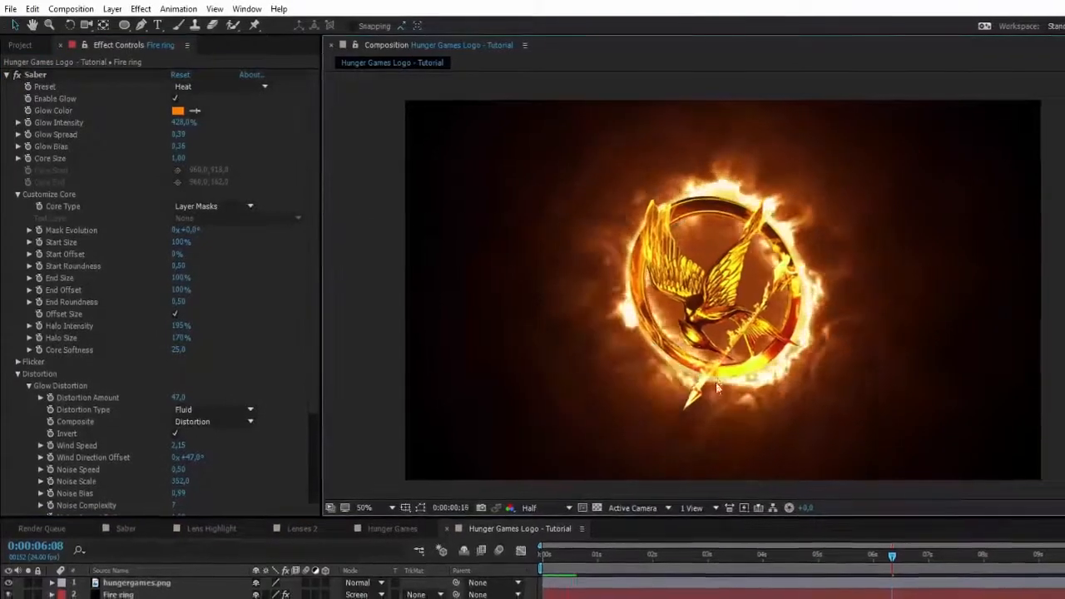
{"action": "left_click_drag", "start_coordinate": [868, 546], "coordinate": [832, 550]}
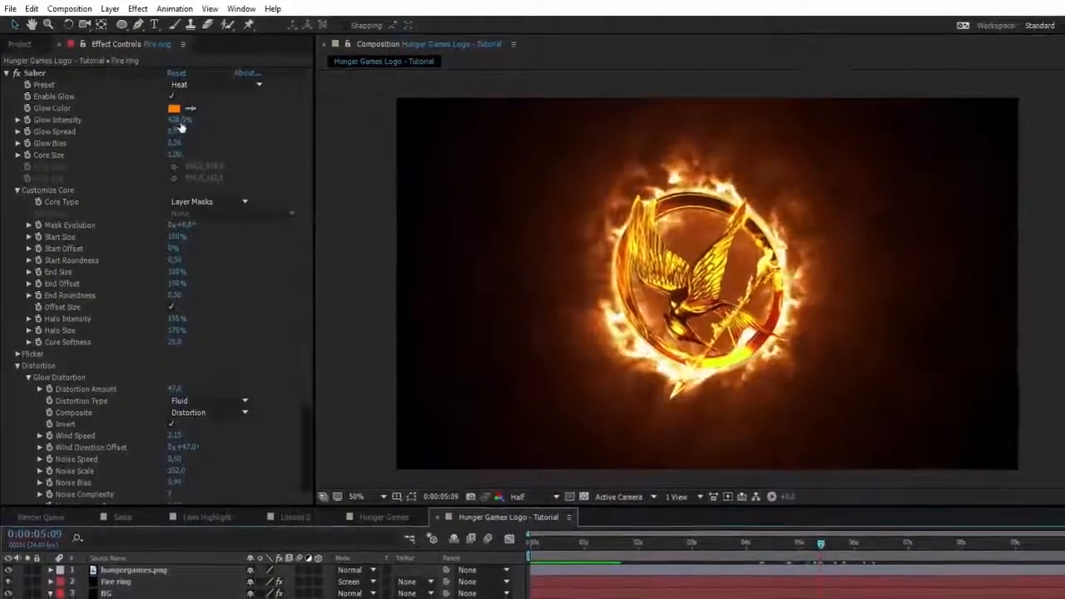
- Set Saber's glow intensity to 366% and check the ring at 0:00:02:19
{"action": "left_click_drag", "start_coordinate": [180, 122], "coordinate": [137, 122]}
{"action": "left_click", "coordinate": [349, 205]}
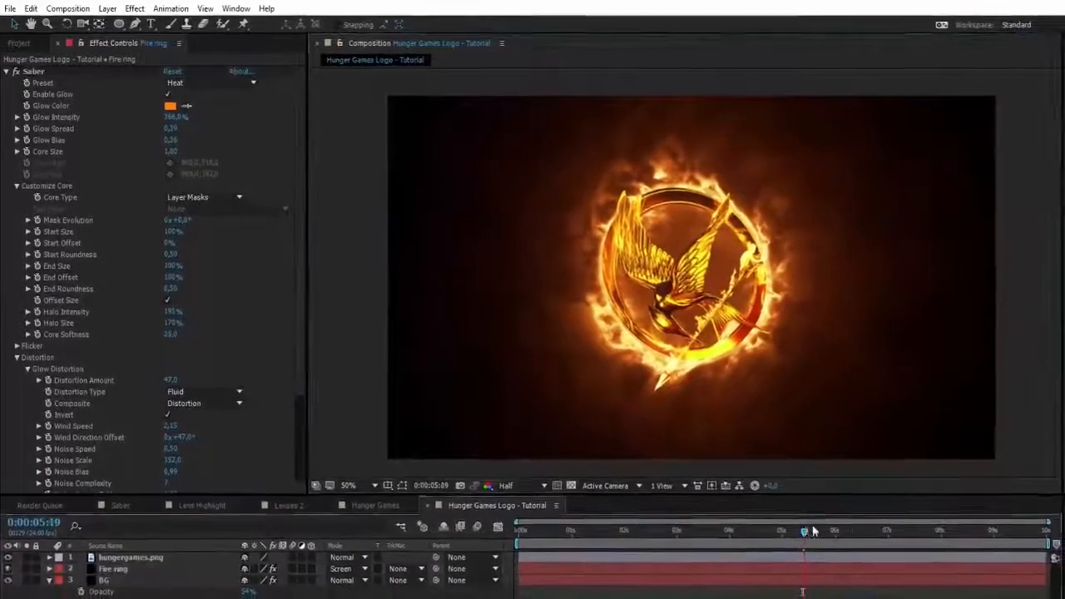
{"action": "left_click_drag", "start_coordinate": [753, 535], "coordinate": [659, 534]}
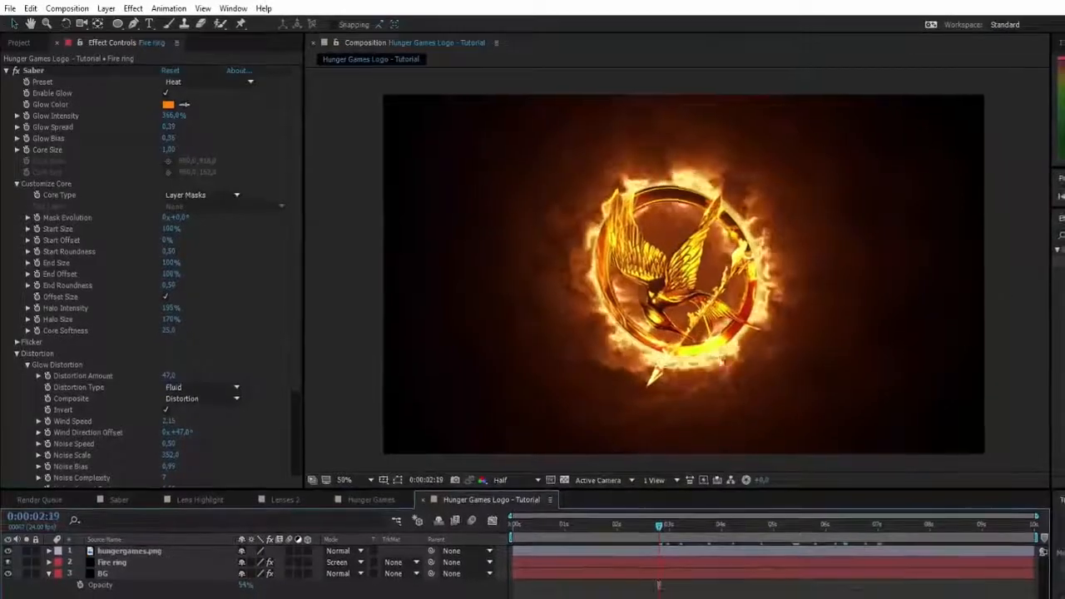
- Examine the fire ring's flames around the logo up close and in the full frame near 0:00:02:17
{"action": "scroll", "coordinate": [692, 273], "scroll_direction": "up", "scroll_amount": 1}
{"action": "scroll", "coordinate": [692, 272], "scroll_direction": "down", "scroll_amount": 1}
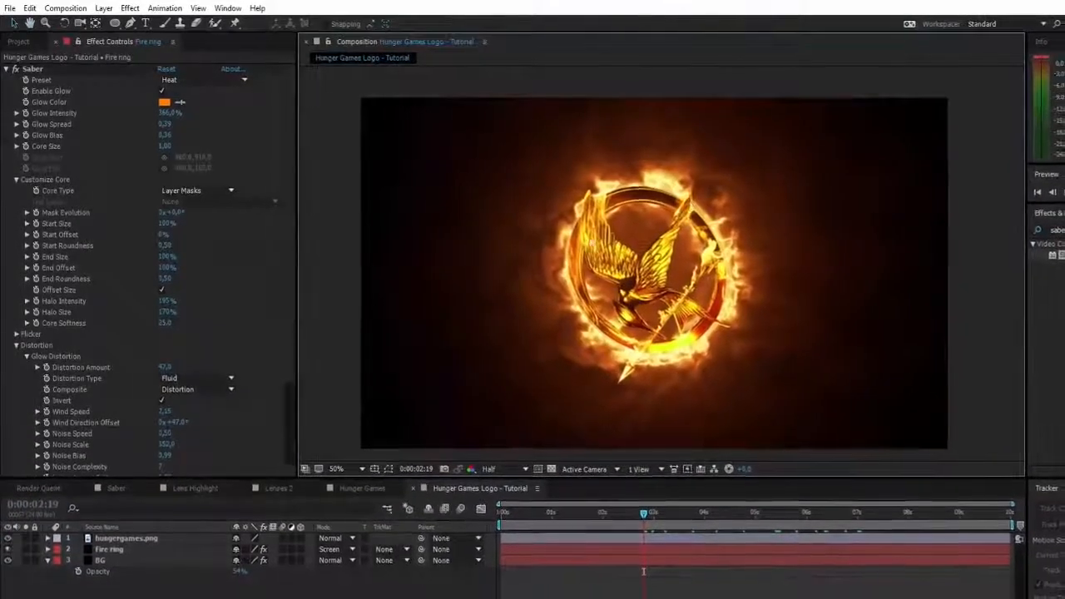
{"action": "scroll", "coordinate": [640, 359], "scroll_direction": "up", "scroll_amount": 3}
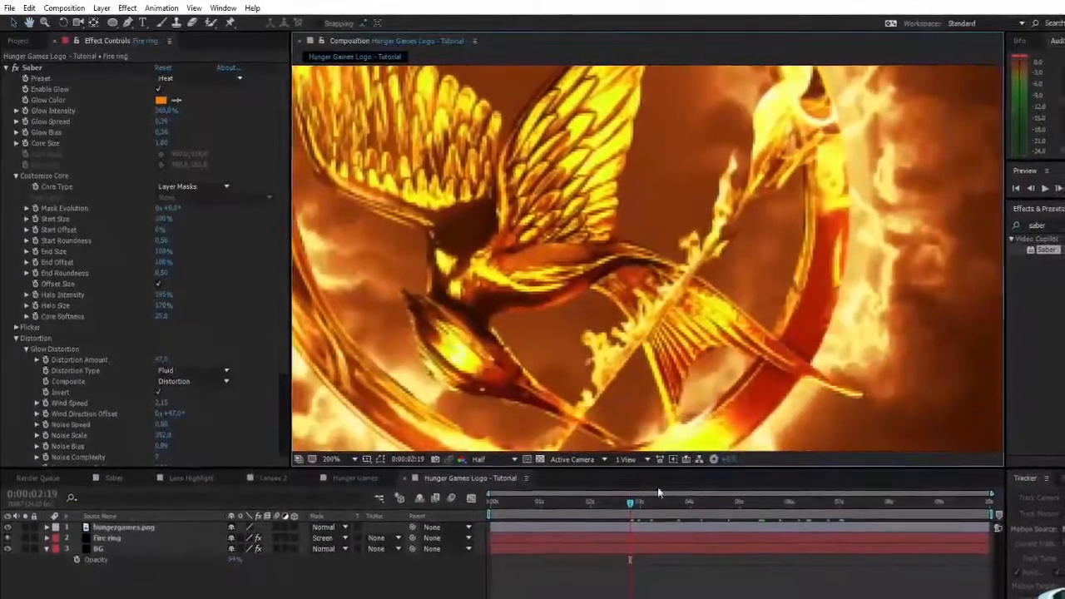
{"action": "mouse_move", "coordinate": [637, 503]}
{"action": "left_mouse_down"}
{"action": "mouse_move", "coordinate": [714, 503]}
{"action": "mouse_move", "coordinate": [622, 502]}
{"action": "left_mouse_up"}
{"action": "scroll", "coordinate": [646, 334], "scroll_direction": "down", "scroll_amount": 1}
{"action": "left_click_drag", "start_coordinate": [641, 331], "coordinate": [676, 327]}
{"action": "scroll", "coordinate": [670, 303], "scroll_direction": "down", "scroll_amount": 1}
{"action": "scroll", "coordinate": [649, 287], "scroll_direction": "up", "scroll_amount": 1}
{"action": "scroll", "coordinate": [676, 327], "scroll_direction": "down", "scroll_amount": 1}
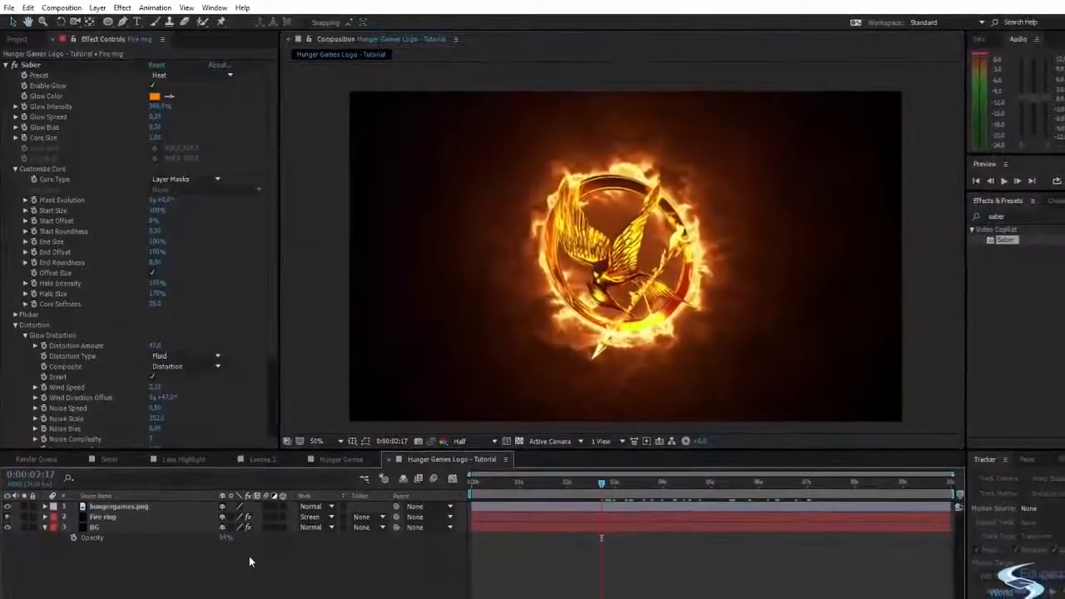
- Create a black solid named Fire top above the logo layer and apply the Saber effect to it
{"action": "key", "text": "ctrl+y"}
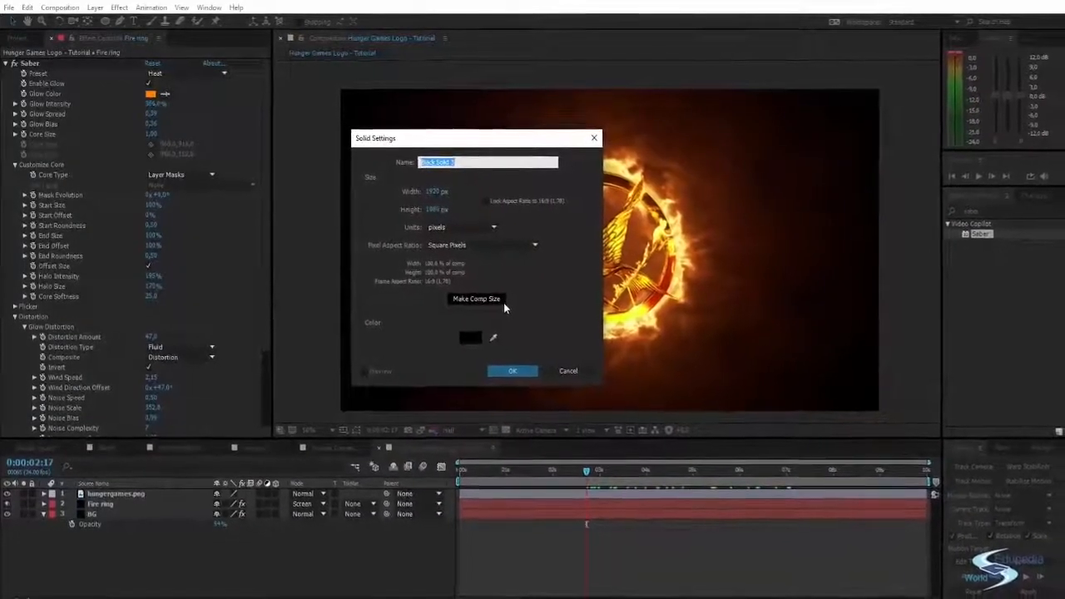
{"action": "type", "text": "Fire"}
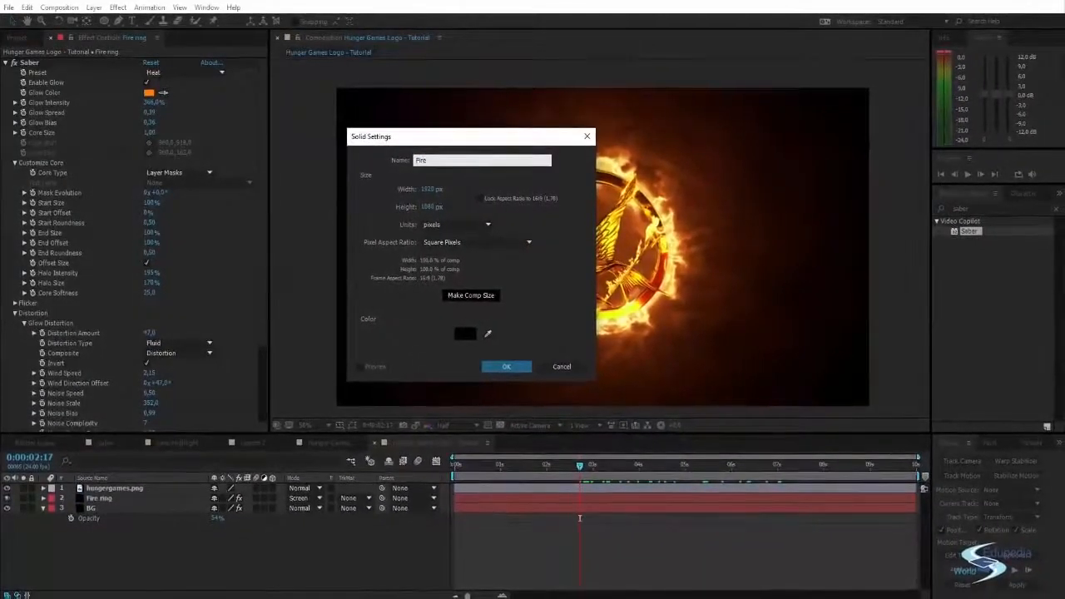
{"action": "type", "text": " top"}
{"action": "key", "text": "Return"}
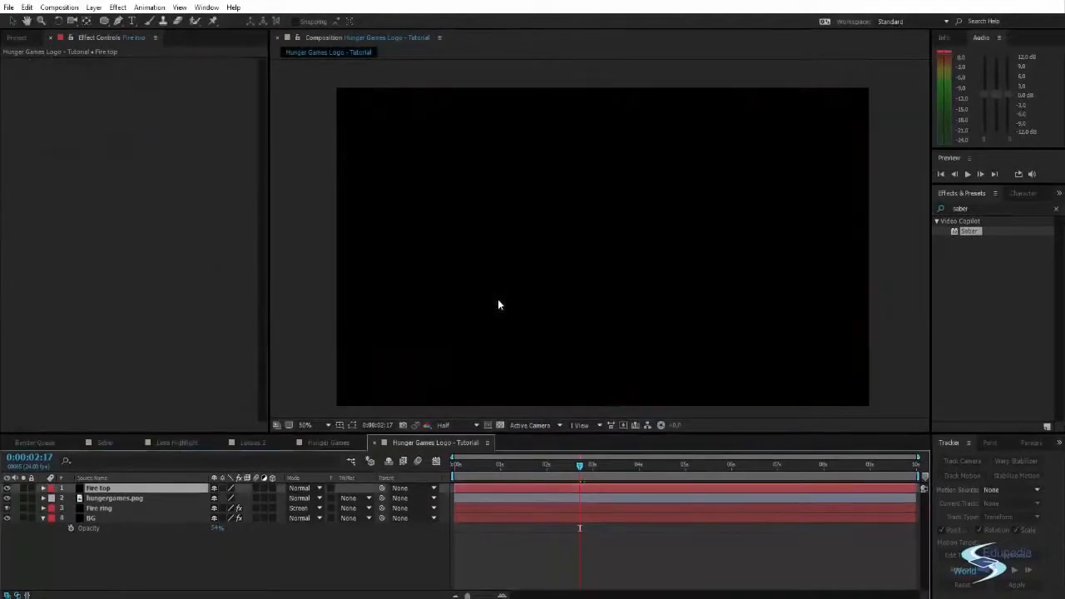
{"action": "double_click", "coordinate": [974, 232]}
- Set the Fire top layer's opacity to 0% so the logo underneath can be traced
{"action": "left_click", "coordinate": [124, 490]}
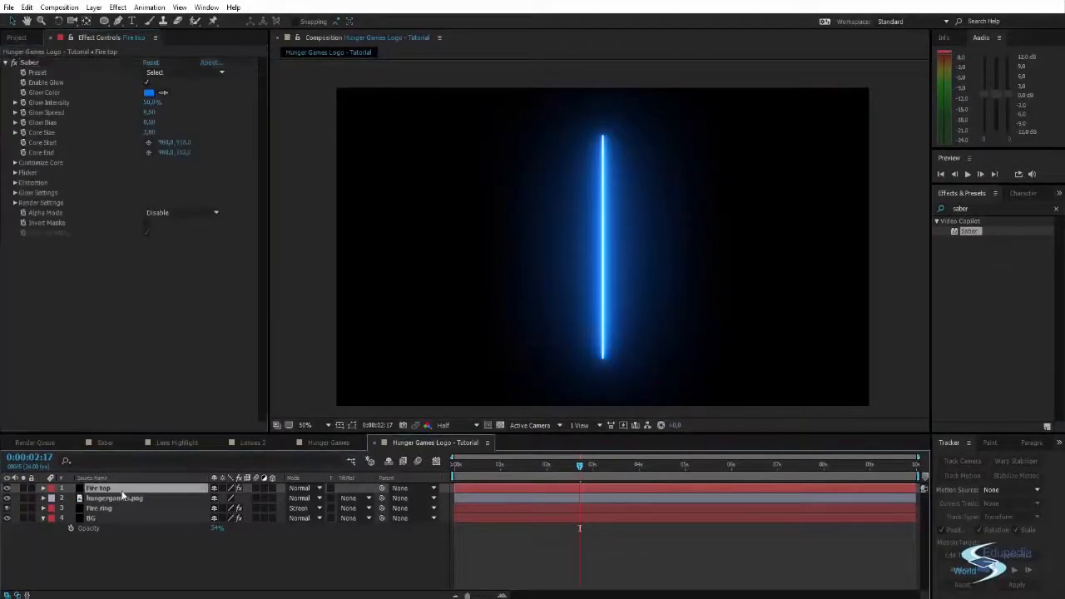
{"action": "key", "text": "t"}
{"action": "left_click_drag", "start_coordinate": [216, 501], "coordinate": [220, 566]}
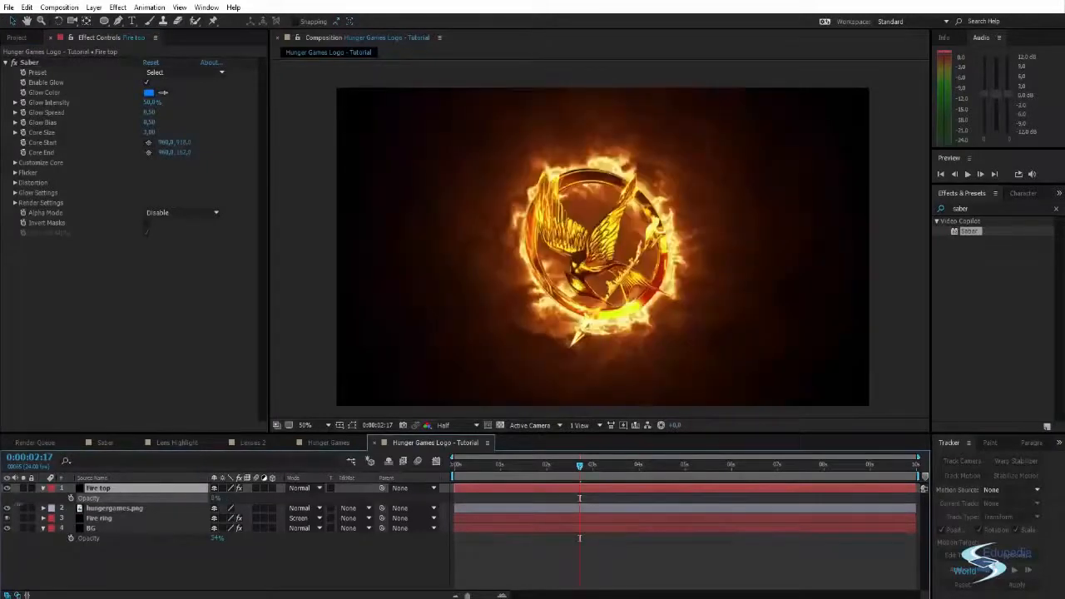
{"action": "left_click", "coordinate": [153, 558]}
- Draw a straight open mask on the Fire top layer along the arrow, from its tip below the ring to its tail
{"action": "left_click", "coordinate": [134, 490]}
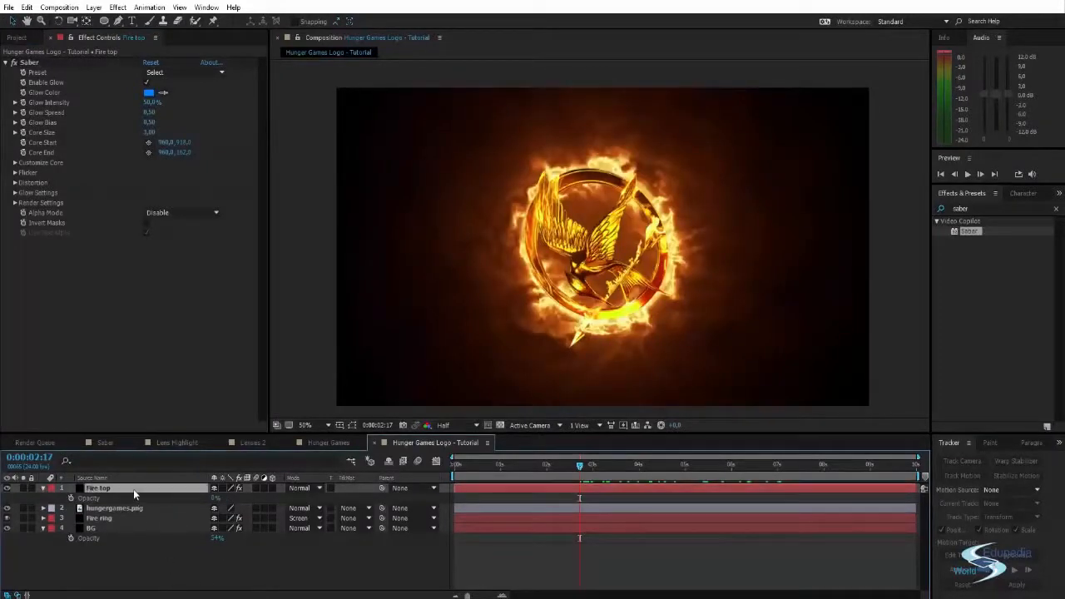
{"action": "scroll", "coordinate": [614, 293], "scroll_direction": "up", "scroll_amount": 2}
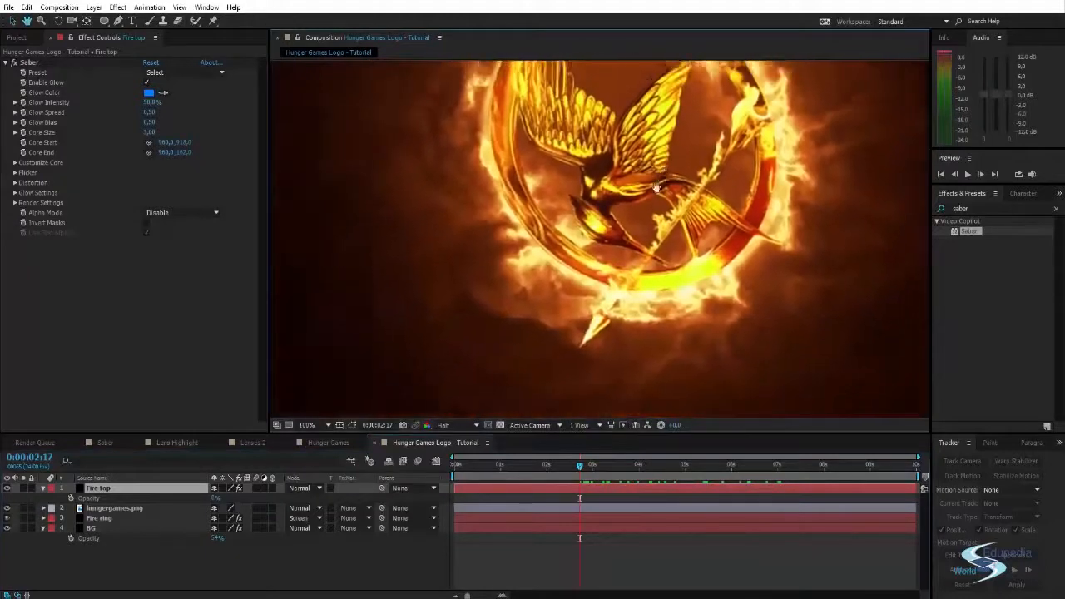
{"action": "left_click_drag", "start_coordinate": [618, 239], "coordinate": [620, 215]}
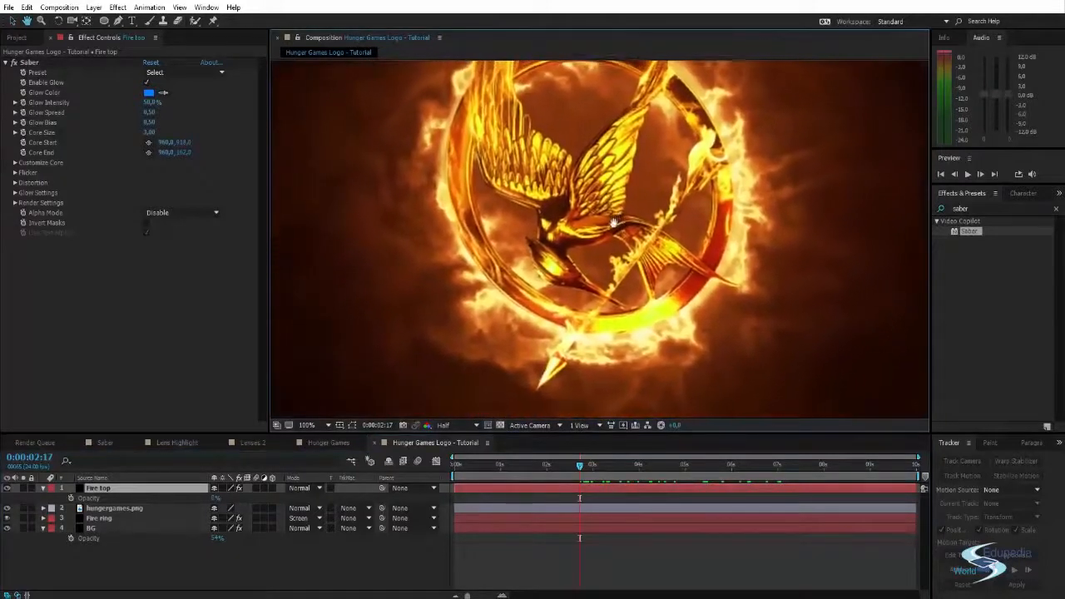
{"action": "key", "text": "g"}
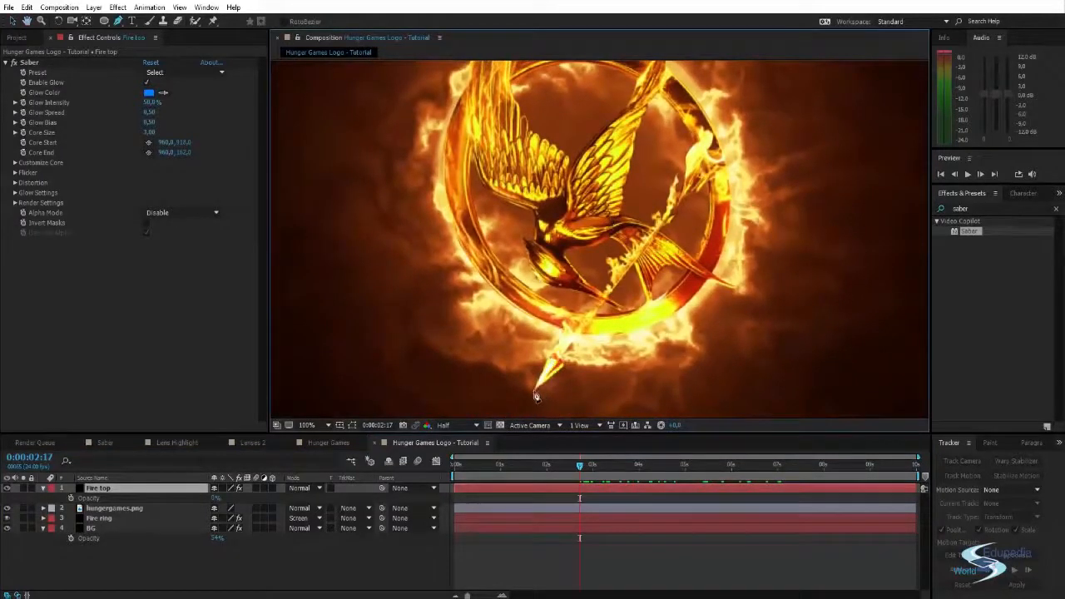
{"action": "left_click", "coordinate": [535, 391]}
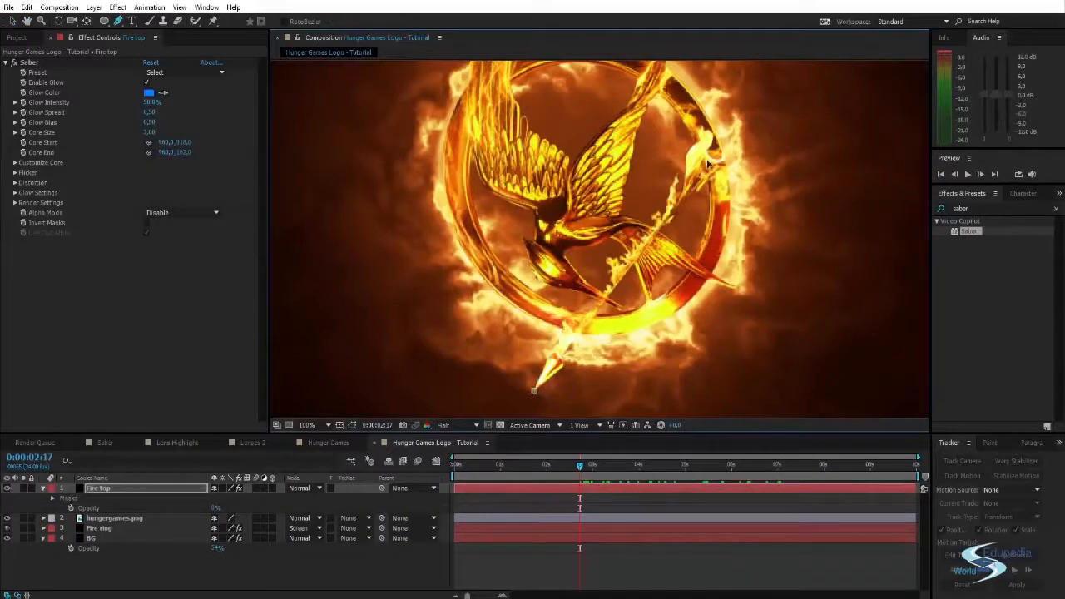
{"action": "left_click_drag", "start_coordinate": [587, 213], "coordinate": [572, 238]}
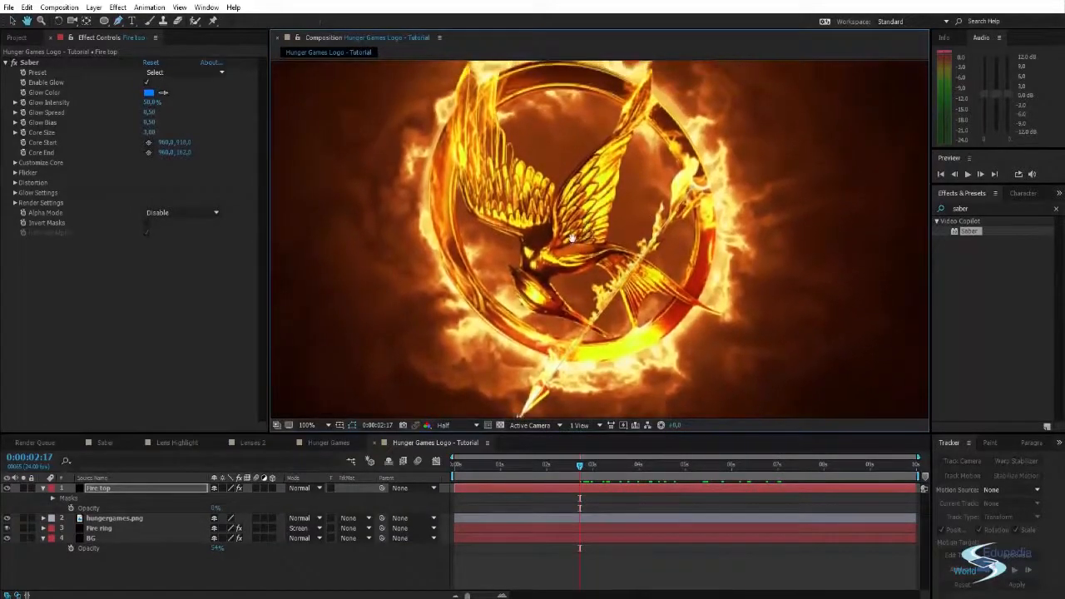
{"action": "left_click", "coordinate": [129, 487]}
{"action": "key", "text": "m"}
- Trace a curved open mask on the Fire top layer along the right wing's inner edge, from wing tip to the bird's neck
{"action": "mouse_move", "coordinate": [584, 245]}
{"action": "left_mouse_down"}
{"action": "mouse_move", "coordinate": [579, 278]}
{"action": "mouse_move", "coordinate": [566, 249]}
{"action": "left_mouse_up"}
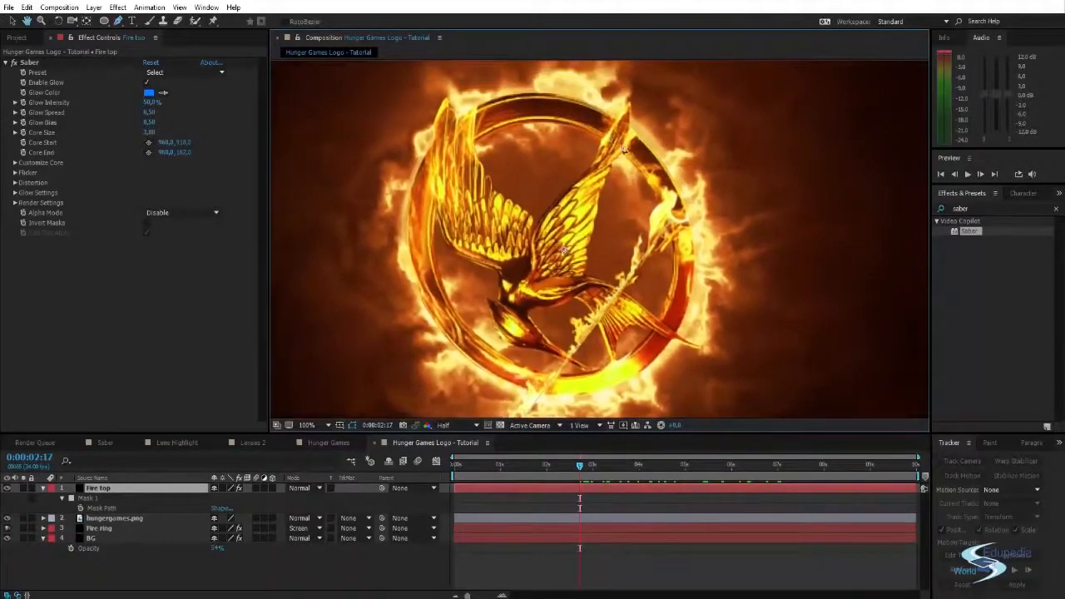
{"action": "left_click", "coordinate": [630, 102]}
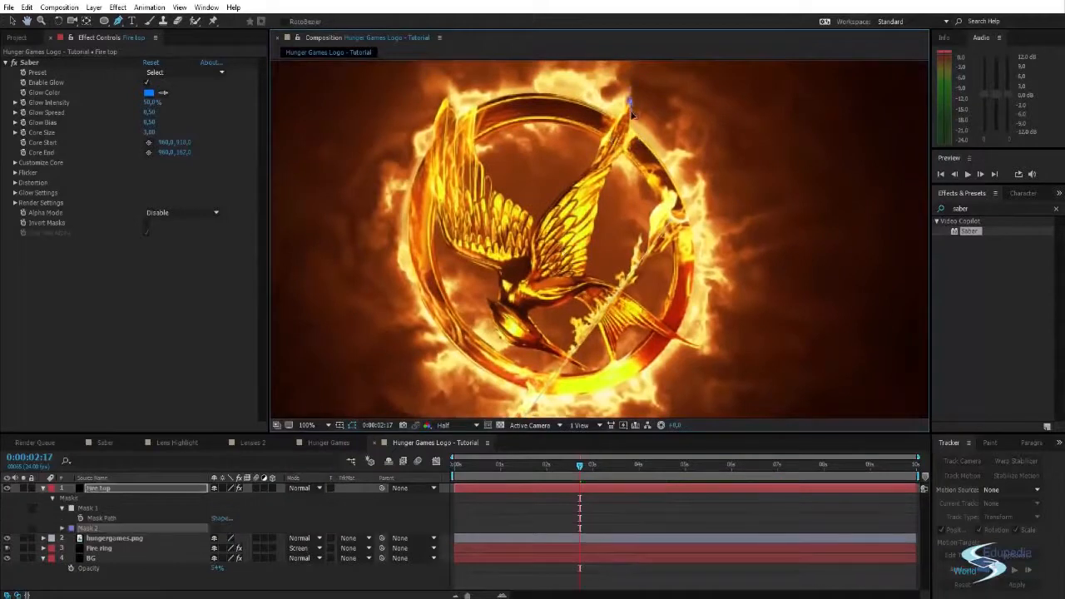
{"action": "left_click", "coordinate": [587, 174]}
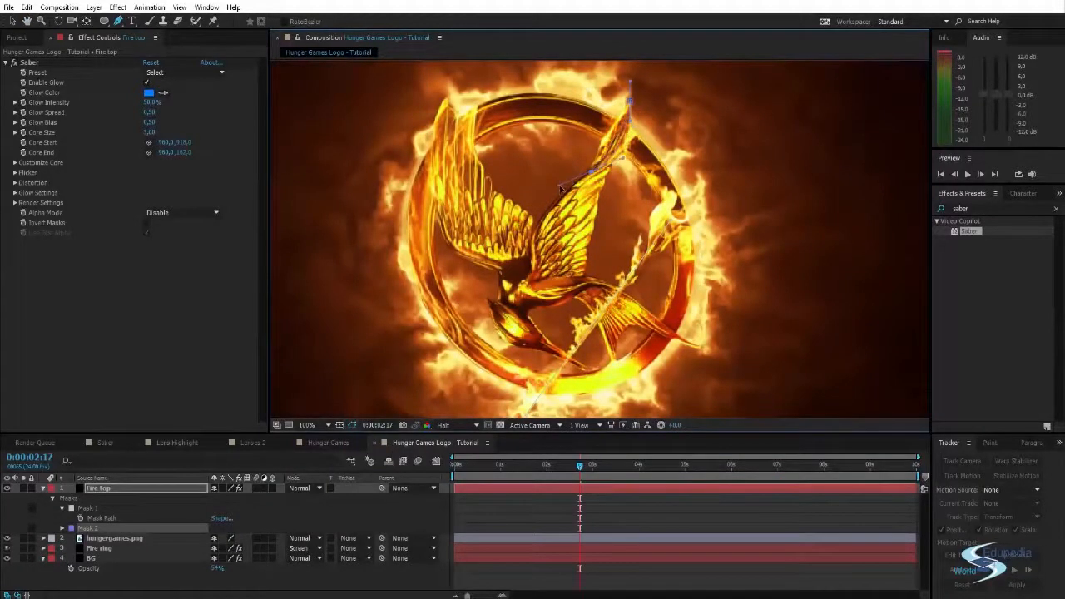
{"action": "left_click", "coordinate": [538, 246]}
{"action": "left_click", "coordinate": [524, 287]}
{"action": "key", "text": "ctrl"}
{"action": "left_click", "coordinate": [483, 241]}
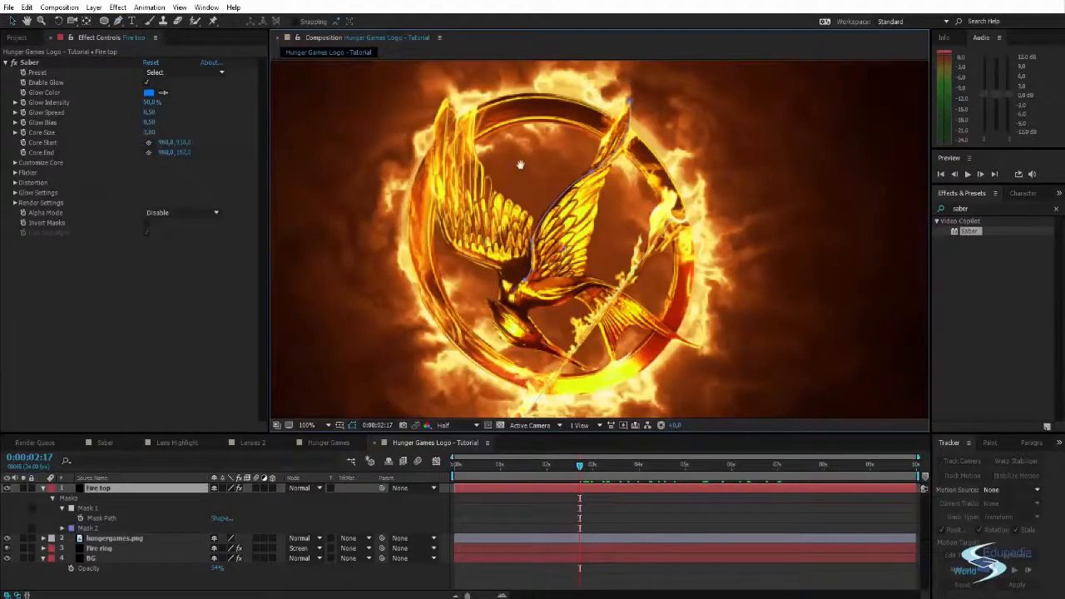
- Trace an open mask on the Fire top layer down the left wing's inner edge, from wing tip to where the wings meet
{"action": "left_click_drag", "start_coordinate": [520, 164], "coordinate": [524, 178]}
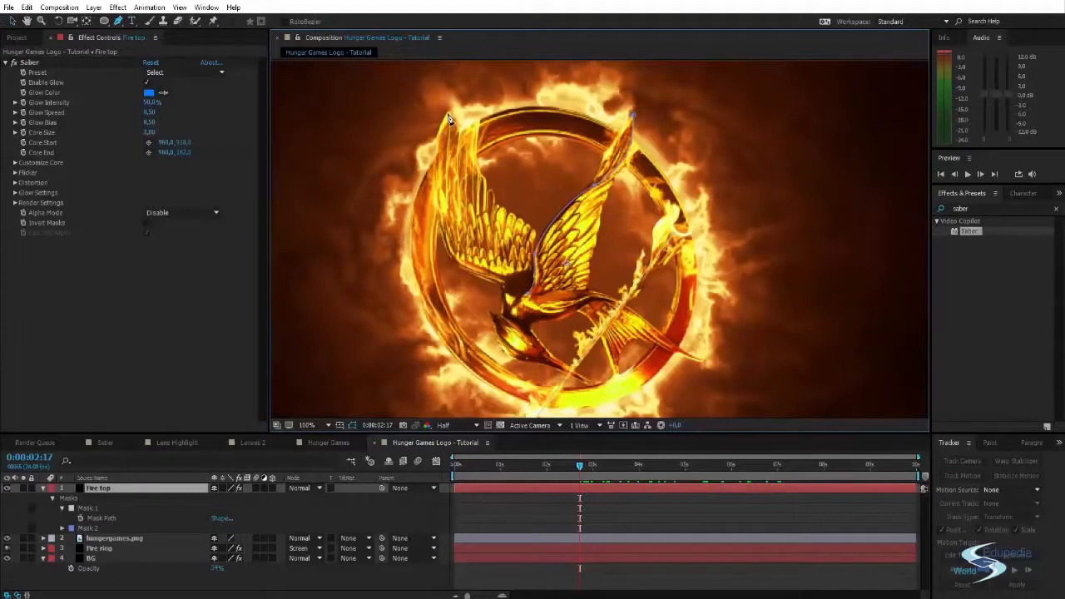
{"action": "left_click", "coordinate": [449, 118]}
{"action": "left_click", "coordinate": [491, 191]}
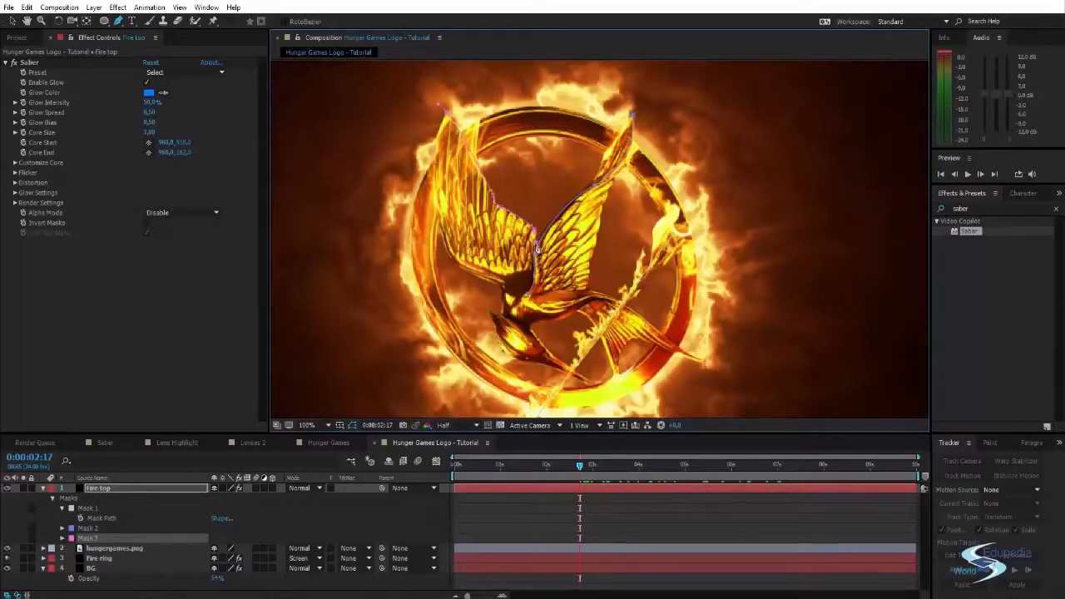
{"action": "key", "text": "h"}
{"action": "left_click_drag", "start_coordinate": [546, 182], "coordinate": [544, 173]}
{"action": "key", "text": "v"}
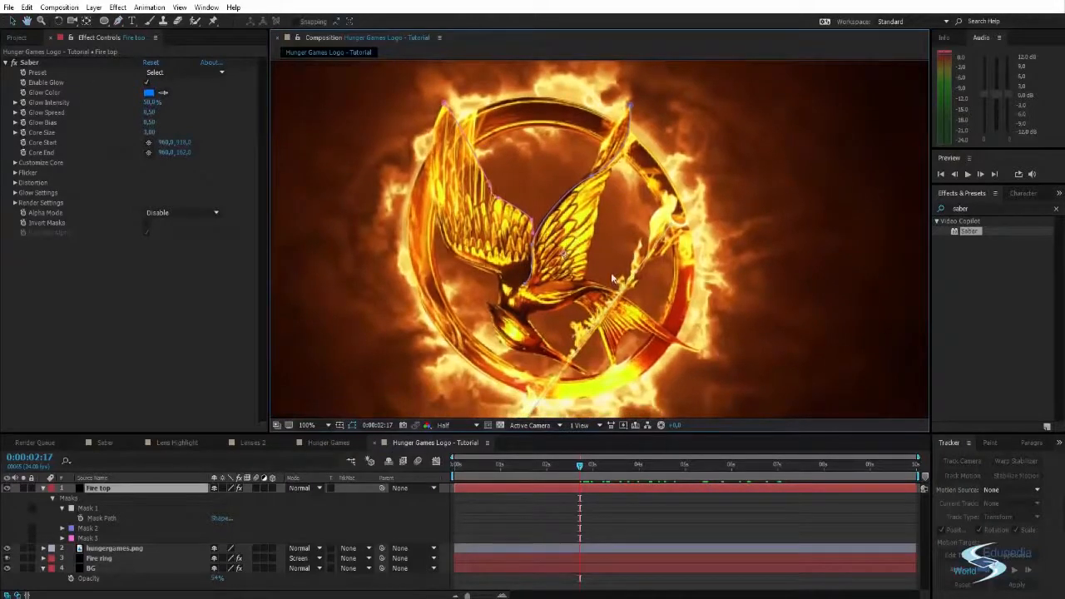
- Draw a curved open mask on the Fire top layer along the lower inner edge of the ring and adjust its points
{"action": "scroll", "coordinate": [611, 279], "scroll_direction": "down", "scroll_amount": 3}
{"action": "key", "text": "g"}
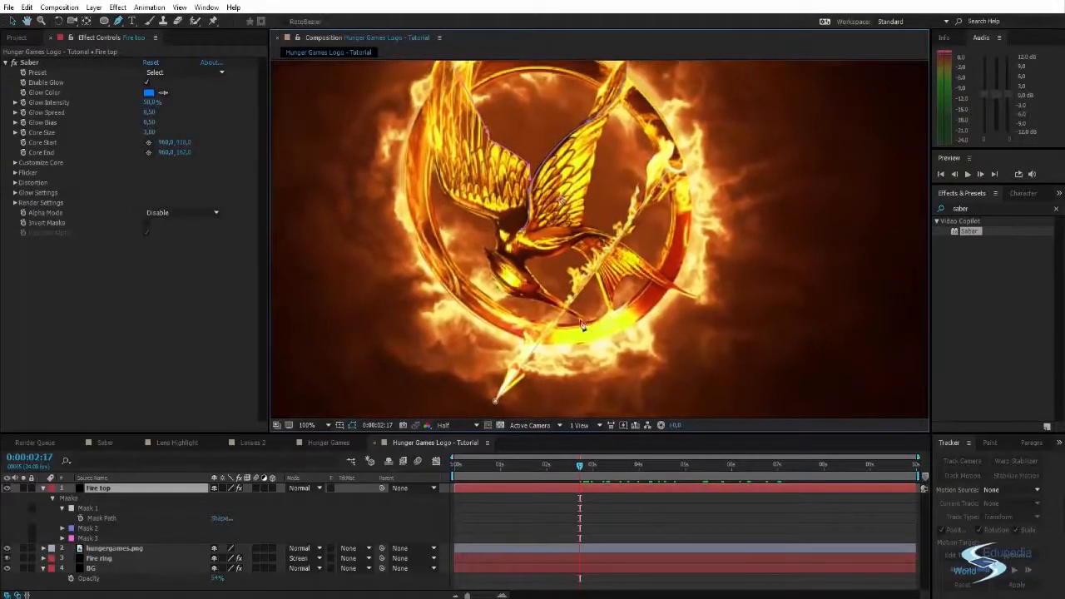
{"action": "left_click", "coordinate": [470, 286]}
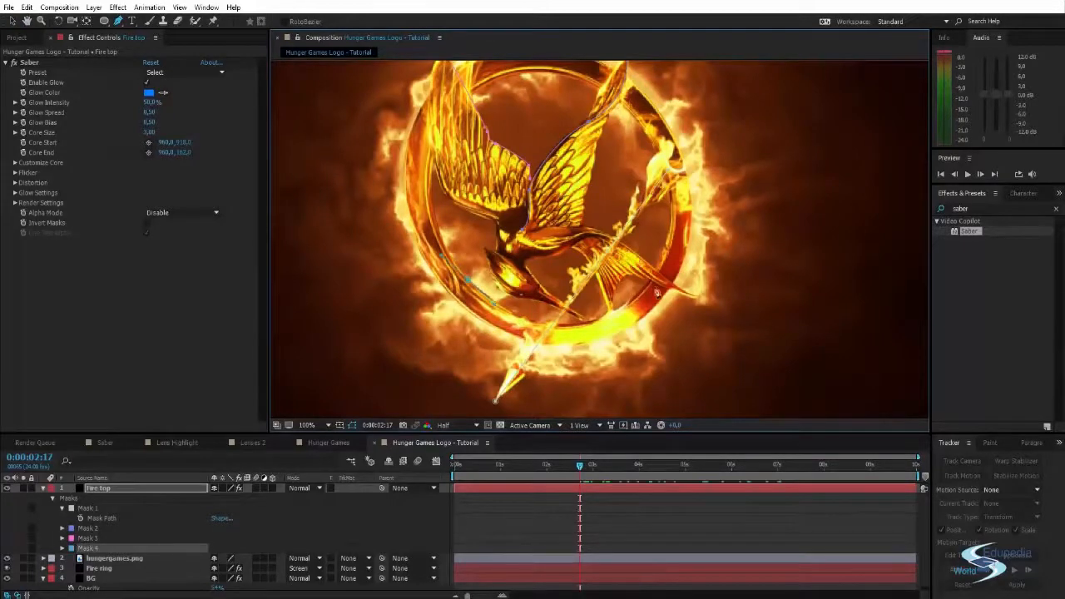
{"action": "left_click_drag", "start_coordinate": [659, 264], "coordinate": [707, 176]}
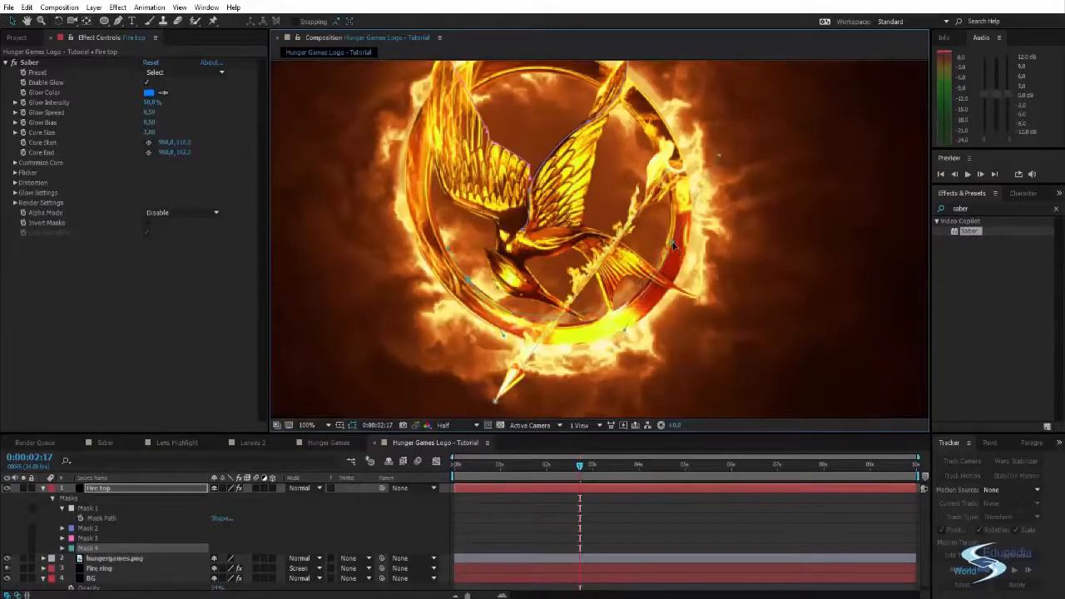
{"action": "left_click", "coordinate": [628, 357]}
{"action": "left_click_drag", "start_coordinate": [471, 278], "coordinate": [467, 276]}
{"action": "left_click", "coordinate": [388, 278]}
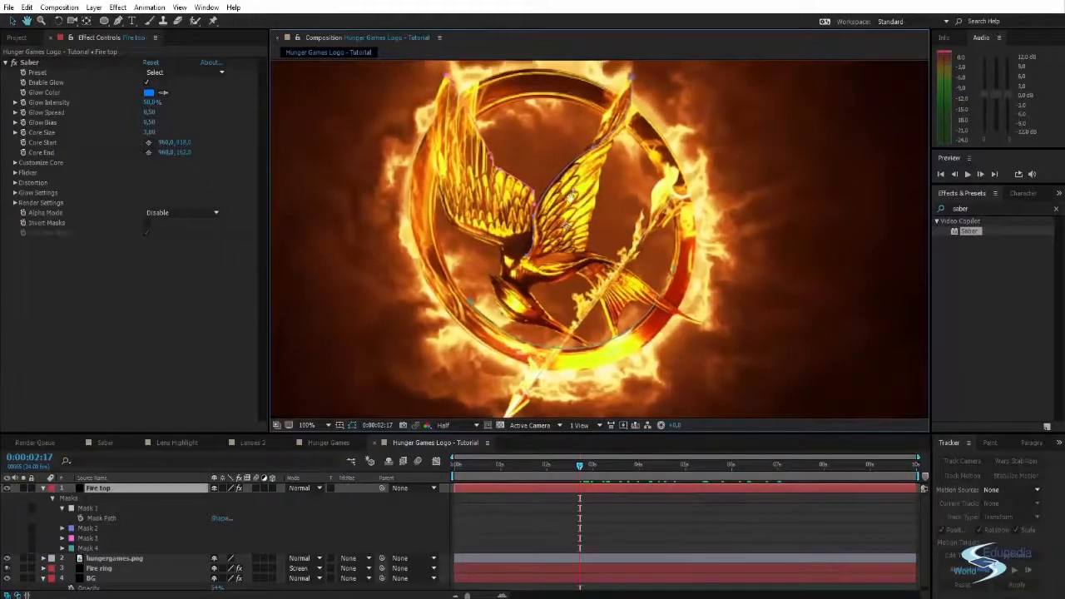
- Set the Fire top layer's opacity back to 100%
{"action": "left_click_drag", "start_coordinate": [571, 198], "coordinate": [569, 211]}
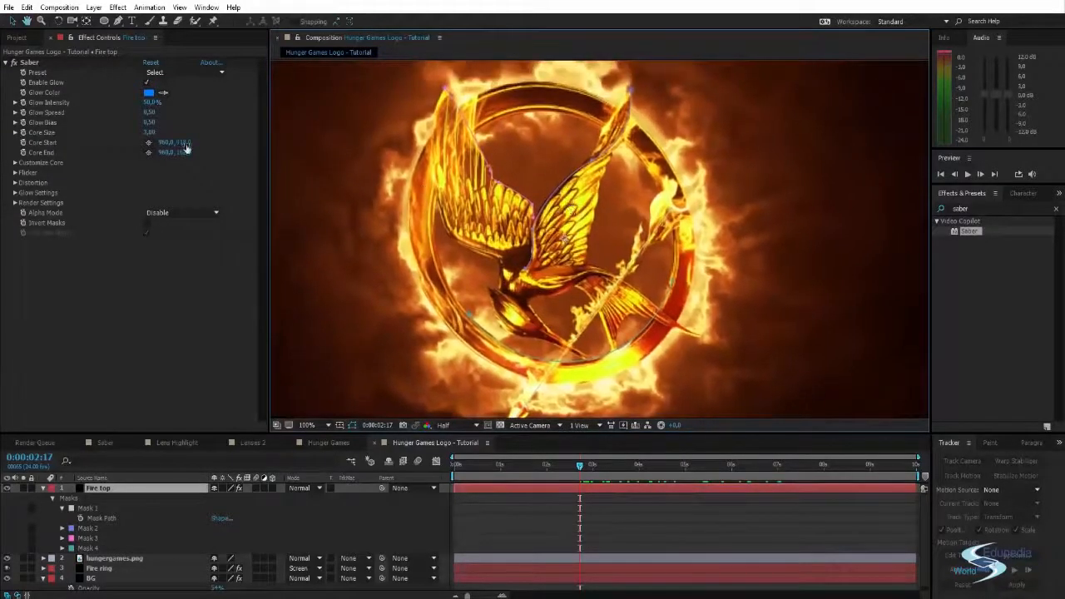
{"action": "left_click", "coordinate": [116, 491]}
{"action": "key", "text": "t"}
{"action": "left_click_drag", "start_coordinate": [216, 498], "coordinate": [274, 498]}
{"action": "key", "text": "Return"}
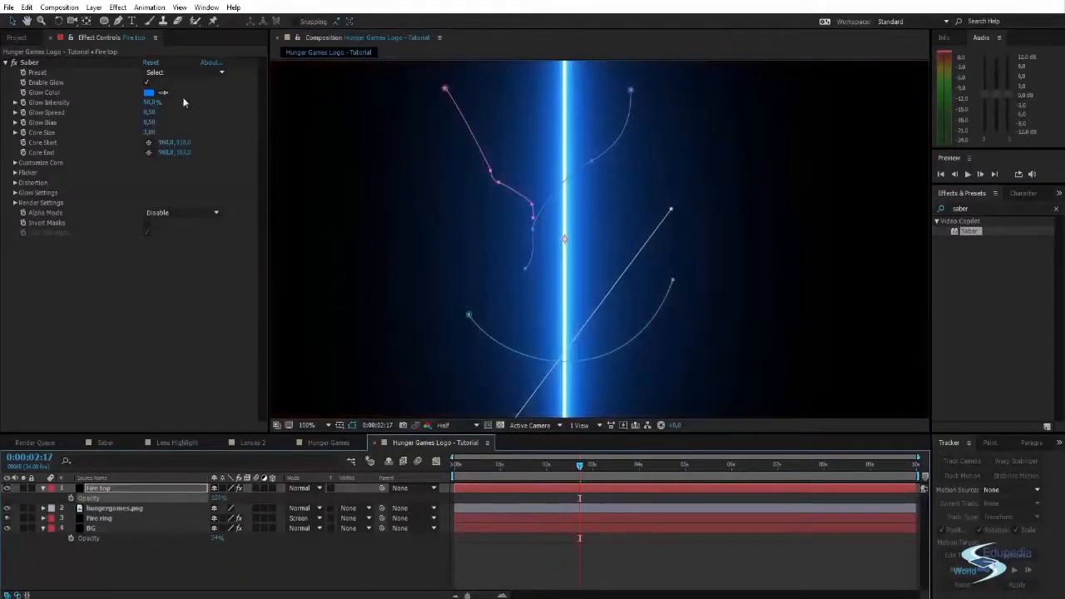
- Set the Fire top layer's Saber core type to Layer Masks and apply the Heat preset
{"action": "left_click", "coordinate": [15, 162]}
{"action": "left_click", "coordinate": [178, 173]}
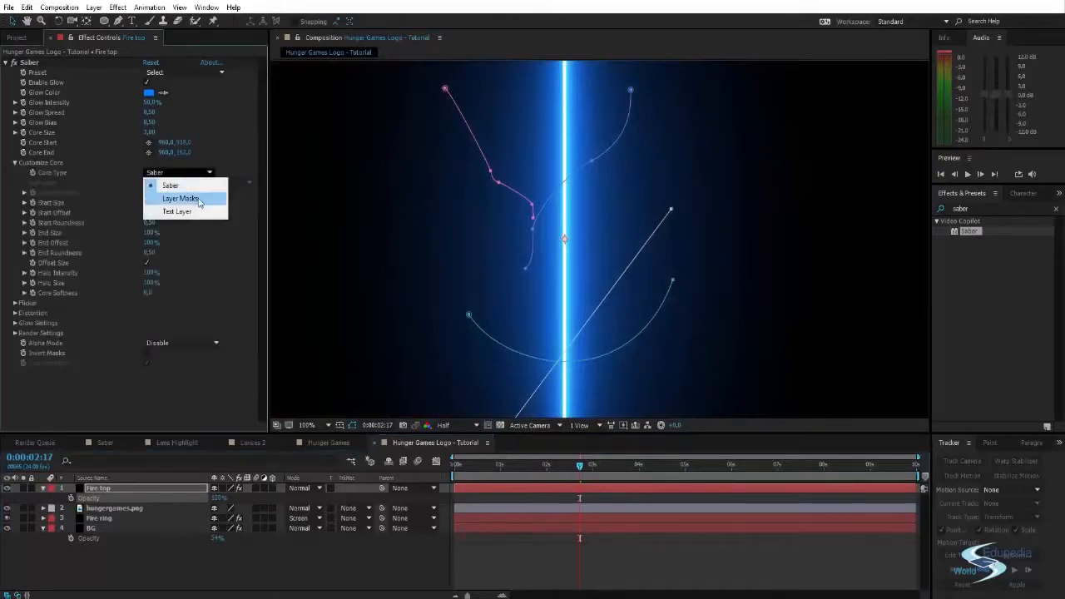
{"action": "left_click", "coordinate": [195, 198]}
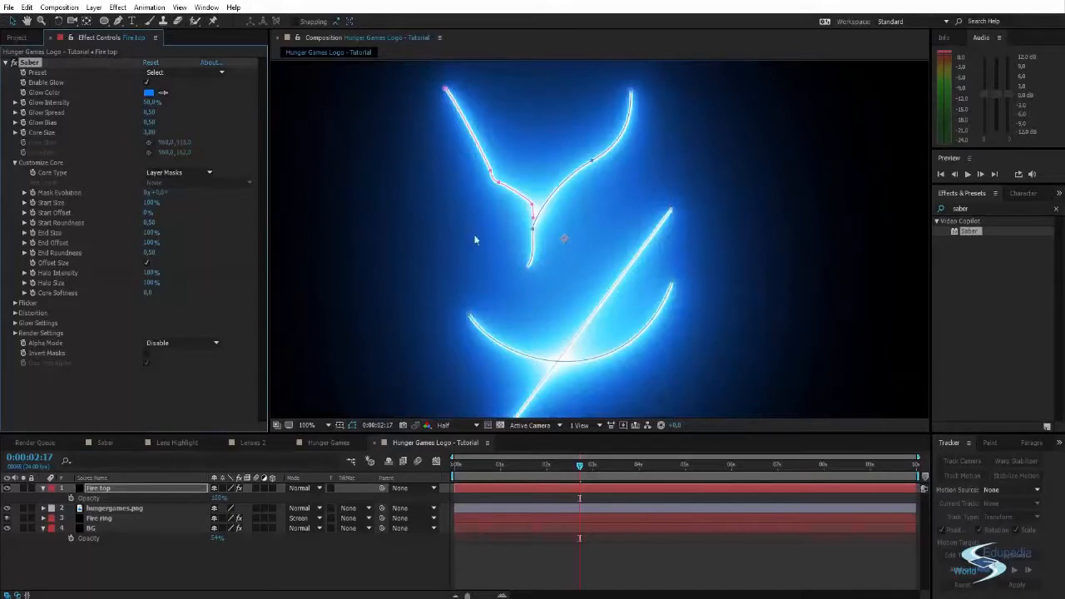
{"action": "left_click", "coordinate": [179, 73]}
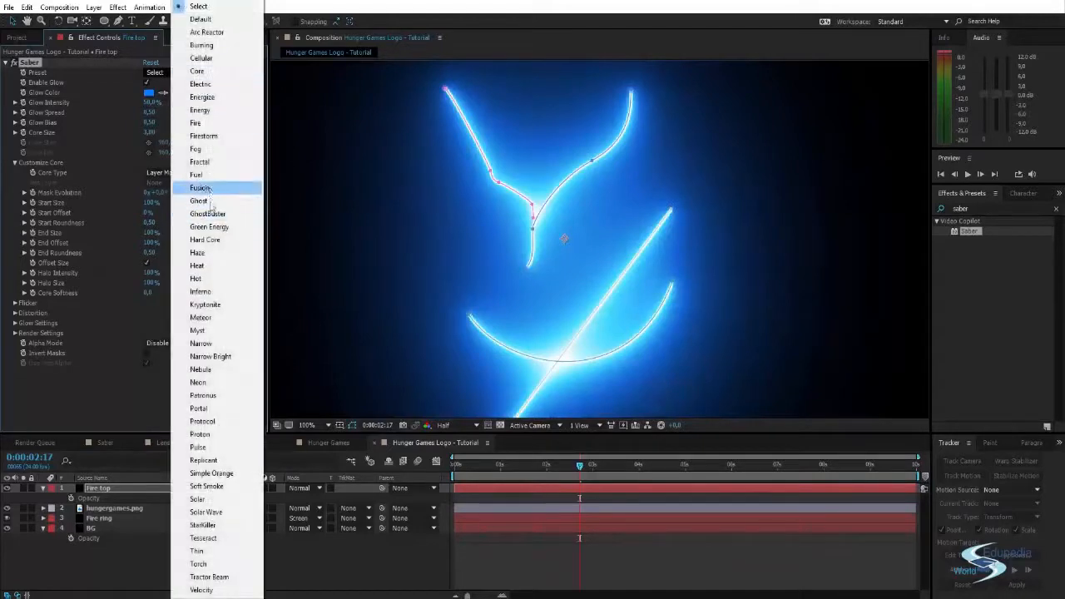
{"action": "left_click", "coordinate": [197, 266]}
- Set the Fire top layer's blending mode to Screen
{"action": "scroll", "coordinate": [417, 236], "scroll_direction": "down", "scroll_amount": 2}
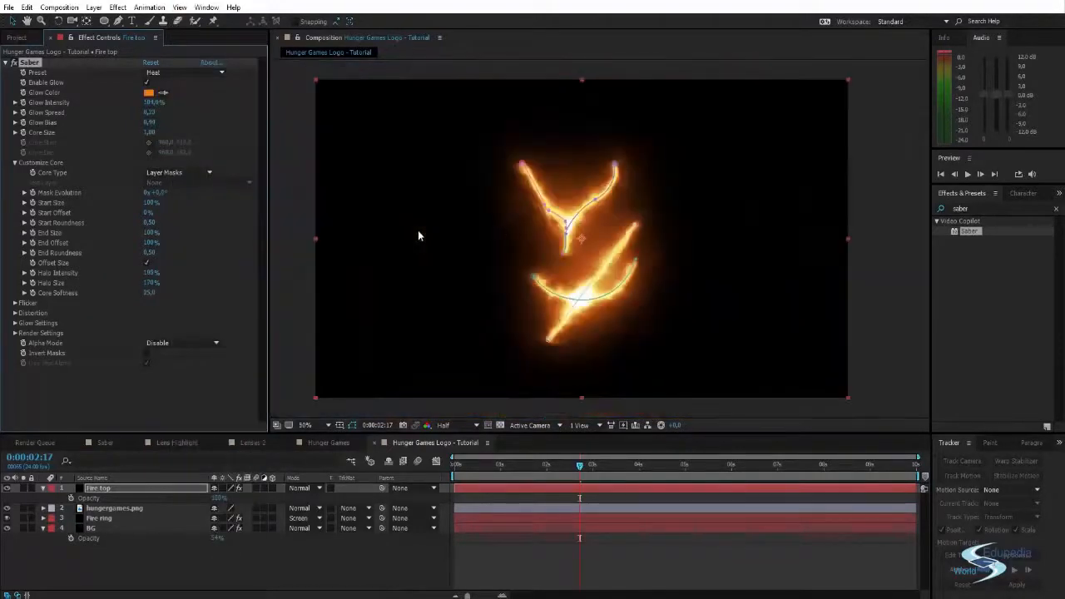
{"action": "left_click_drag", "start_coordinate": [417, 231], "coordinate": [432, 235]}
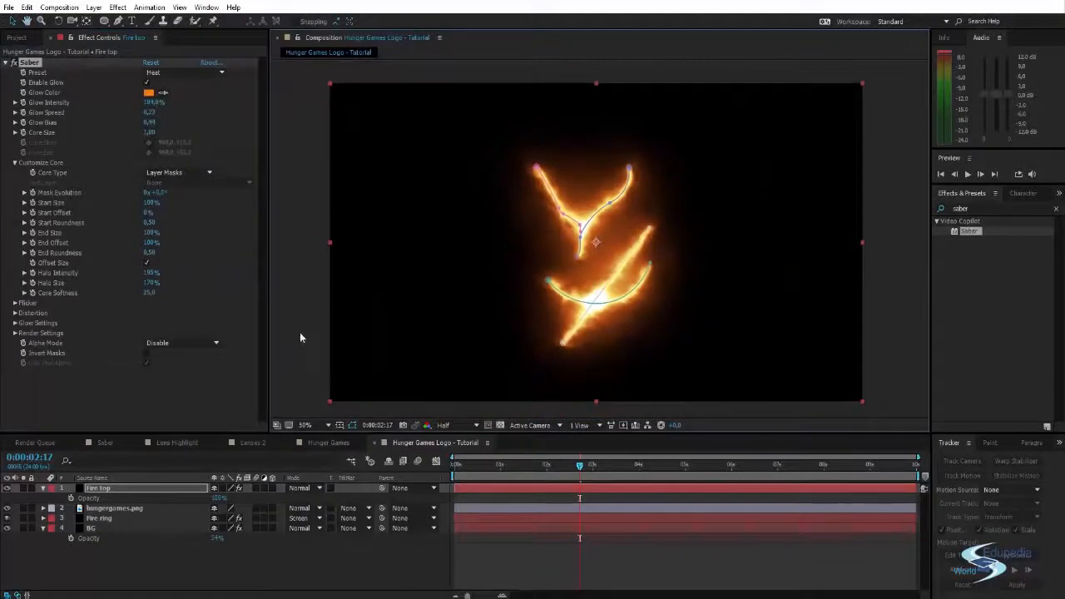
{"action": "left_click", "coordinate": [310, 489]}
{"action": "left_click", "coordinate": [337, 234]}
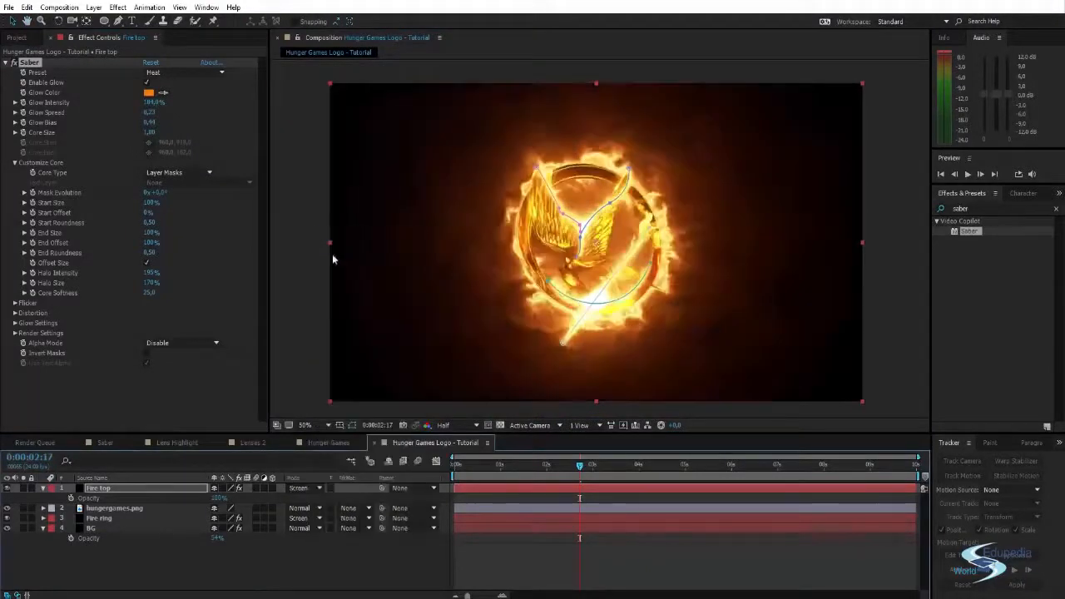
- Inspect the top flames over the logo, preview the animation and move the current time to 0:00:03:00
{"action": "scroll", "coordinate": [599, 246], "scroll_direction": "up", "scroll_amount": 2}
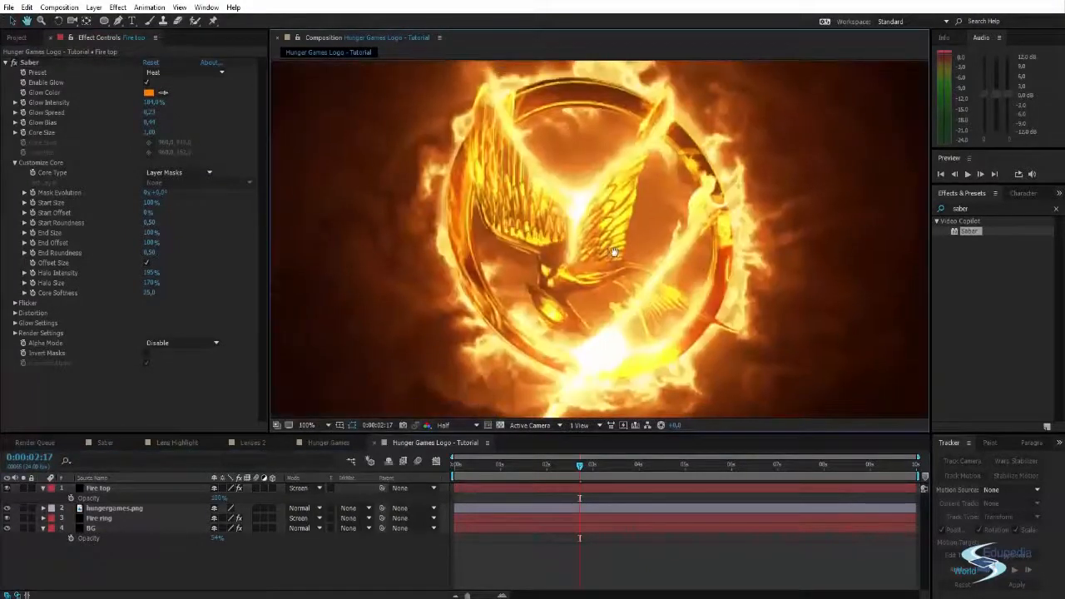
{"action": "scroll", "coordinate": [613, 252], "scroll_direction": "down", "scroll_amount": 2}
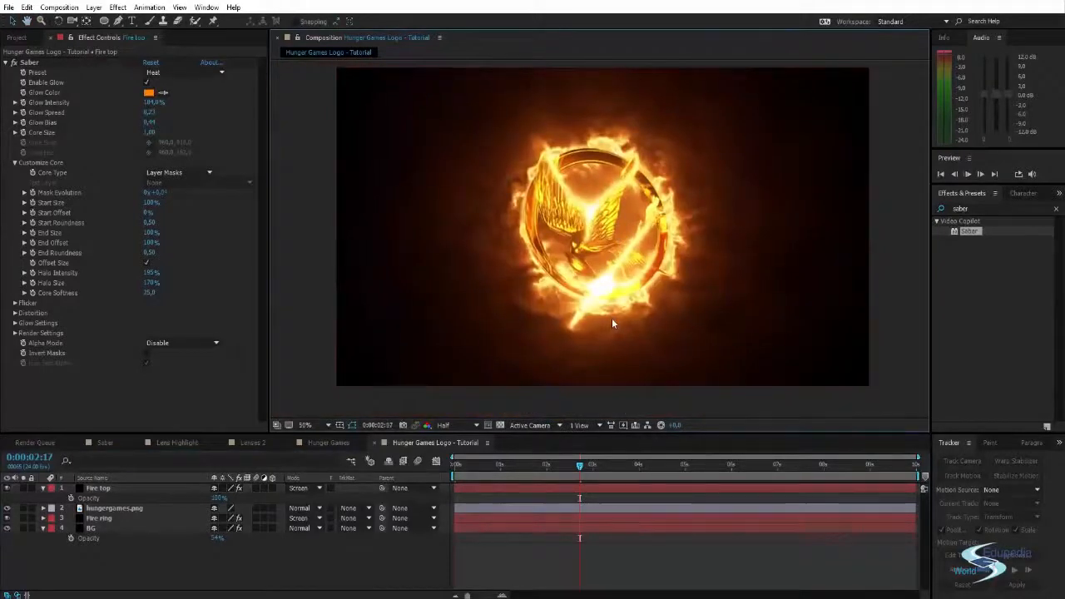
{"action": "key", "text": "space"}
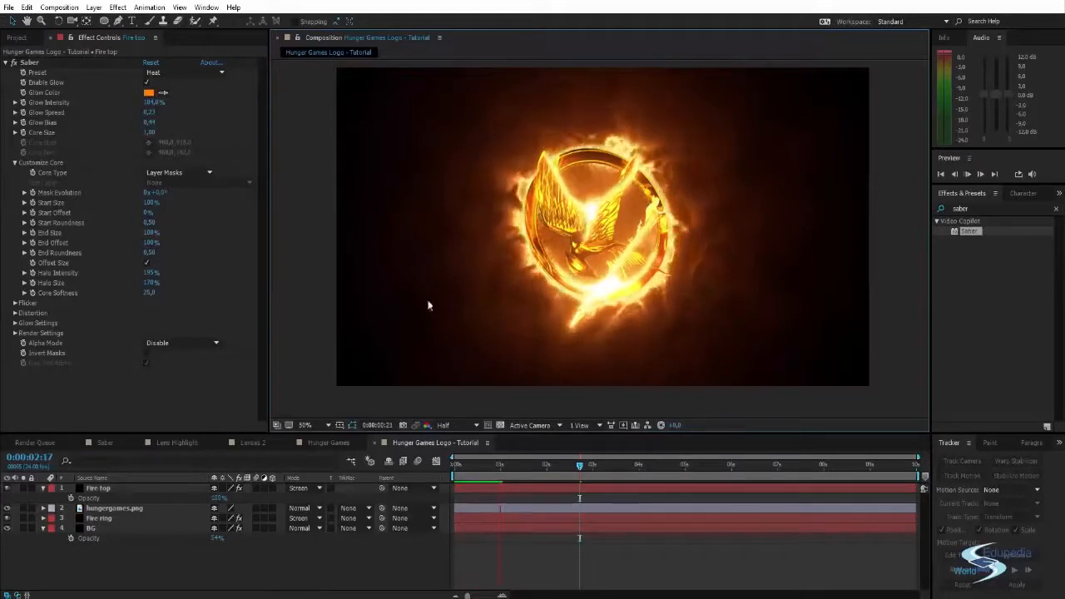
{"action": "mouse_move", "coordinate": [580, 464]}
{"action": "left_mouse_down"}
{"action": "mouse_move", "coordinate": [498, 472]}
{"action": "mouse_move", "coordinate": [593, 466]}
{"action": "left_mouse_up"}
{"action": "left_click", "coordinate": [476, 318]}
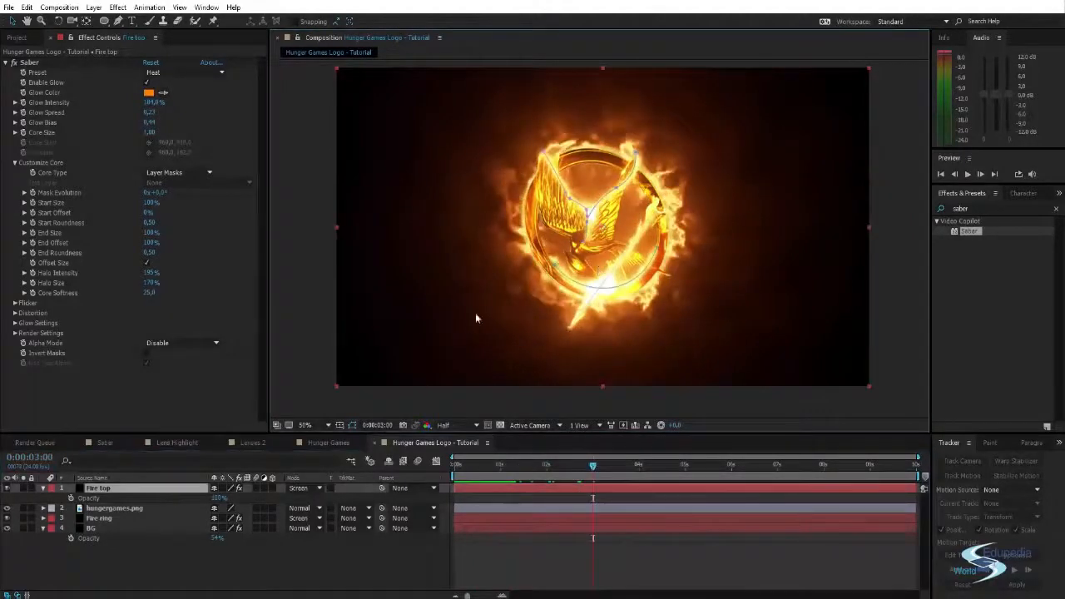
- Delete Mask 3, the left wing's inner-edge path, from the Fire top layer
{"action": "scroll", "coordinate": [562, 214], "scroll_direction": "up", "scroll_amount": 1}
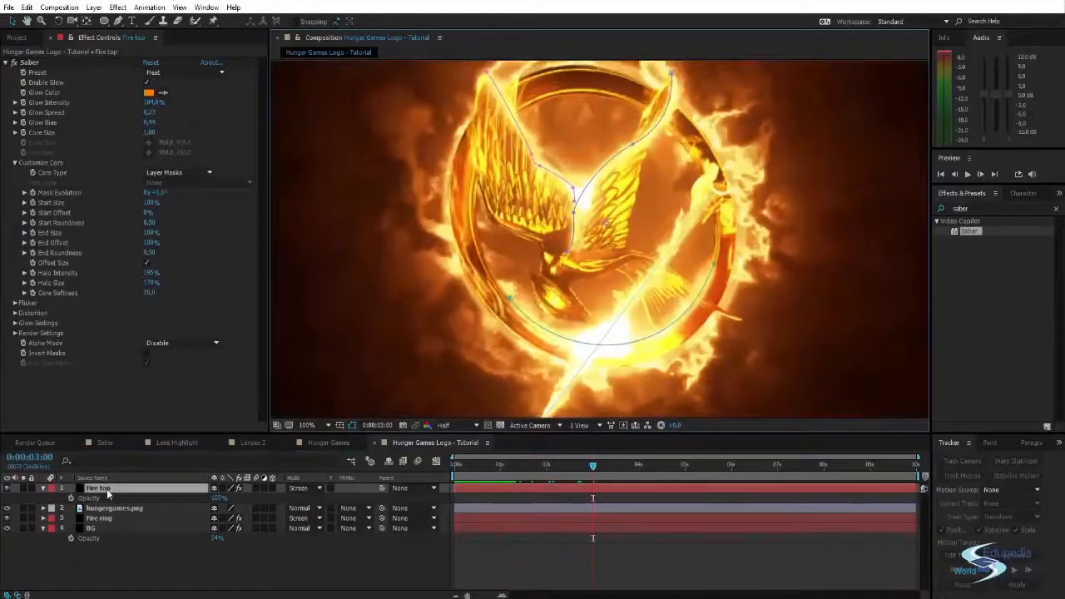
{"action": "left_click", "coordinate": [106, 489]}
{"action": "key", "text": "m"}
{"action": "left_click", "coordinate": [83, 539]}
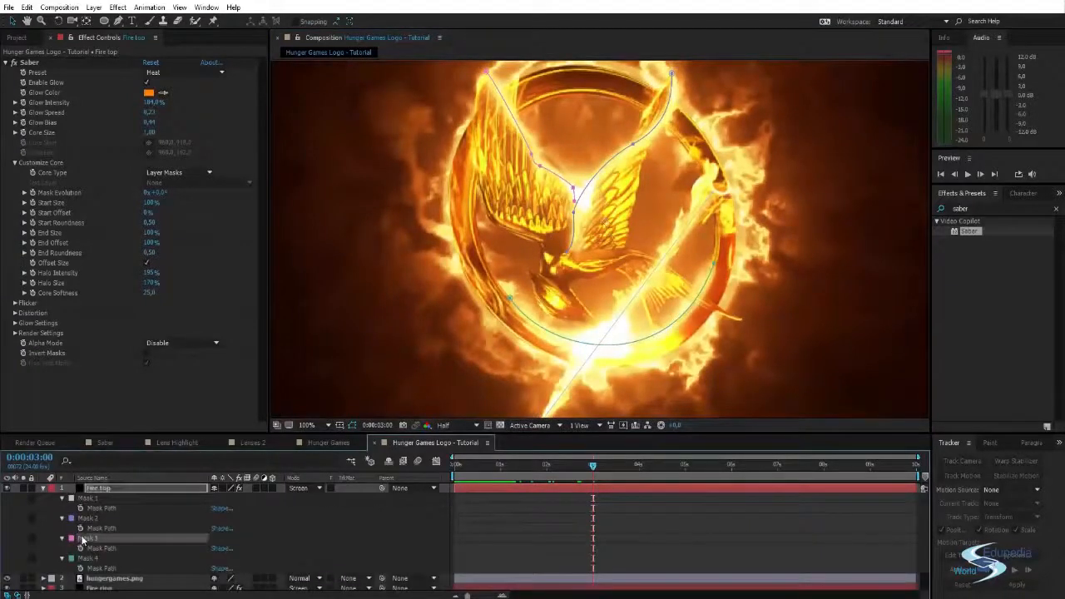
{"action": "key", "text": "Delete"}
- Trace a new open mask on the Fire top layer along the left wing's outer edge, from the bird's neck up towards the wing tip
{"action": "key", "text": "g"}
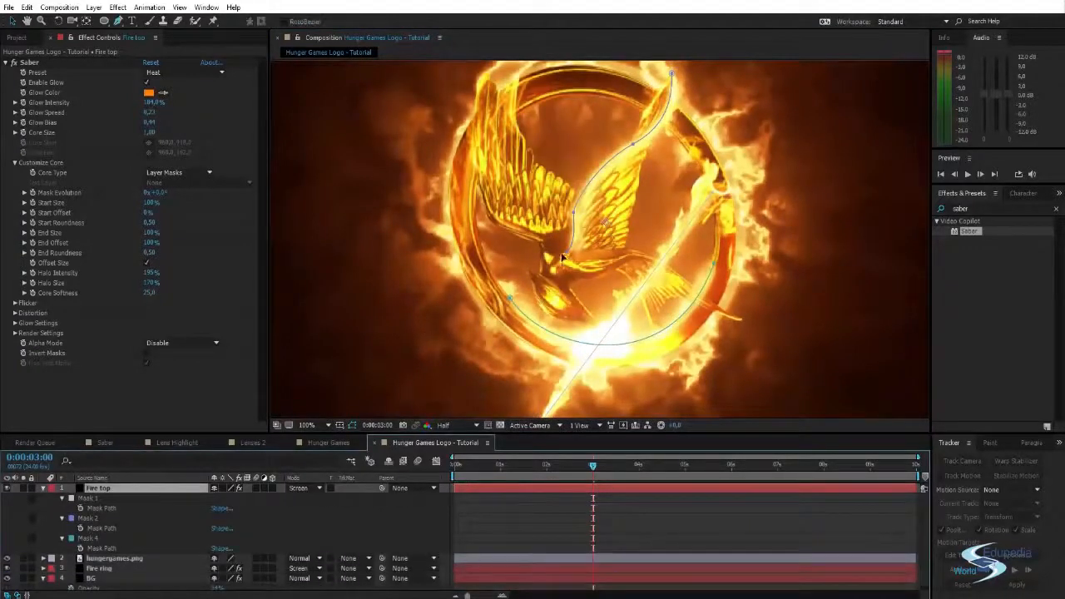
{"action": "left_click", "coordinate": [538, 246]}
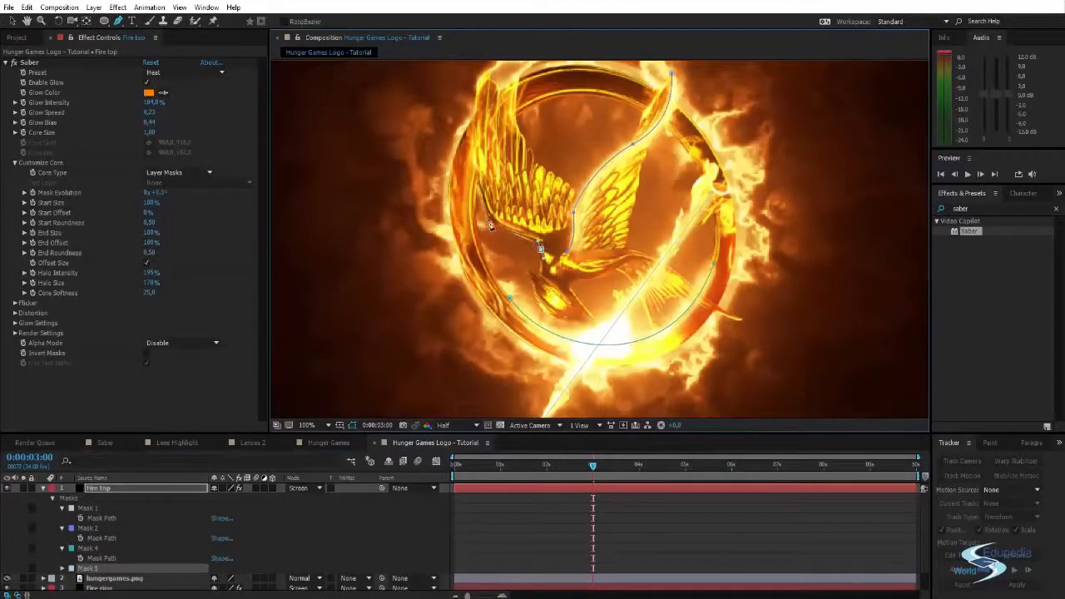
{"action": "left_click", "coordinate": [486, 214]}
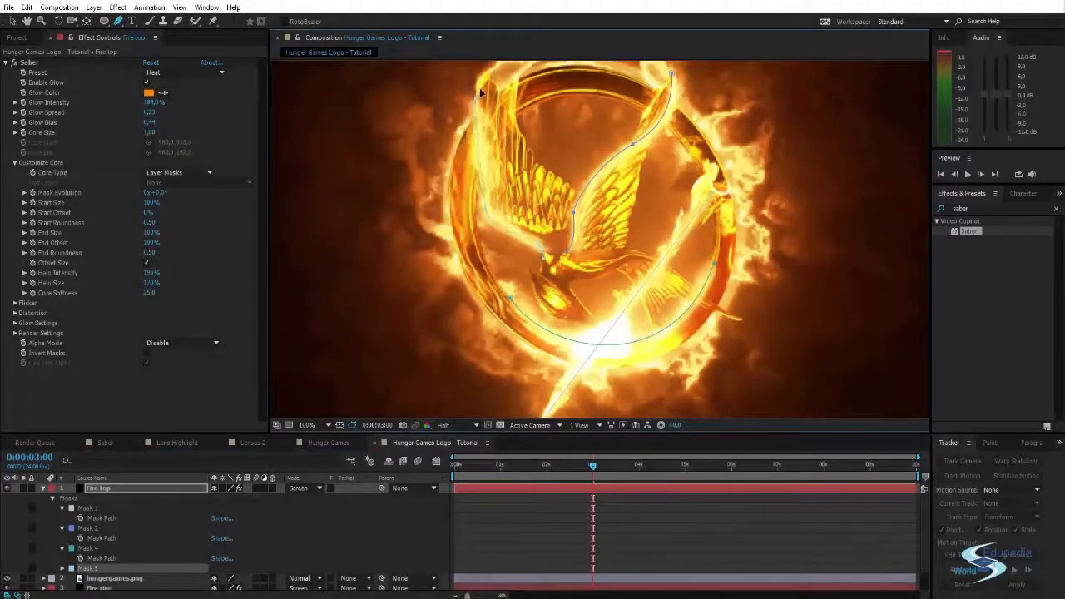
{"action": "left_click_drag", "start_coordinate": [527, 124], "coordinate": [521, 146]}
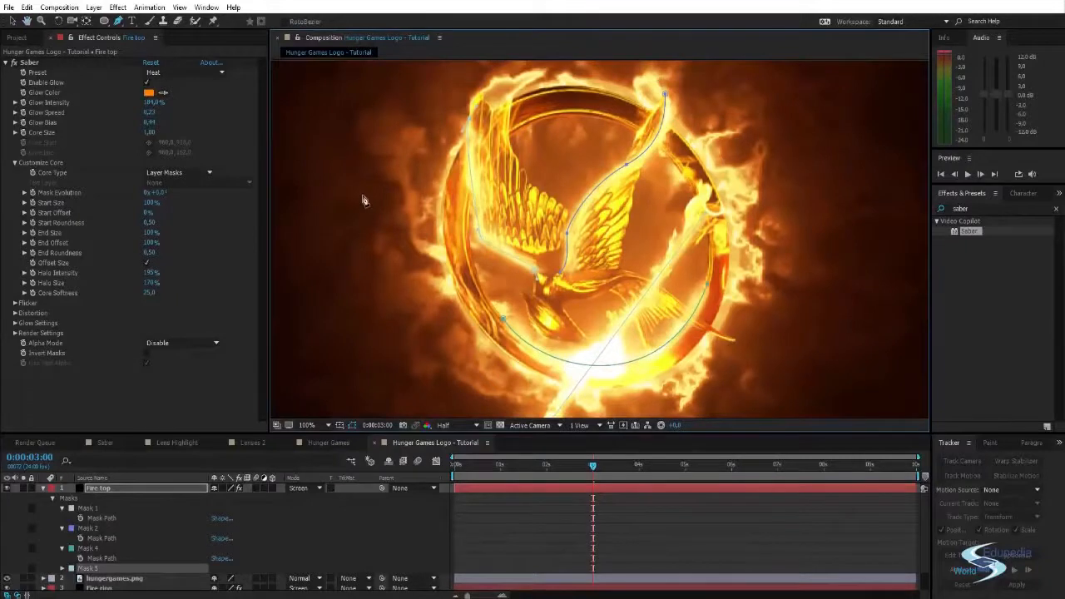
{"action": "key", "text": "v"}
{"action": "left_click", "coordinate": [364, 201]}
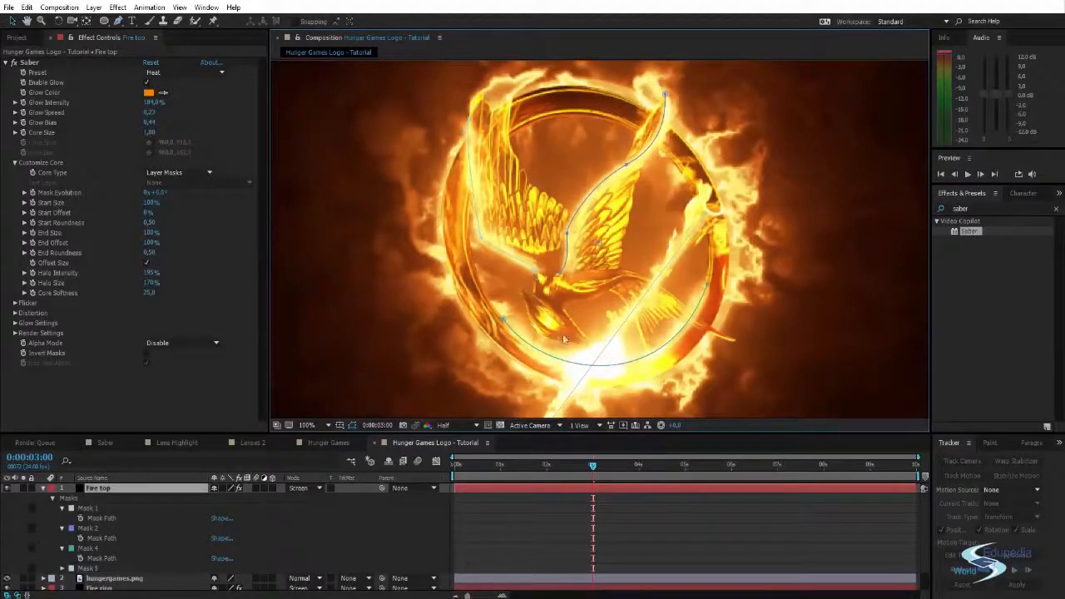
- Finish the Fire top layer's left-wing mask by moving its end point to the bird's neck, and preview the flames
{"action": "left_click", "coordinate": [537, 273]}
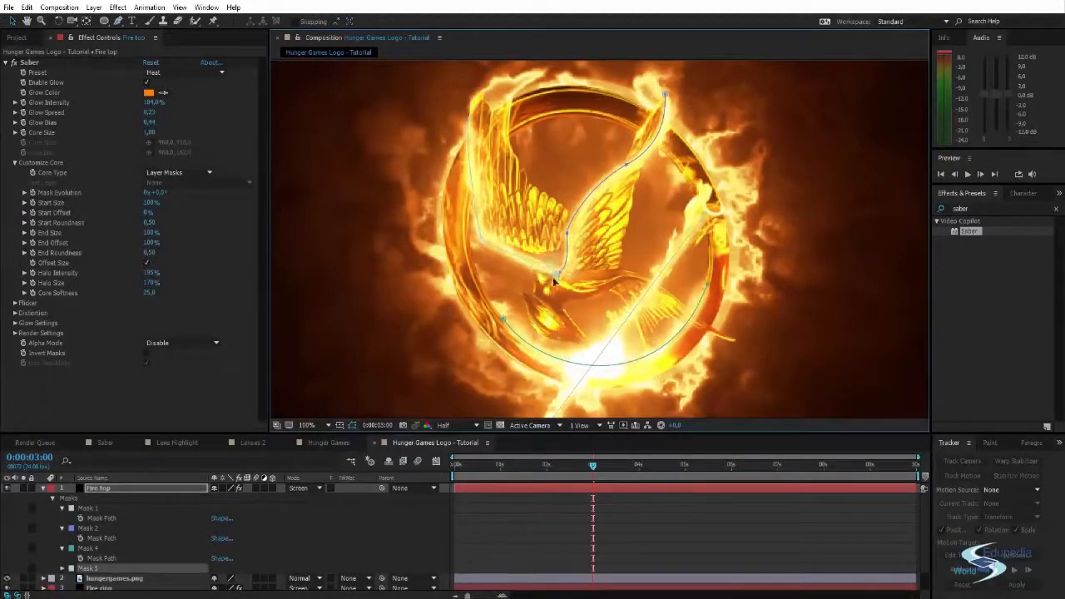
{"action": "left_click", "coordinate": [359, 330]}
{"action": "key", "text": "comma"}
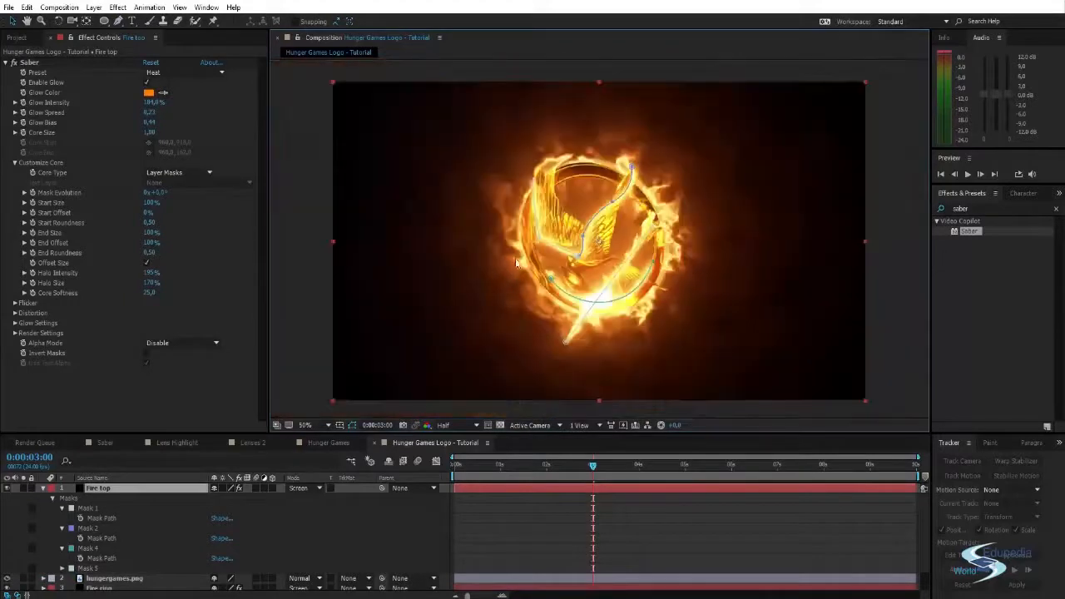
{"action": "key", "text": "space"}
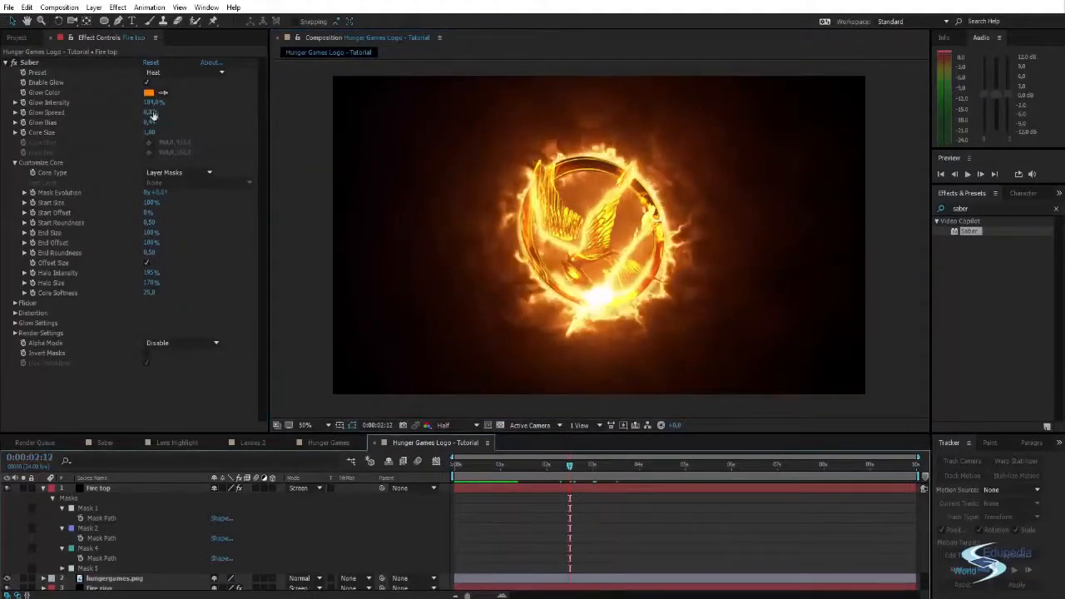
- Set the Saber Glow Intensity on the Fire top layer to 143%
{"action": "left_click_drag", "start_coordinate": [152, 104], "coordinate": [107, 115]}
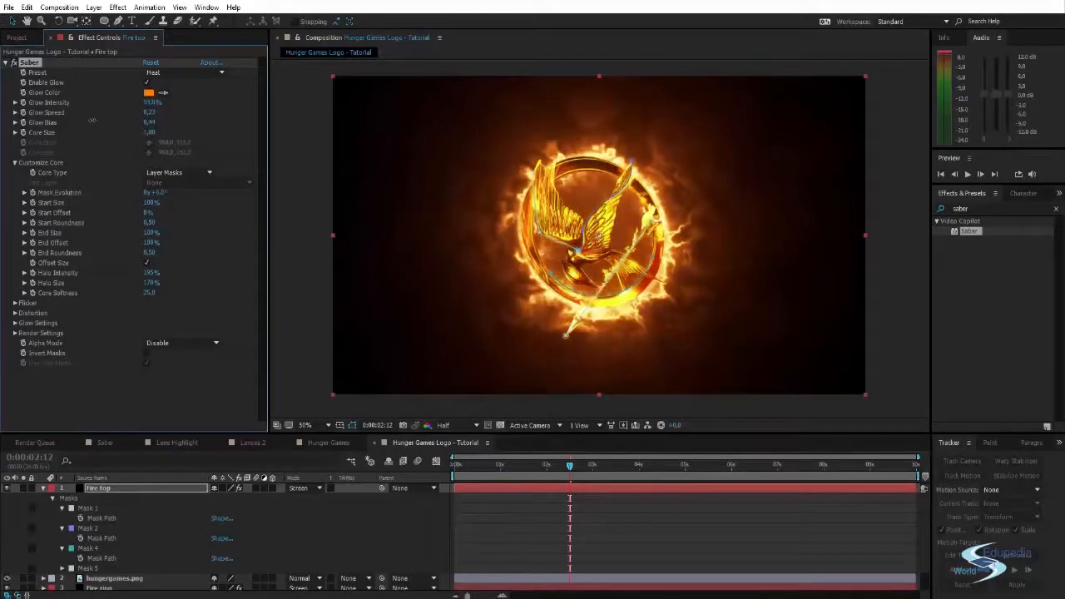
{"action": "left_click", "coordinate": [274, 139]}
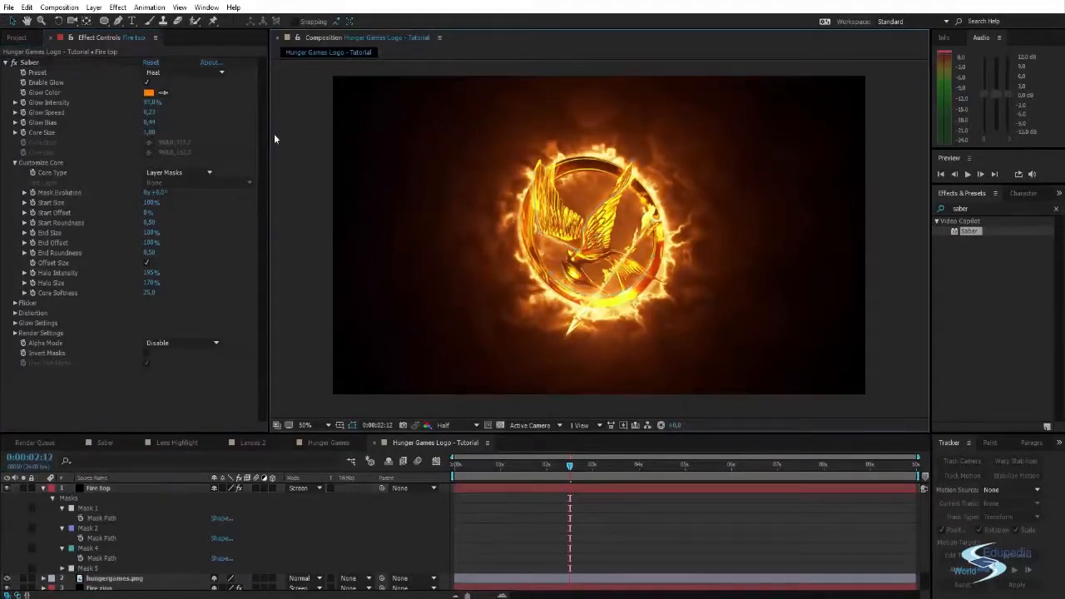
{"action": "left_click_drag", "start_coordinate": [152, 101], "coordinate": [173, 101]}
- Change the Fire top layer's Saber Glow Color to the lighter yellow-orange FFA11A
{"action": "left_click", "coordinate": [148, 93]}
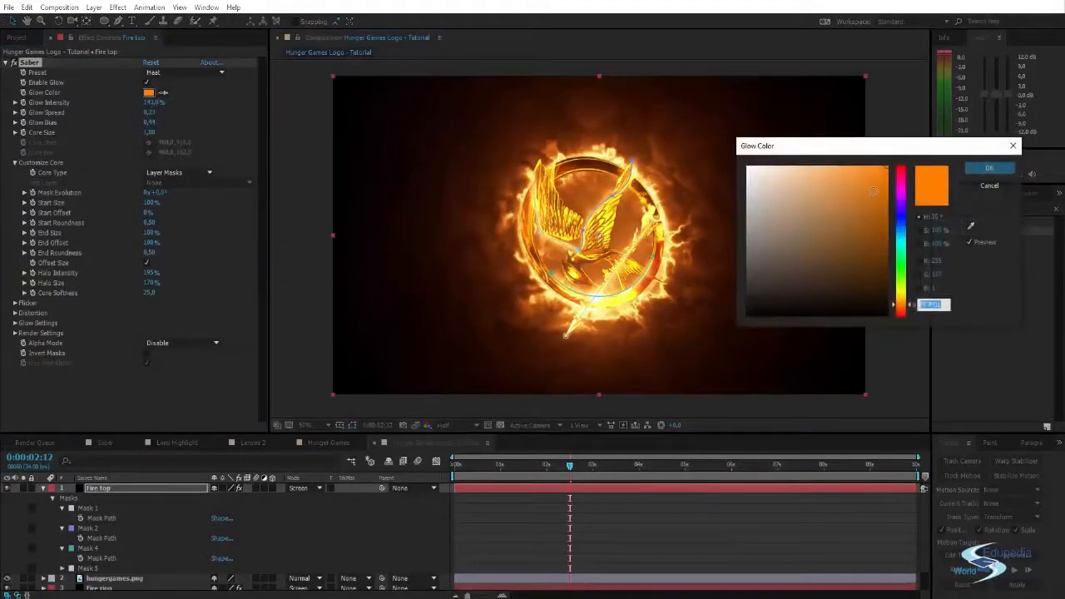
{"action": "left_click_drag", "start_coordinate": [858, 171], "coordinate": [843, 155]}
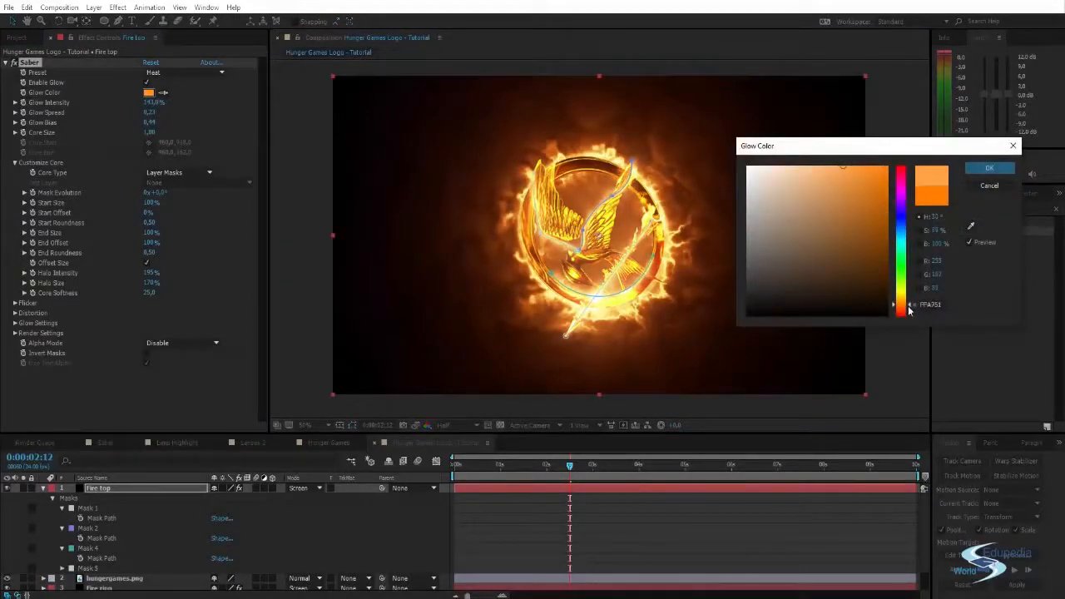
{"action": "left_click_drag", "start_coordinate": [909, 307], "coordinate": [909, 303]}
{"action": "left_click_drag", "start_coordinate": [872, 168], "coordinate": [872, 158]}
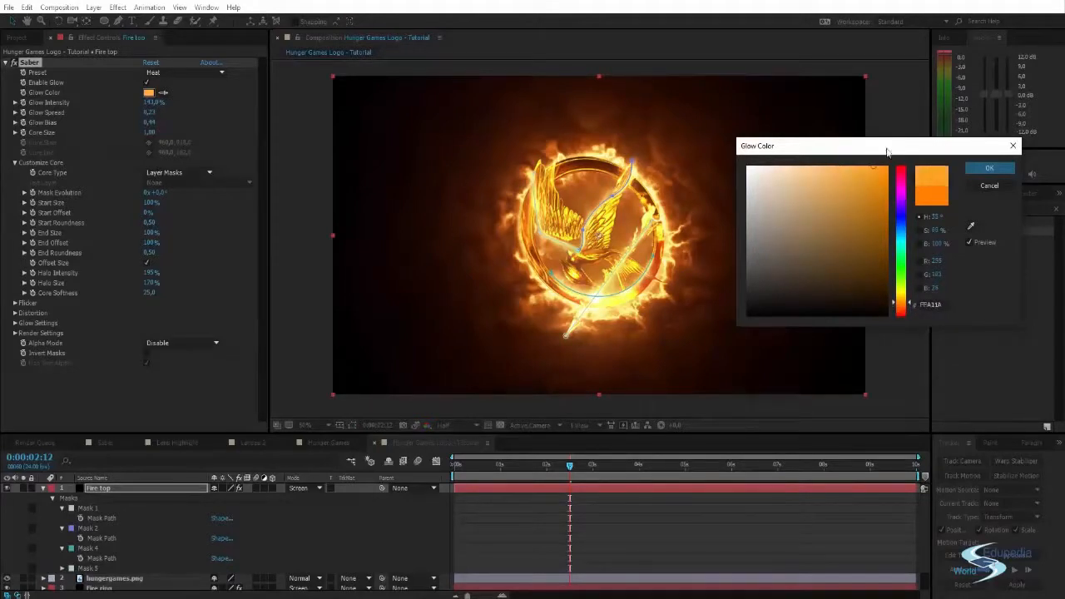
{"action": "left_click", "coordinate": [990, 168]}
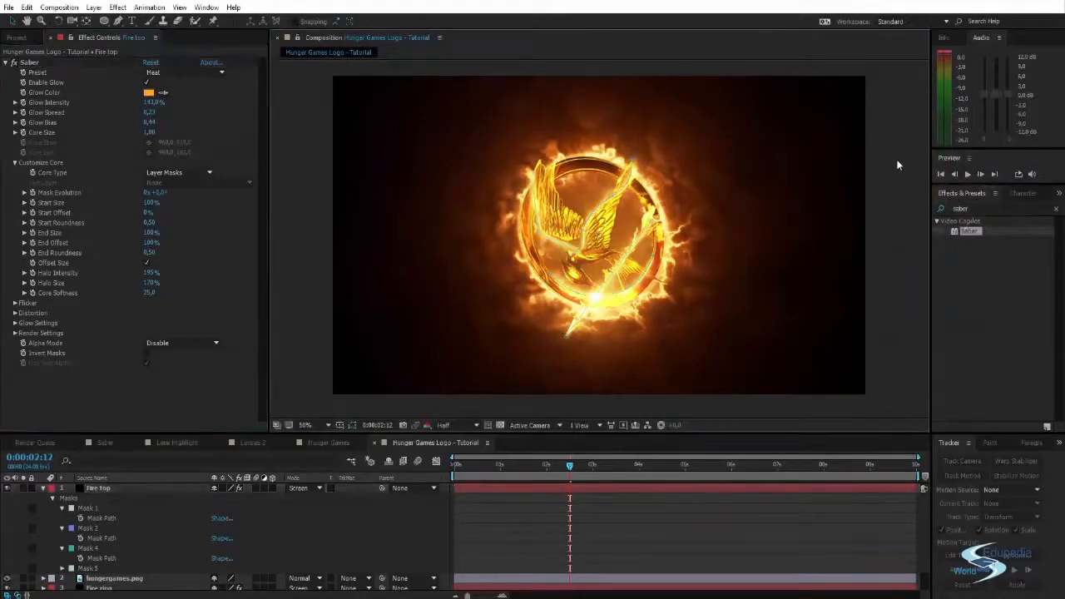
- Collapse the Fire top layer's properties, and compare the logo with Fire top off and on while the Fire ring layer is hidden
{"action": "key", "text": "period"}
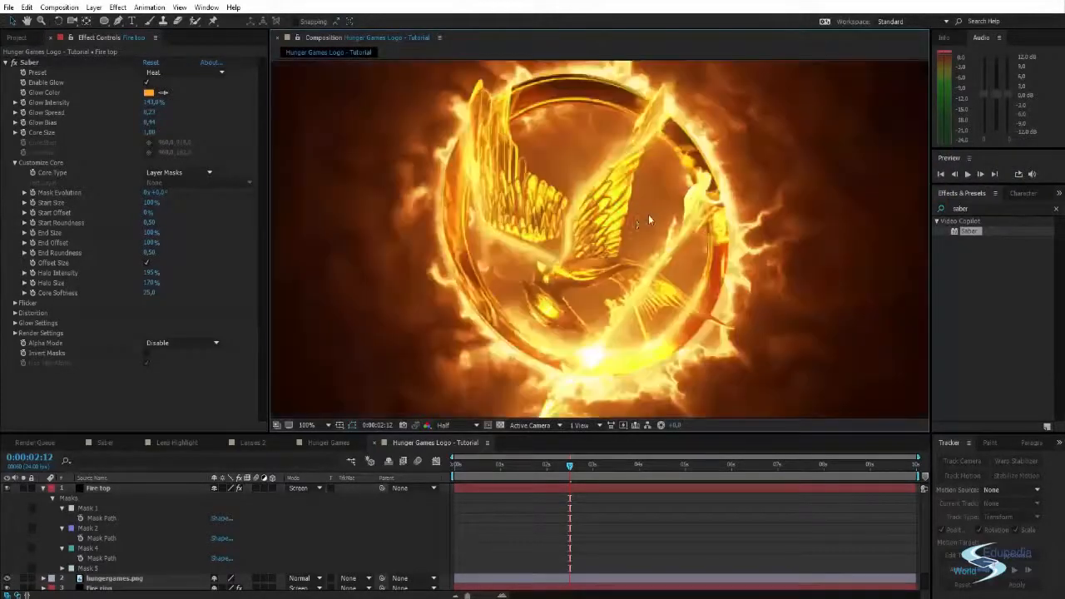
{"action": "left_click", "coordinate": [38, 488]}
{"action": "left_click", "coordinate": [42, 489]}
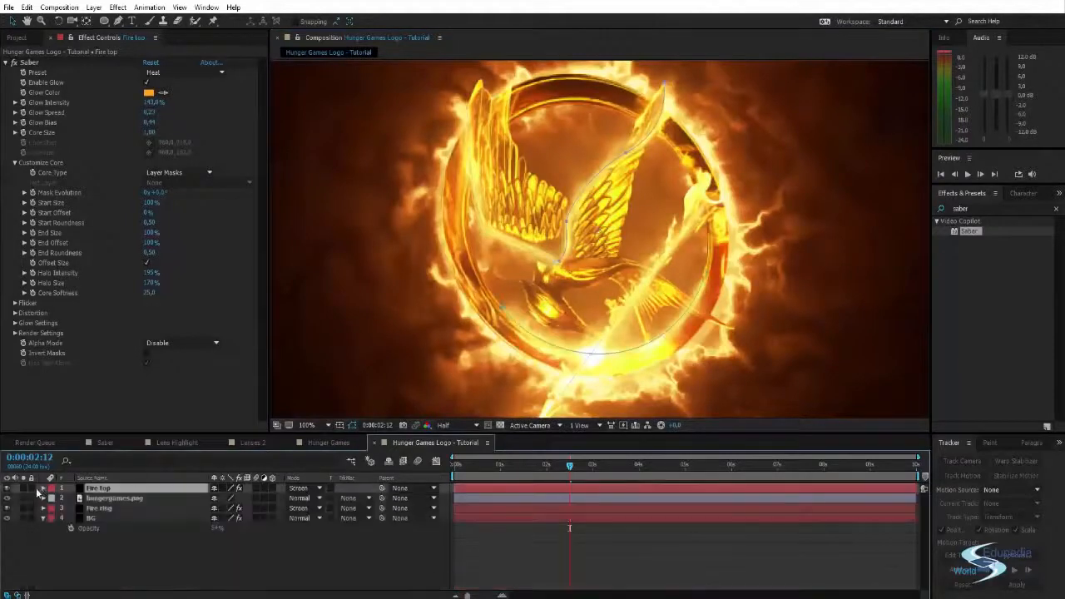
{"action": "left_click", "coordinate": [8, 489]}
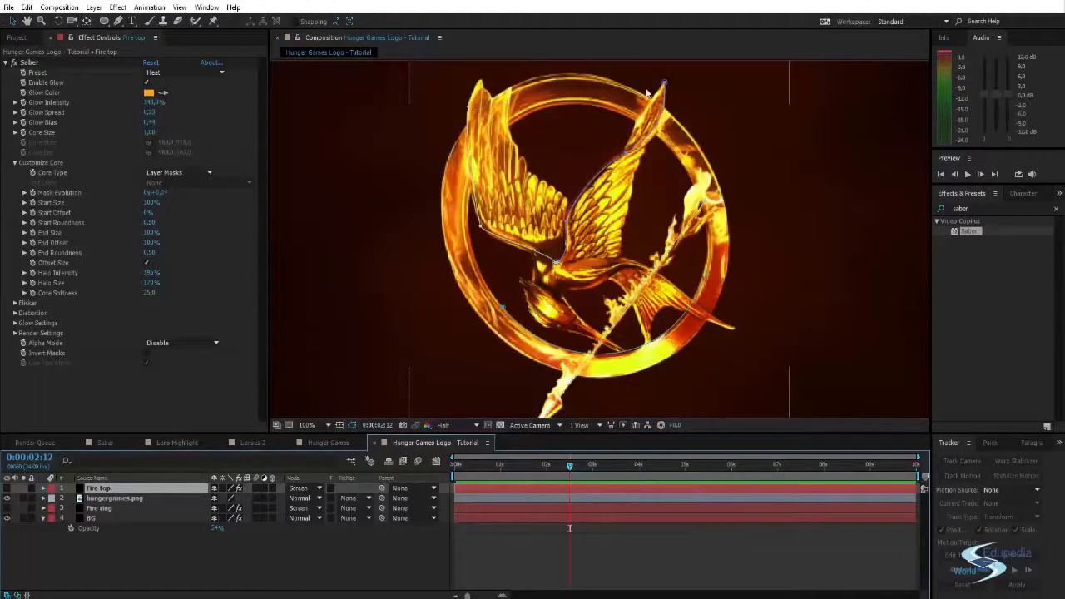
{"action": "left_click", "coordinate": [8, 488]}
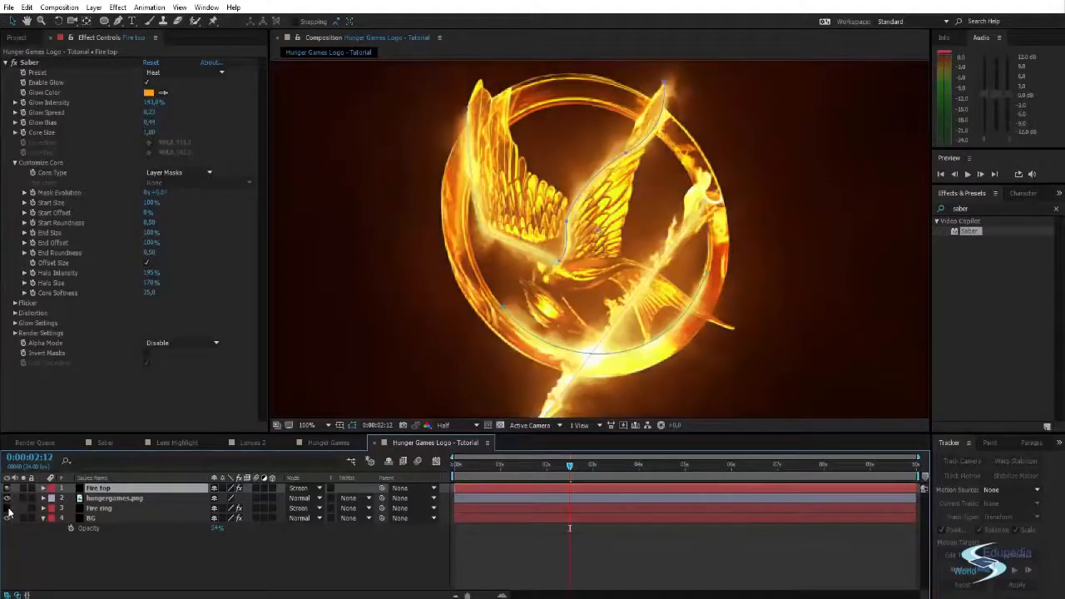
{"action": "scroll", "coordinate": [597, 212], "scroll_direction": "down", "scroll_amount": 2}
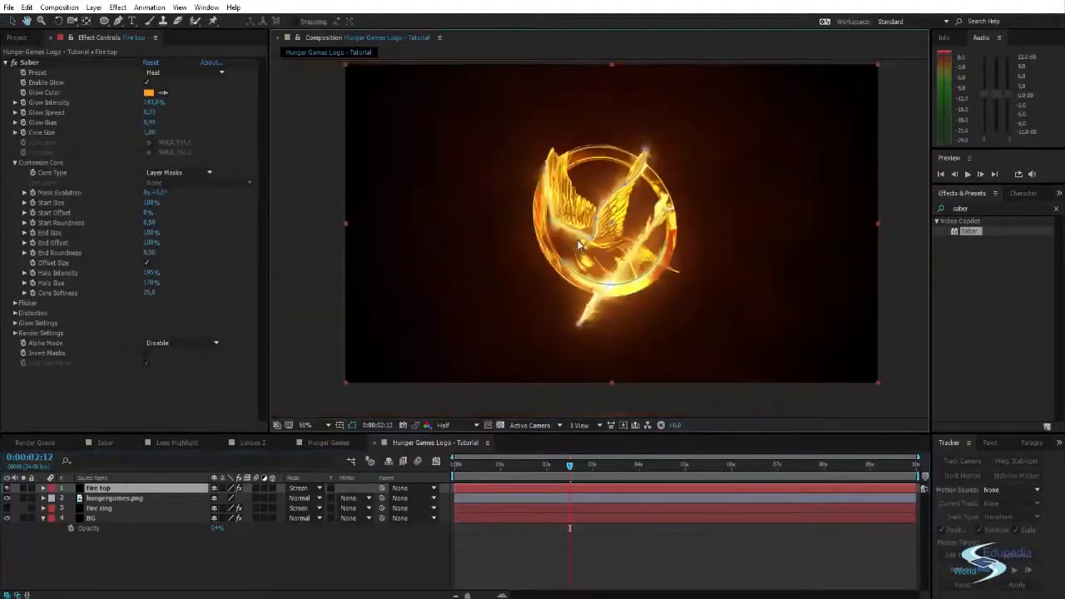
{"action": "scroll", "coordinate": [599, 211], "scroll_direction": "up", "scroll_amount": 2}
{"action": "scroll", "coordinate": [486, 244], "scroll_direction": "down", "scroll_amount": 2}
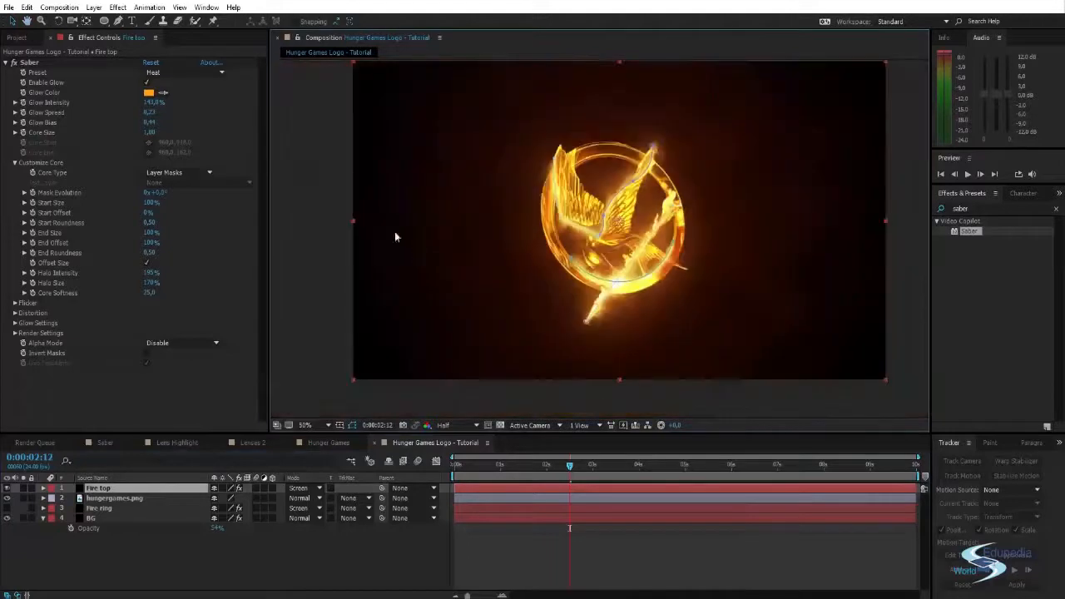
{"action": "left_click_drag", "start_coordinate": [591, 214], "coordinate": [590, 229]}
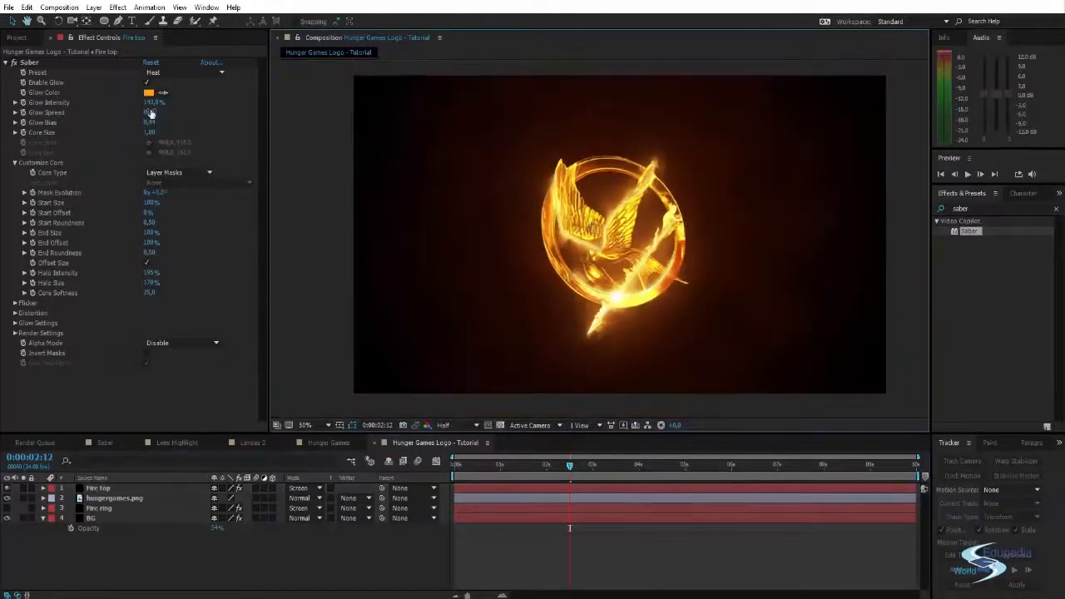
- Set the Saber Glow Spread on the Fire top layer to 0.26 and preview the animation
{"action": "left_click_drag", "start_coordinate": [150, 110], "coordinate": [167, 106]}
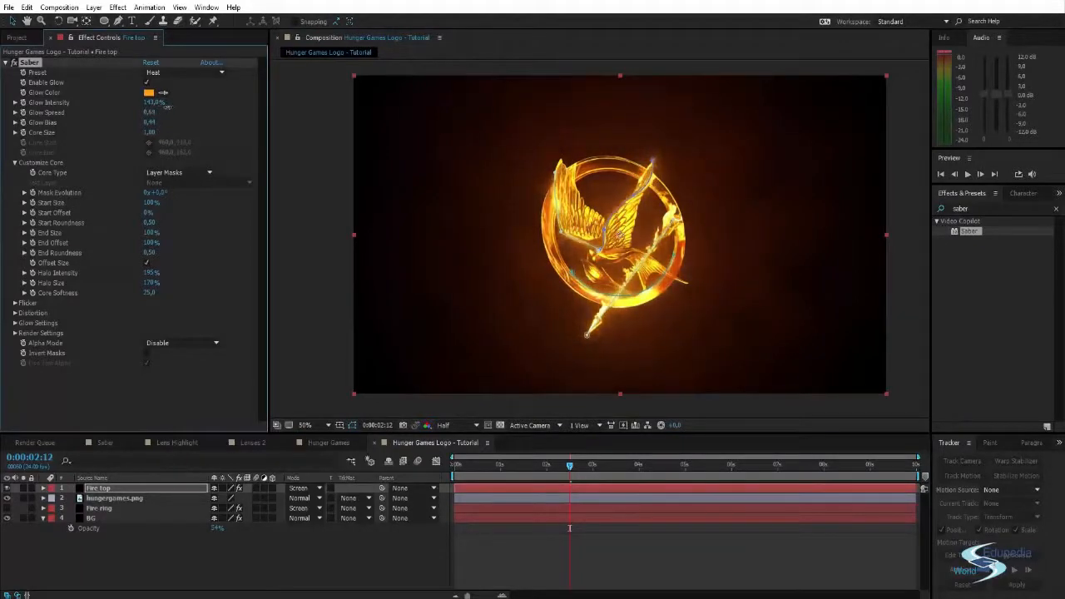
{"action": "left_click", "coordinate": [322, 197]}
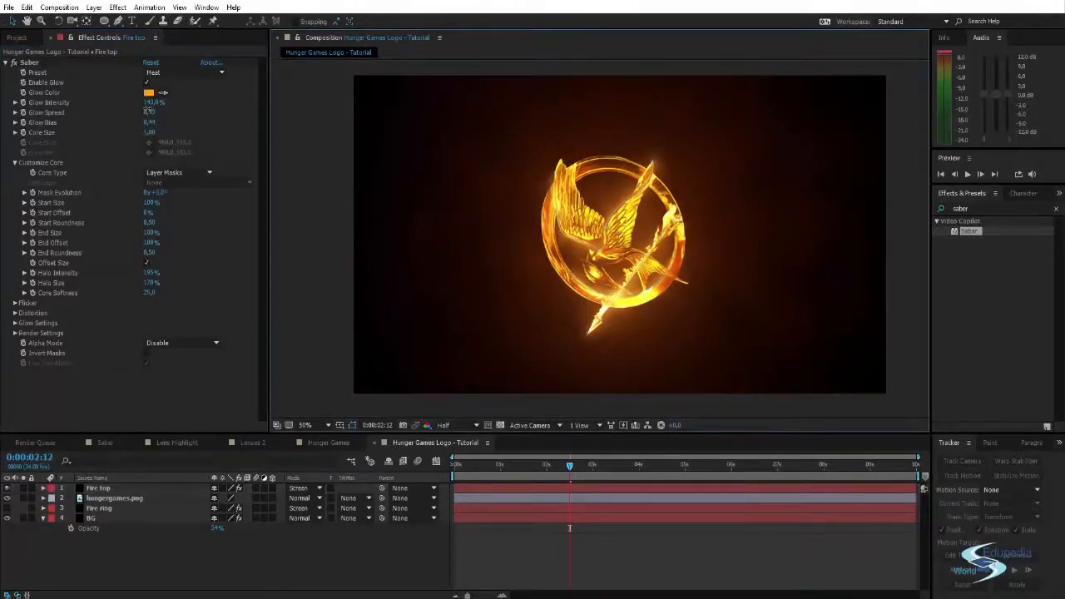
{"action": "left_click_drag", "start_coordinate": [149, 109], "coordinate": [138, 109]}
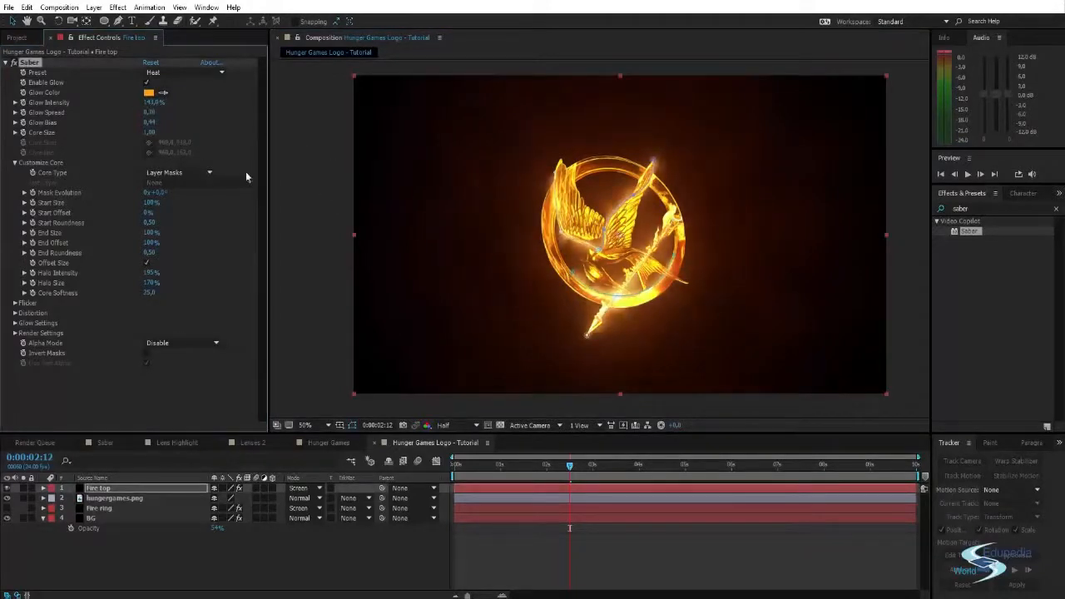
{"action": "left_click", "coordinate": [324, 198]}
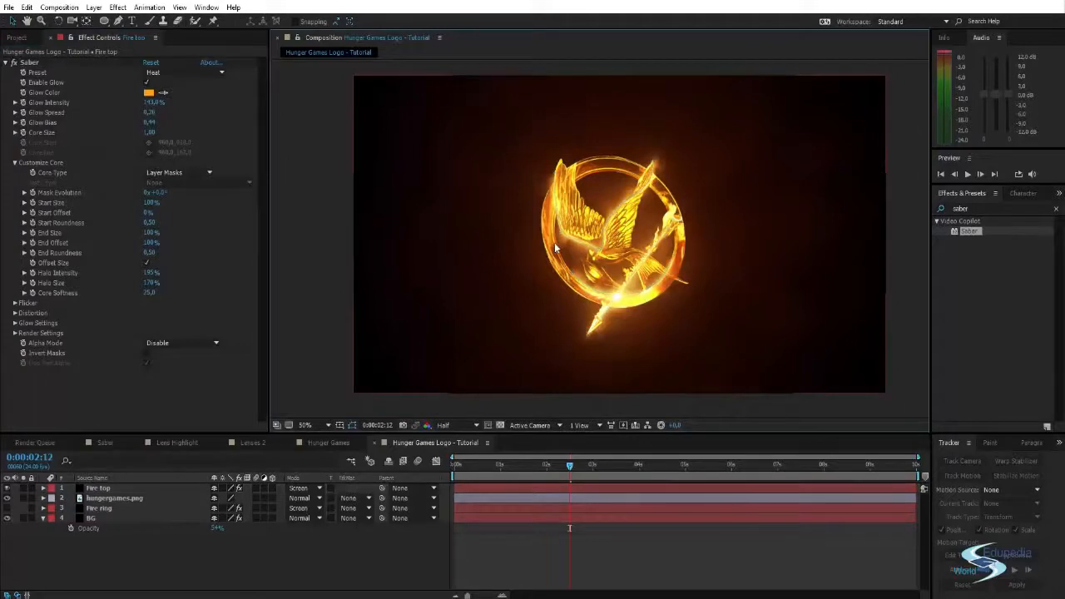
{"action": "key", "text": "space"}
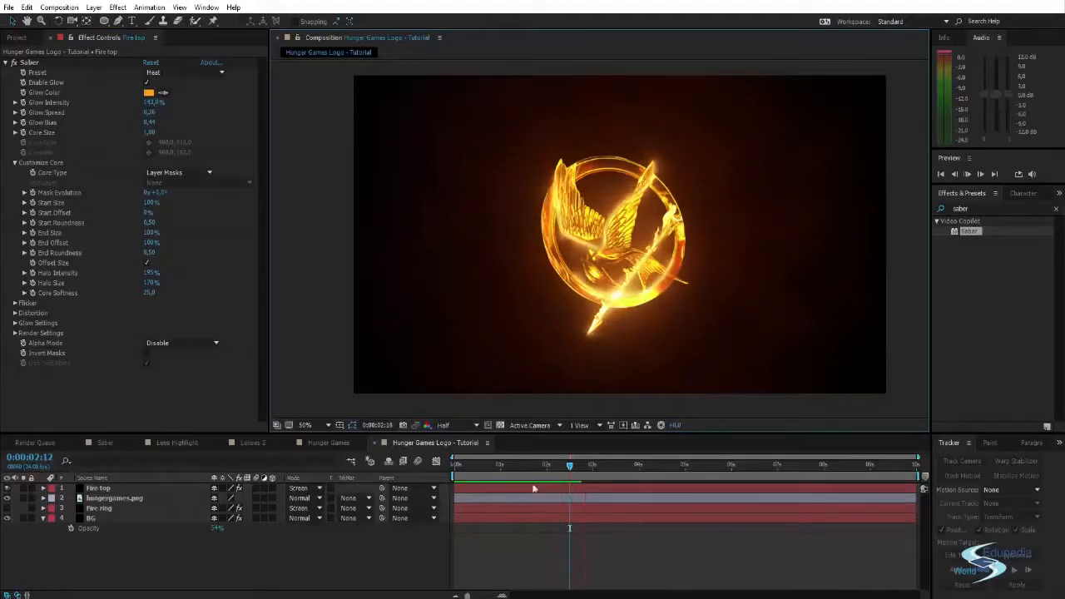
- At 0:00:01:20, set the Wind Direction Offset in the Fire top layer's Saber Glow Distortion to 47°
{"action": "mouse_move", "coordinate": [560, 465]}
{"action": "left_mouse_down"}
{"action": "mouse_move", "coordinate": [475, 465]}
{"action": "mouse_move", "coordinate": [539, 467]}
{"action": "left_mouse_up"}
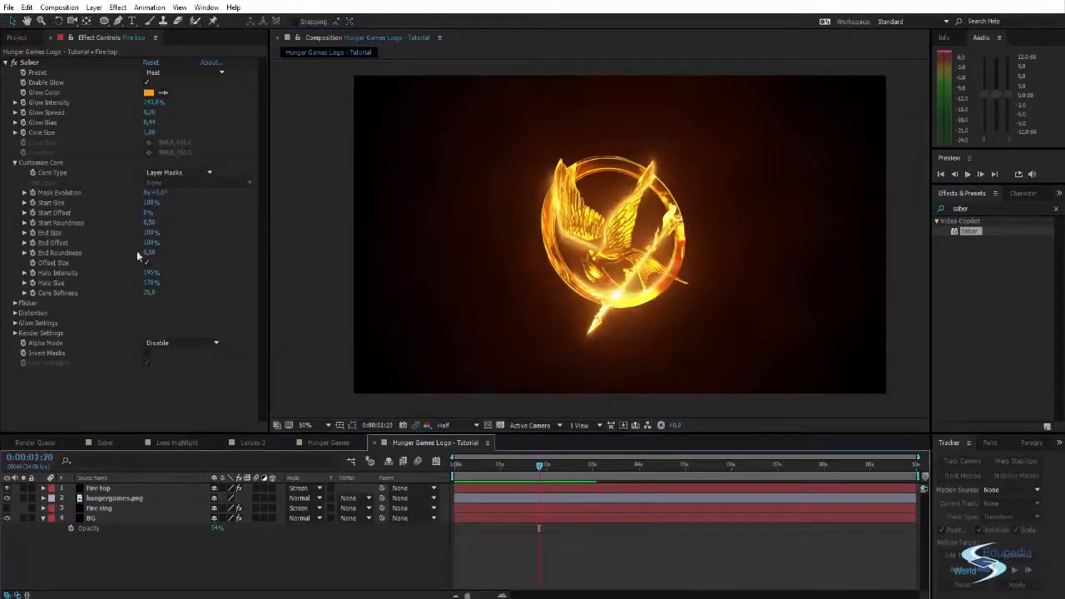
{"action": "left_click", "coordinate": [15, 313]}
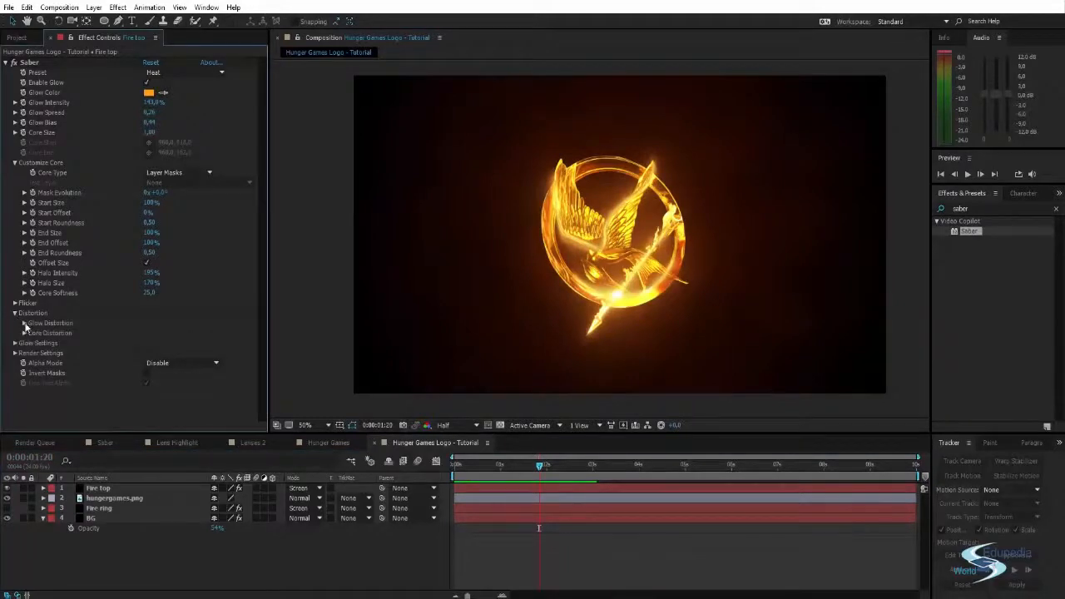
{"action": "left_click", "coordinate": [25, 323]}
{"action": "scroll", "coordinate": [171, 283], "scroll_direction": "down", "scroll_amount": 2}
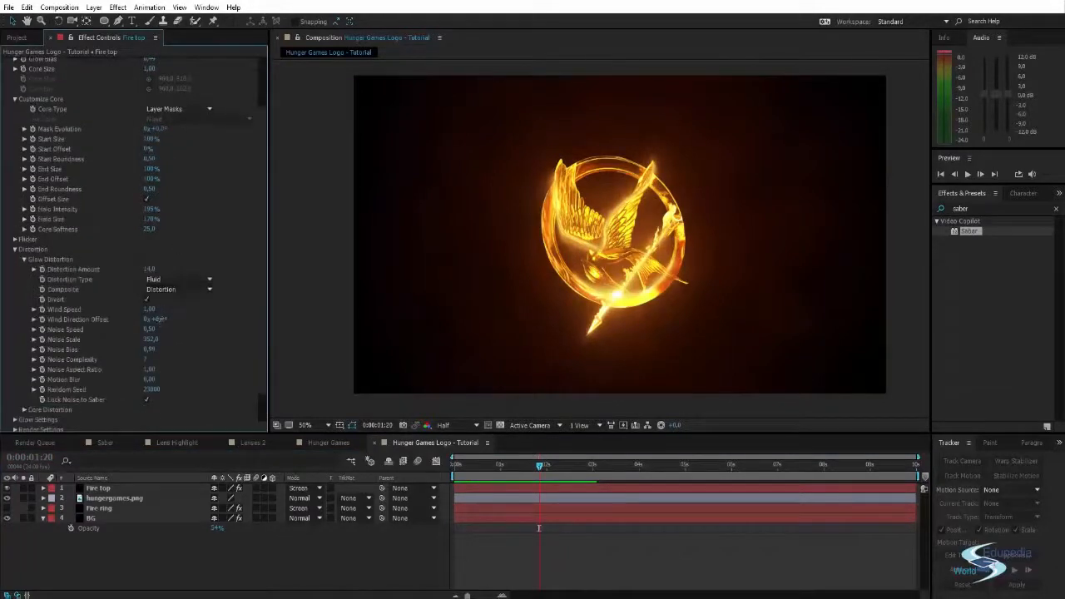
{"action": "left_click_drag", "start_coordinate": [158, 318], "coordinate": [173, 319]}
{"action": "left_click", "coordinate": [166, 318]}
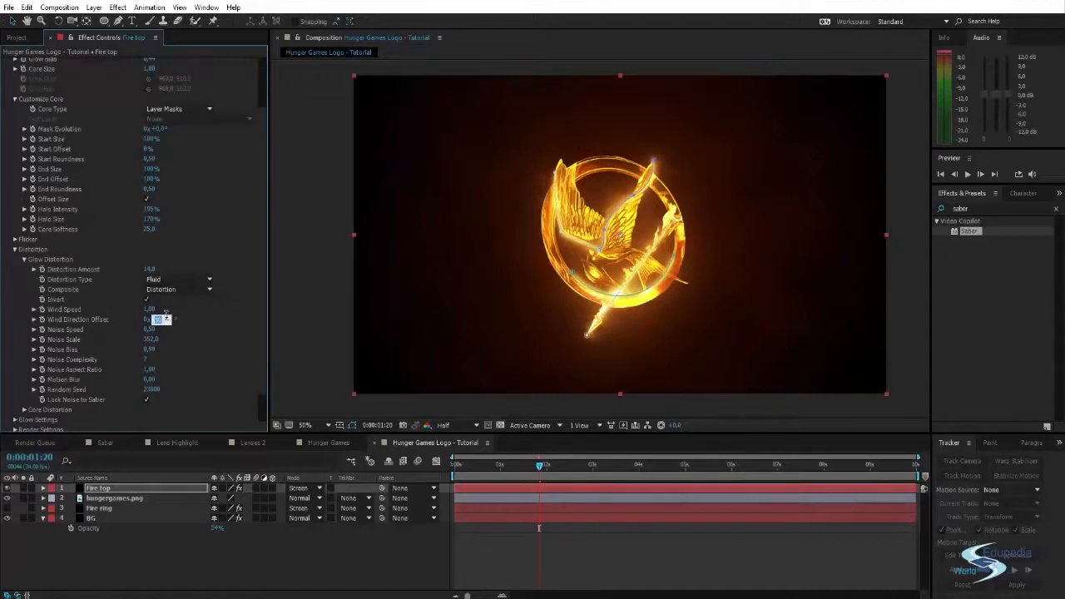
{"action": "key", "text": "Return"}
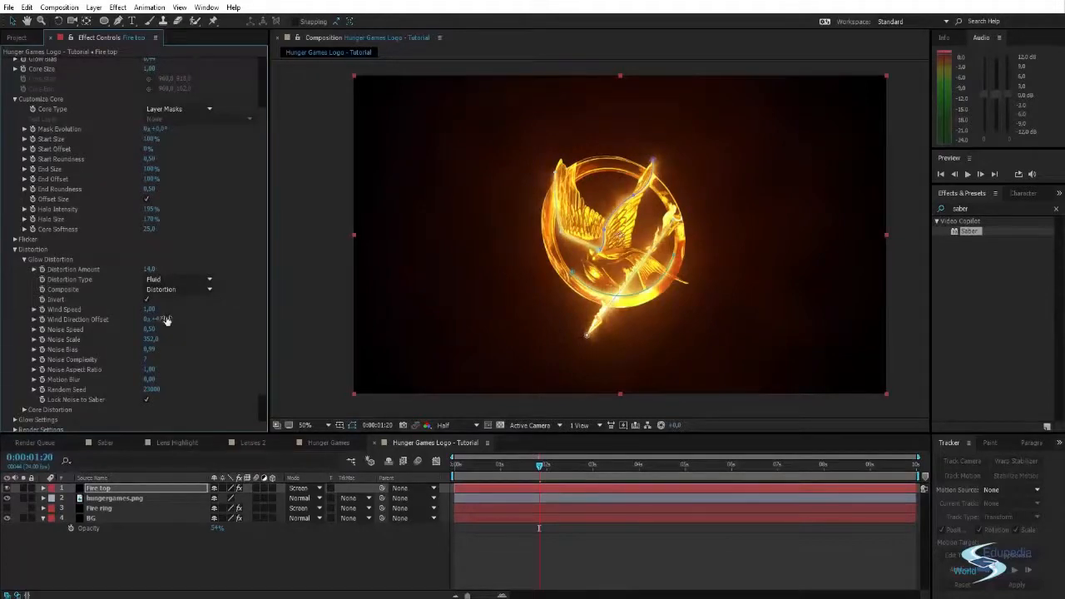
{"action": "left_click", "coordinate": [308, 269]}
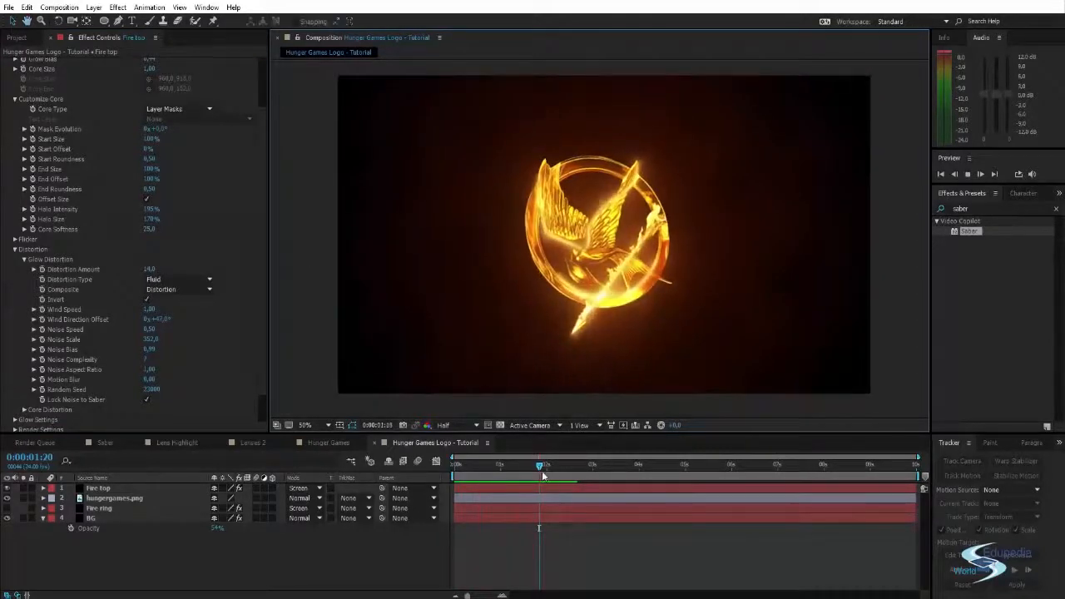
- Make the Fire ring layer visible again and preview both fire layers together at several points in the animation
{"action": "key", "text": "space"}
{"action": "left_click", "coordinate": [7, 507]}
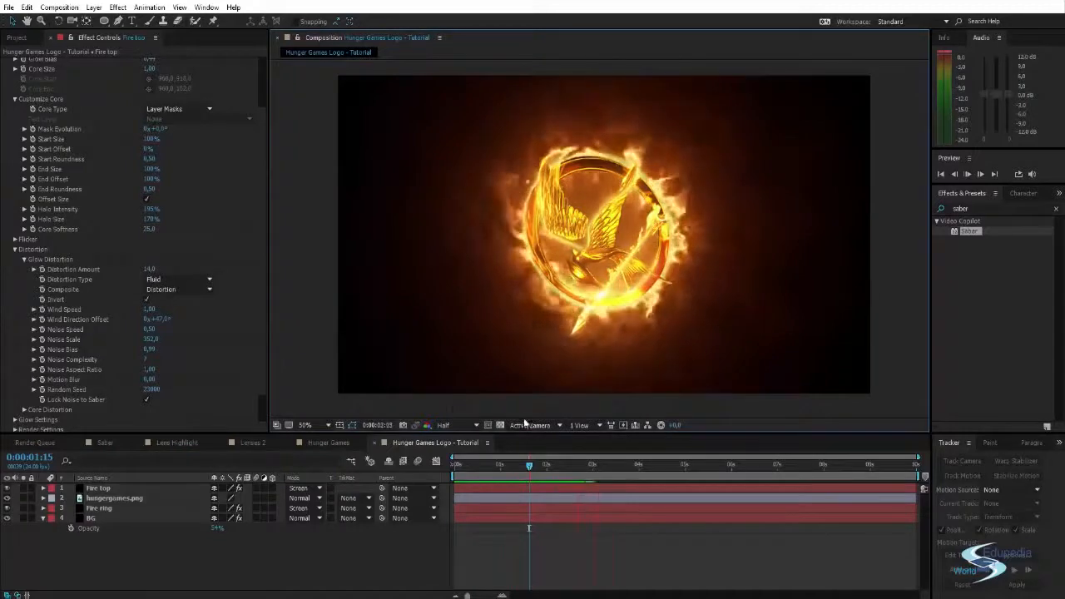
{"action": "left_click_drag", "start_coordinate": [548, 465], "coordinate": [595, 464]}
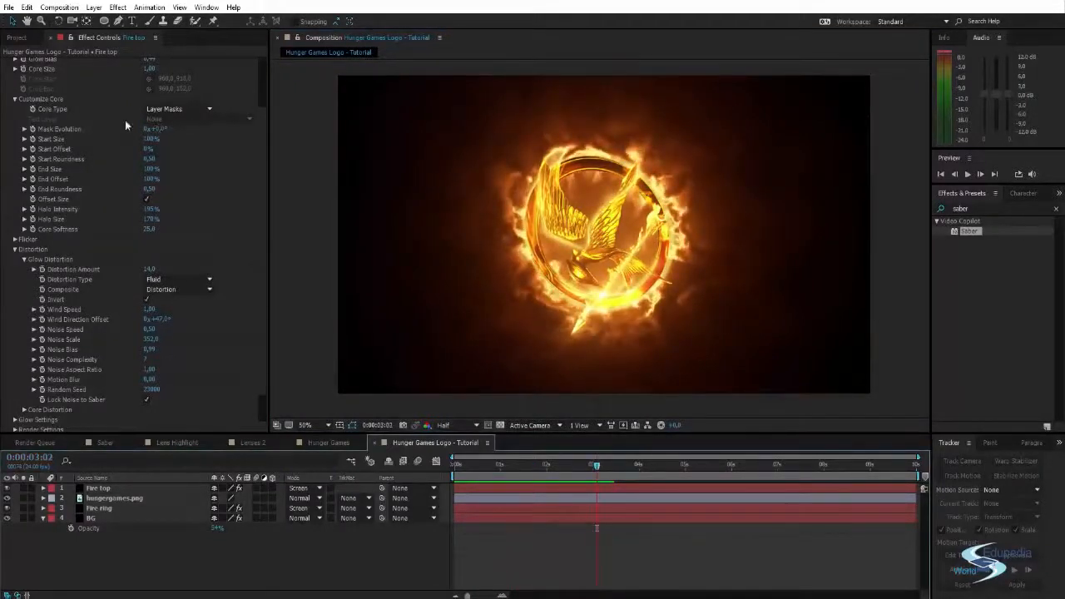
{"action": "scroll", "coordinate": [219, 190], "scroll_direction": "up", "scroll_amount": 3}
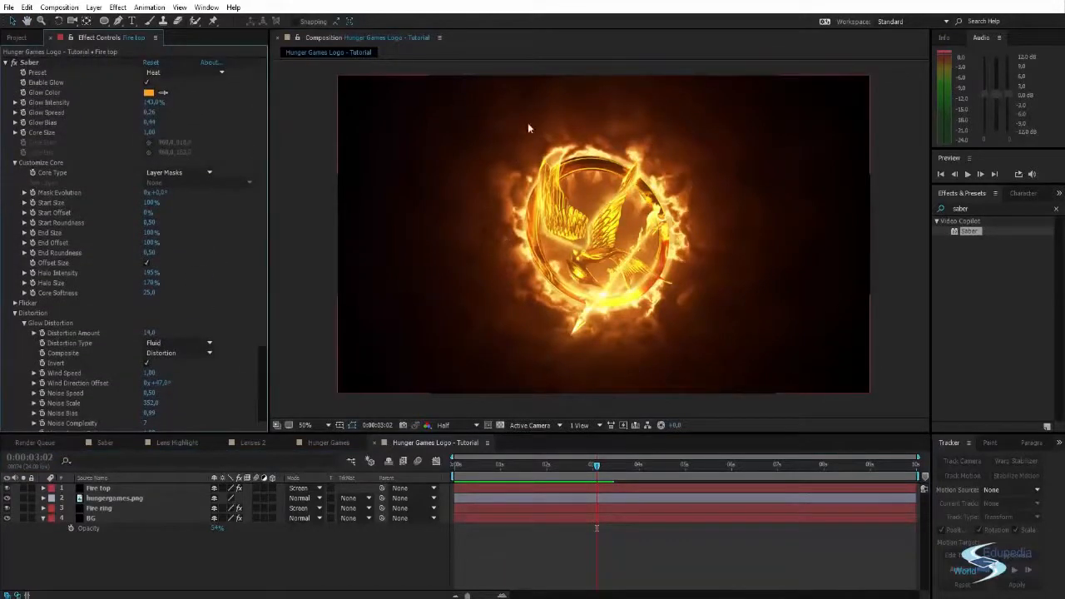
{"action": "left_click_drag", "start_coordinate": [575, 464], "coordinate": [513, 475]}
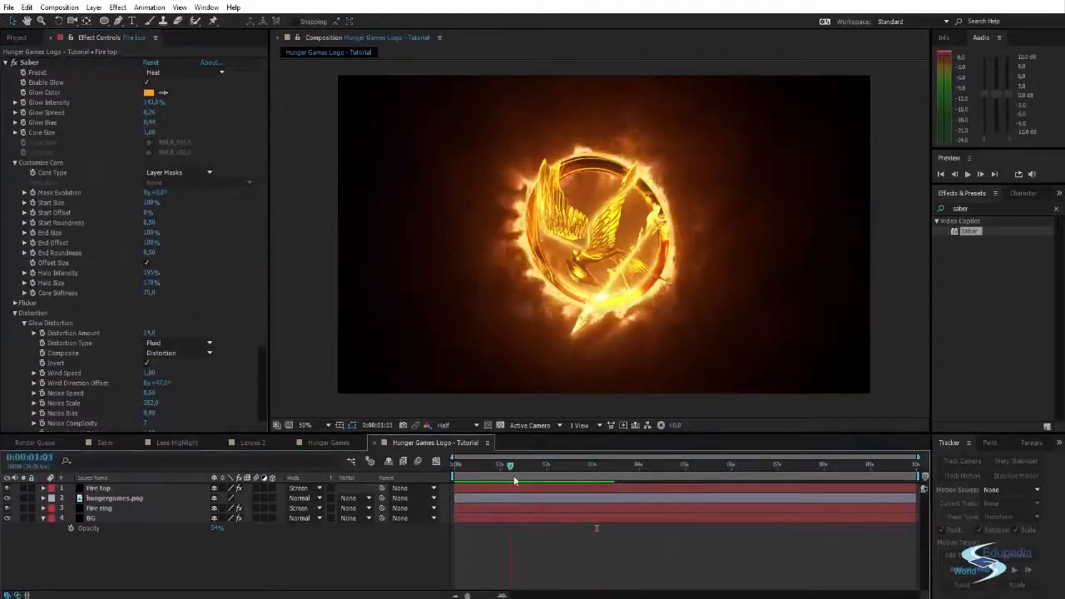
{"action": "key", "text": "space"}
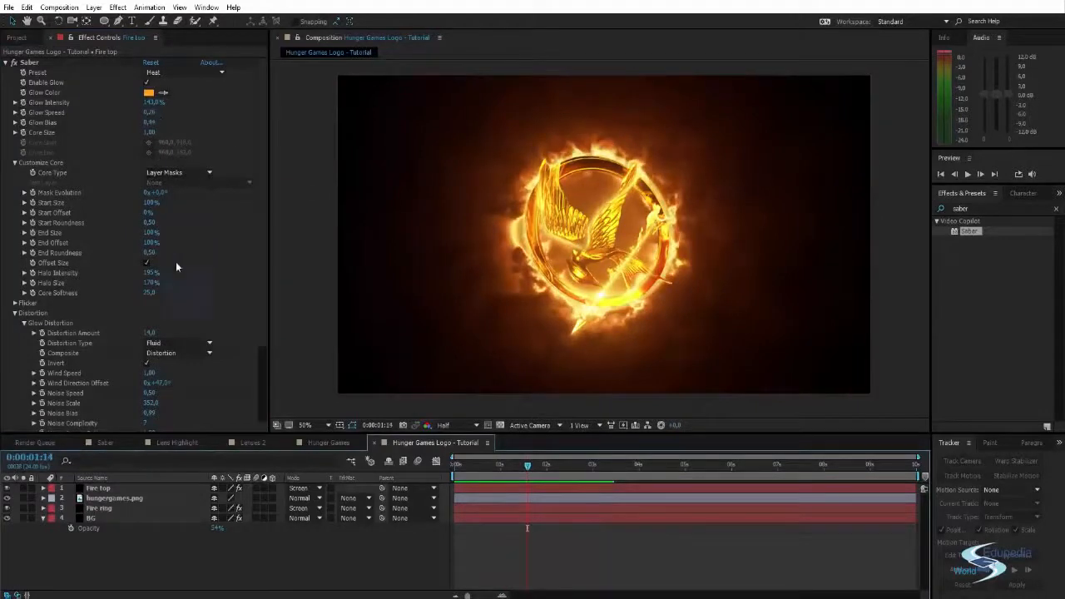
- Expand the Fire top layer's Saber Glow Settings and try a Glow 1 Intensity of 1.50
{"action": "scroll", "coordinate": [115, 265], "scroll_direction": "down", "scroll_amount": 4}
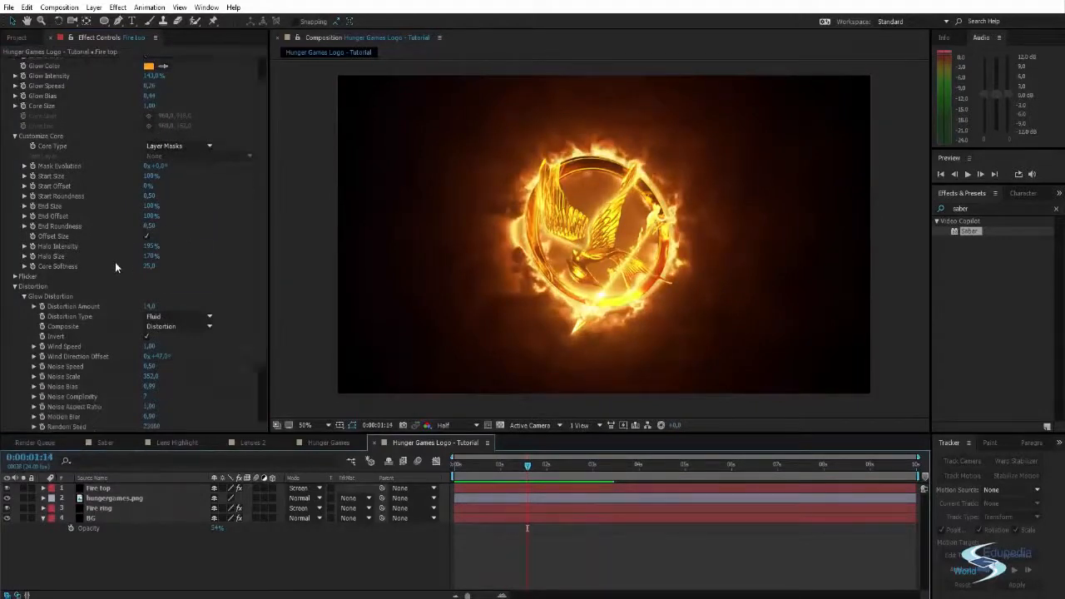
{"action": "left_click", "coordinate": [16, 387]}
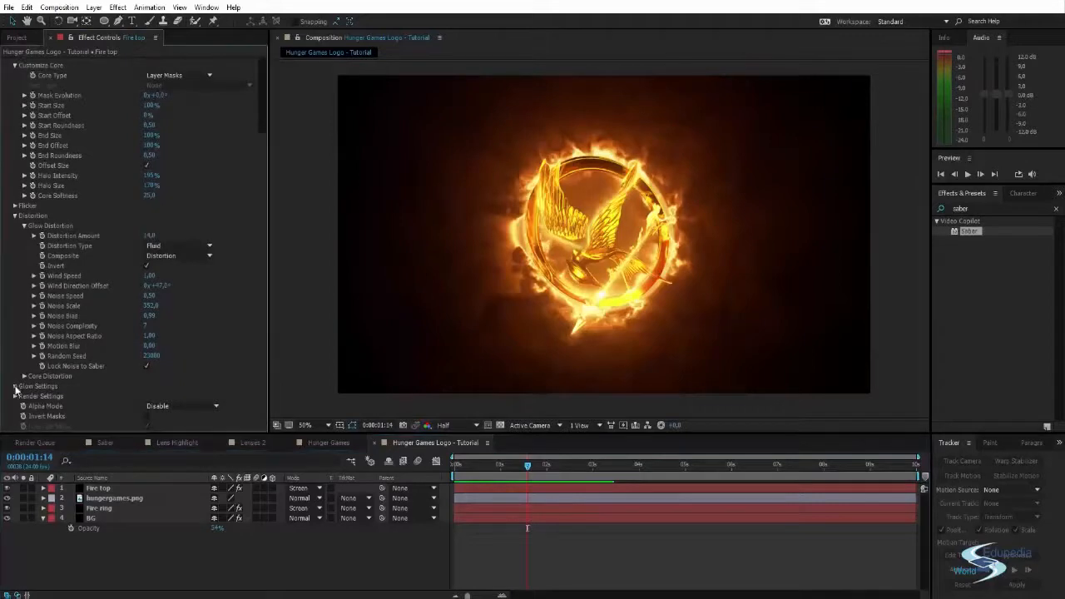
{"action": "scroll", "coordinate": [118, 328], "scroll_direction": "down", "scroll_amount": 4}
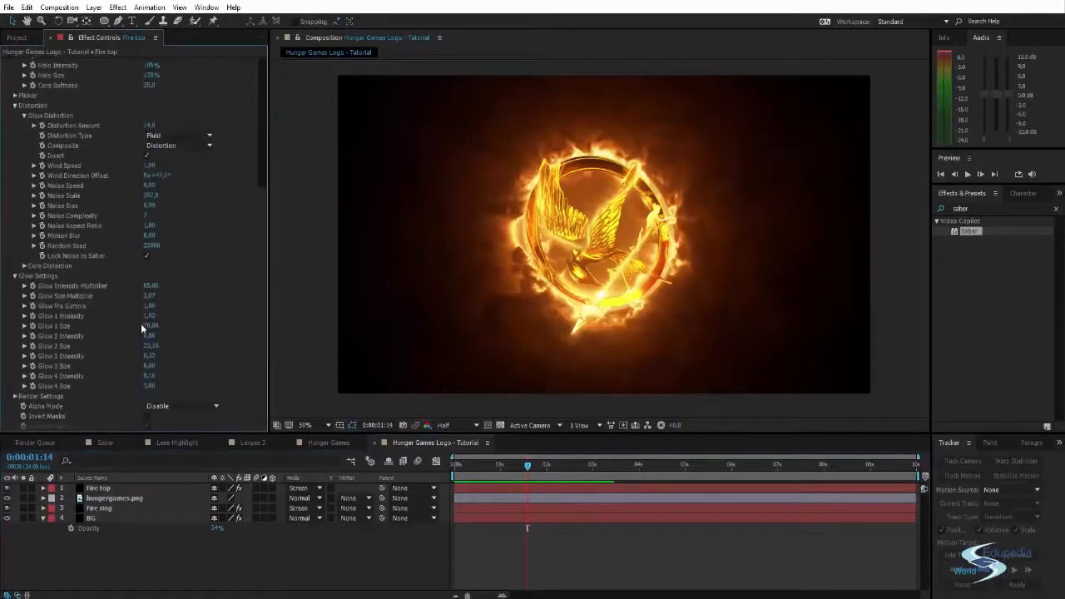
{"action": "left_click_drag", "start_coordinate": [150, 317], "coordinate": [122, 323]}
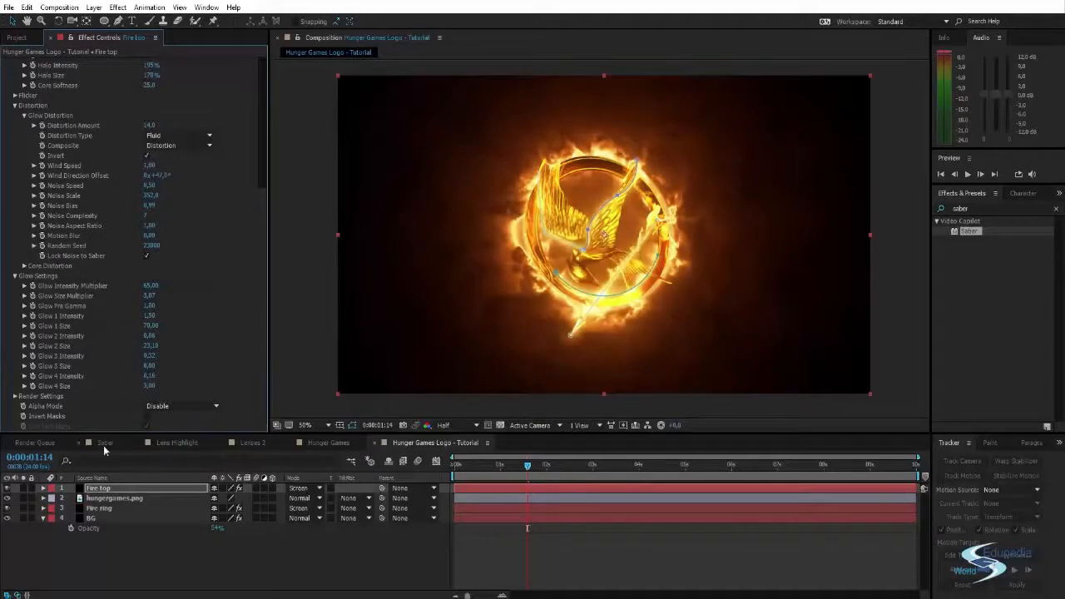
- In the Fire ring layer's Saber Glow Settings, set Glow 1 Intensity to 1.40 and Glow 1 Size to 26, and preview the animation
{"action": "left_click", "coordinate": [99, 507]}
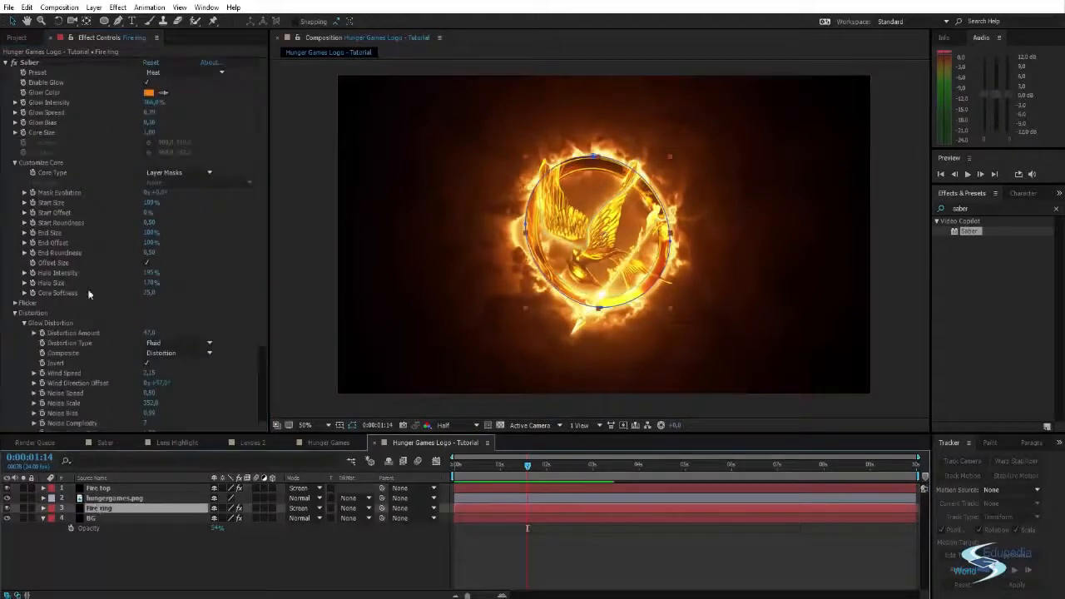
{"action": "scroll", "coordinate": [89, 293], "scroll_direction": "down", "scroll_amount": 4}
{"action": "left_click", "coordinate": [15, 387]}
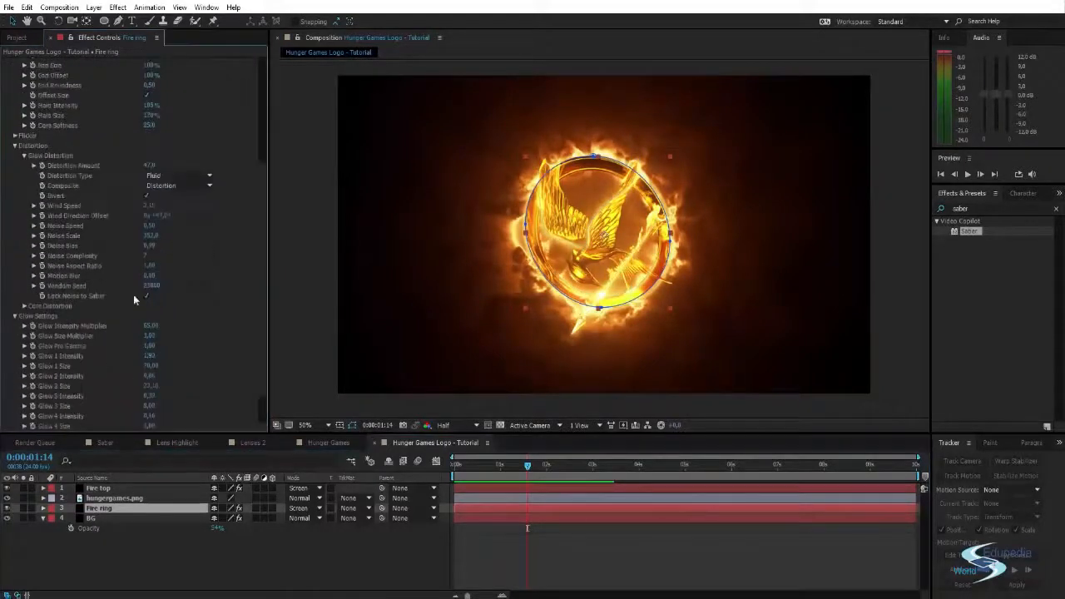
{"action": "scroll", "coordinate": [105, 356], "scroll_direction": "down", "scroll_amount": 4}
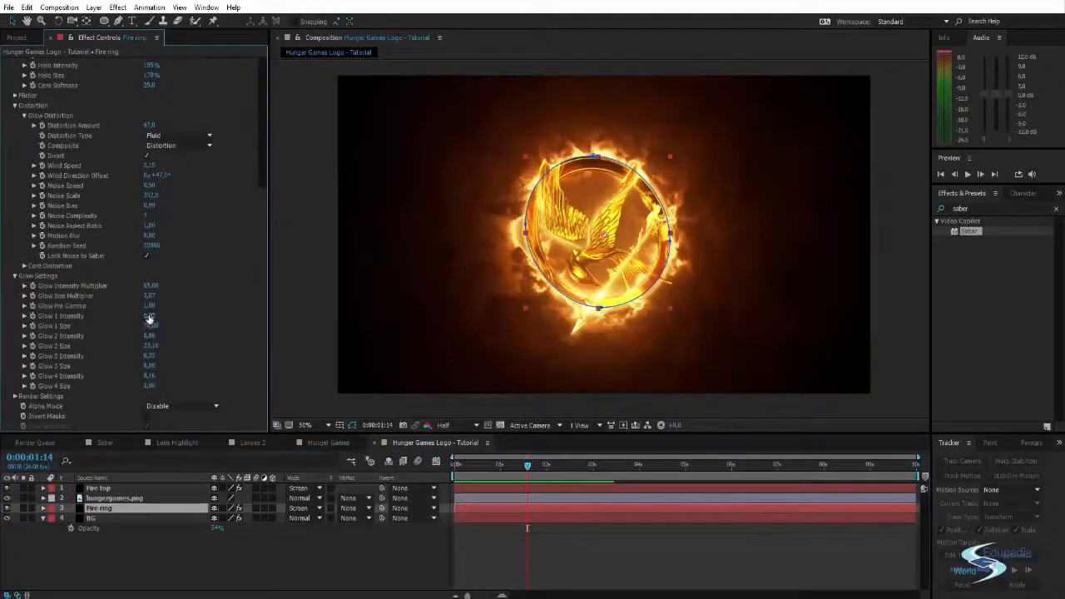
{"action": "left_click_drag", "start_coordinate": [148, 319], "coordinate": [133, 320]}
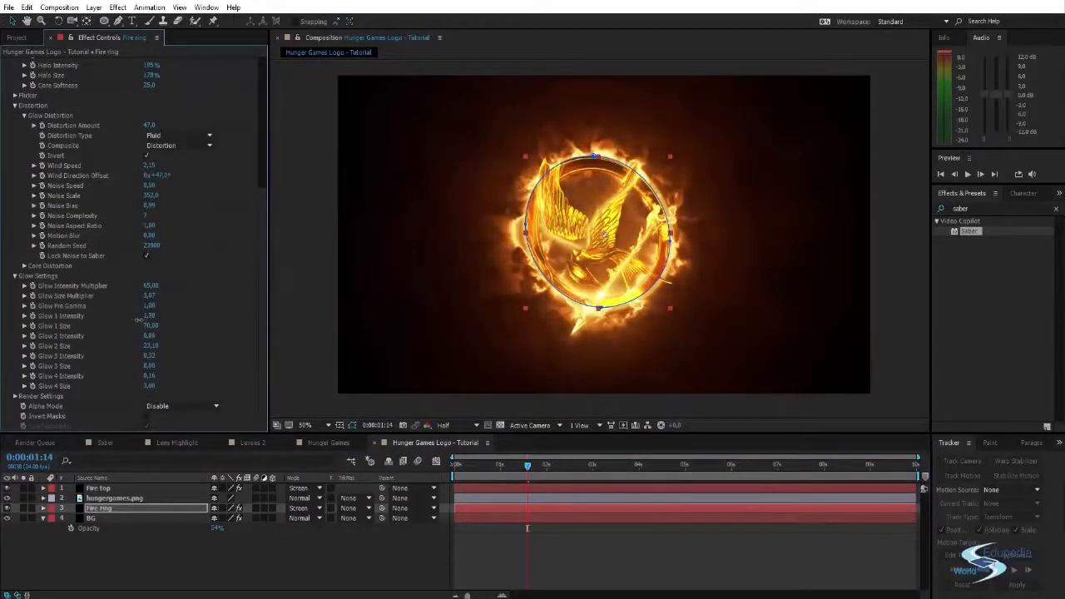
{"action": "left_click_drag", "start_coordinate": [150, 327], "coordinate": [132, 332]}
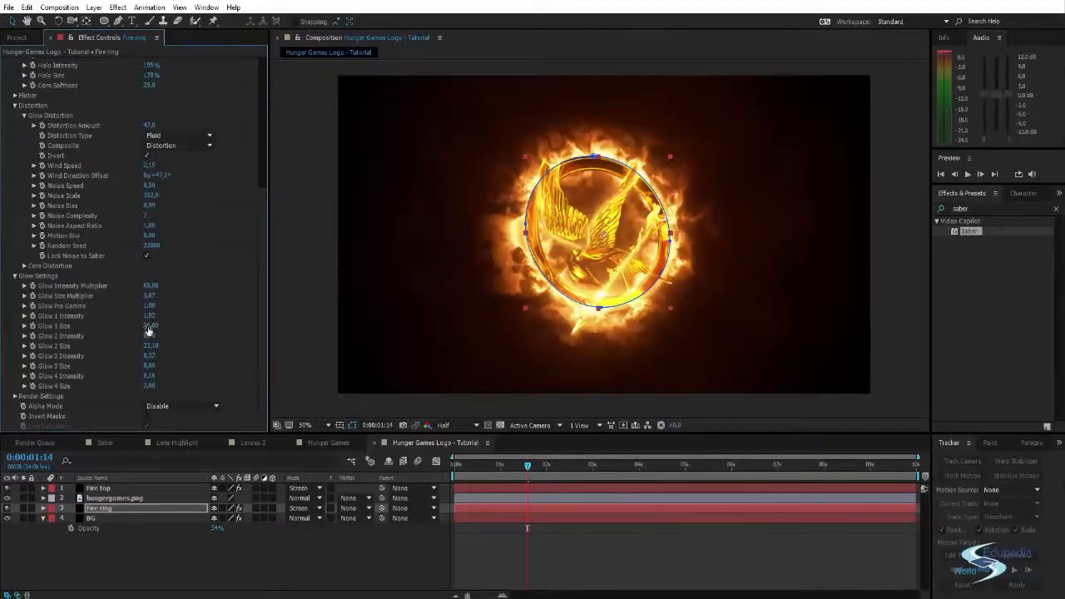
{"action": "mouse_move", "coordinate": [149, 319]}
{"action": "left_mouse_down"}
{"action": "mouse_move", "coordinate": [134, 320]}
{"action": "mouse_move", "coordinate": [143, 325]}
{"action": "left_mouse_up"}
{"action": "left_click", "coordinate": [312, 300]}
{"action": "key", "text": "space"}
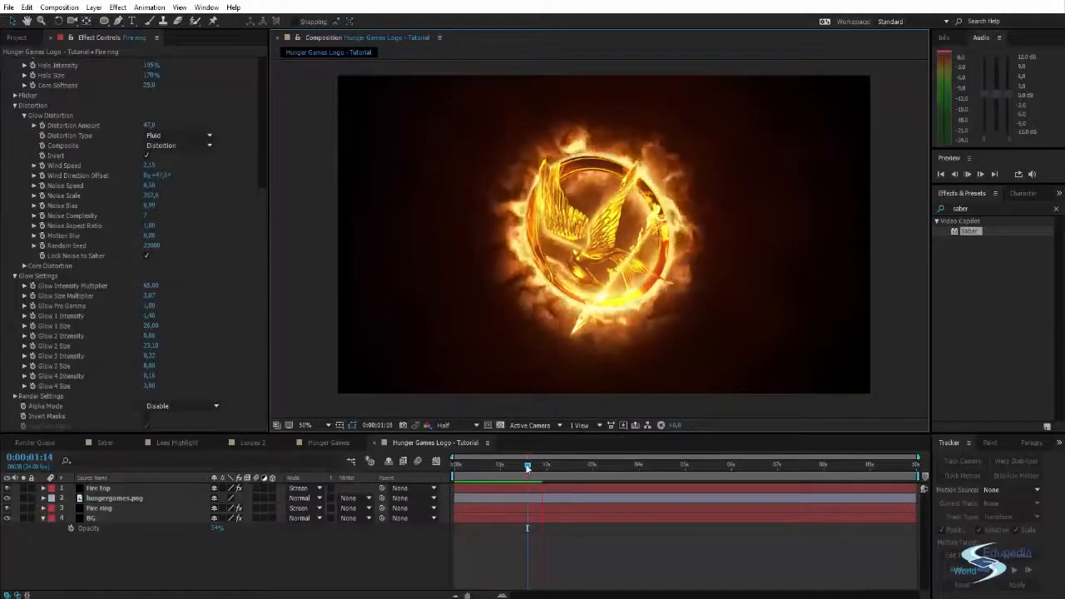
- At 0:00:01:10, set the Fire ring's Glow 1 Size to 33, Glow 2 Intensity to 0.40 and Glow 2 Size to 15, and preview the result
{"action": "mouse_move", "coordinate": [528, 467]}
{"action": "left_mouse_down"}
{"action": "mouse_move", "coordinate": [501, 466]}
{"action": "mouse_move", "coordinate": [516, 466]}
{"action": "left_mouse_up"}
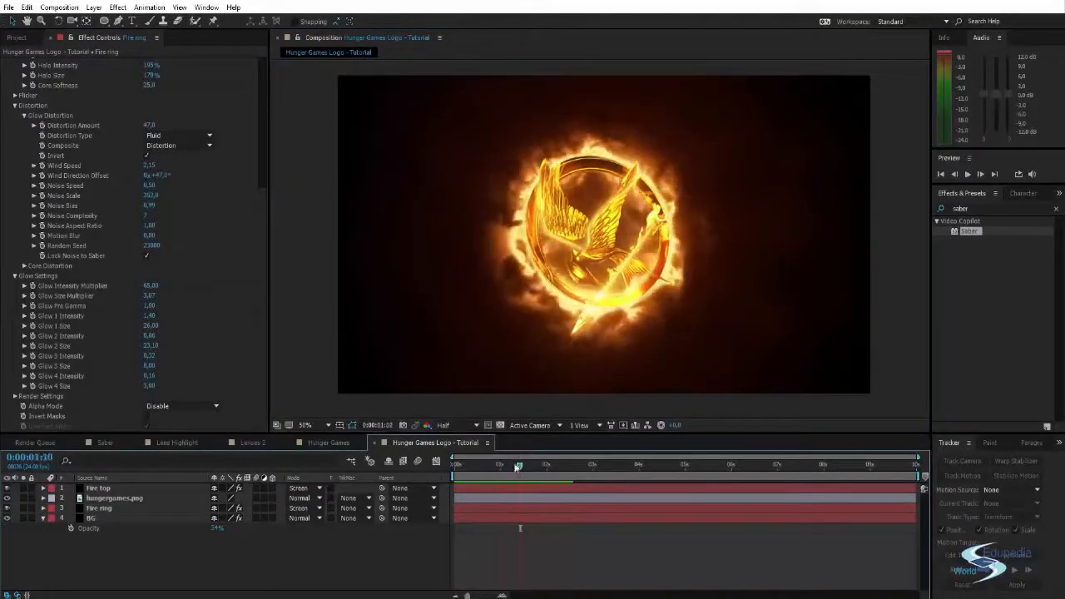
{"action": "left_click", "coordinate": [150, 322]}
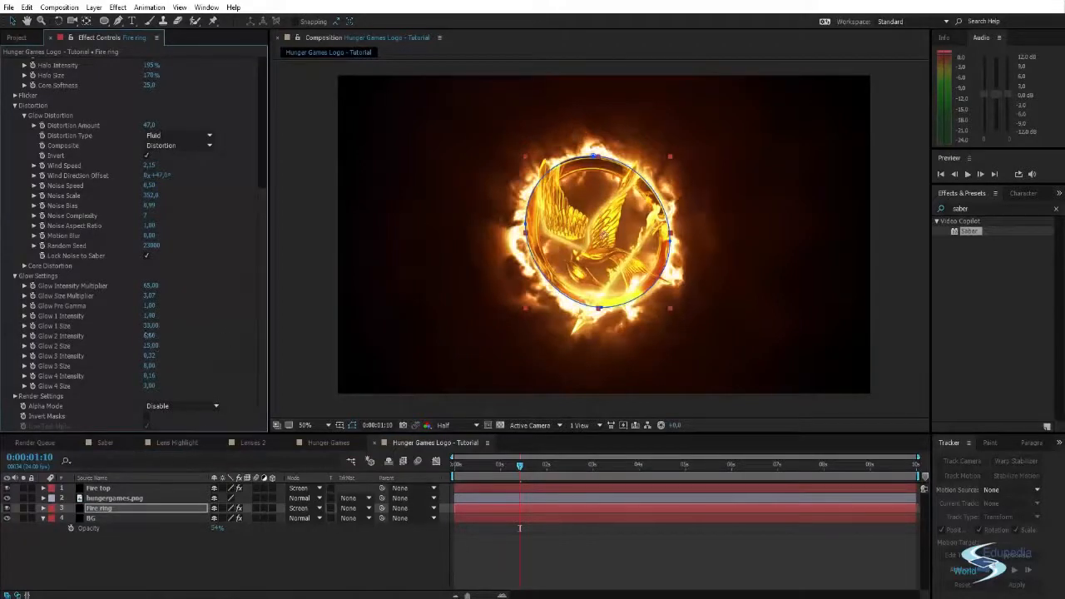
{"action": "left_click_drag", "start_coordinate": [148, 335], "coordinate": [144, 339]}
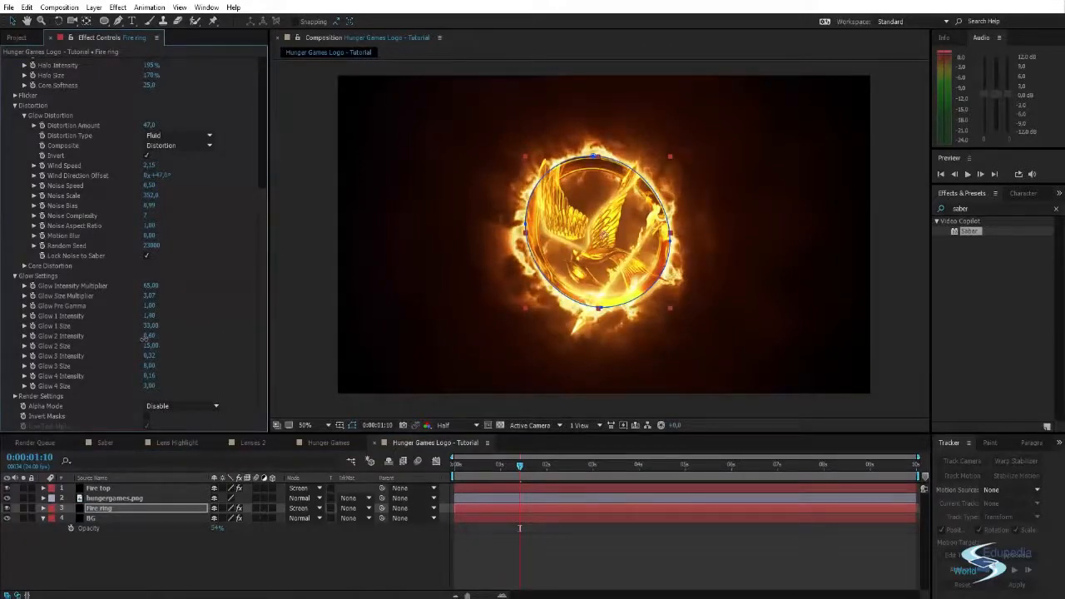
{"action": "left_click", "coordinate": [332, 239]}
{"action": "key", "text": "space"}
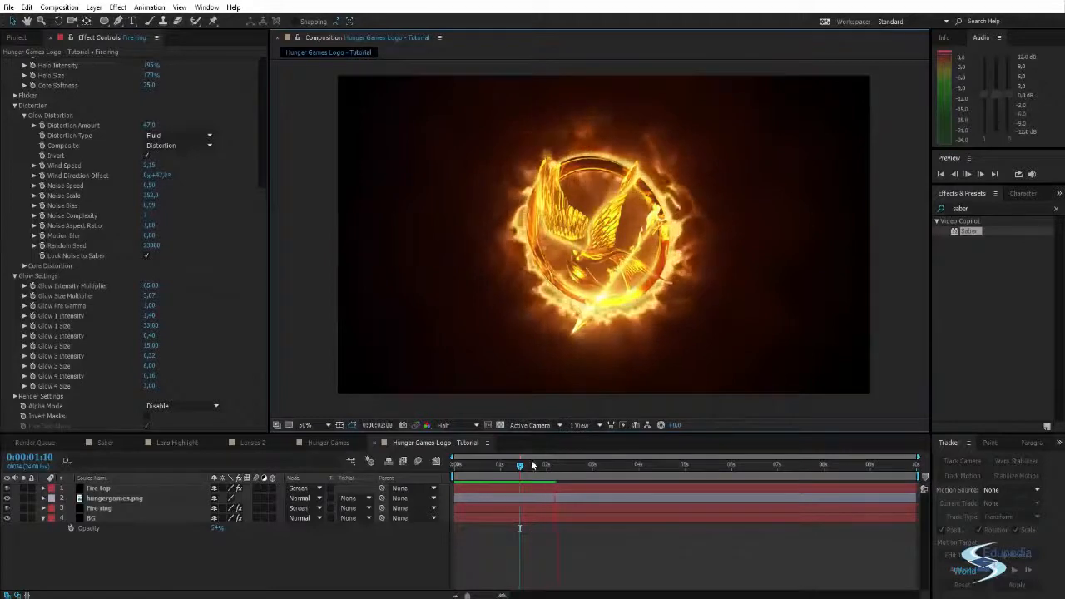
- Compare the fire look with the finished Hunger Games composition, and return to the tutorial composition at 0:00:02:00
{"action": "left_click", "coordinate": [334, 443]}
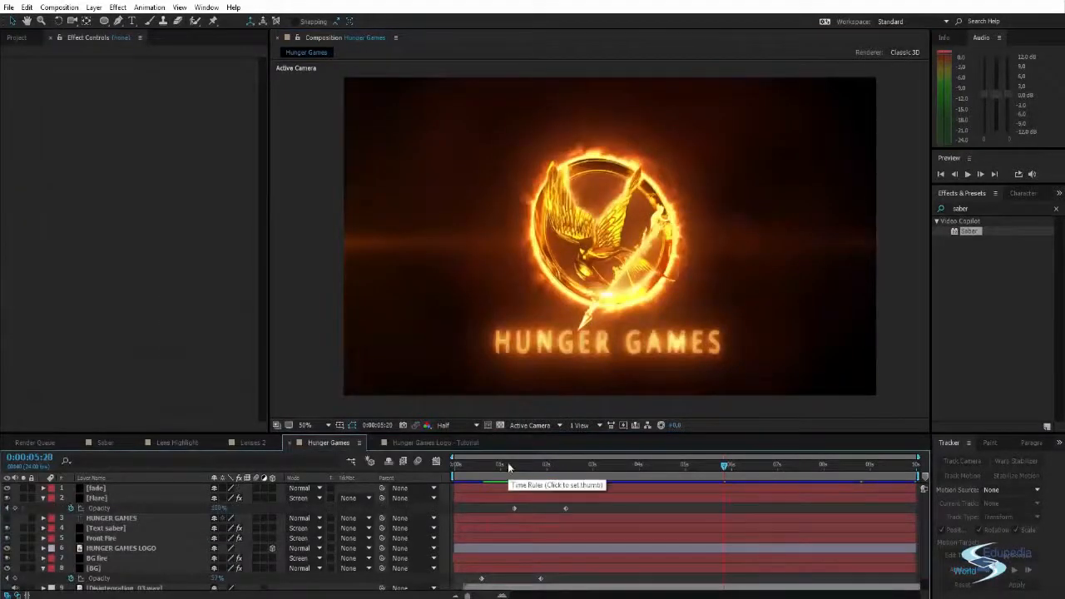
{"action": "left_click_drag", "start_coordinate": [549, 464], "coordinate": [674, 465]}
{"action": "left_click", "coordinate": [406, 443]}
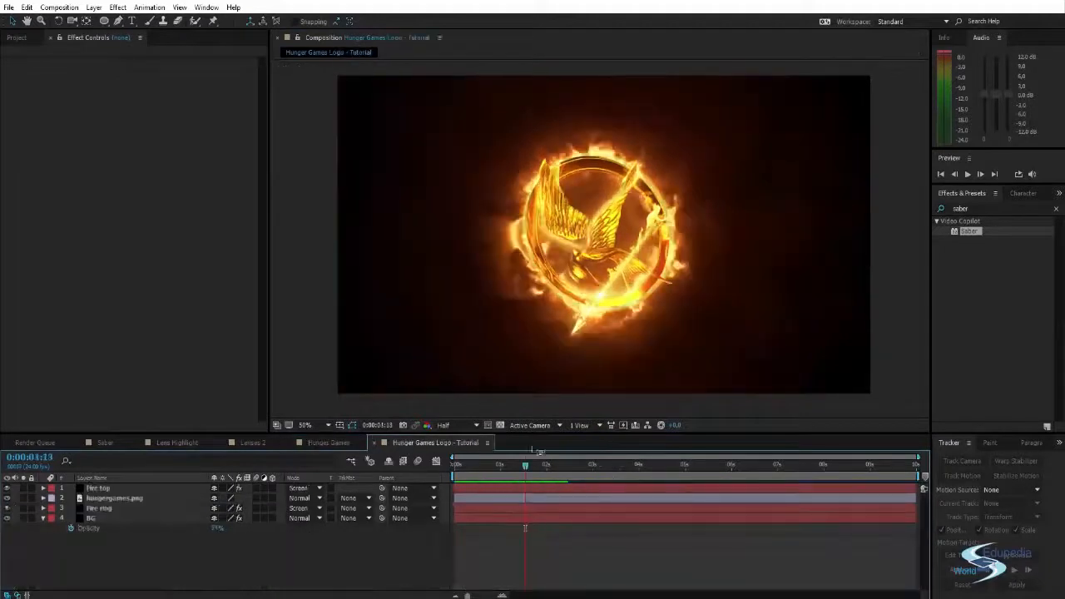
{"action": "left_click_drag", "start_coordinate": [476, 471], "coordinate": [547, 475]}
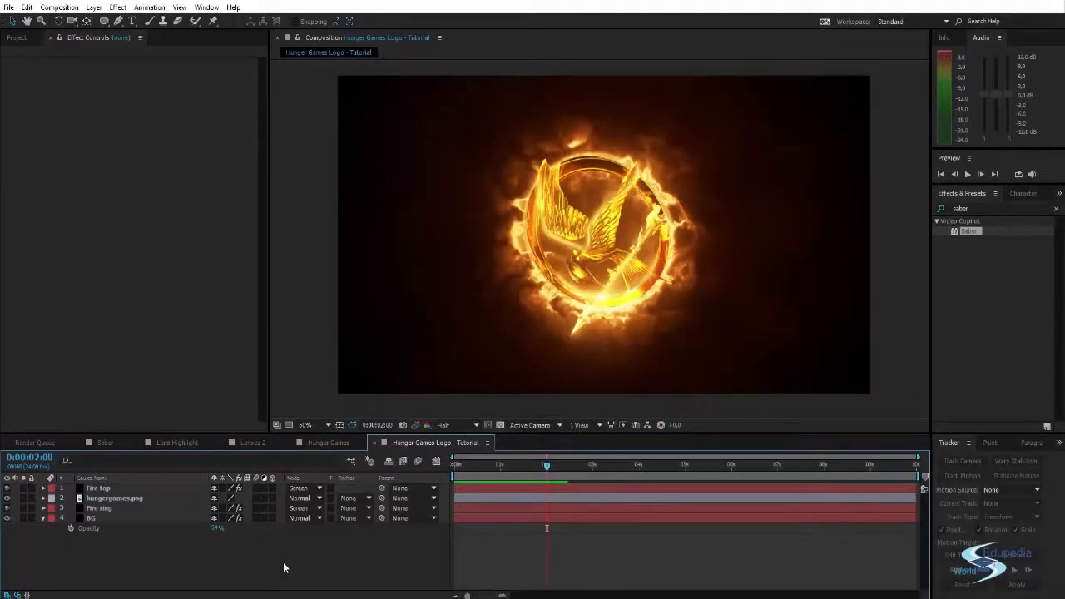
- Add a null object to the composition and apply the Curves effect to the Fire top layer
{"action": "key", "text": "ctrl+alt+shift+y"}
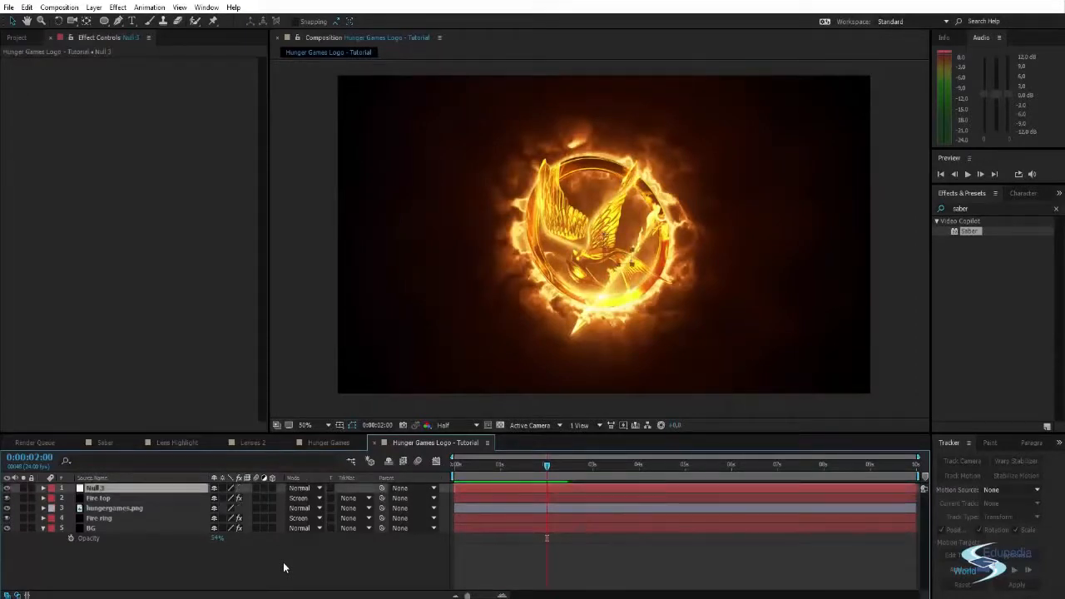
{"action": "left_click", "coordinate": [980, 208]}
{"action": "type", "text": "cu"}
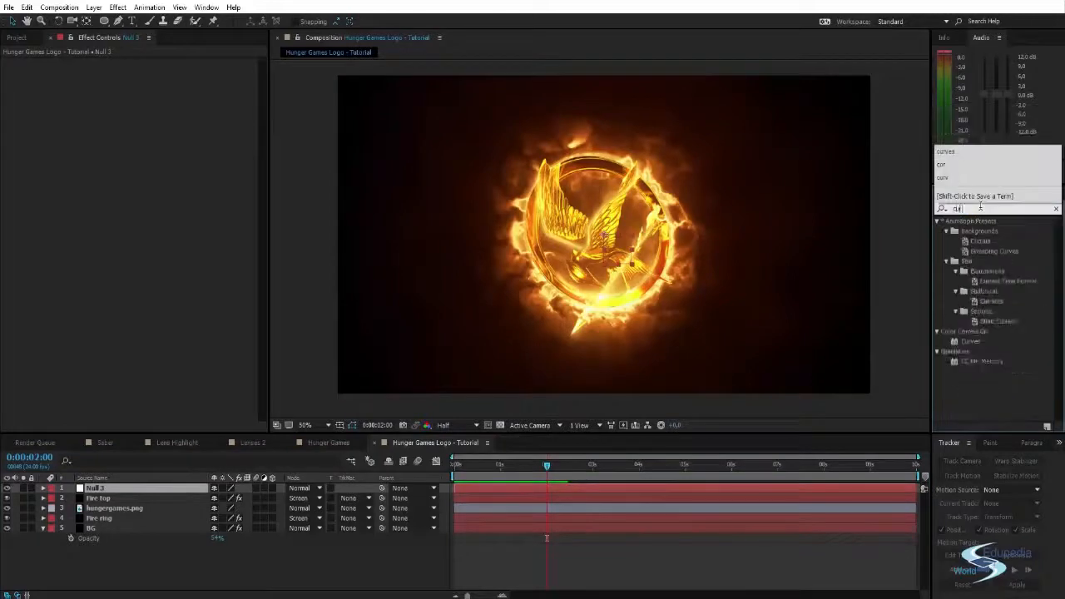
{"action": "type", "text": "rves"}
{"action": "left_click_drag", "start_coordinate": [970, 260], "coordinate": [605, 218]}
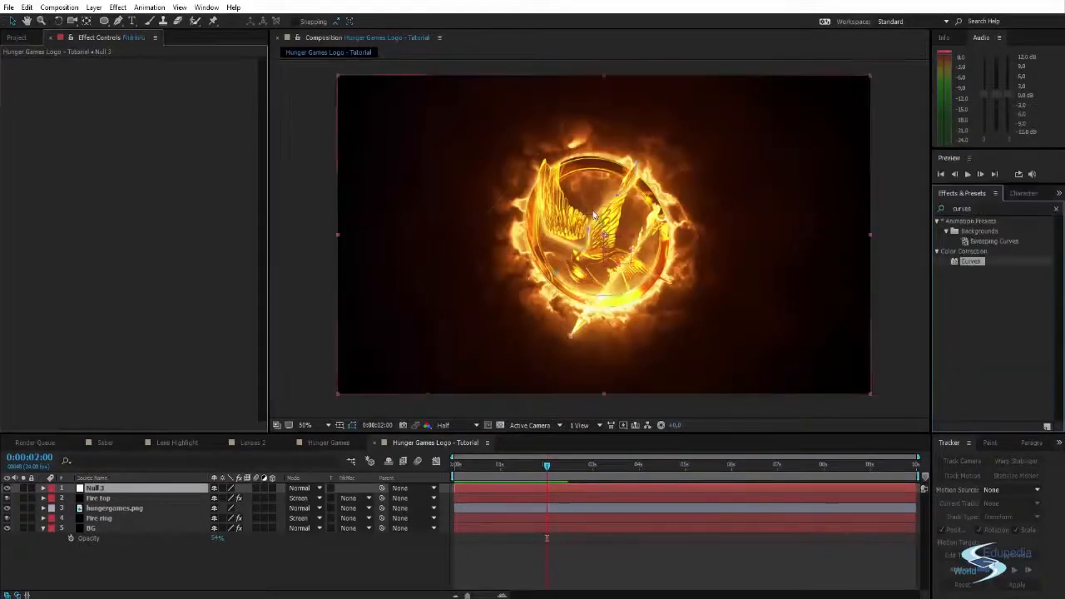
- Shape the Fire top layer's RGB curve into a contrast S-curve with raised highlights and lowered shadows
{"action": "left_click_drag", "start_coordinate": [125, 288], "coordinate": [123, 285]}
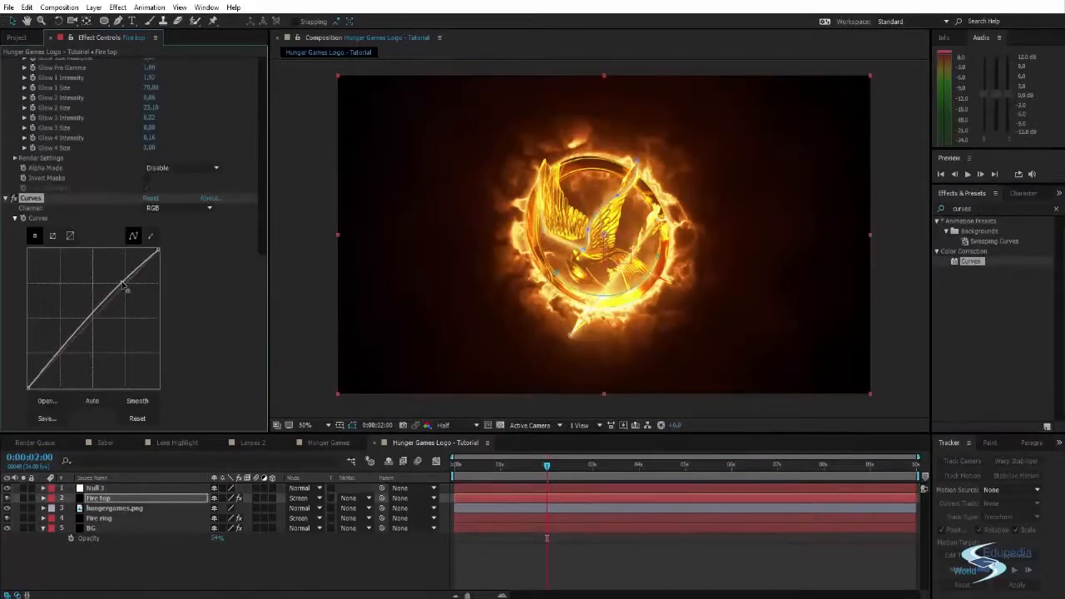
{"action": "left_click_drag", "start_coordinate": [63, 349], "coordinate": [81, 363]}
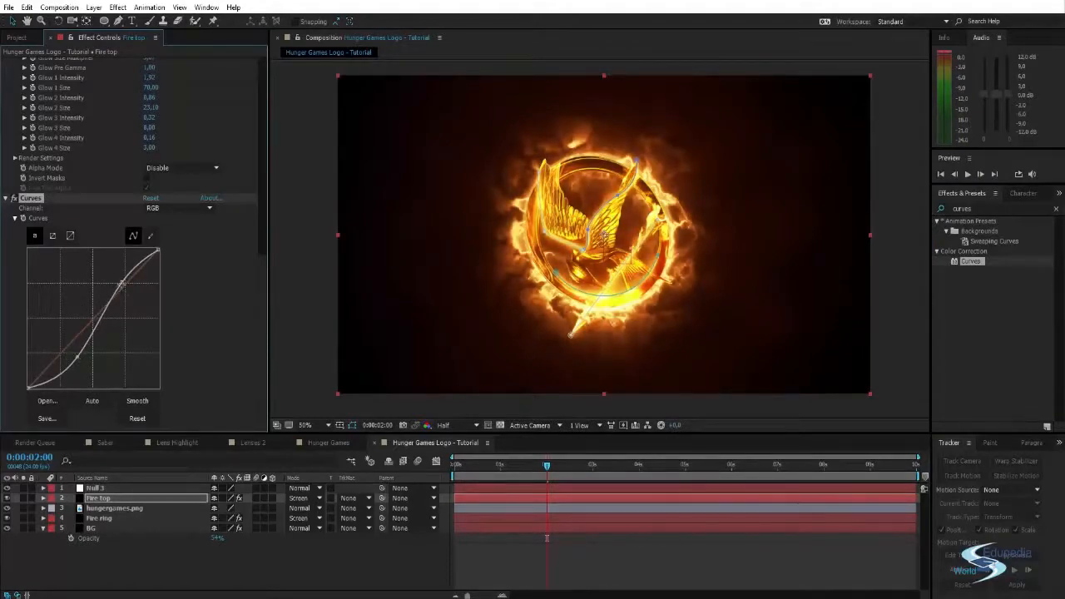
{"action": "left_click_drag", "start_coordinate": [121, 284], "coordinate": [122, 289]}
{"action": "left_click_drag", "start_coordinate": [81, 356], "coordinate": [73, 352]}
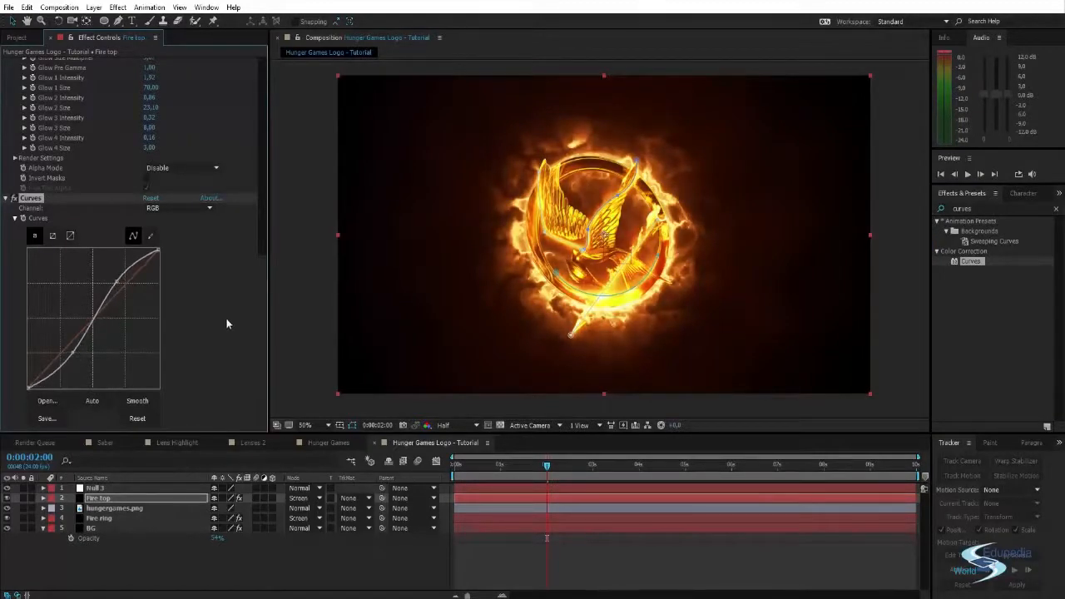
{"action": "left_click", "coordinate": [312, 294]}
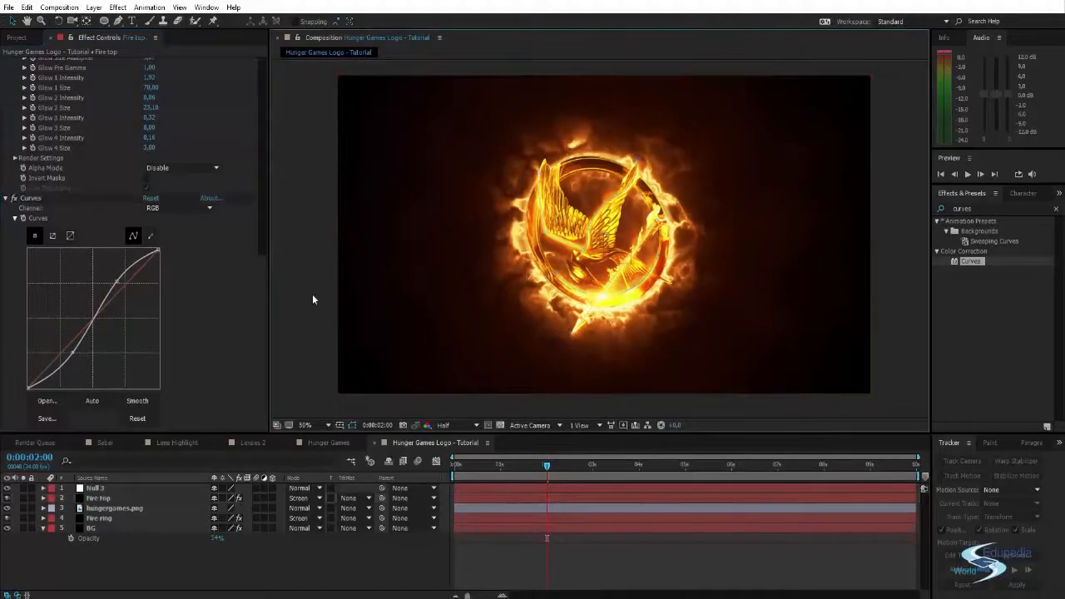
- Compare Fire top with Curves off and on, and lower the curve's shadow point slightly
{"action": "left_click", "coordinate": [14, 200]}
{"action": "left_click", "coordinate": [14, 200]}
{"action": "left_click", "coordinate": [14, 200]}
{"action": "left_click", "coordinate": [14, 199]}
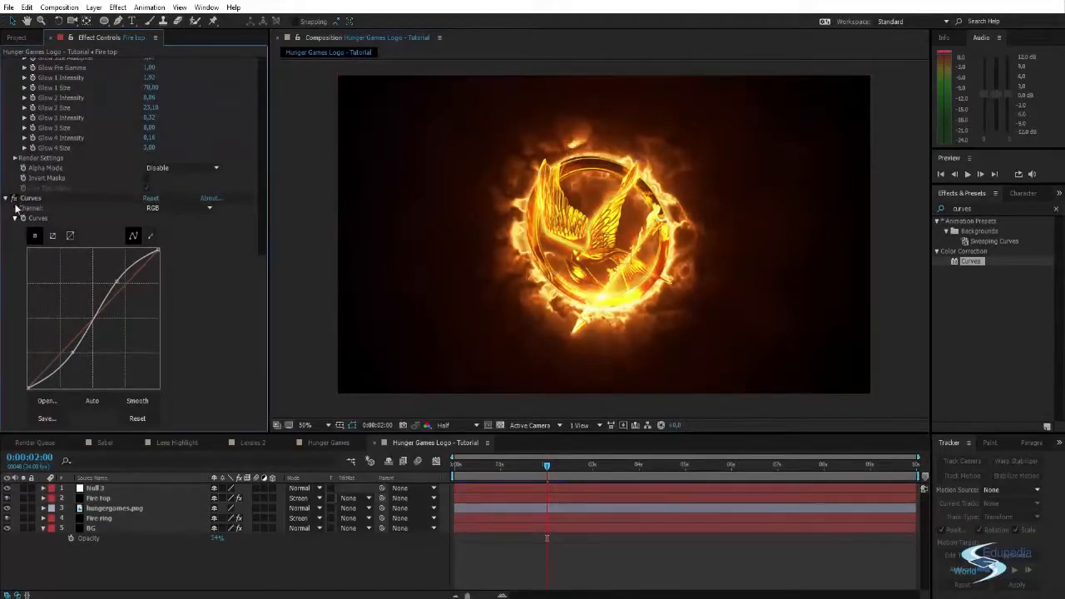
{"action": "mouse_move", "coordinate": [73, 352]}
{"action": "left_mouse_down"}
{"action": "mouse_move", "coordinate": [81, 370]}
{"action": "mouse_move", "coordinate": [71, 356]}
{"action": "left_mouse_up"}
{"action": "left_click", "coordinate": [312, 275]}
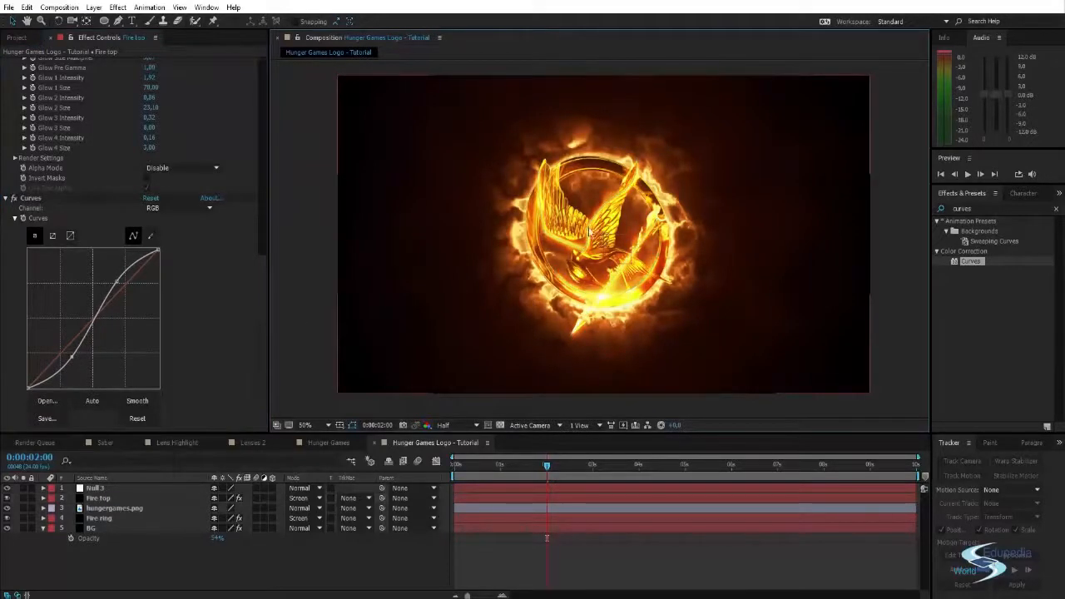
- Change the Fire top layer's Saber Glow Color to a deeper, redder orange
{"action": "left_click", "coordinate": [109, 499]}
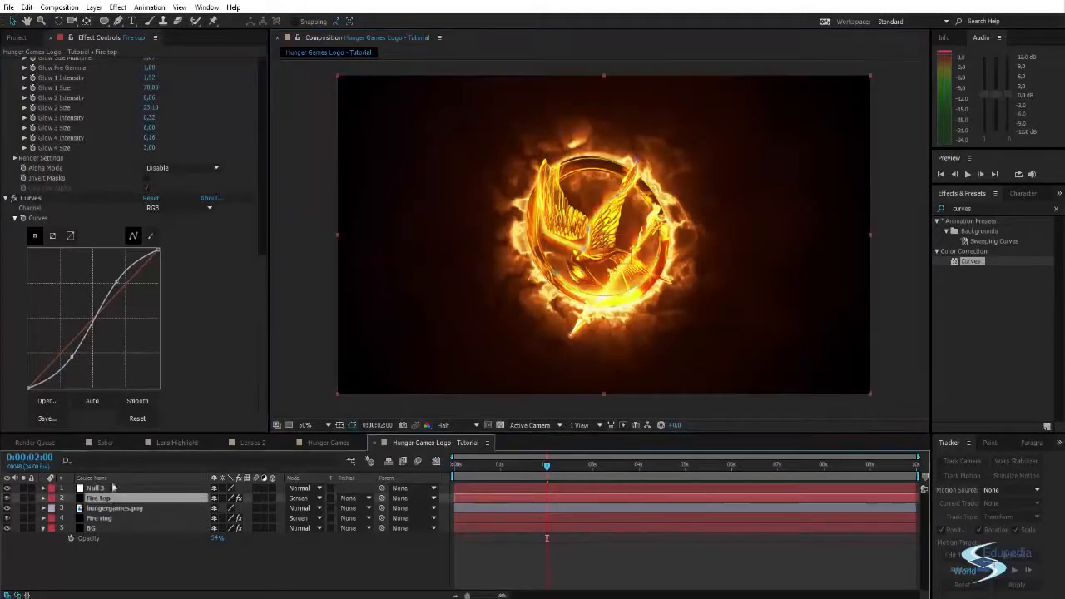
{"action": "scroll", "coordinate": [156, 231], "scroll_direction": "up", "scroll_amount": 3}
{"action": "scroll", "coordinate": [156, 232], "scroll_direction": "up", "scroll_amount": 7}
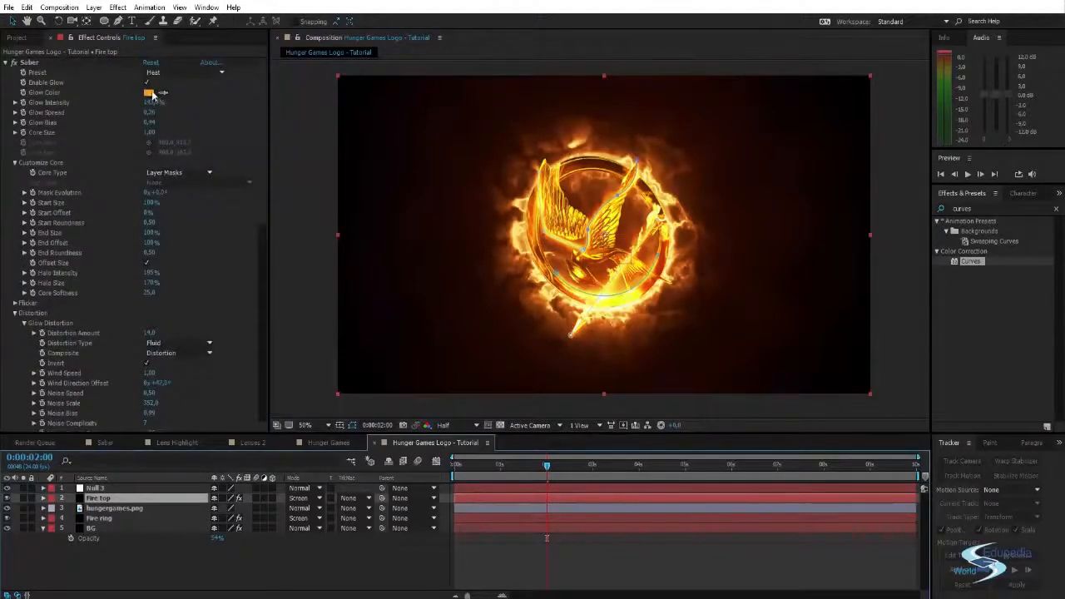
{"action": "left_click", "coordinate": [151, 93]}
{"action": "left_click_drag", "start_coordinate": [881, 167], "coordinate": [900, 155]}
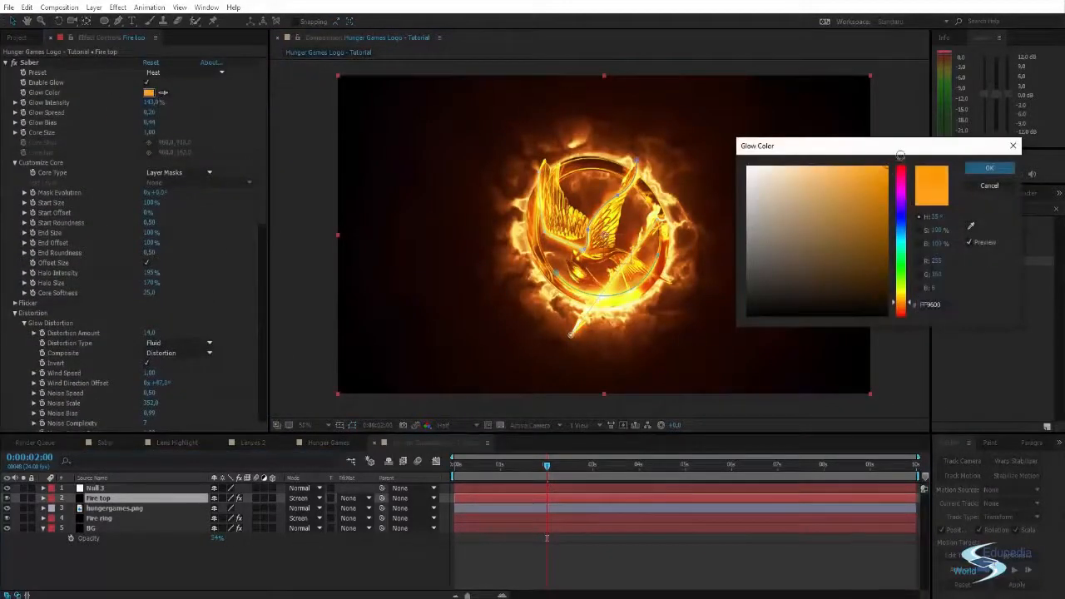
{"action": "left_click_drag", "start_coordinate": [904, 307], "coordinate": [905, 309]}
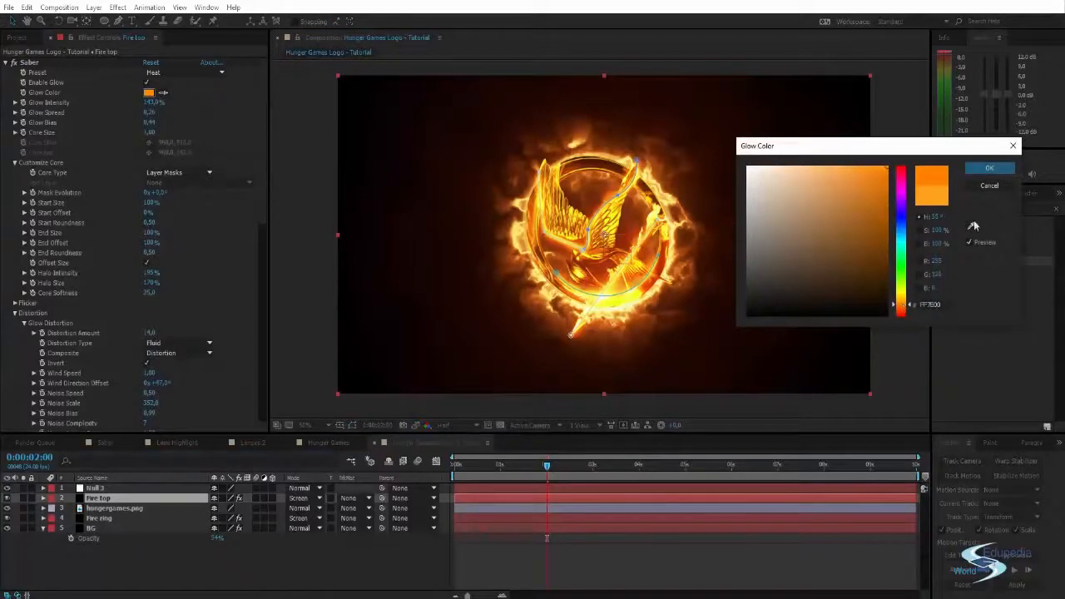
{"action": "left_click", "coordinate": [990, 168]}
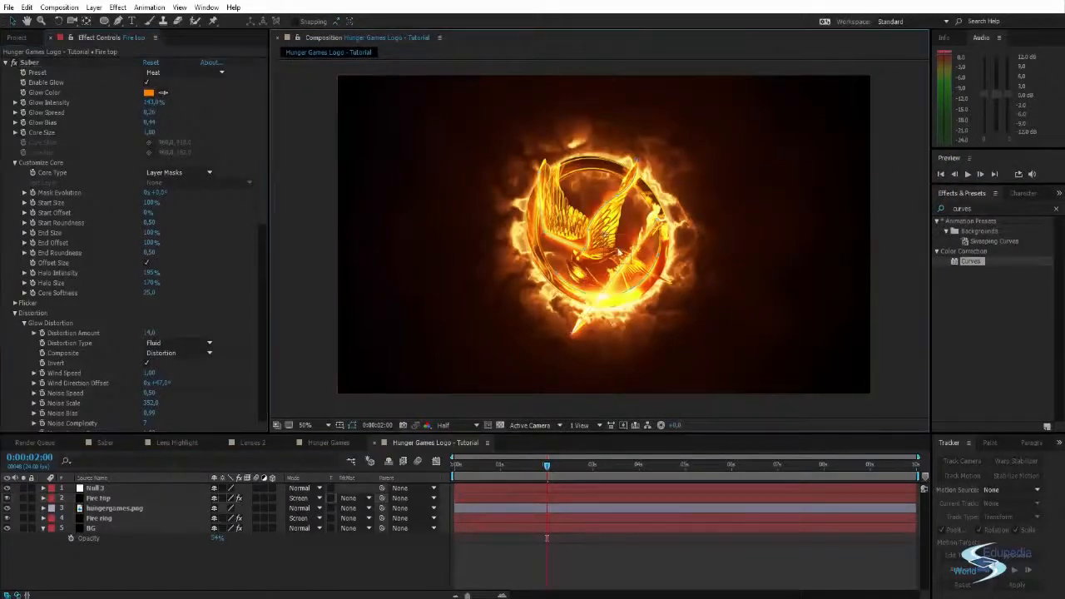
- Inspect the logo's fire up close and preview the animation with the new glow color
{"action": "key", "text": "period"}
{"action": "scroll", "coordinate": [599, 232], "scroll_direction": "down", "scroll_amount": 1}
{"action": "left_click_drag", "start_coordinate": [599, 232], "coordinate": [616, 214]}
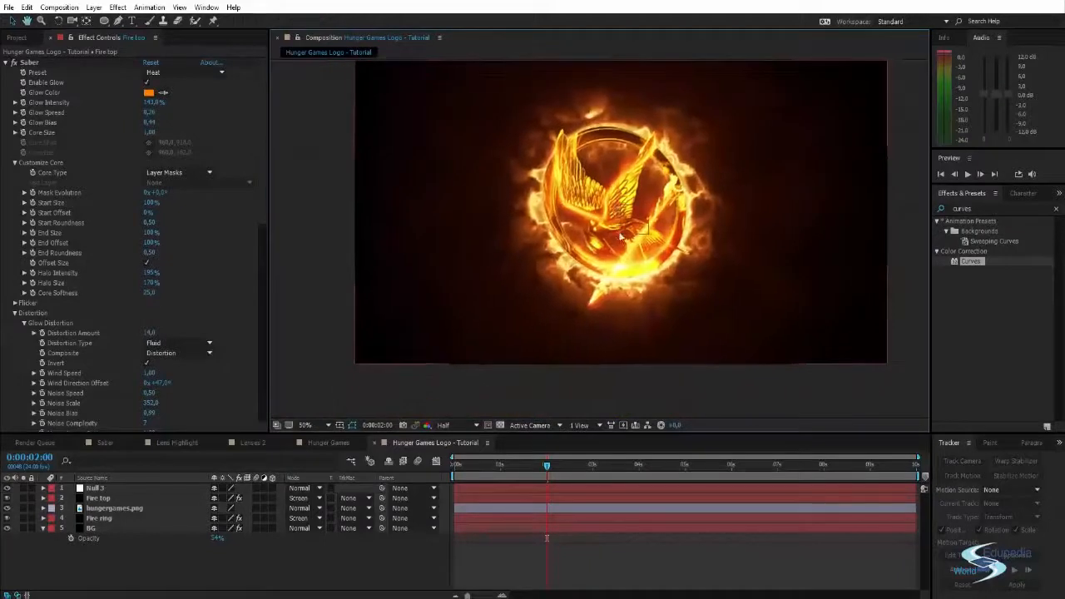
{"action": "key", "text": "space"}
{"action": "left_click_drag", "start_coordinate": [760, 309], "coordinate": [761, 319]}
{"action": "key", "text": "KP_0"}
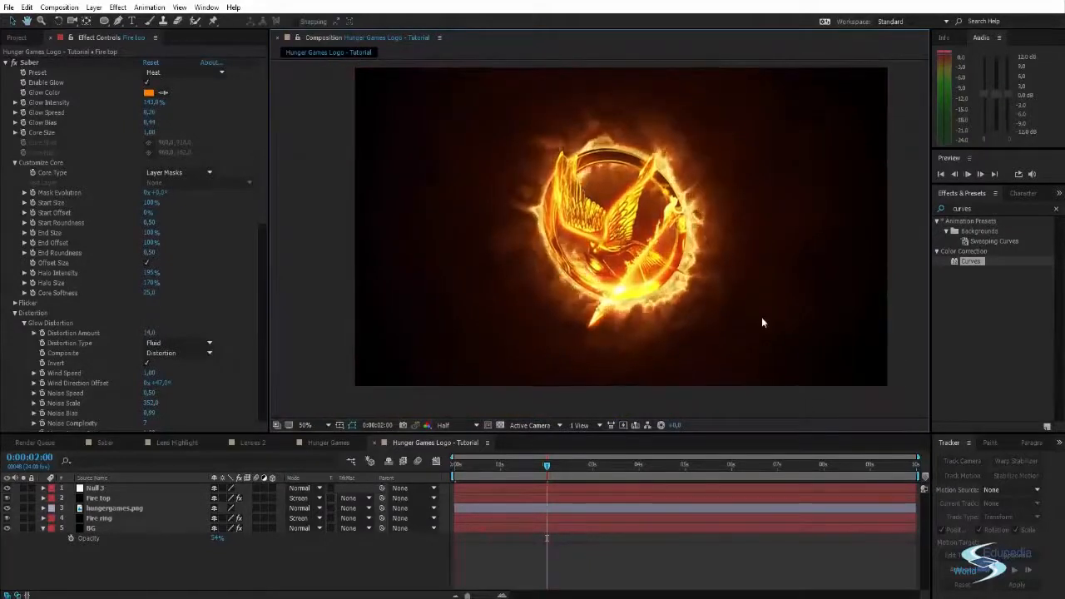
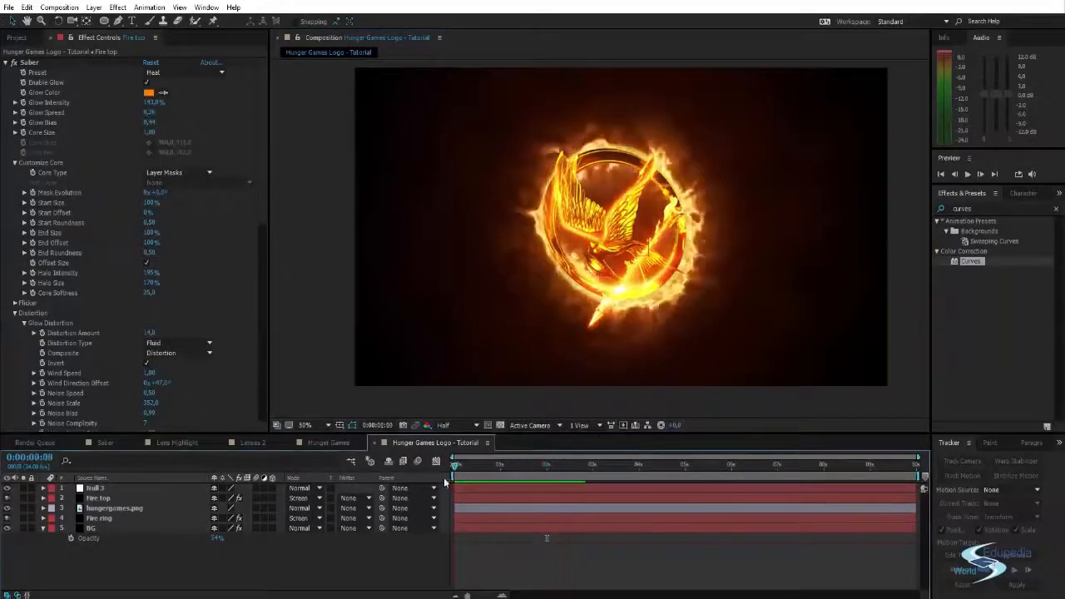
- Create a solid named Flare on top of the composition and apply the Optical Flares effect to it
{"action": "left_click_drag", "start_coordinate": [539, 478], "coordinate": [623, 452]}
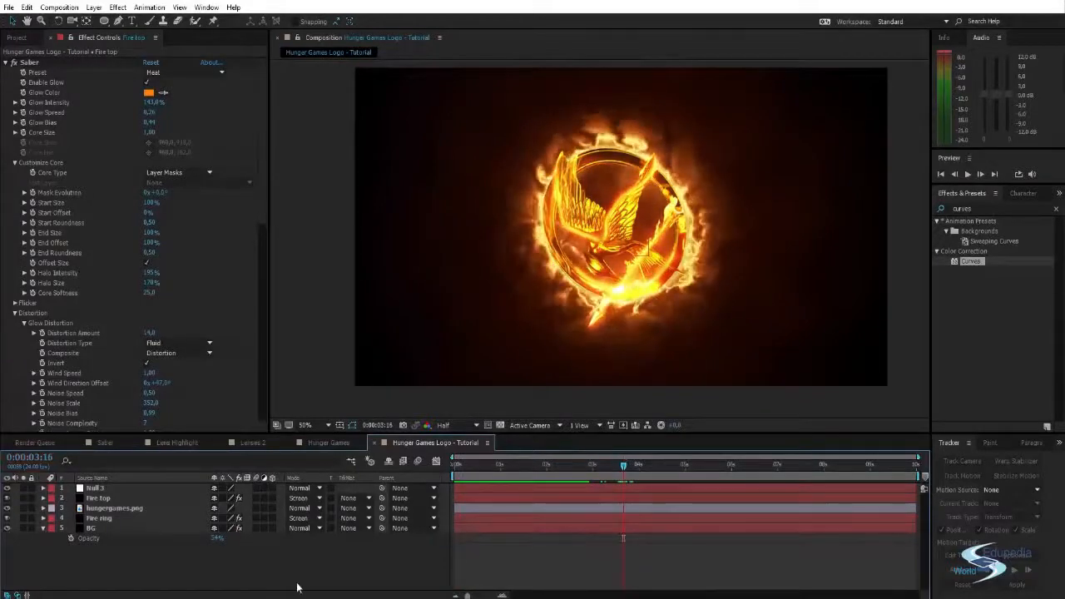
{"action": "key", "text": "ctrl+y"}
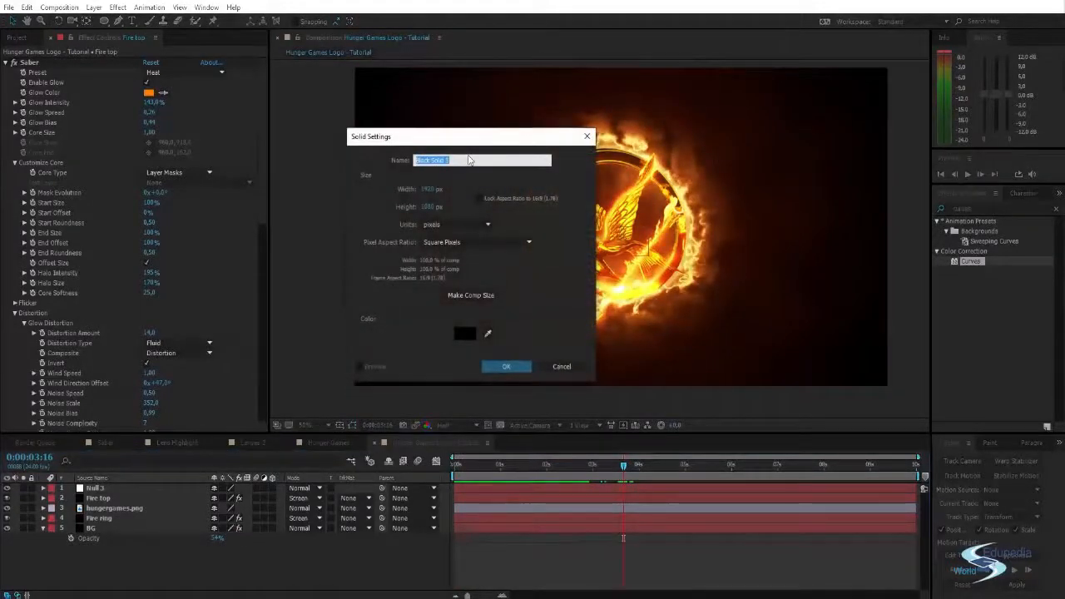
{"action": "type", "text": "Flare"}
{"action": "left_click", "coordinate": [505, 367]}
{"action": "left_click", "coordinate": [987, 208]}
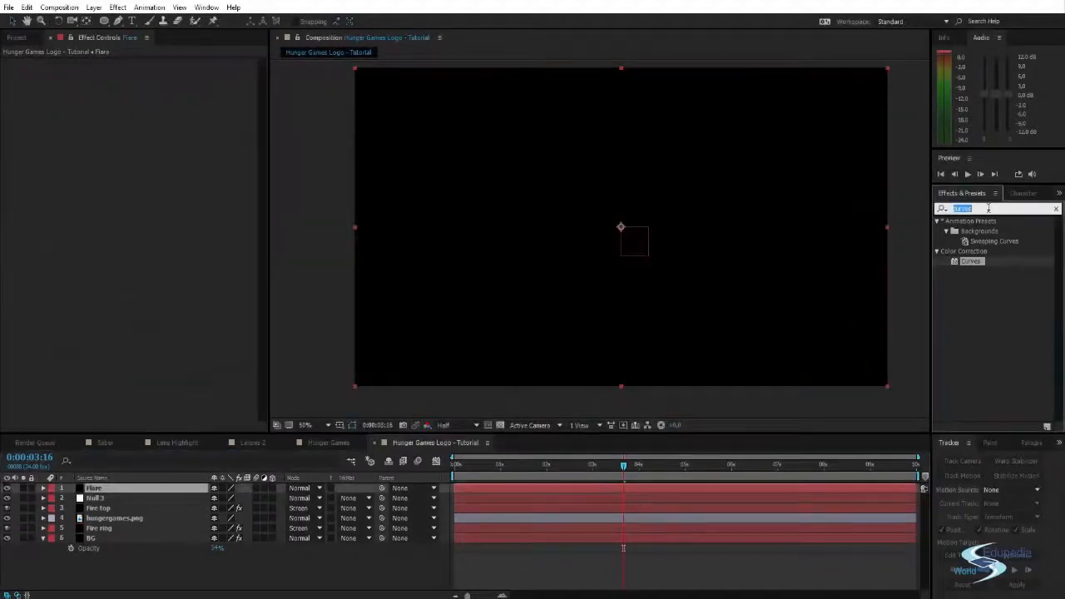
{"action": "type", "text": "optical"}
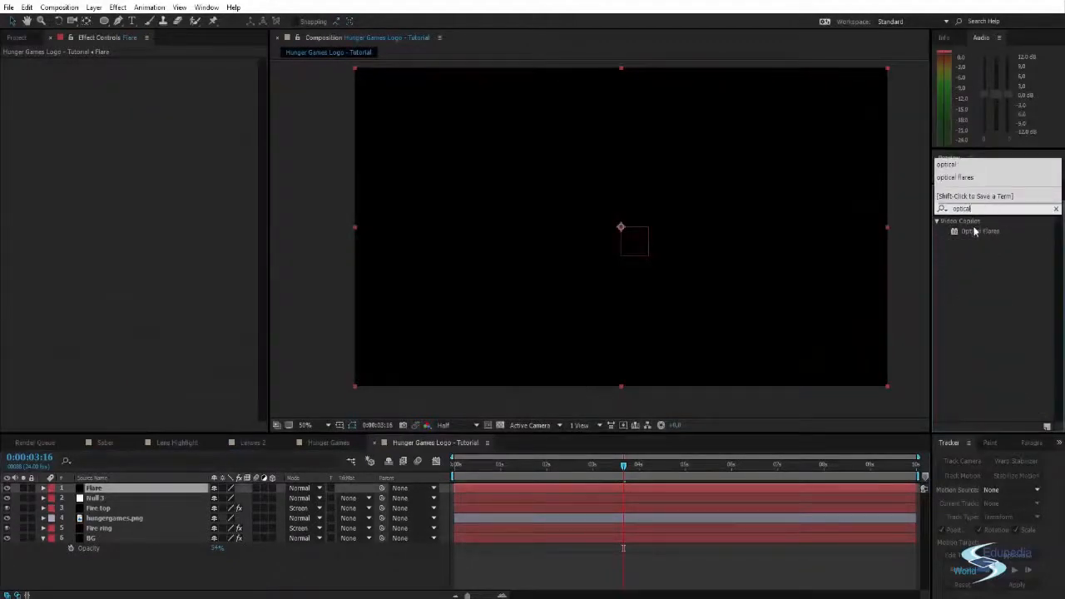
{"action": "left_click_drag", "start_coordinate": [975, 231], "coordinate": [691, 184]}
- Load the Beam preset from the Light preset collection in the Optical Flares options and accept it
{"action": "left_click", "coordinate": [56, 86]}
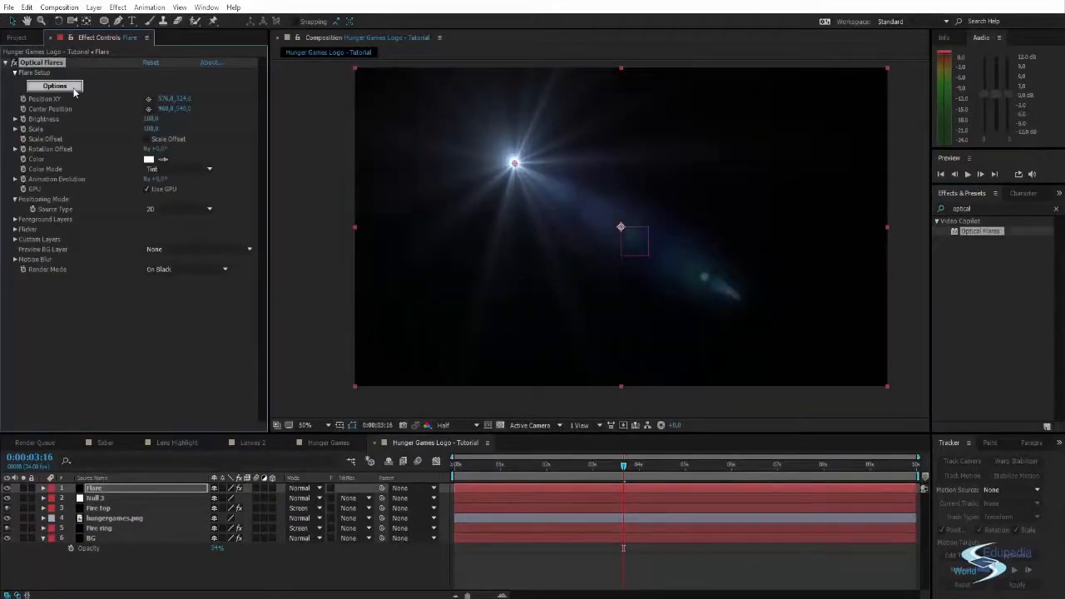
{"action": "left_click_drag", "start_coordinate": [531, 93], "coordinate": [561, 84]}
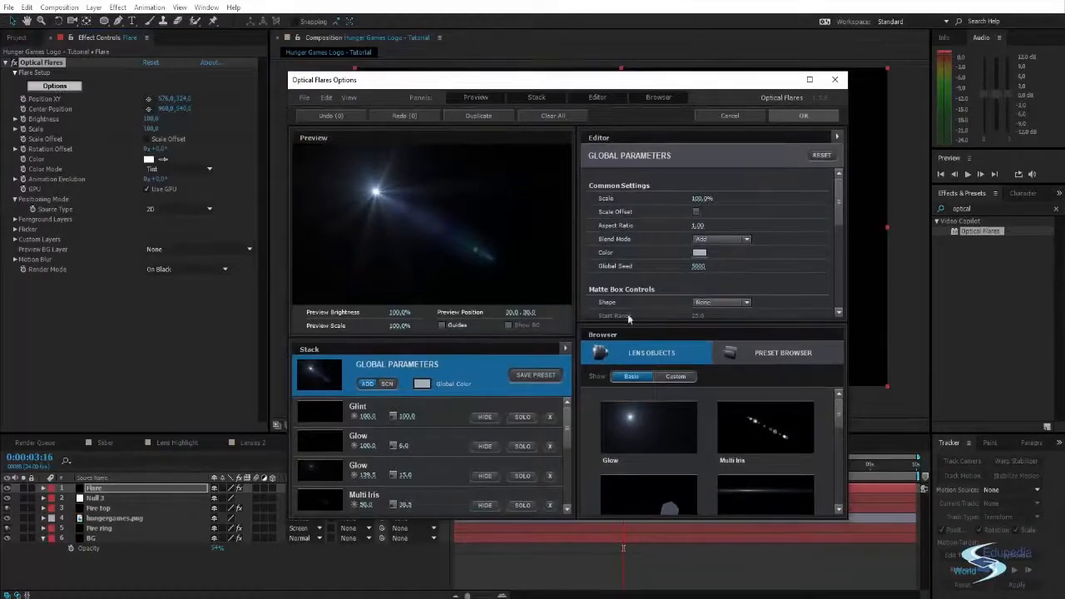
{"action": "left_click", "coordinate": [757, 358]}
{"action": "left_click", "coordinate": [764, 436]}
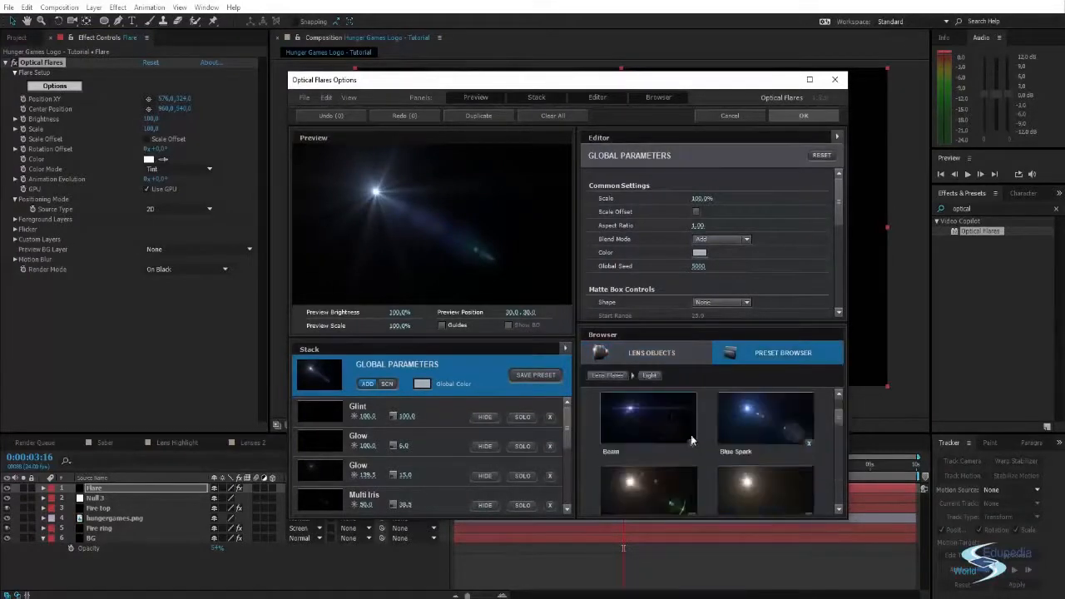
{"action": "left_click", "coordinate": [691, 439]}
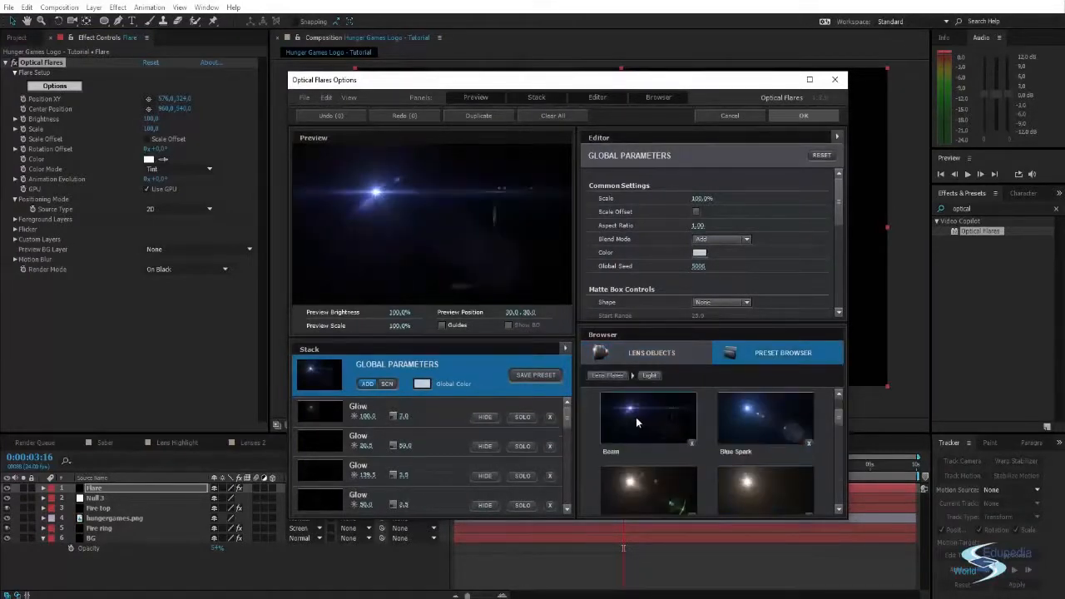
{"action": "left_click", "coordinate": [811, 117]}
- Move the flare's source outside the frame's left edge at mid-height and tint the flare a deep reddish orange
{"action": "left_click_drag", "start_coordinate": [514, 166], "coordinate": [302, 228]}
{"action": "left_click_drag", "start_coordinate": [283, 233], "coordinate": [282, 229]}
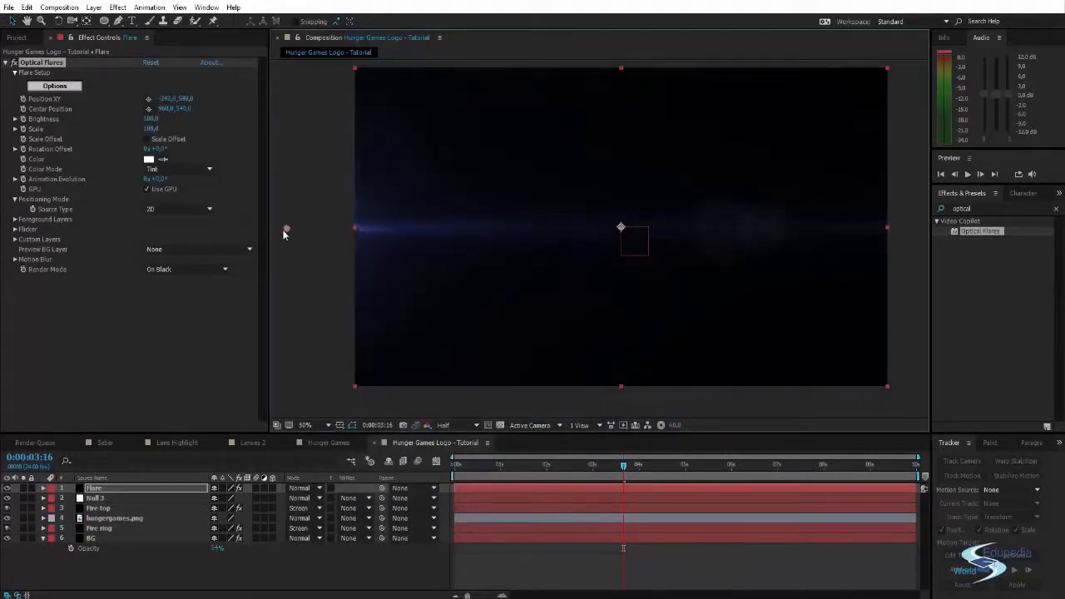
{"action": "left_click", "coordinate": [151, 162]}
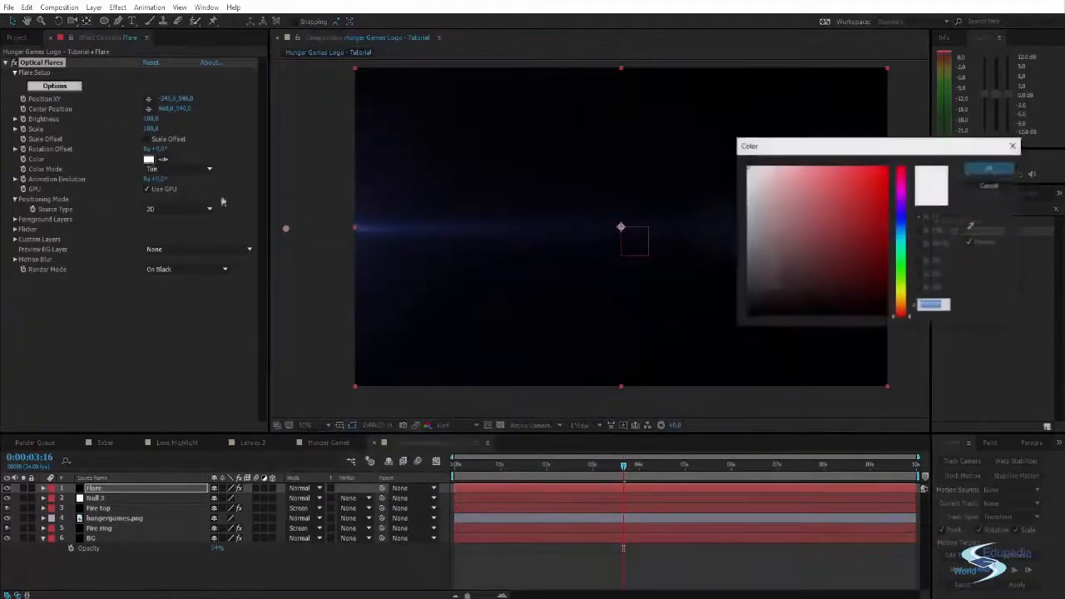
{"action": "left_click", "coordinate": [902, 301]}
{"action": "left_click_drag", "start_coordinate": [871, 274], "coordinate": [910, 139]}
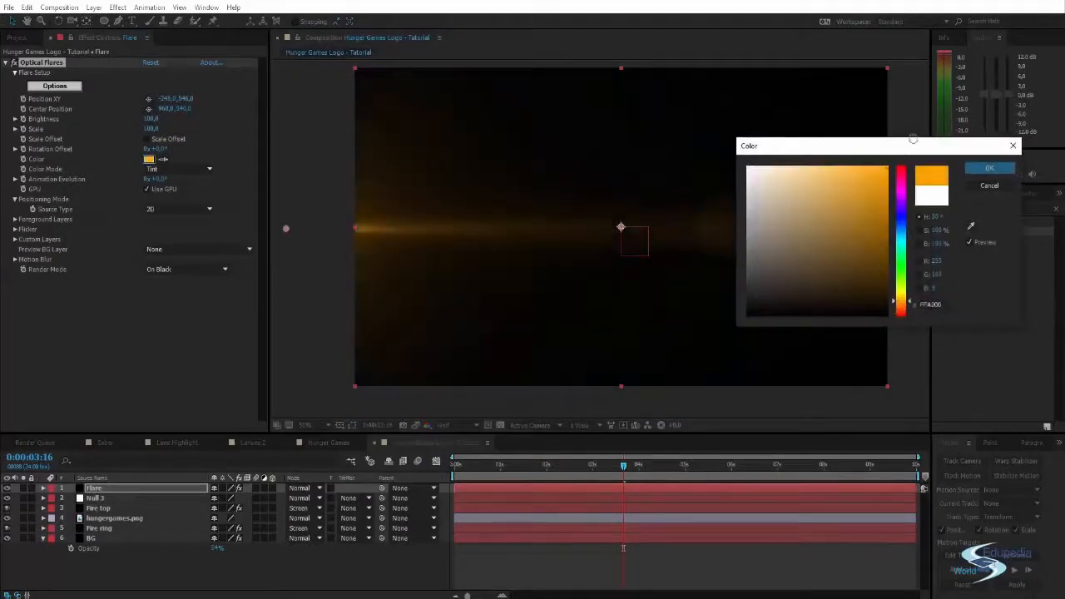
{"action": "left_click_drag", "start_coordinate": [907, 305], "coordinate": [908, 312]}
{"action": "left_click", "coordinate": [989, 168]}
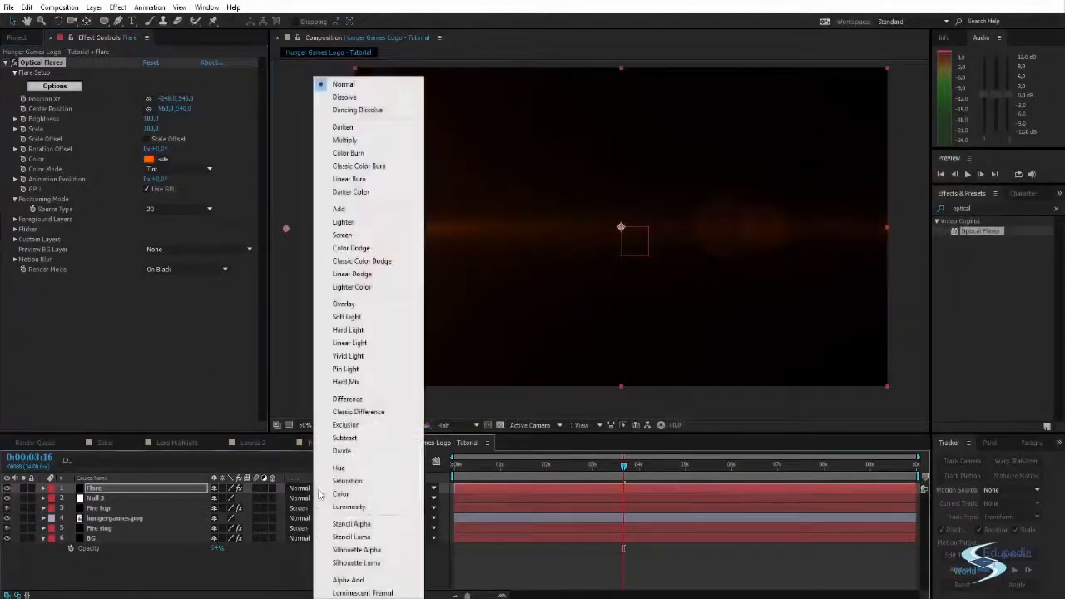
- Set the Flare layer's blending mode to Screen and move the flare source farther out, to about -344, 554
{"action": "left_click", "coordinate": [301, 487]}
{"action": "left_click", "coordinate": [361, 238]}
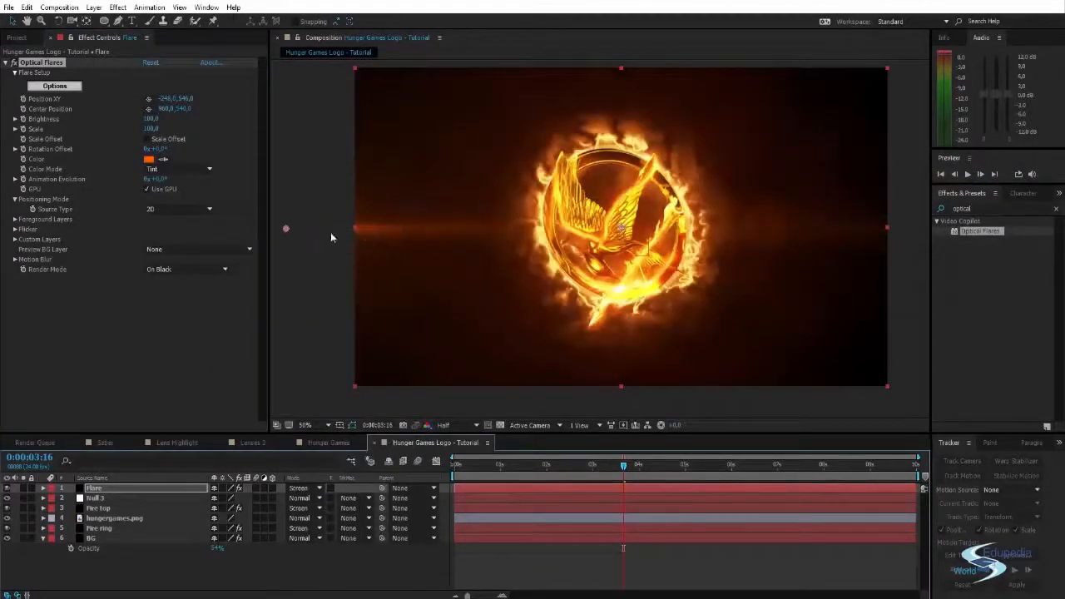
{"action": "left_click_drag", "start_coordinate": [285, 232], "coordinate": [270, 233]}
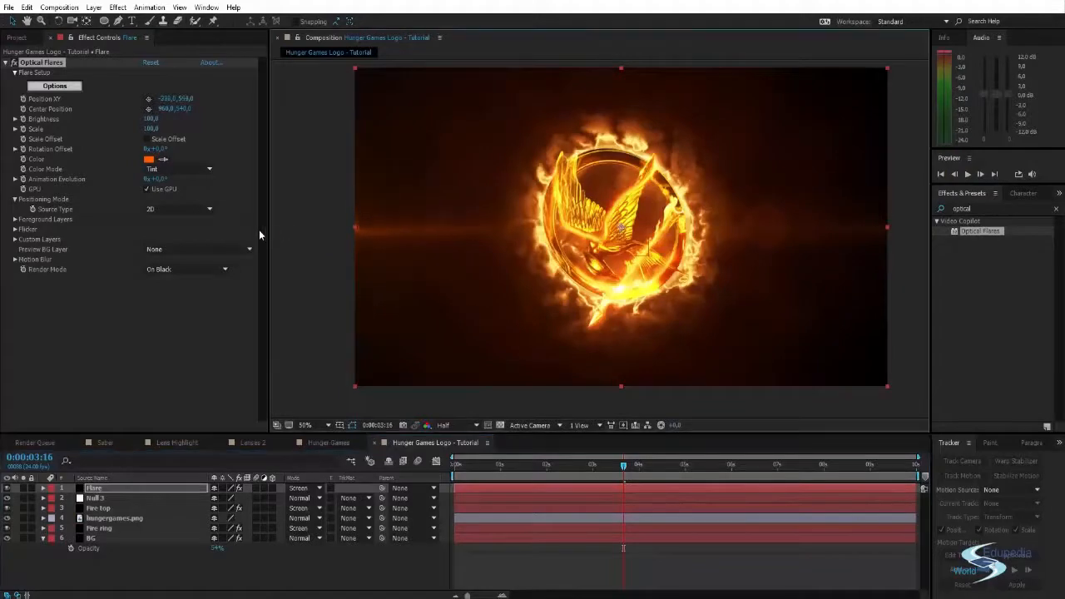
- Inspect the orange flare over the fiery logo and scrub the animation to about 4 seconds
{"action": "left_click", "coordinate": [922, 330]}
{"action": "scroll", "coordinate": [724, 240], "scroll_direction": "down", "scroll_amount": 2}
{"action": "left_click_drag", "start_coordinate": [700, 234], "coordinate": [643, 269]}
{"action": "scroll", "coordinate": [674, 219], "scroll_direction": "up", "scroll_amount": 2}
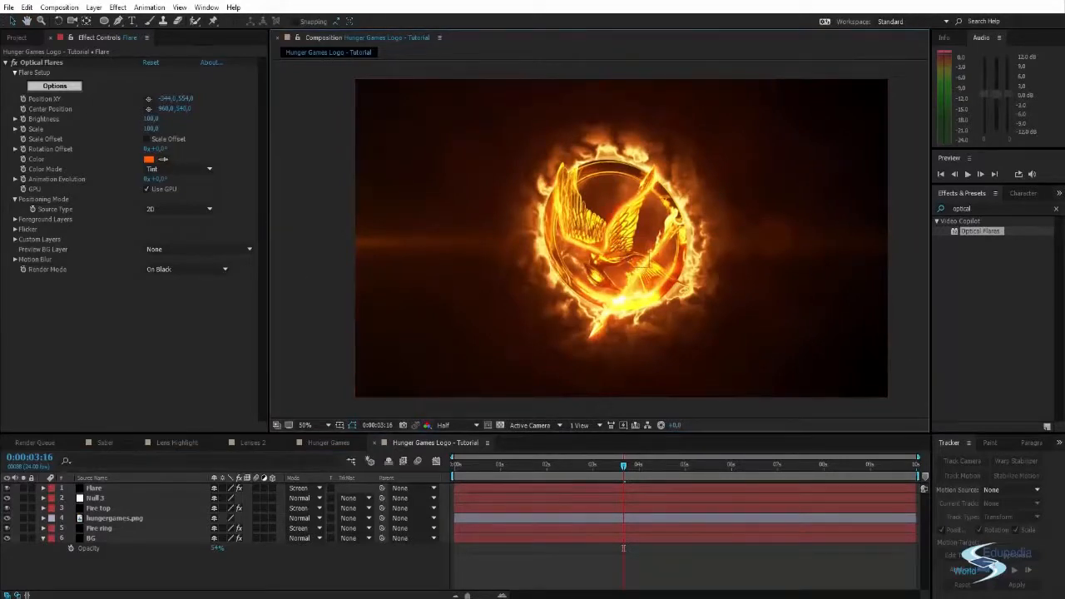
{"action": "key", "text": "space"}
{"action": "left_click_drag", "start_coordinate": [521, 250], "coordinate": [524, 260]}
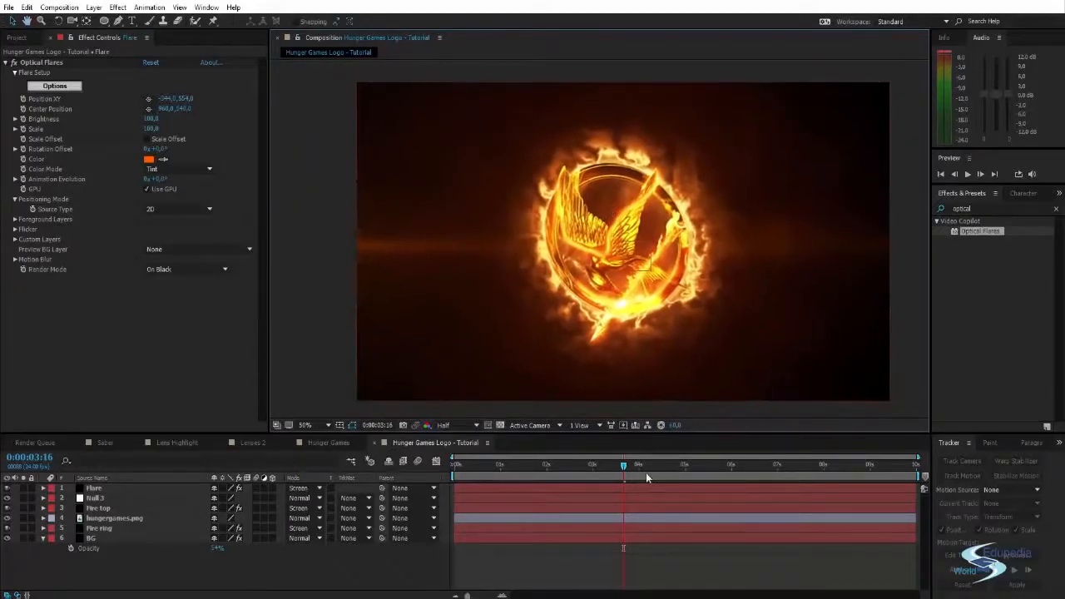
{"action": "left_click_drag", "start_coordinate": [596, 475], "coordinate": [647, 454]}
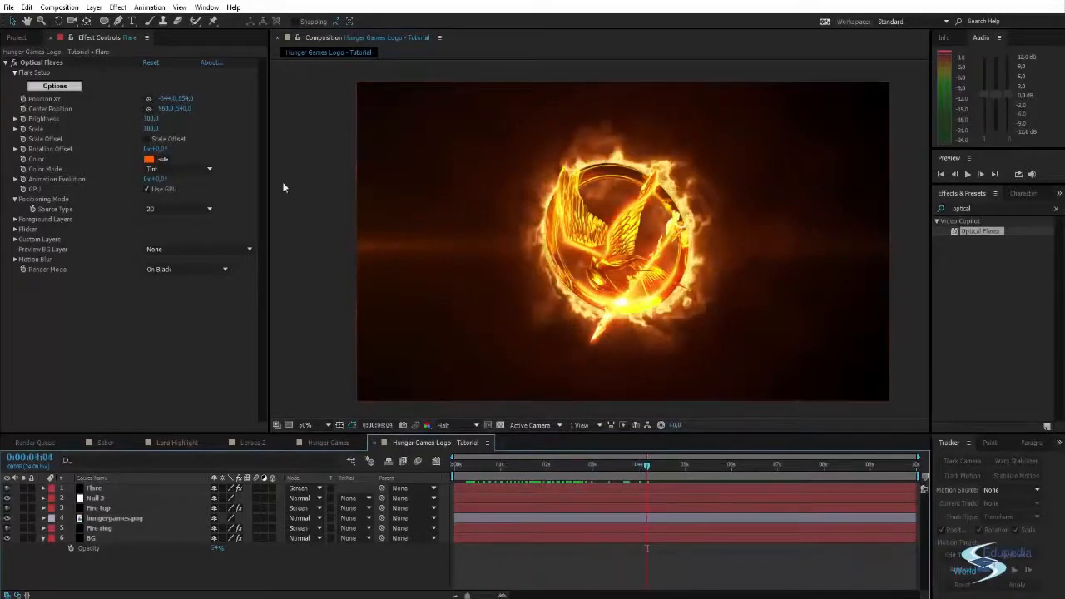
- Set the flare's Flicker Speed to 82 and Amount to 27, and preview the flickering
{"action": "left_click", "coordinate": [15, 230]}
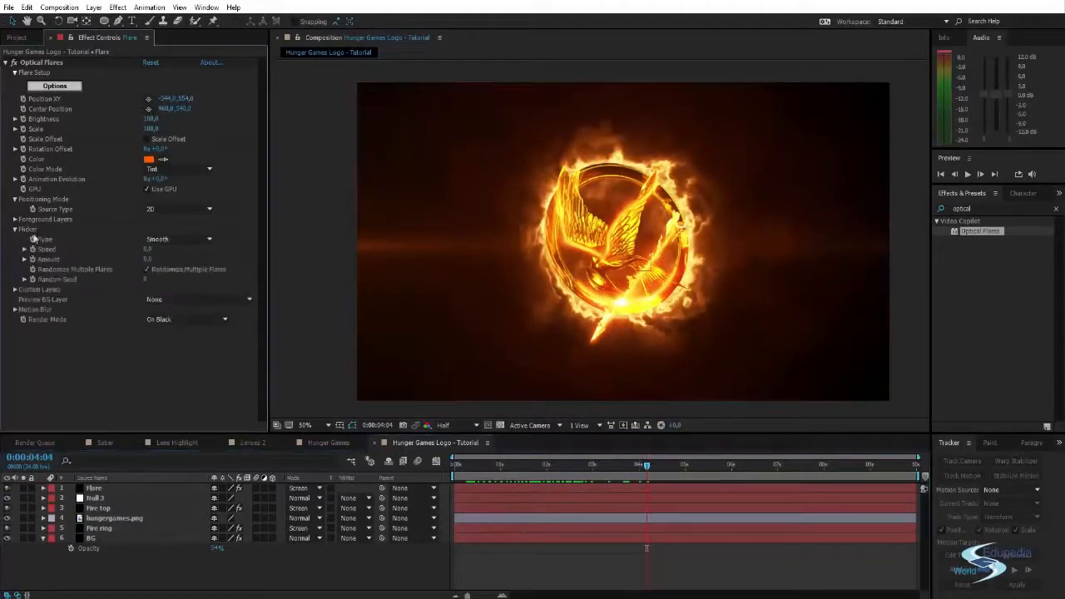
{"action": "left_click_drag", "start_coordinate": [146, 251], "coordinate": [179, 247]}
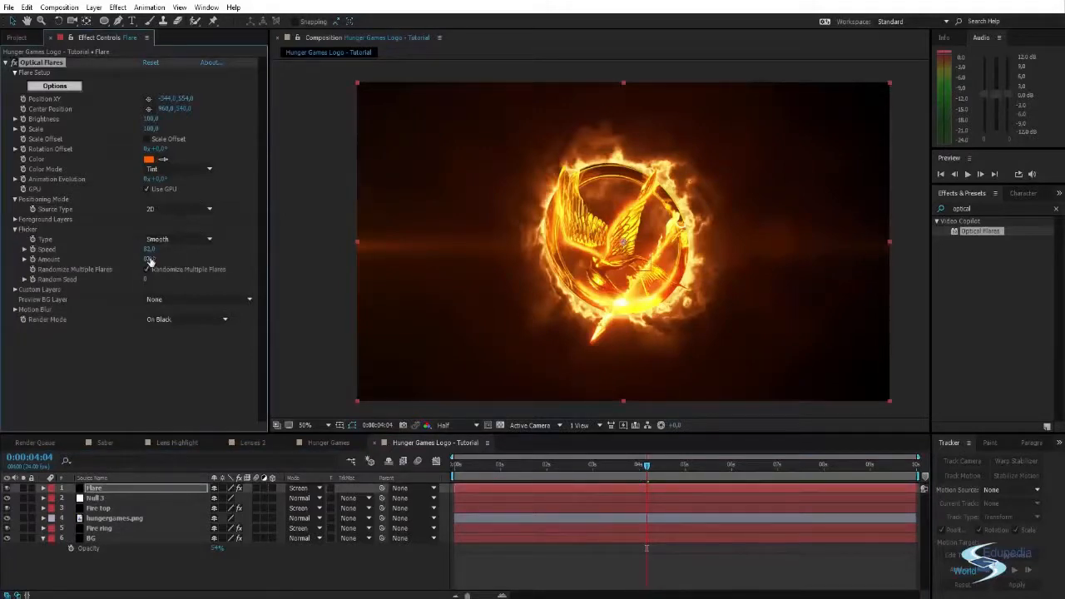
{"action": "left_click", "coordinate": [309, 197]}
{"action": "key", "text": "space"}
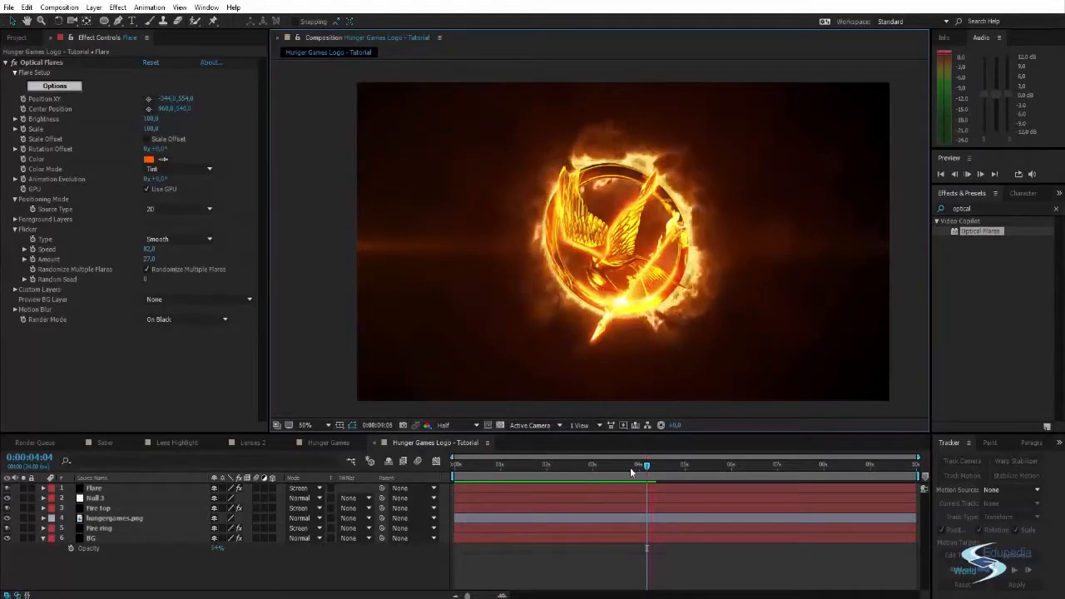
- Clear the effects search and examine the logo with its flare at about 3 seconds
{"action": "left_click_drag", "start_coordinate": [631, 468], "coordinate": [601, 467]}
{"action": "left_click", "coordinate": [349, 335]}
{"action": "key", "text": "space"}
{"action": "left_click_drag", "start_coordinate": [537, 298], "coordinate": [508, 291]}
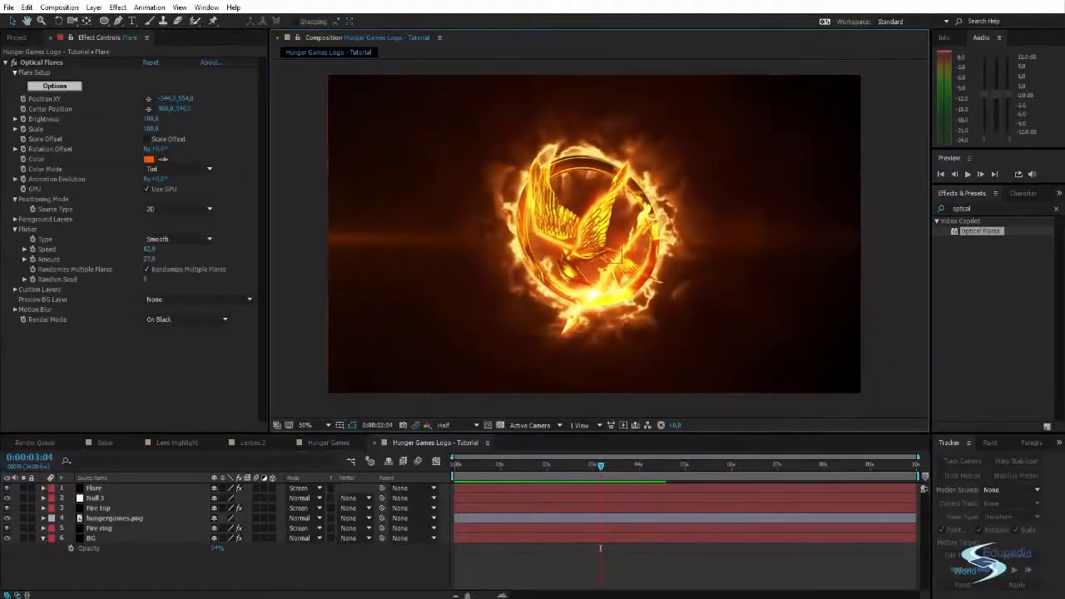
{"action": "left_click", "coordinate": [1056, 209]}
{"action": "key", "text": "space"}
{"action": "left_click_drag", "start_coordinate": [438, 274], "coordinate": [445, 280]}
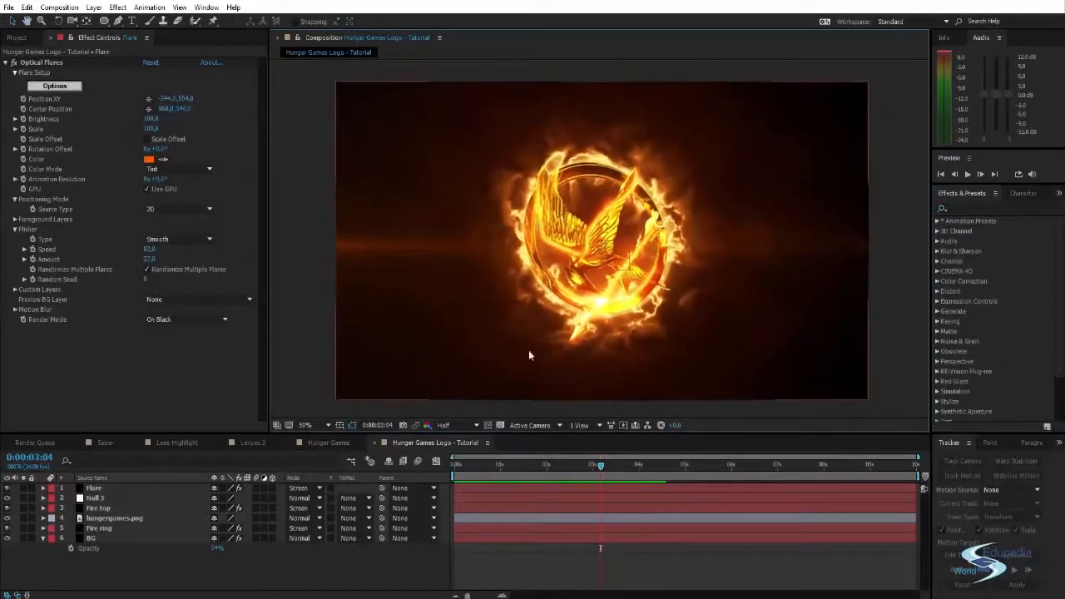
{"action": "key", "text": "space"}
{"action": "left_click_drag", "start_coordinate": [651, 351], "coordinate": [646, 337]}
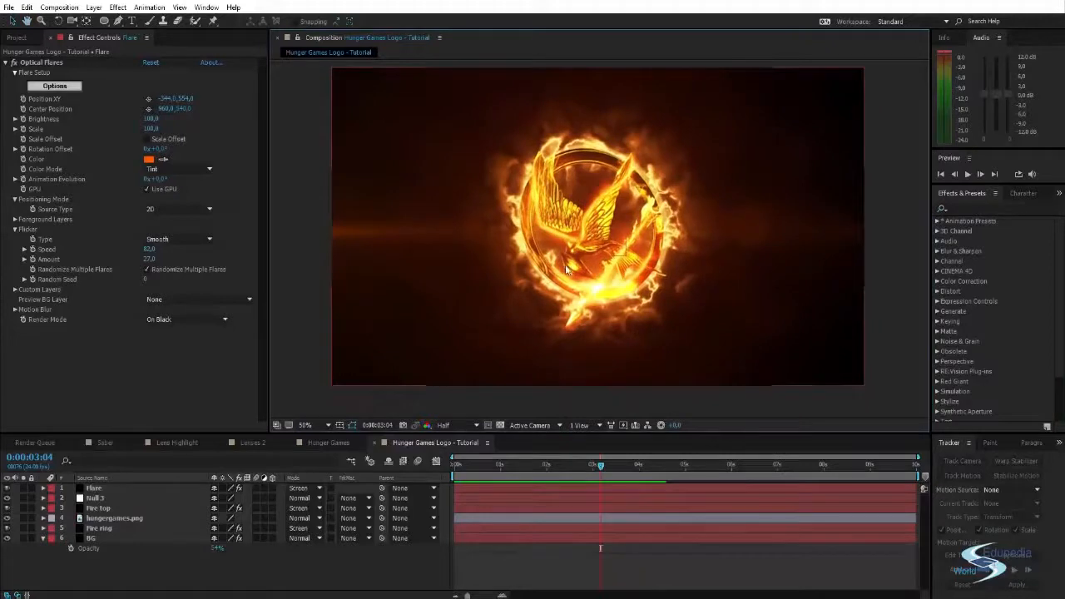
{"action": "key", "text": "space"}
{"action": "left_click_drag", "start_coordinate": [596, 251], "coordinate": [593, 257]}
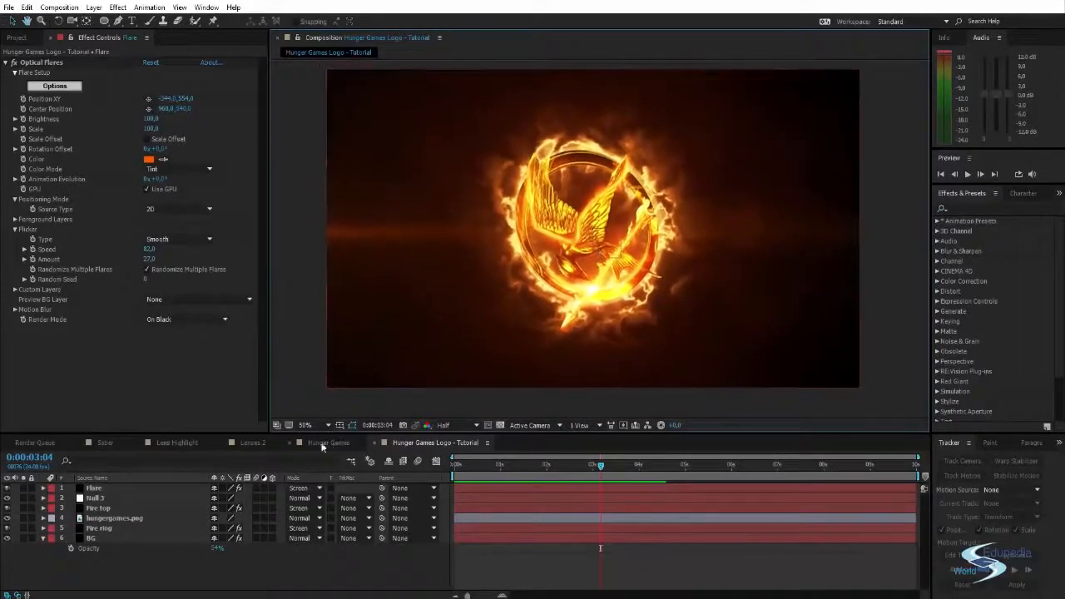
- Examine the title's look in the finished Hunger Games composition and return to the tutorial composition
{"action": "left_click", "coordinate": [328, 442]}
{"action": "left_click_drag", "start_coordinate": [600, 464], "coordinate": [637, 462]}
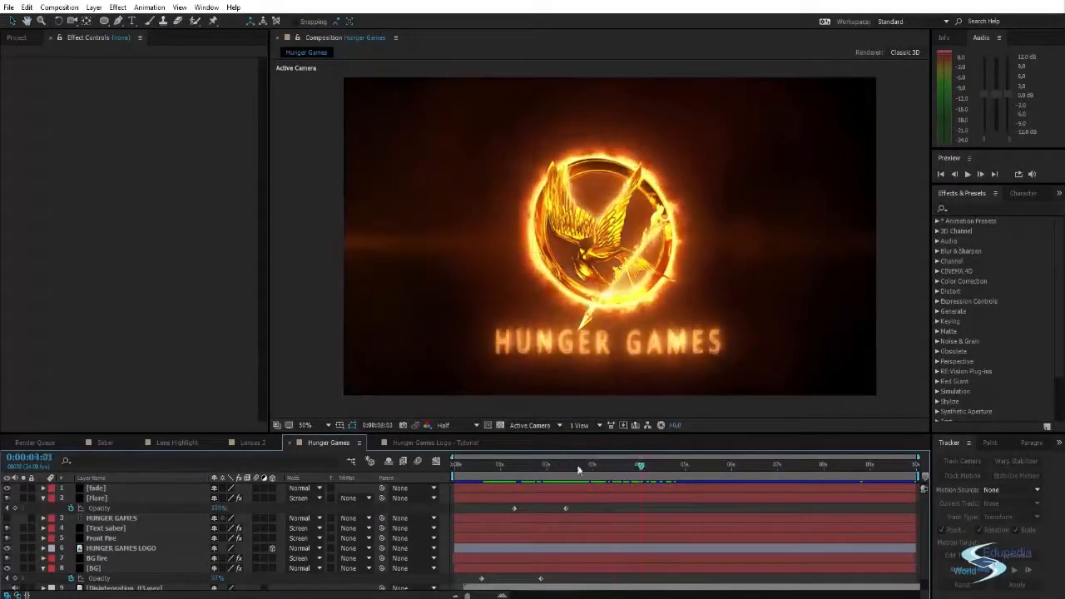
{"action": "left_click", "coordinate": [423, 442]}
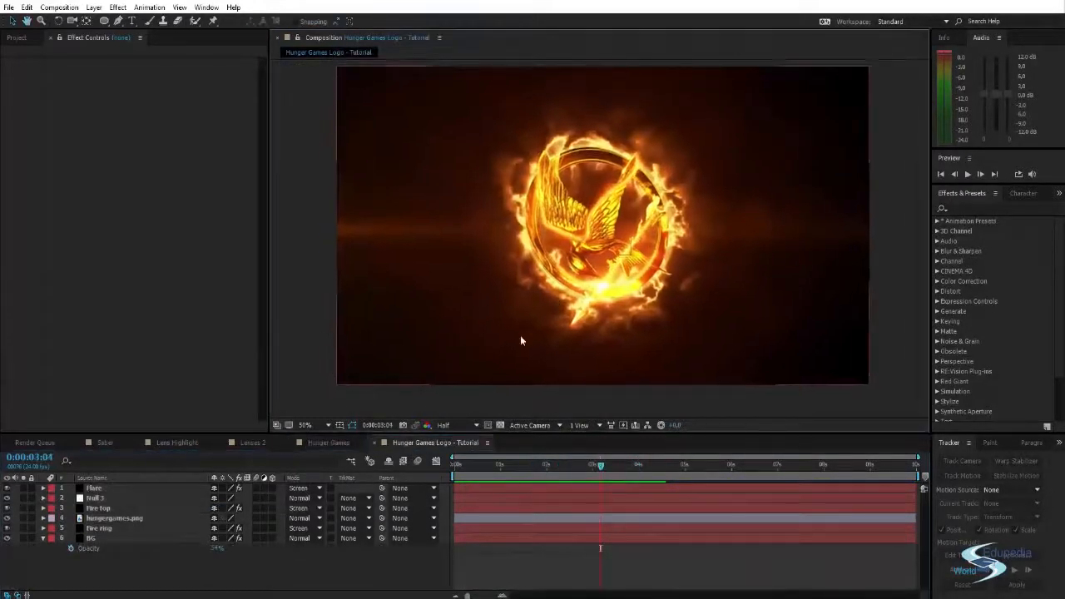
- Add a HUNGER GAMES text layer and position it centred beneath the logo
{"action": "key", "text": "ctrl+t"}
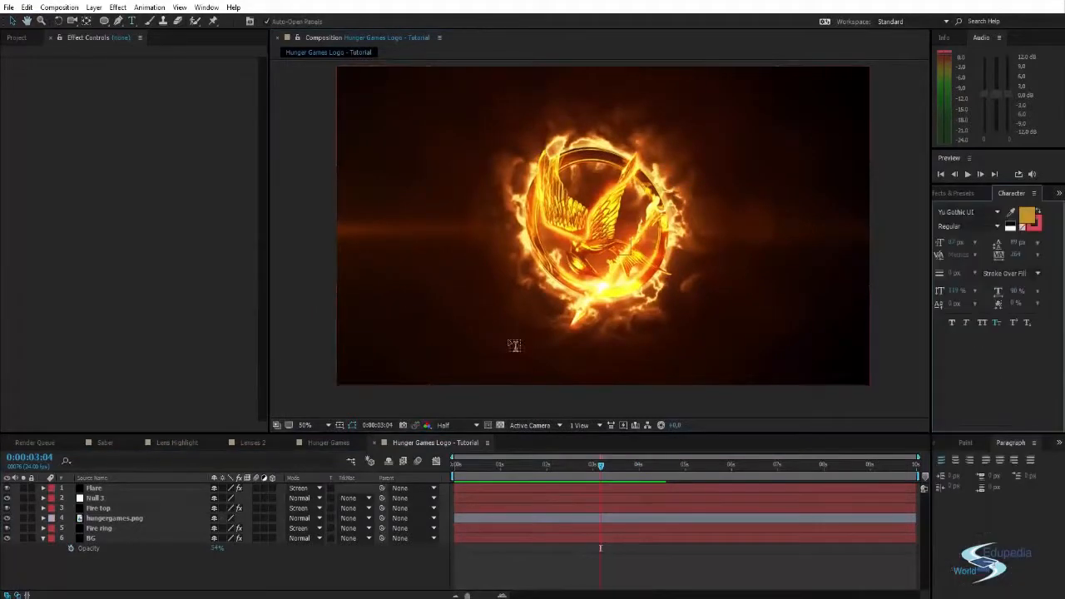
{"action": "left_click", "coordinate": [474, 342]}
{"action": "type", "text": "HUNG"}
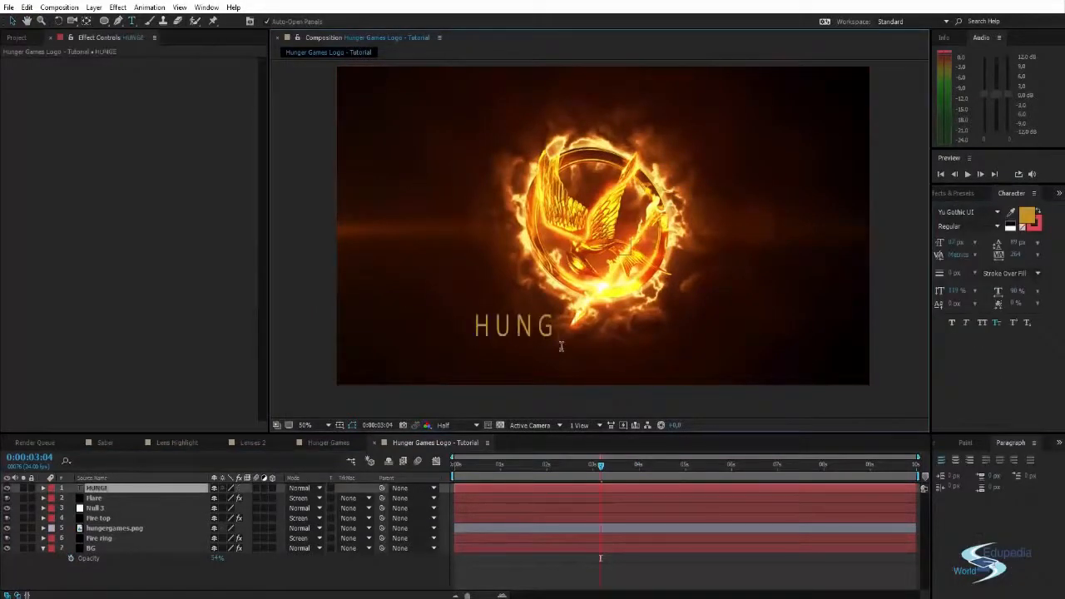
{"action": "type", "text": "ER GAMES"}
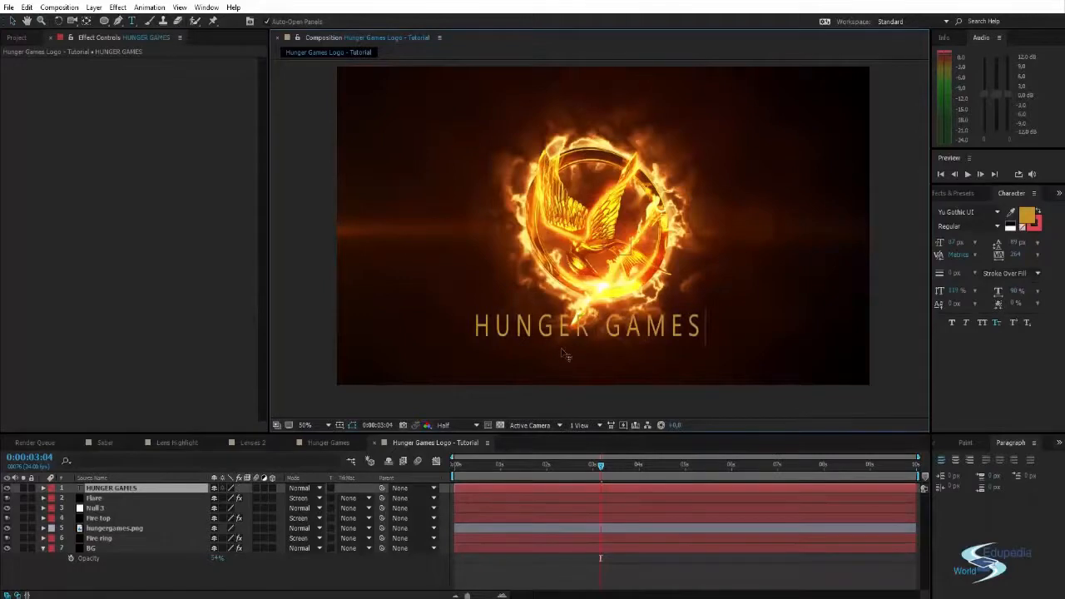
{"action": "key", "text": "Escape"}
{"action": "key", "text": "v"}
{"action": "left_click_drag", "start_coordinate": [586, 330], "coordinate": [603, 344]}
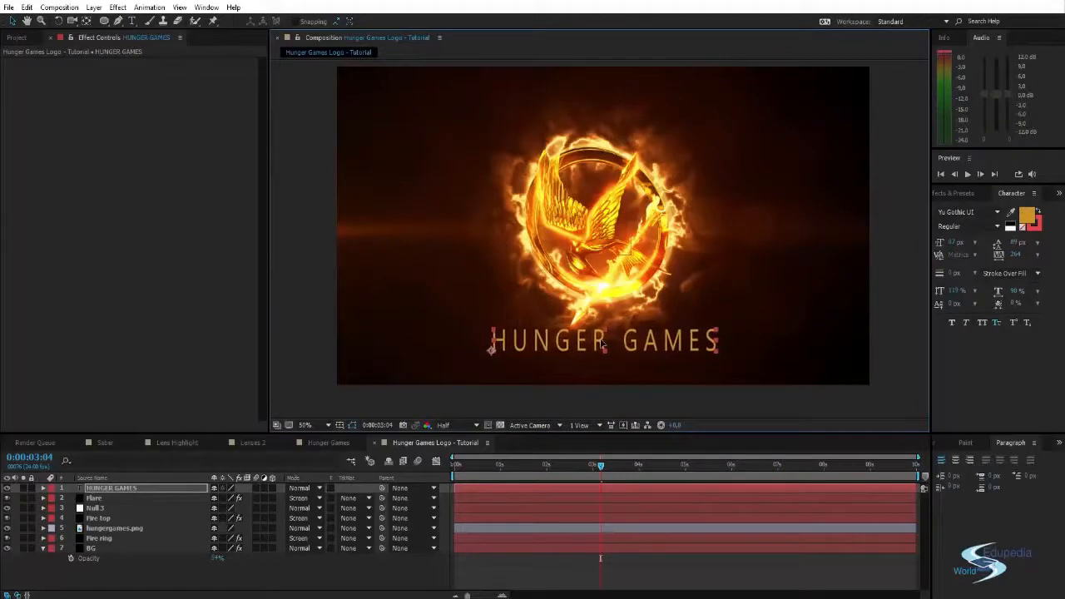
{"action": "left_click", "coordinate": [532, 402]}
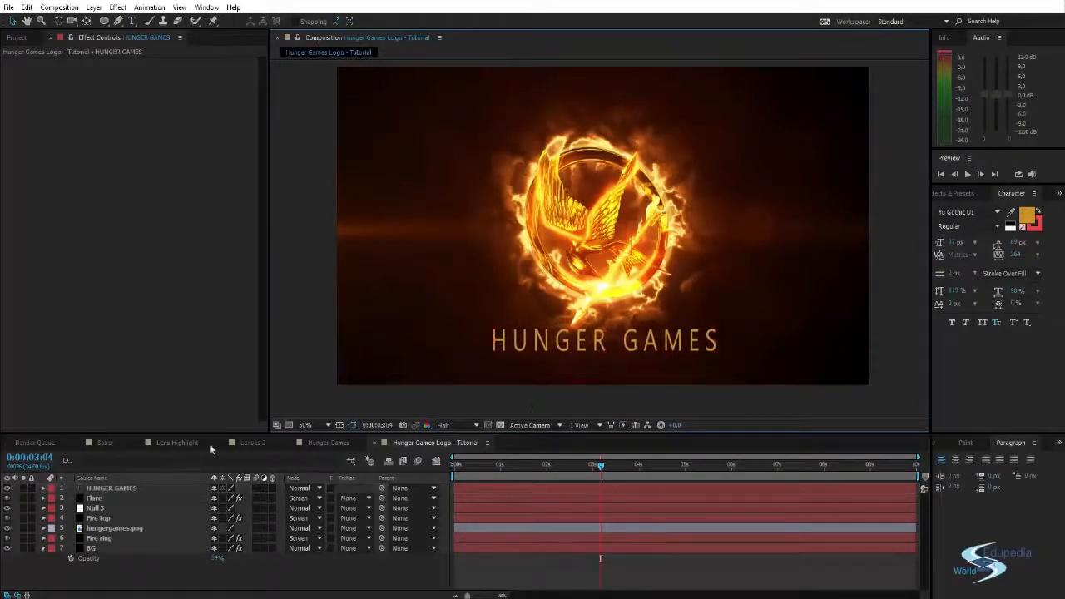
- Collapse the BG layer's properties and create a black full-composition solid named Fire Text
{"action": "left_click", "coordinate": [141, 580]}
{"action": "left_click", "coordinate": [43, 548]}
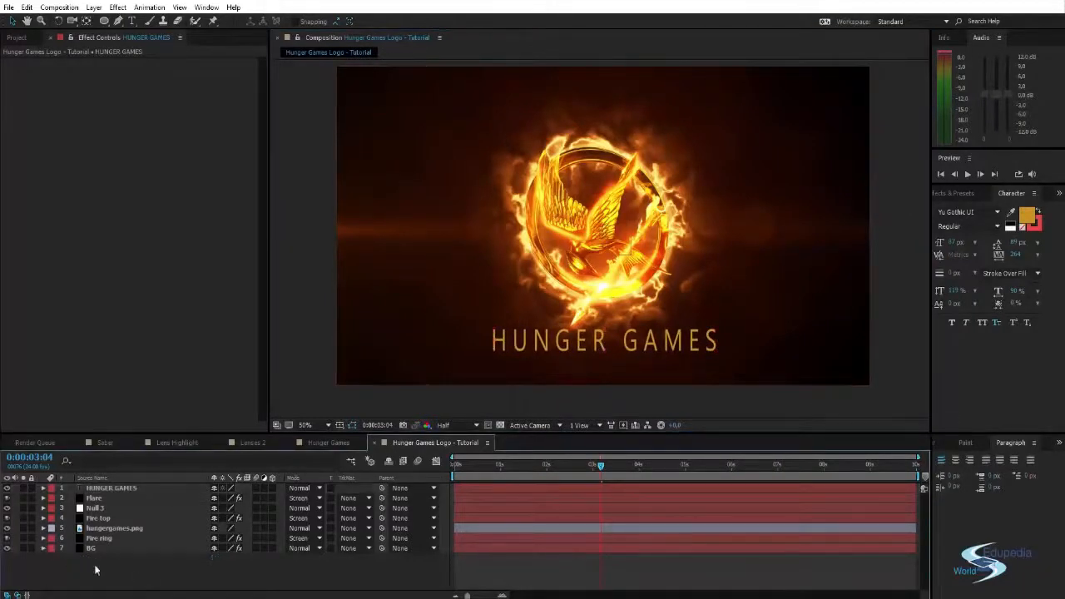
{"action": "key", "text": "ctrl+y"}
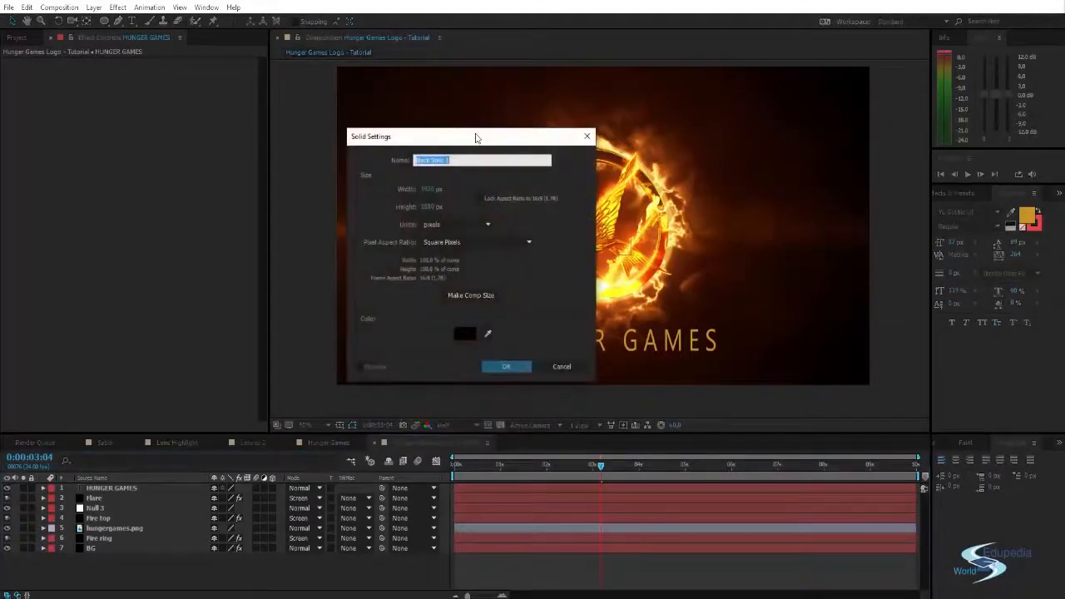
{"action": "left_click_drag", "start_coordinate": [475, 139], "coordinate": [753, 140]}
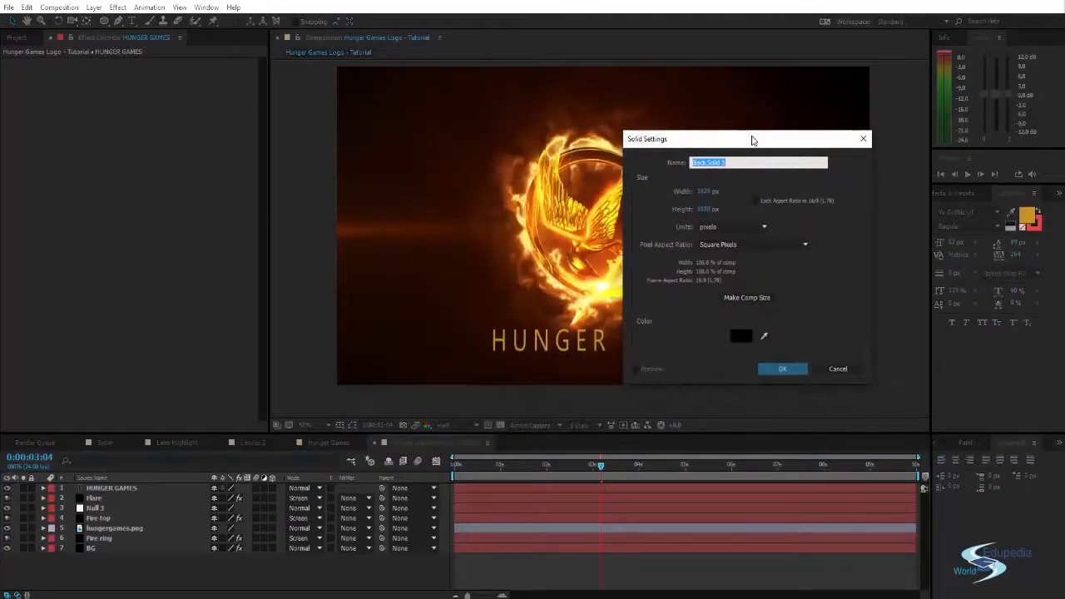
{"action": "type", "text": "Fire te"}
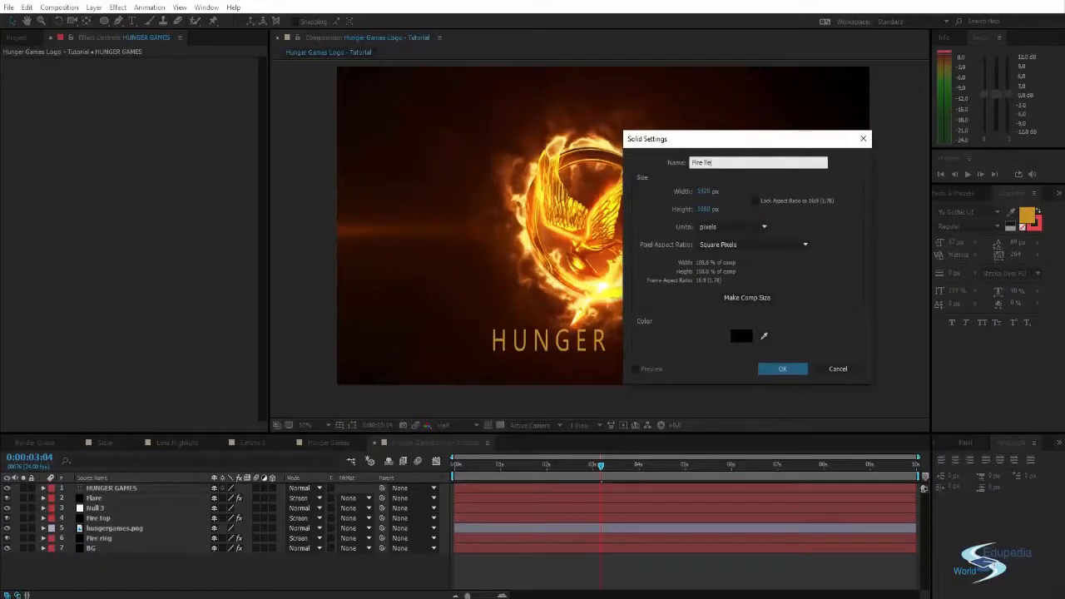
{"action": "type", "text": "xt"}
{"action": "key", "text": "Return"}
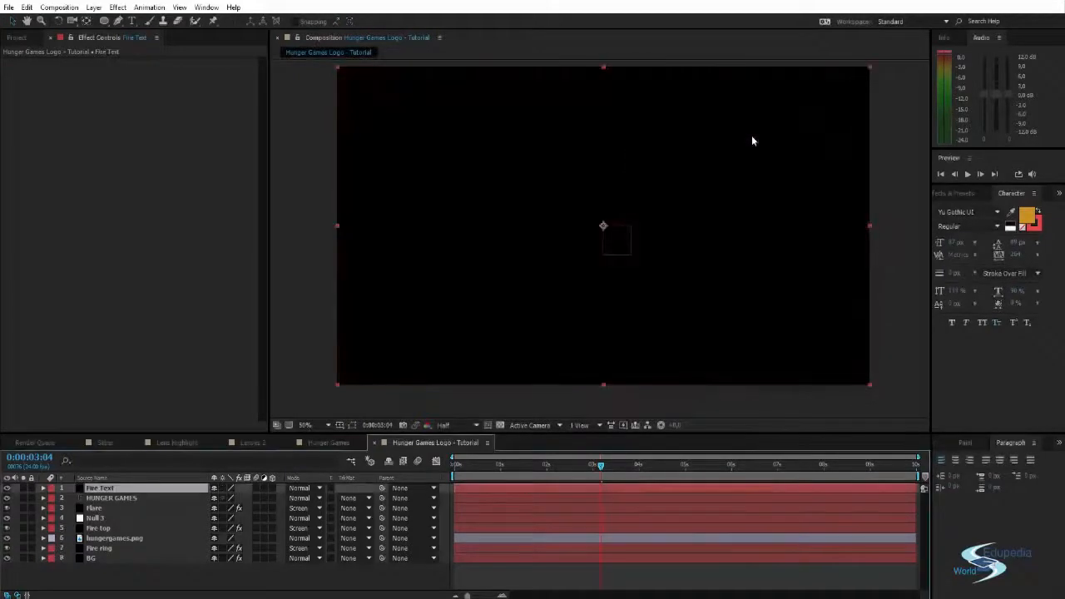
- Find the Saber effect and apply it to the Fire Text solid
{"action": "left_click", "coordinate": [961, 193]}
{"action": "left_click", "coordinate": [980, 209]}
{"action": "type", "text": "saber"}
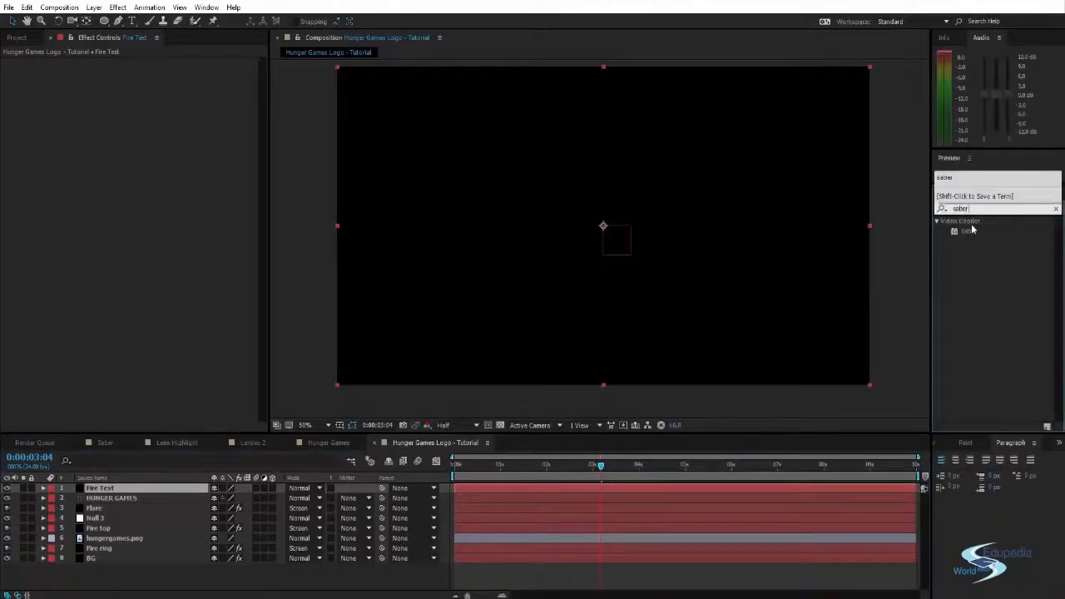
{"action": "left_click_drag", "start_coordinate": [970, 231], "coordinate": [683, 222]}
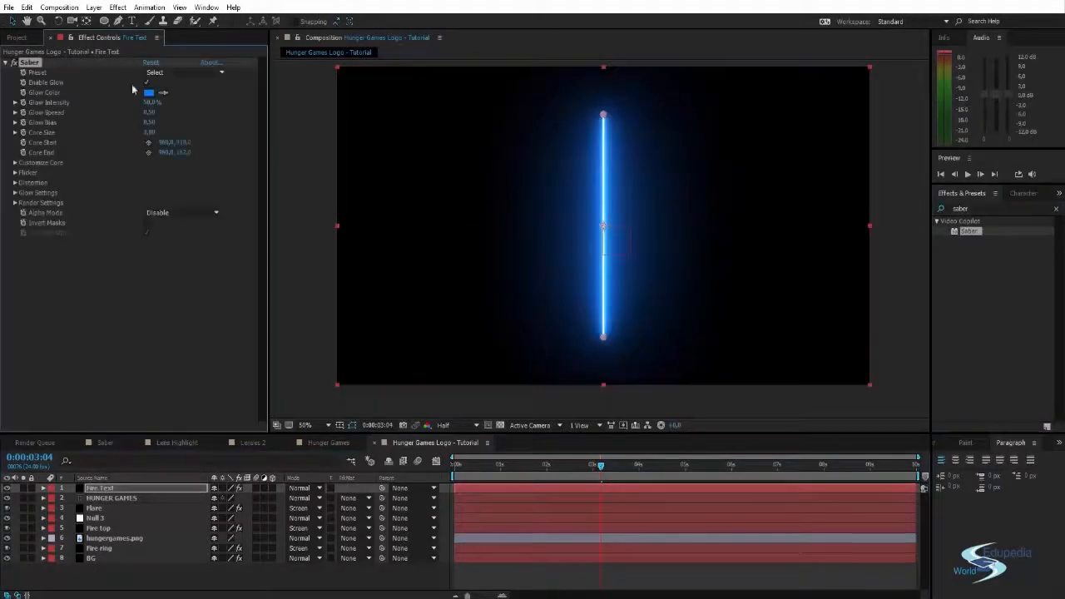
- Set Saber's Core Type to Text Layer with the HUNGER GAMES layer as its source
{"action": "left_click", "coordinate": [14, 162]}
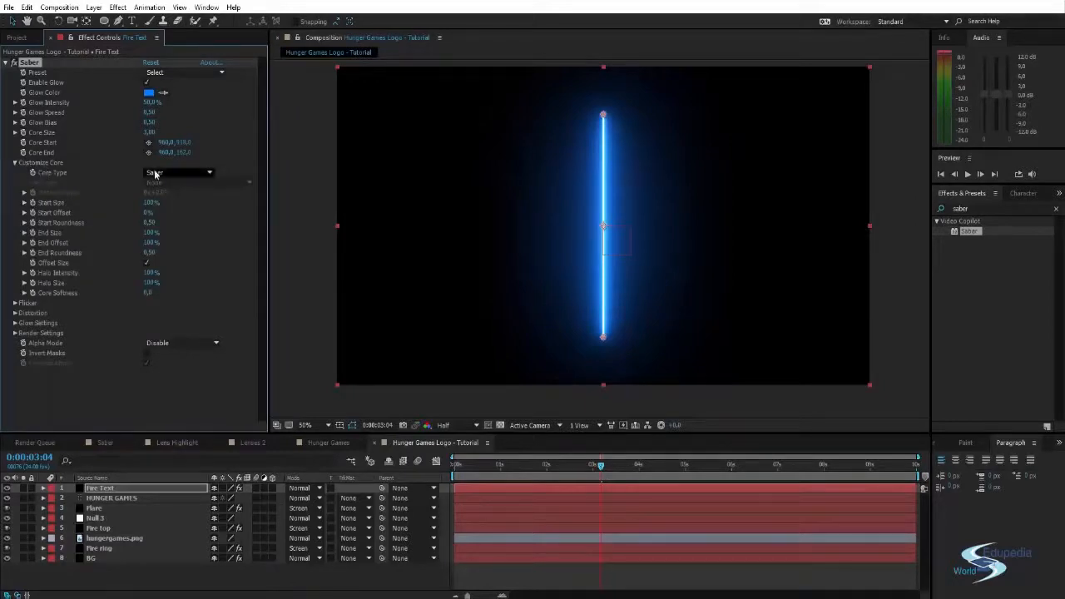
{"action": "left_click", "coordinate": [189, 173]}
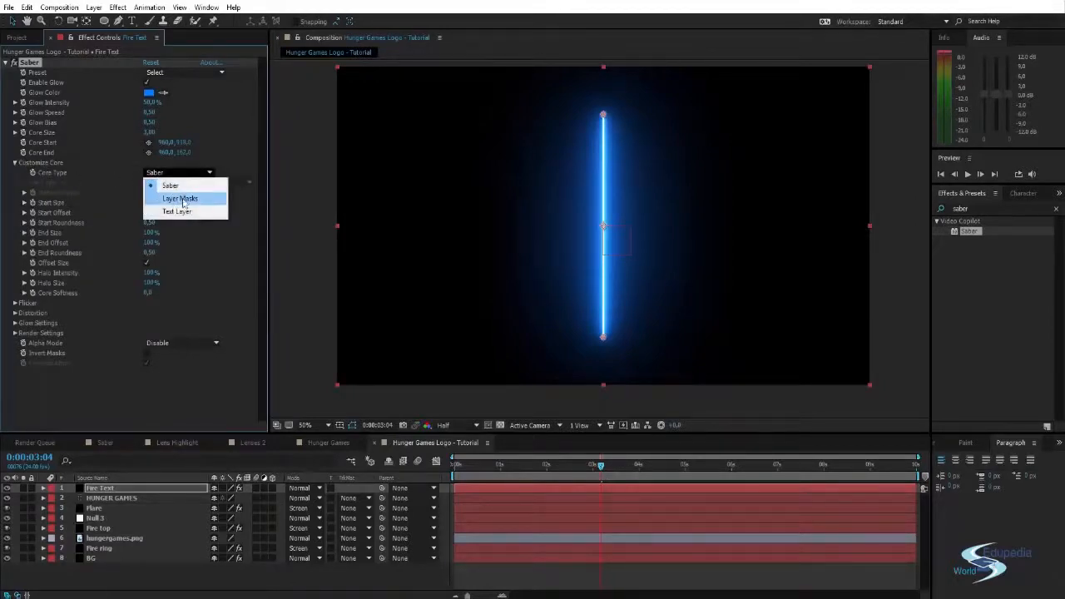
{"action": "left_click", "coordinate": [180, 214]}
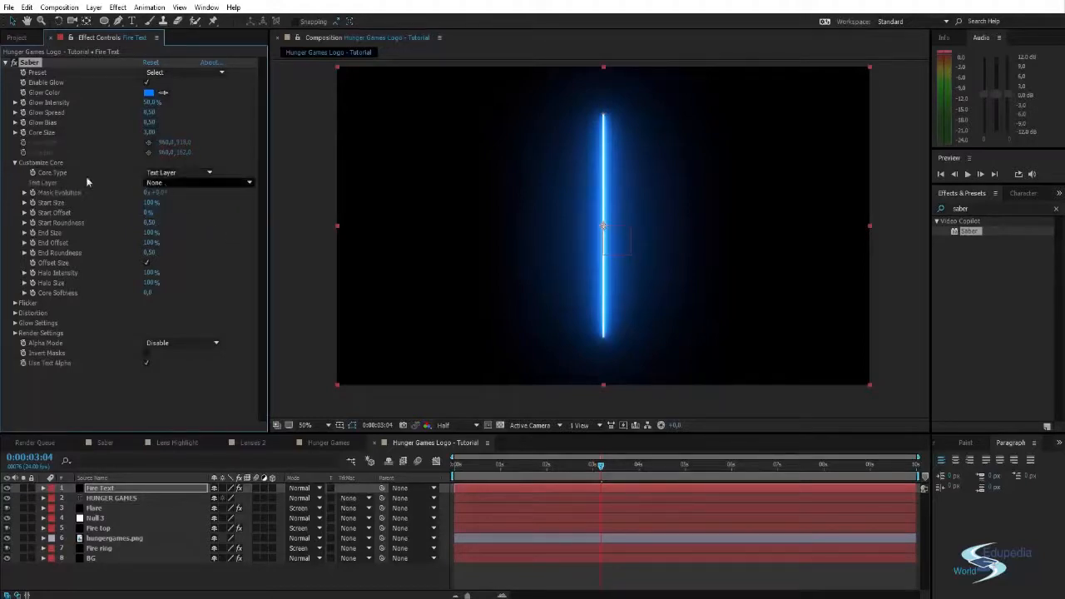
{"action": "left_click", "coordinate": [194, 184]}
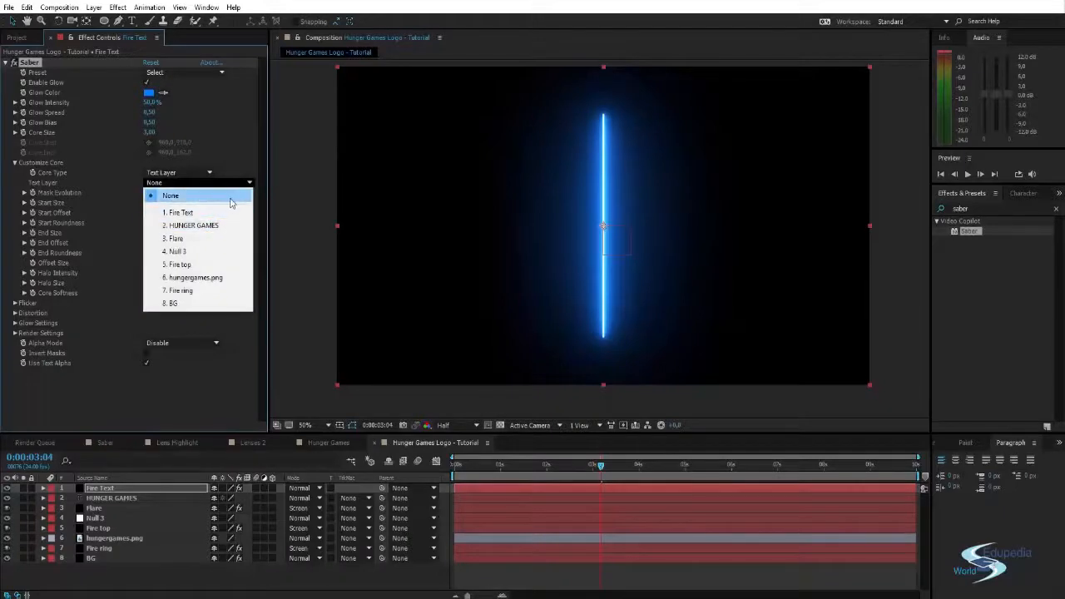
{"action": "left_click", "coordinate": [191, 226]}
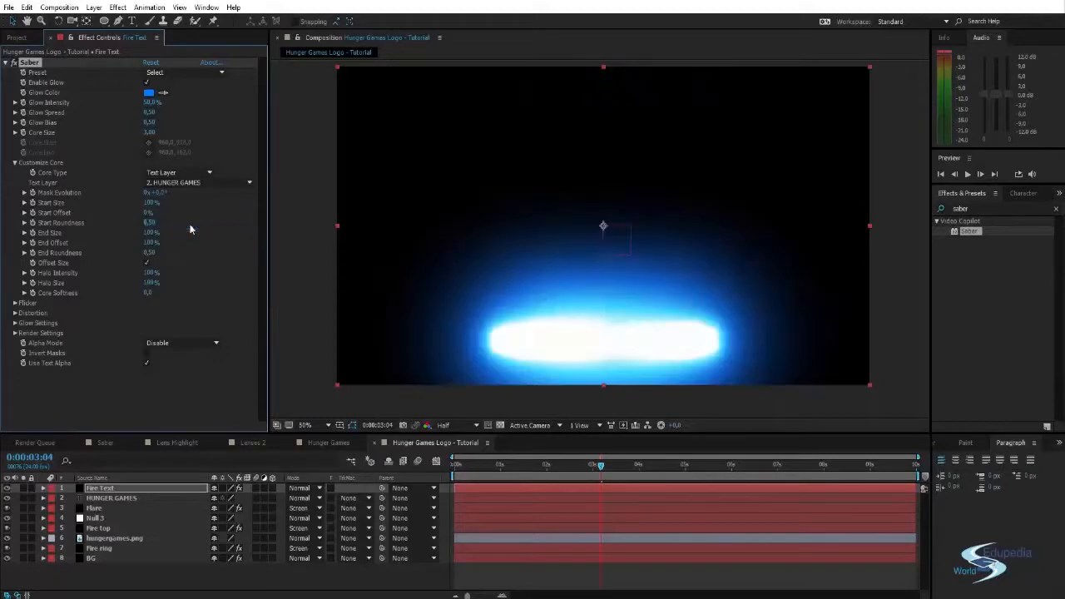
- Set the Fire Text layer's blending mode to Screen and place the HUNGER GAMES text layer above it
{"action": "left_click", "coordinate": [301, 488]}
{"action": "left_click", "coordinate": [360, 235]}
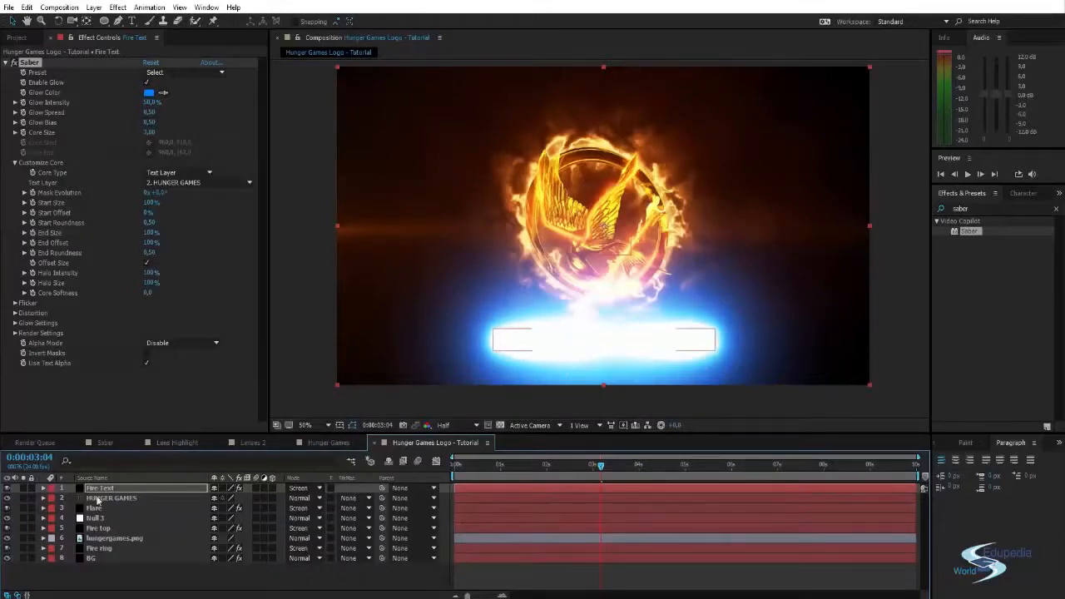
{"action": "left_click_drag", "start_coordinate": [98, 497], "coordinate": [98, 491]}
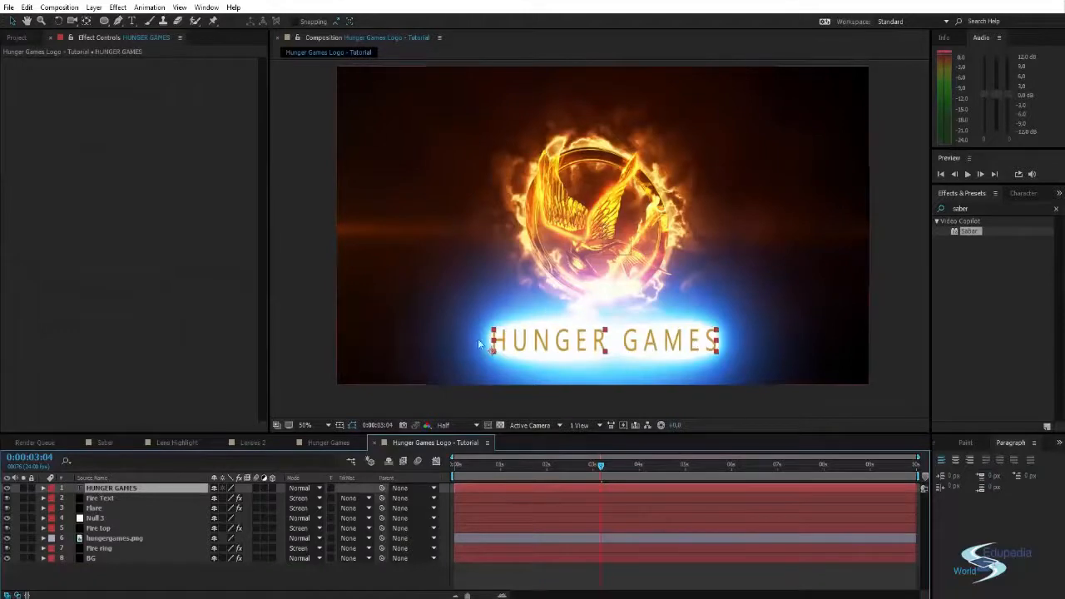
{"action": "left_click", "coordinate": [100, 497]}
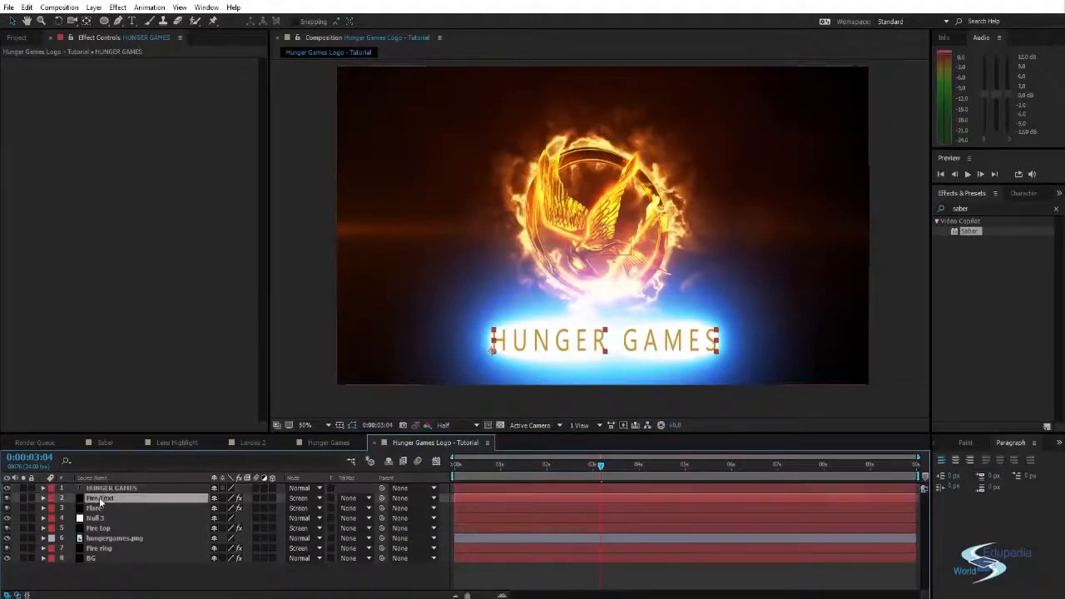
{"action": "left_click", "coordinate": [106, 490]}
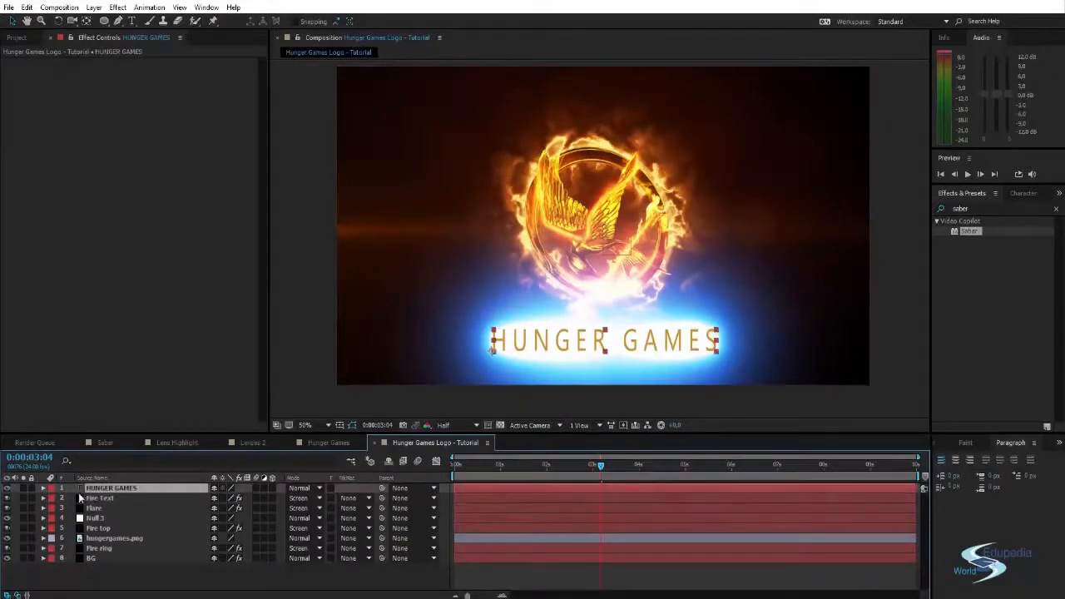
- Hide the HUNGER GAMES text layer and bring up the Fire Text layer's Saber settings
{"action": "left_click", "coordinate": [7, 488]}
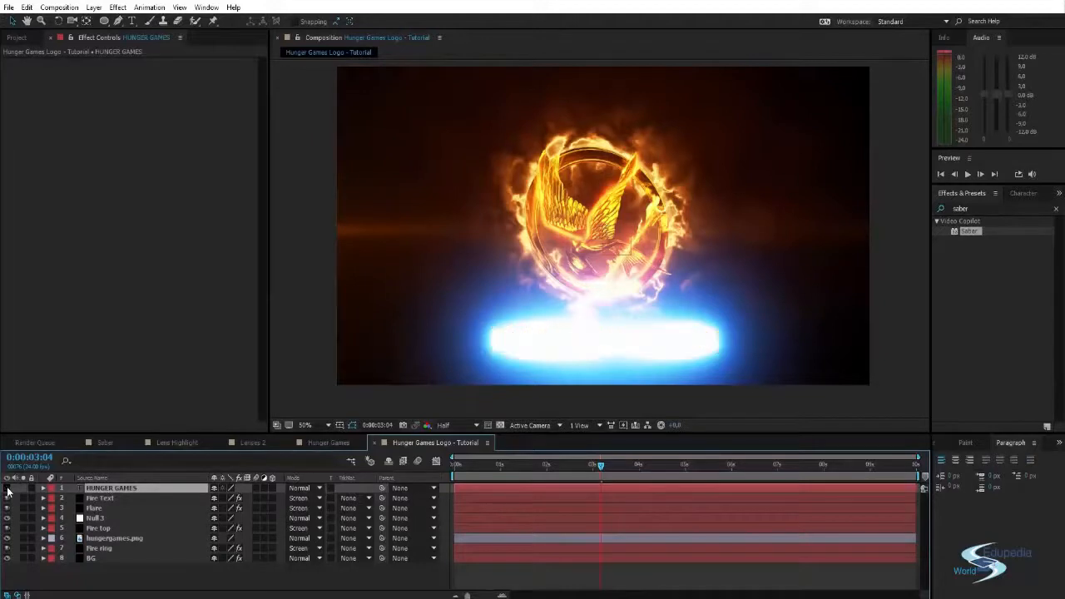
{"action": "left_click", "coordinate": [98, 498]}
{"action": "left_click", "coordinate": [100, 490]}
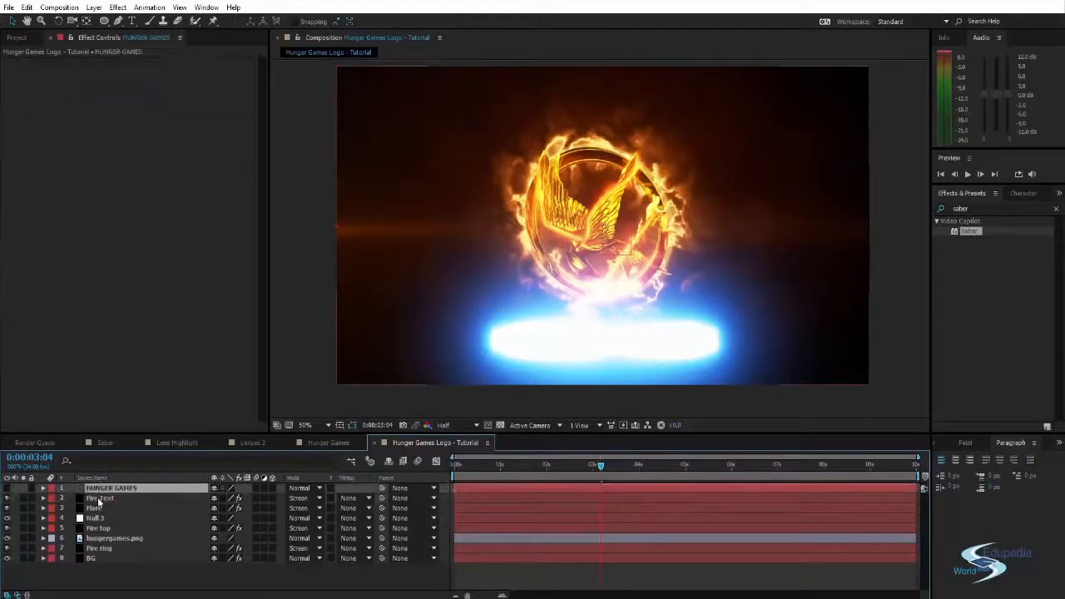
{"action": "left_click", "coordinate": [98, 498]}
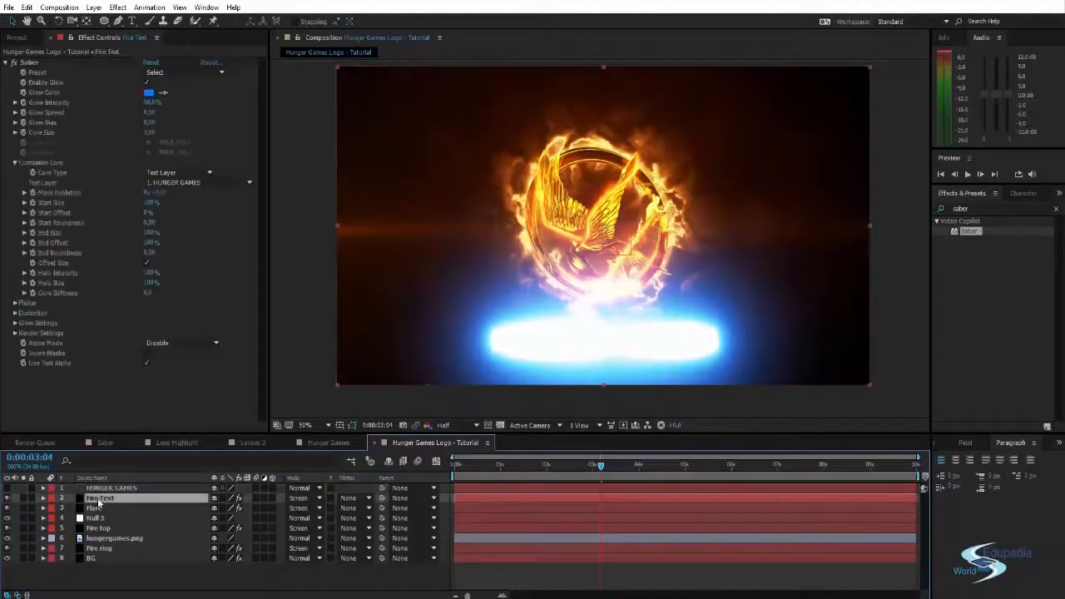
- Apply the Heat preset to the Fire Text Saber and reduce its Glow Intensity to 36%
{"action": "left_click", "coordinate": [171, 72]}
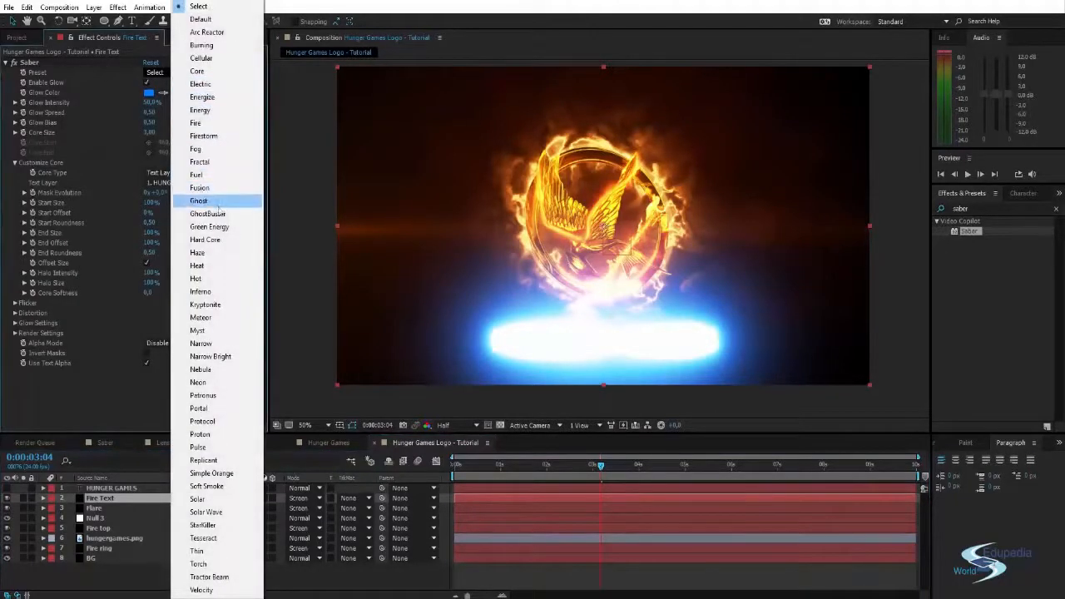
{"action": "left_click", "coordinate": [214, 266]}
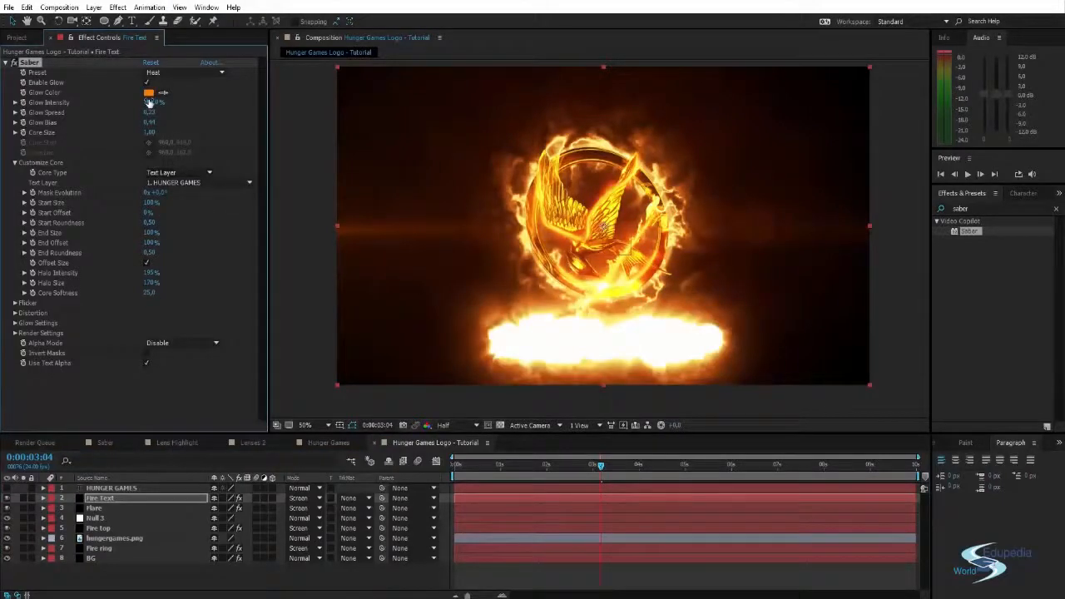
{"action": "left_click_drag", "start_coordinate": [149, 101], "coordinate": [49, 101]}
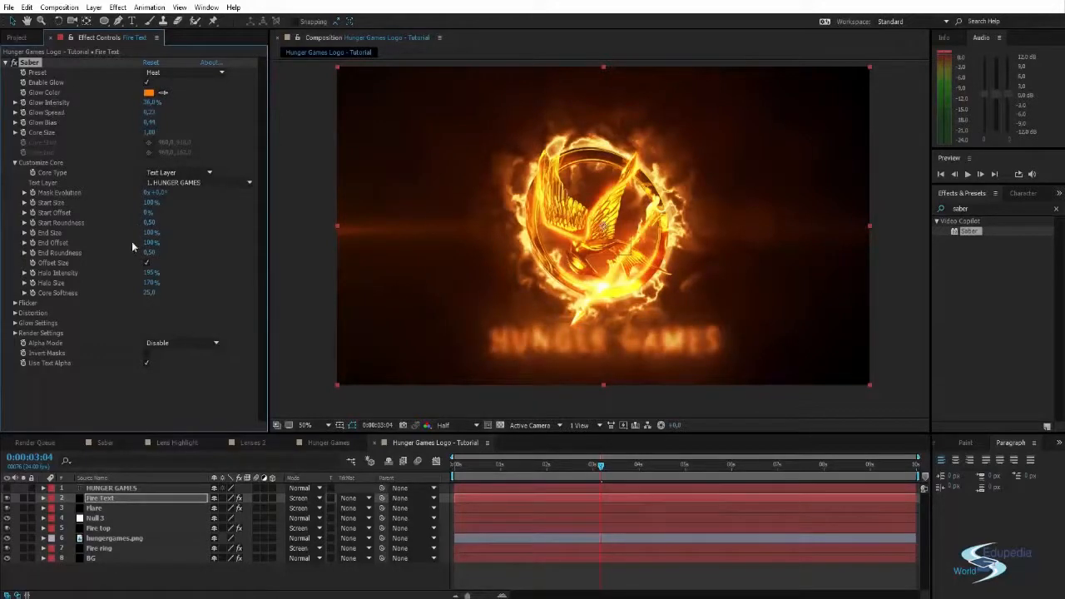
- Set the Core Distortion's Noise Scale to 41 and its Distortion Amount to 0
{"action": "left_click", "coordinate": [15, 313]}
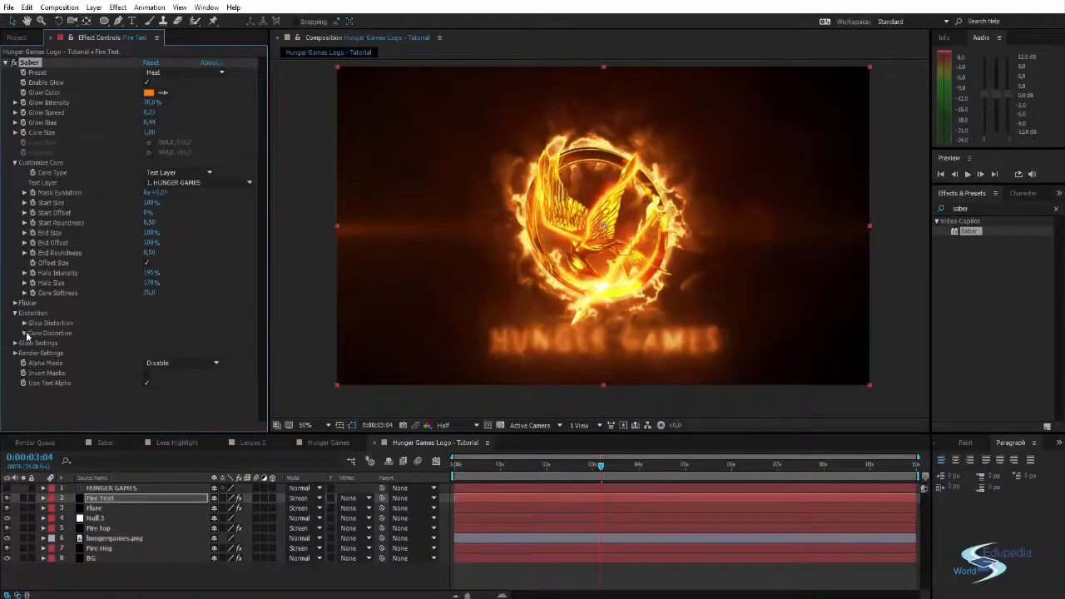
{"action": "left_click", "coordinate": [24, 333]}
{"action": "scroll", "coordinate": [108, 259], "scroll_direction": "down", "scroll_amount": 1}
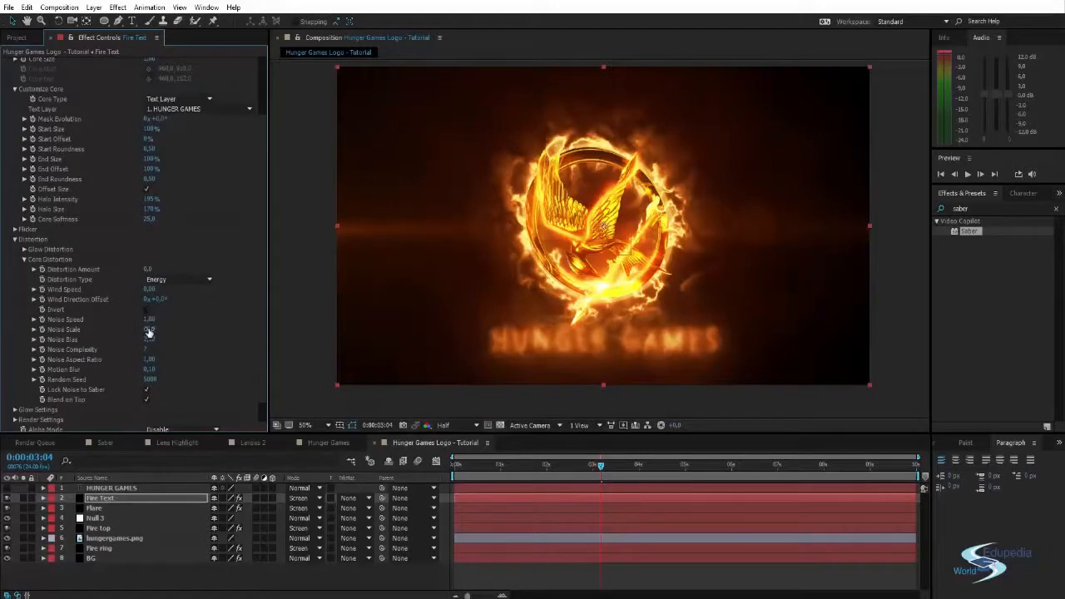
{"action": "left_click_drag", "start_coordinate": [148, 329], "coordinate": [110, 330]}
{"action": "left_click_drag", "start_coordinate": [125, 329], "coordinate": [34, 333]}
{"action": "left_click_drag", "start_coordinate": [148, 270], "coordinate": [118, 274]}
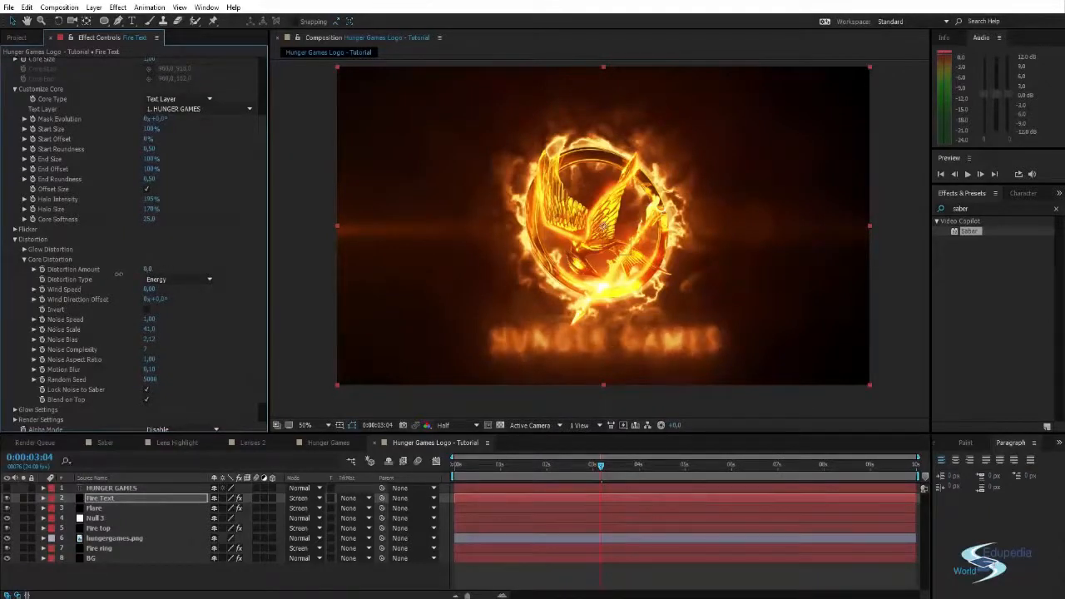
- Set the Glow Distortion's Distortion Amount to 7 and check the title at 0:00:03:13
{"action": "left_click", "coordinate": [24, 249]}
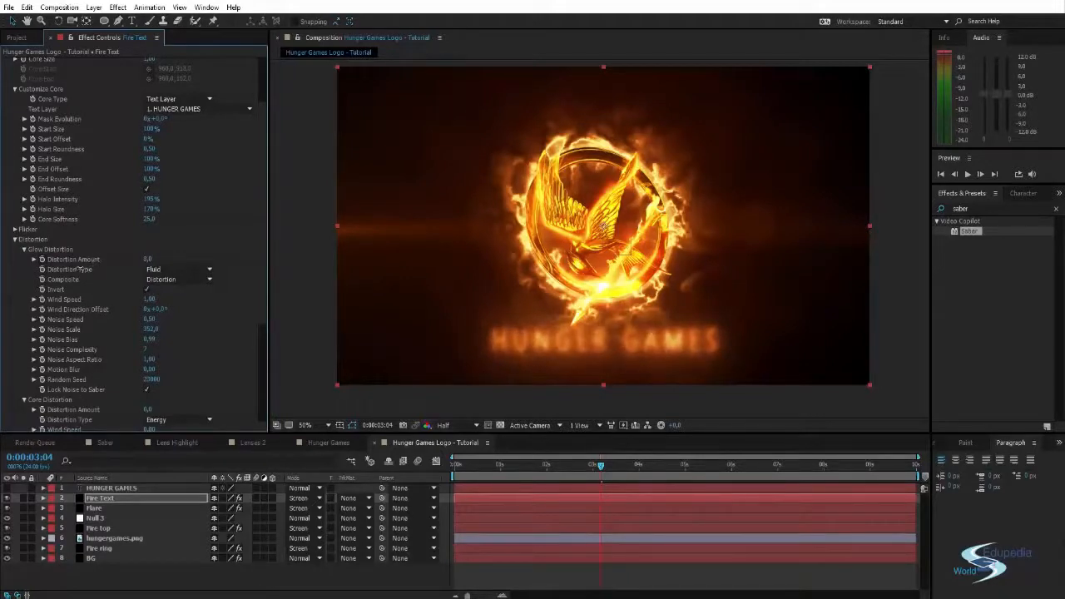
{"action": "left_click_drag", "start_coordinate": [84, 269], "coordinate": [84, 268]}
{"action": "mouse_move", "coordinate": [605, 467]}
{"action": "left_mouse_down"}
{"action": "mouse_move", "coordinate": [693, 467]}
{"action": "mouse_move", "coordinate": [618, 467]}
{"action": "left_mouse_up"}
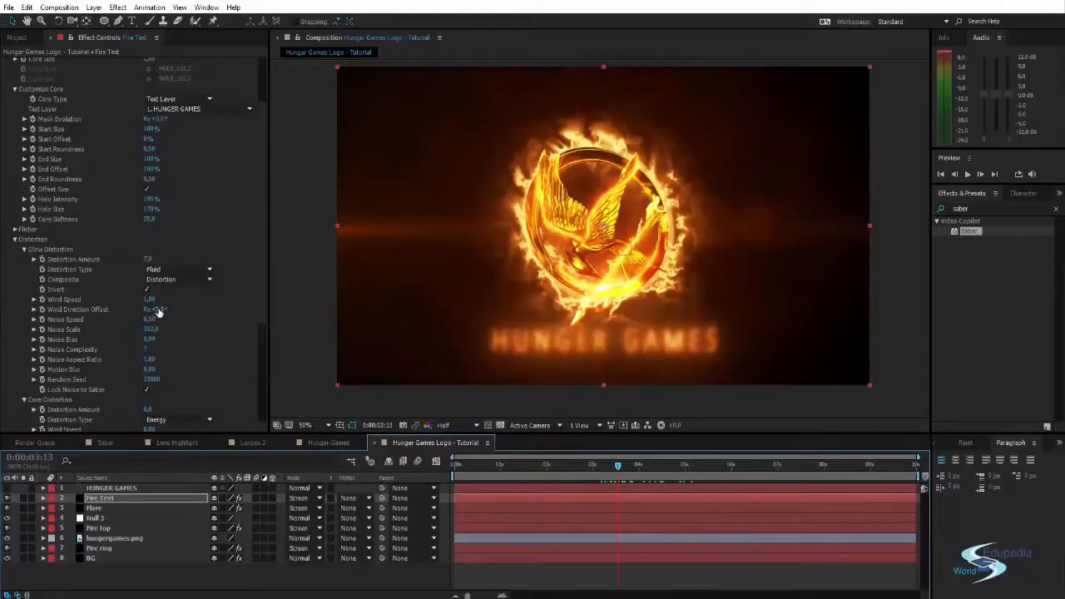
- Set the Glow Distortion's Wind Direction Offset to 47° and preview the burning title around 0:00:03:18
{"action": "left_click_drag", "start_coordinate": [158, 312], "coordinate": [186, 306]}
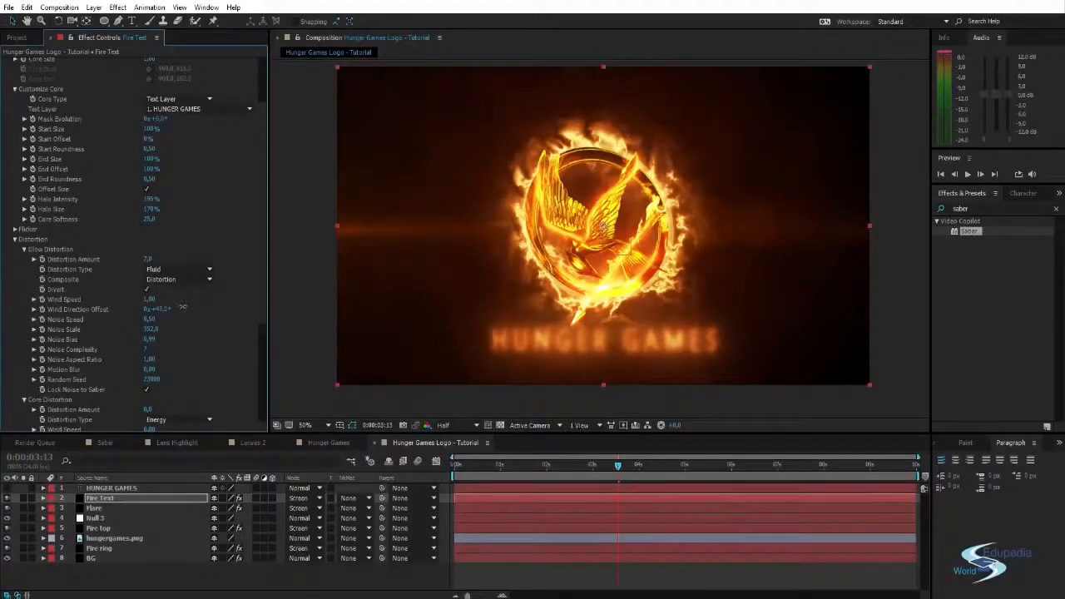
{"action": "mouse_move", "coordinate": [624, 466]}
{"action": "left_mouse_down"}
{"action": "mouse_move", "coordinate": [568, 469]}
{"action": "mouse_move", "coordinate": [628, 463]}
{"action": "left_mouse_up"}
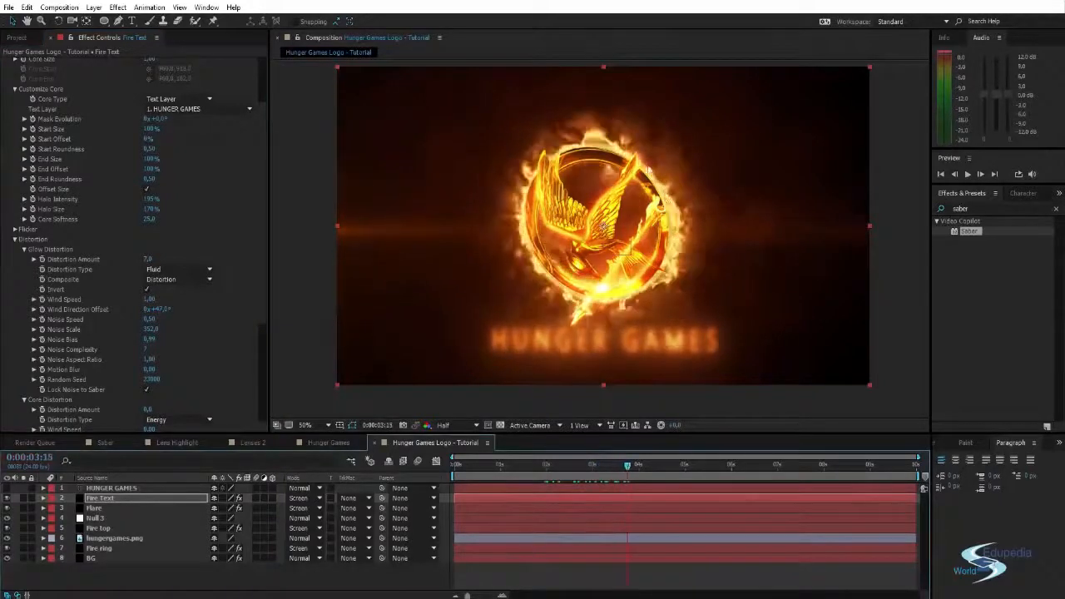
{"action": "key", "text": "space"}
{"action": "left_click_drag", "start_coordinate": [585, 194], "coordinate": [591, 188]}
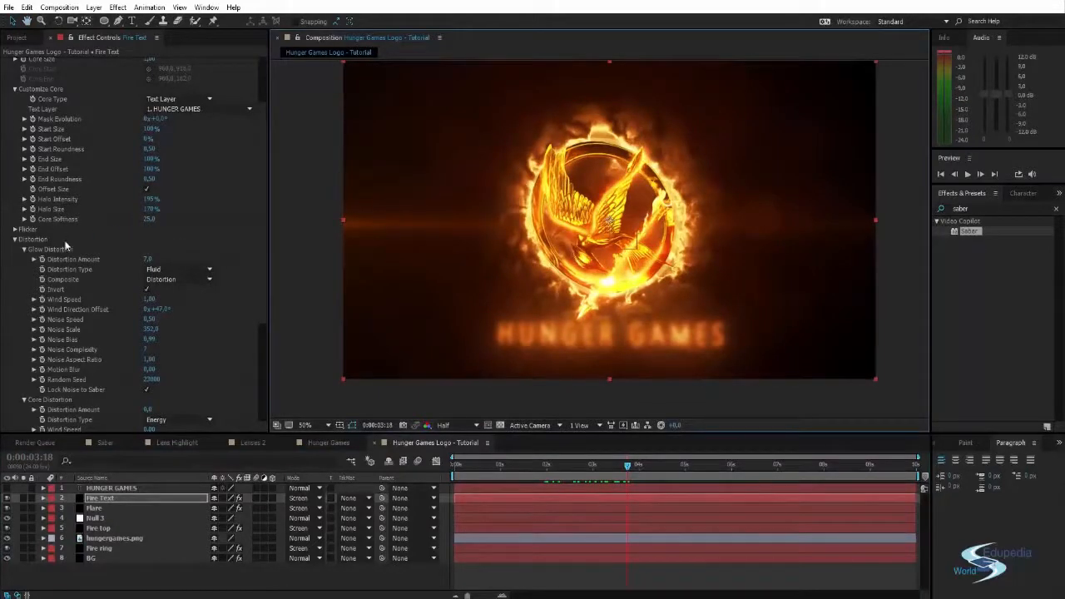
- Set the Fire Text Saber's Core Softness to 0.9 while inspecting the title's letter edges up close
{"action": "scroll", "coordinate": [75, 188], "scroll_direction": "up", "scroll_amount": 3}
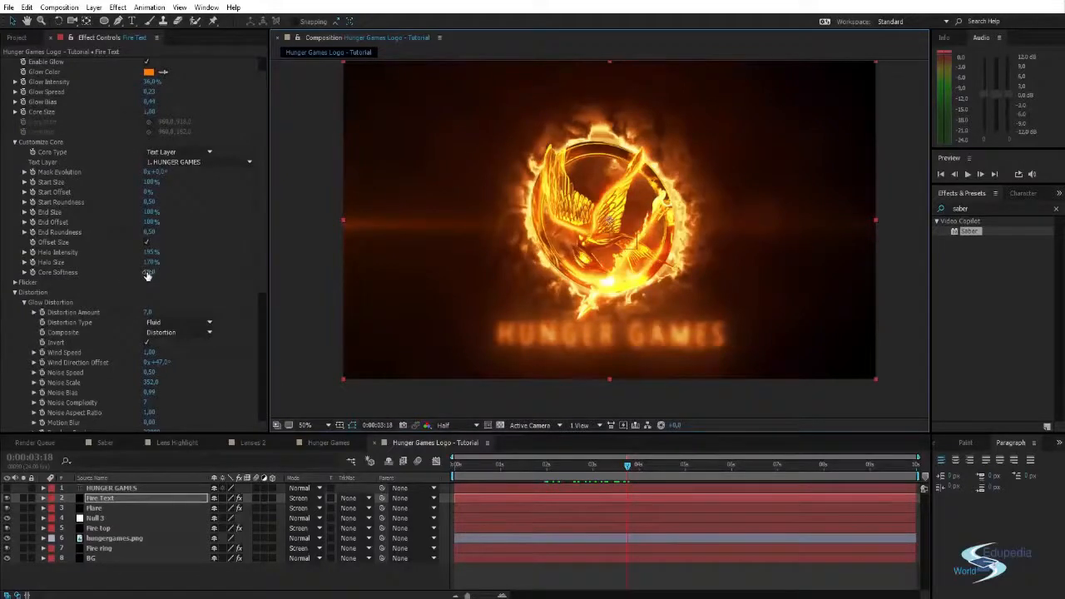
{"action": "left_click_drag", "start_coordinate": [148, 275], "coordinate": [82, 274]}
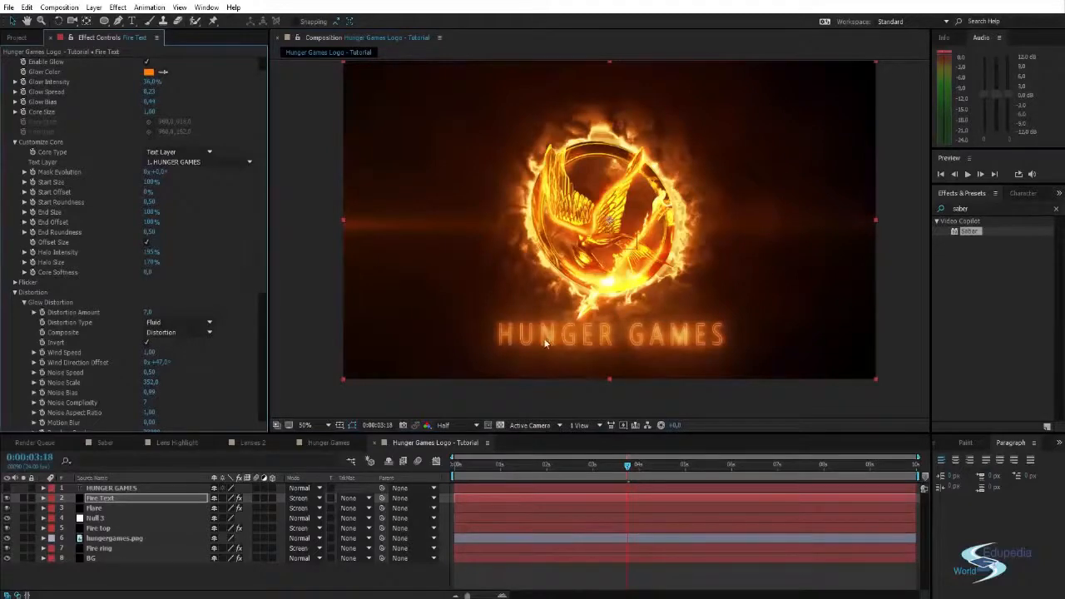
{"action": "scroll", "coordinate": [546, 342], "scroll_direction": "up", "scroll_amount": 1}
{"action": "left_click_drag", "start_coordinate": [546, 342], "coordinate": [452, 278]}
{"action": "scroll", "coordinate": [563, 178], "scroll_direction": "up", "scroll_amount": 1}
{"action": "scroll", "coordinate": [538, 231], "scroll_direction": "down", "scroll_amount": 3}
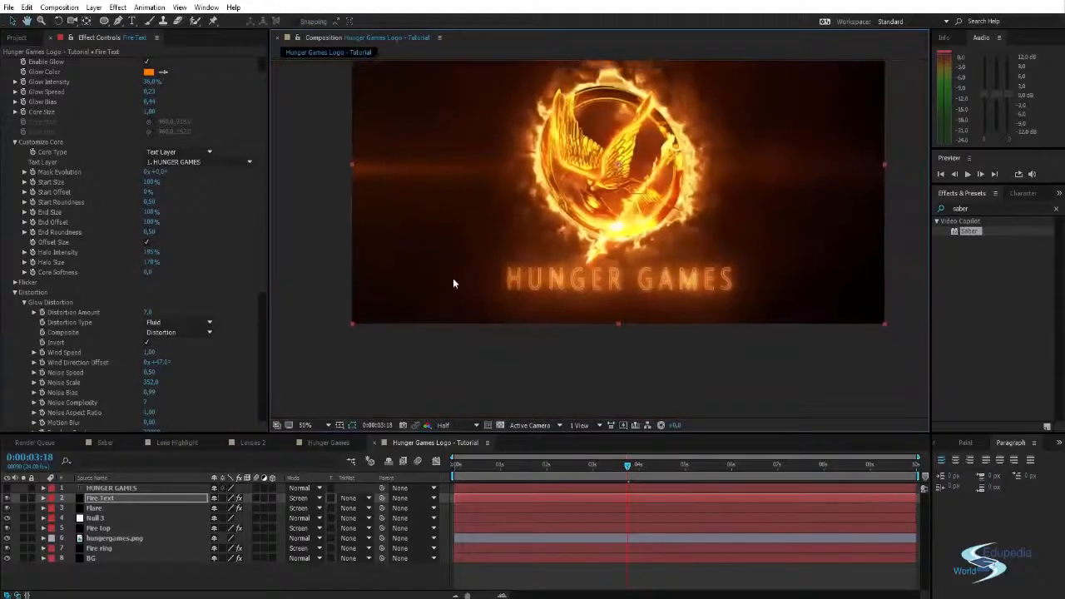
{"action": "scroll", "coordinate": [455, 278], "scroll_direction": "up", "scroll_amount": 2}
{"action": "scroll", "coordinate": [473, 278], "scroll_direction": "up", "scroll_amount": 2}
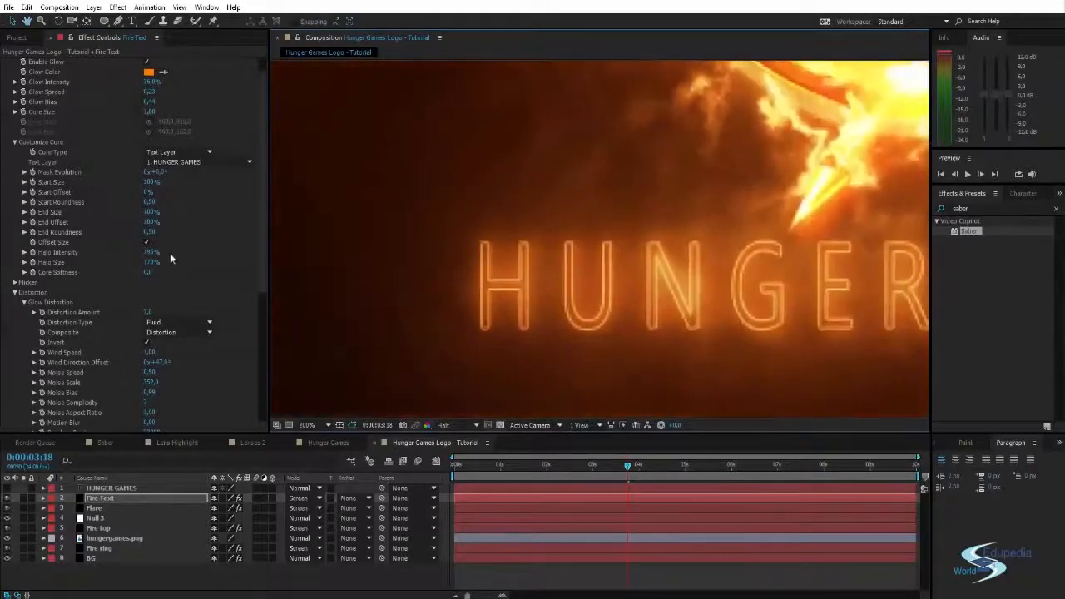
{"action": "left_click_drag", "start_coordinate": [149, 275], "coordinate": [134, 265]}
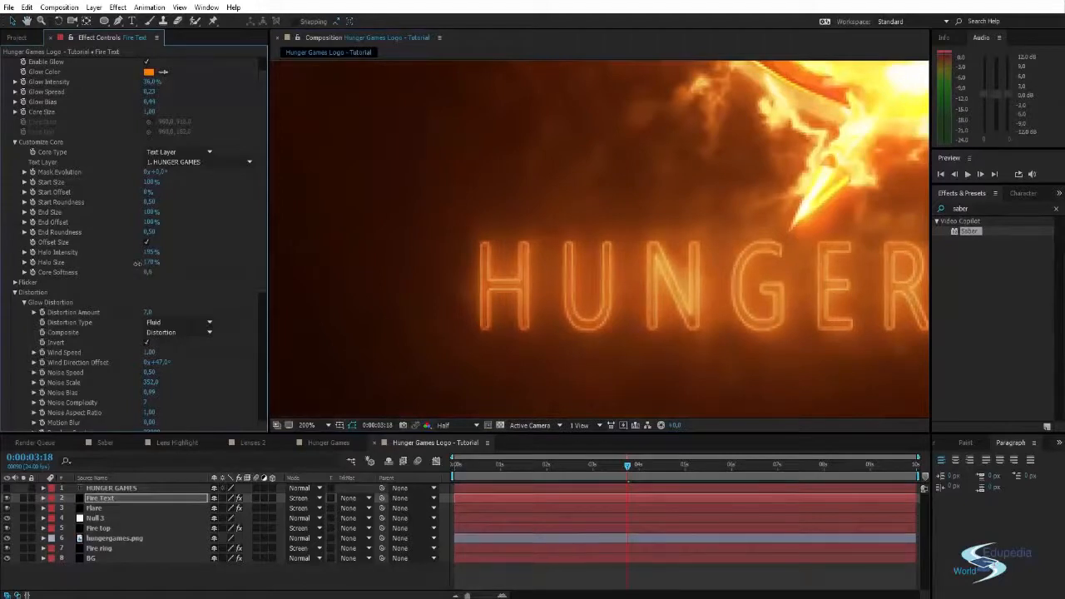
{"action": "scroll", "coordinate": [533, 236], "scroll_direction": "down", "scroll_amount": 4}
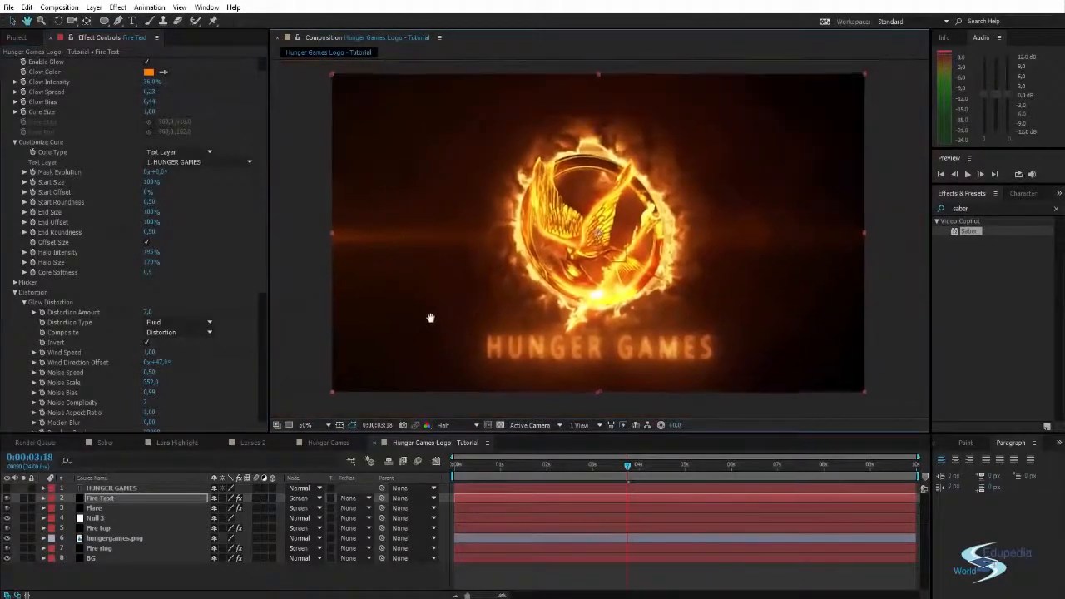
- Preview the logo with the softened title and move the current time to 0:00:02:12
{"action": "left_click", "coordinate": [445, 411]}
{"action": "left_click_drag", "start_coordinate": [545, 313], "coordinate": [526, 326]}
{"action": "left_click_drag", "start_coordinate": [628, 466], "coordinate": [606, 465]}
{"action": "left_click_drag", "start_coordinate": [540, 333], "coordinate": [573, 318]}
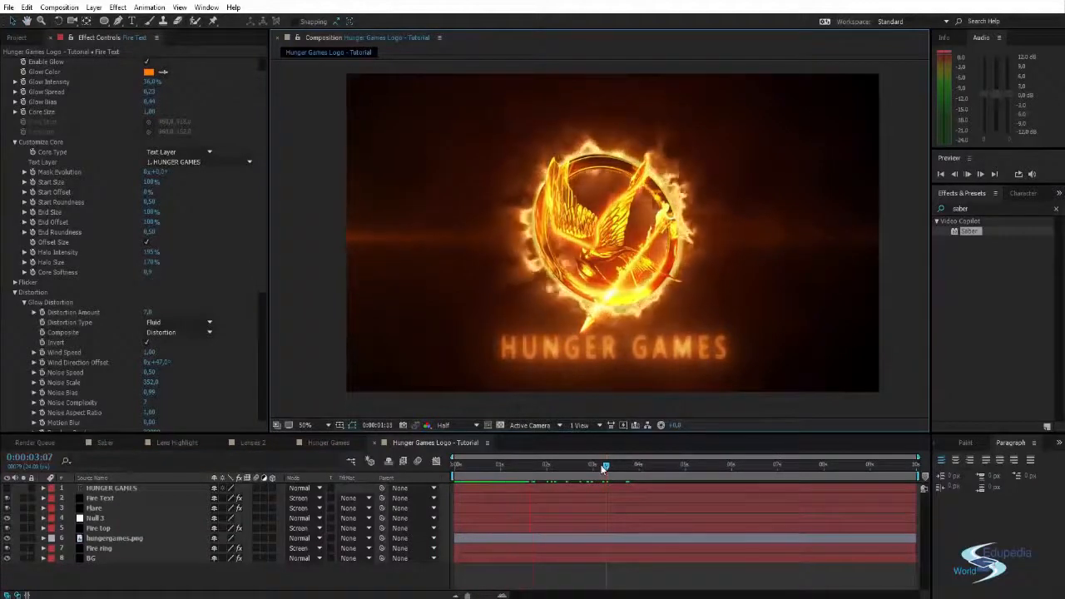
{"action": "left_click_drag", "start_coordinate": [602, 468], "coordinate": [569, 466]}
- Set the Fire ring Saber's Glow Intensity to 299%, Glow Spread to 0.32, Glow Bias to 0.72 and Core Size to 0.60
{"action": "scroll", "coordinate": [47, 147], "scroll_direction": "up", "scroll_amount": 1}
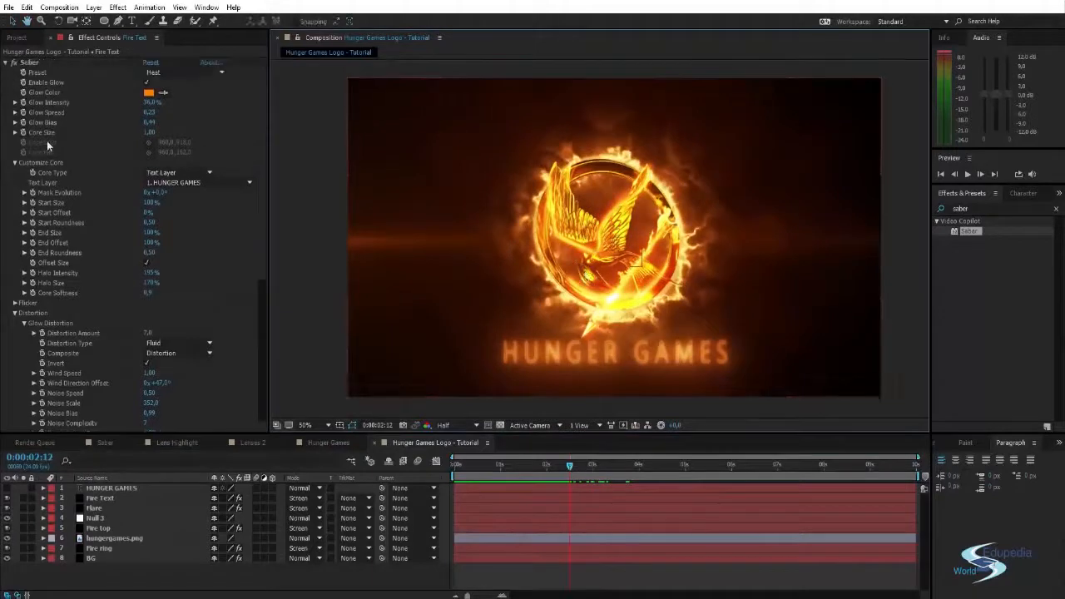
{"action": "left_click", "coordinate": [5, 63]}
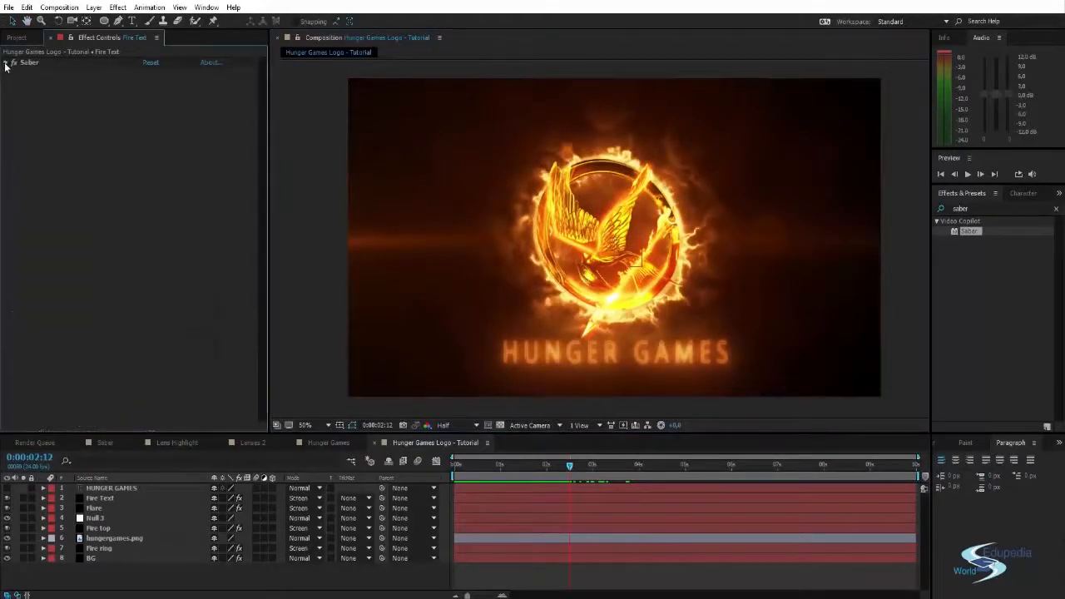
{"action": "left_click", "coordinate": [97, 549]}
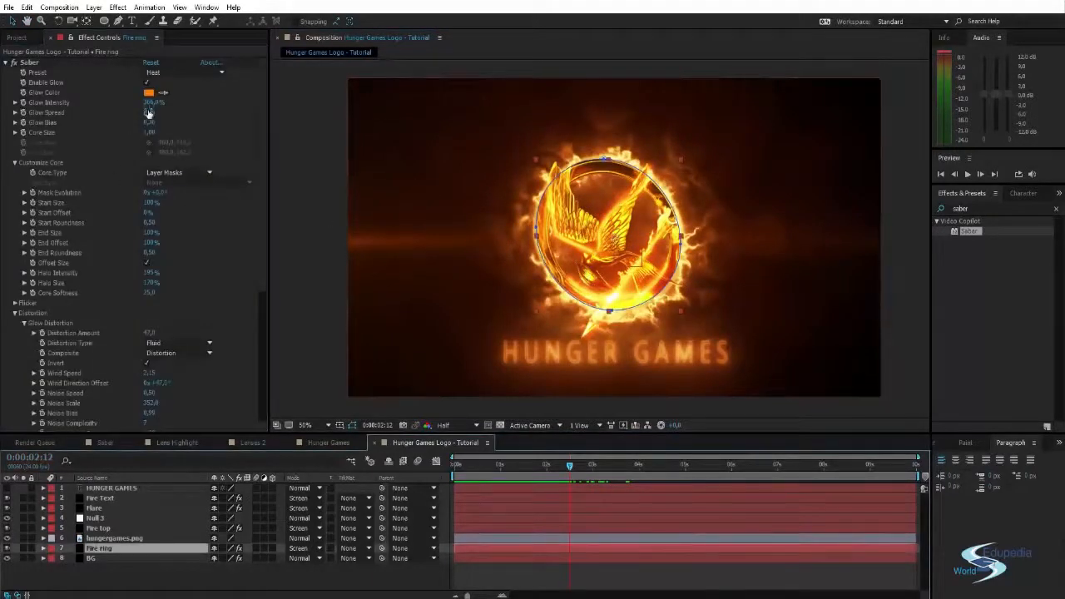
{"action": "left_click_drag", "start_coordinate": [149, 124], "coordinate": [142, 122]}
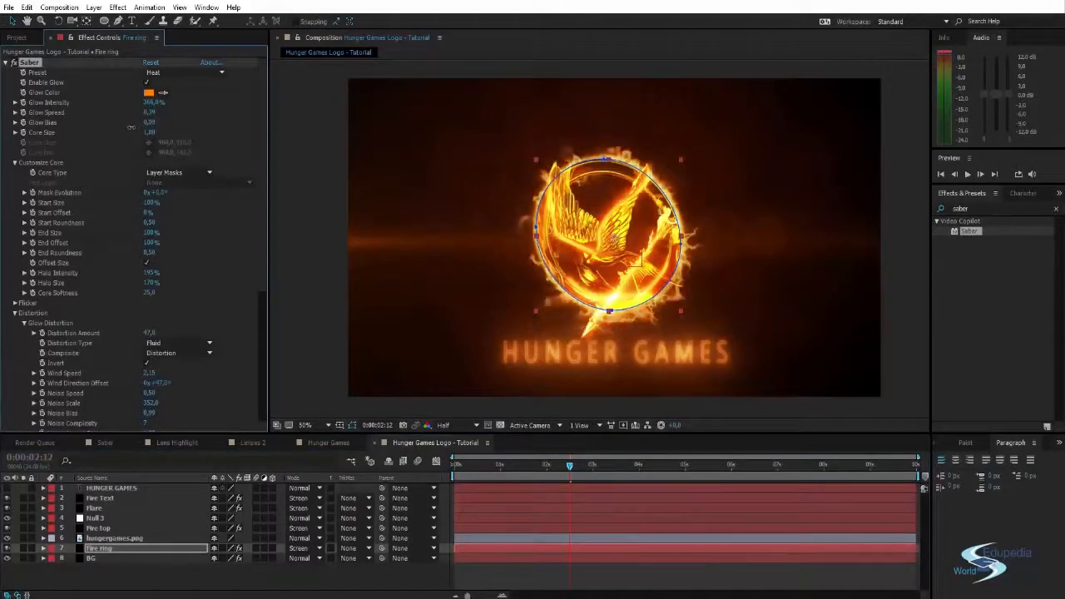
{"action": "left_click", "coordinate": [294, 191]}
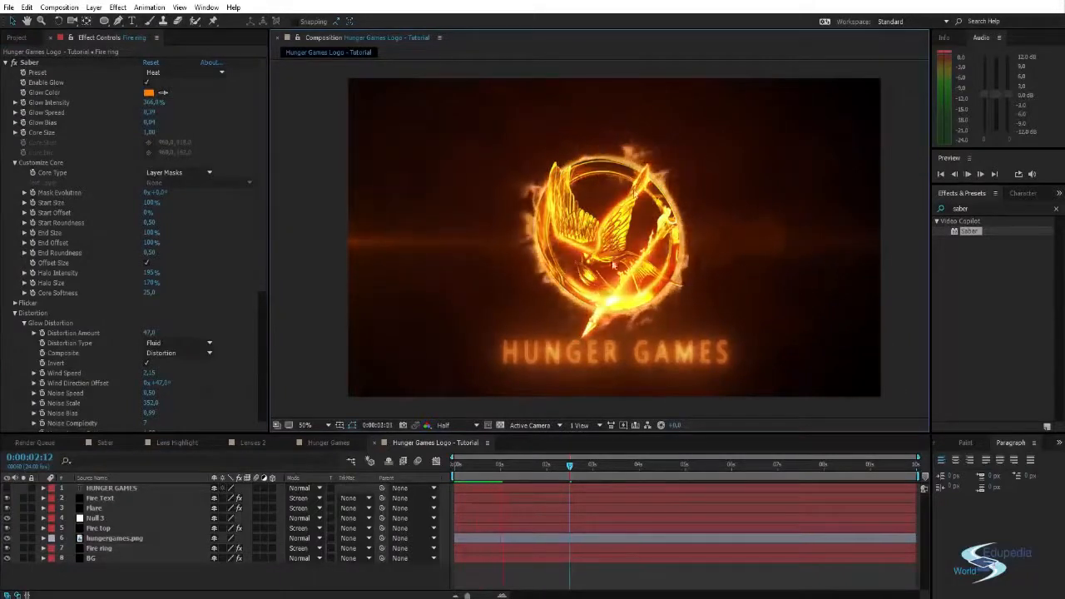
{"action": "left_click_drag", "start_coordinate": [565, 471], "coordinate": [550, 469]}
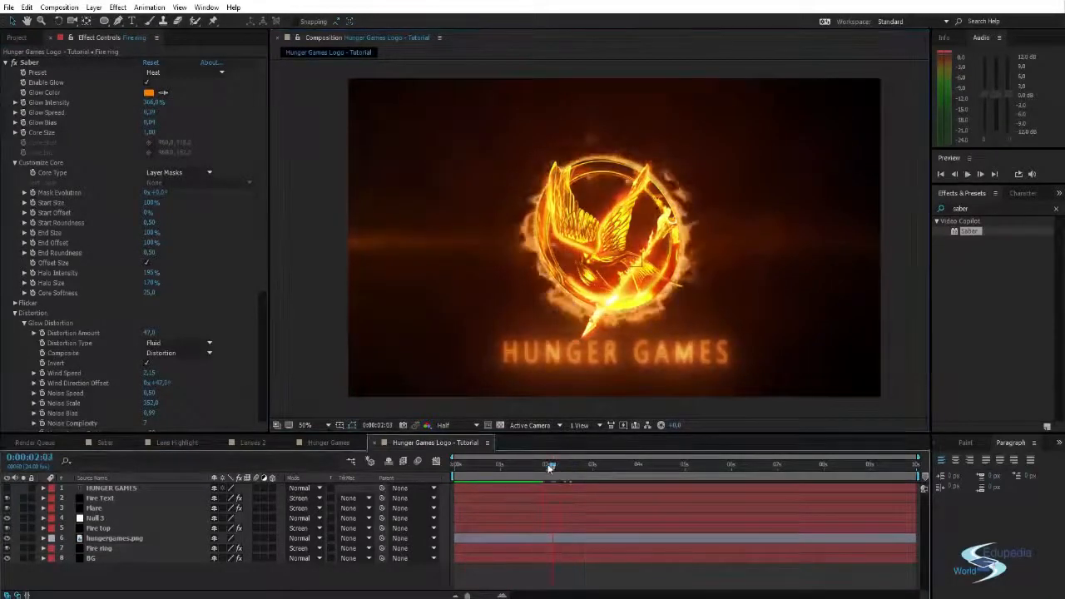
{"action": "left_click_drag", "start_coordinate": [150, 122], "coordinate": [165, 119]}
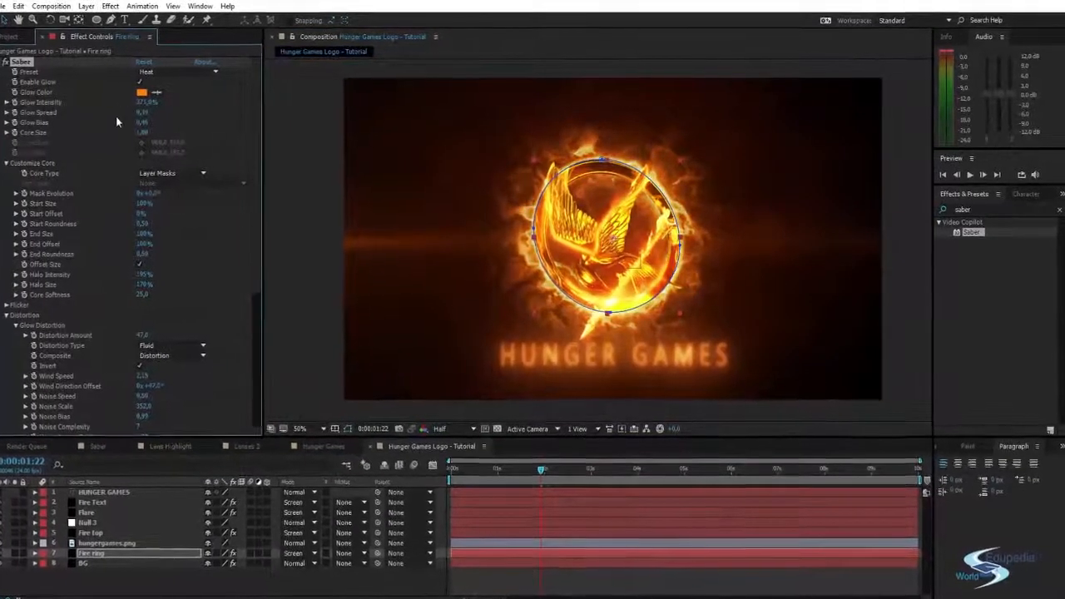
{"action": "left_click_drag", "start_coordinate": [138, 112], "coordinate": [63, 136]}
{"action": "left_click", "coordinate": [248, 173]}
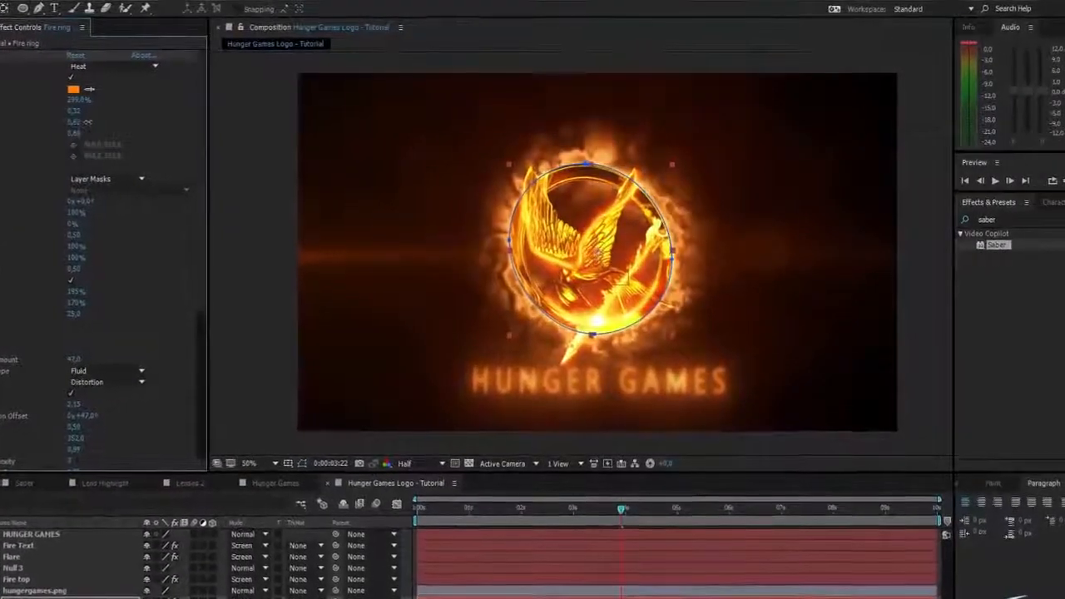
{"action": "left_click", "coordinate": [278, 243]}
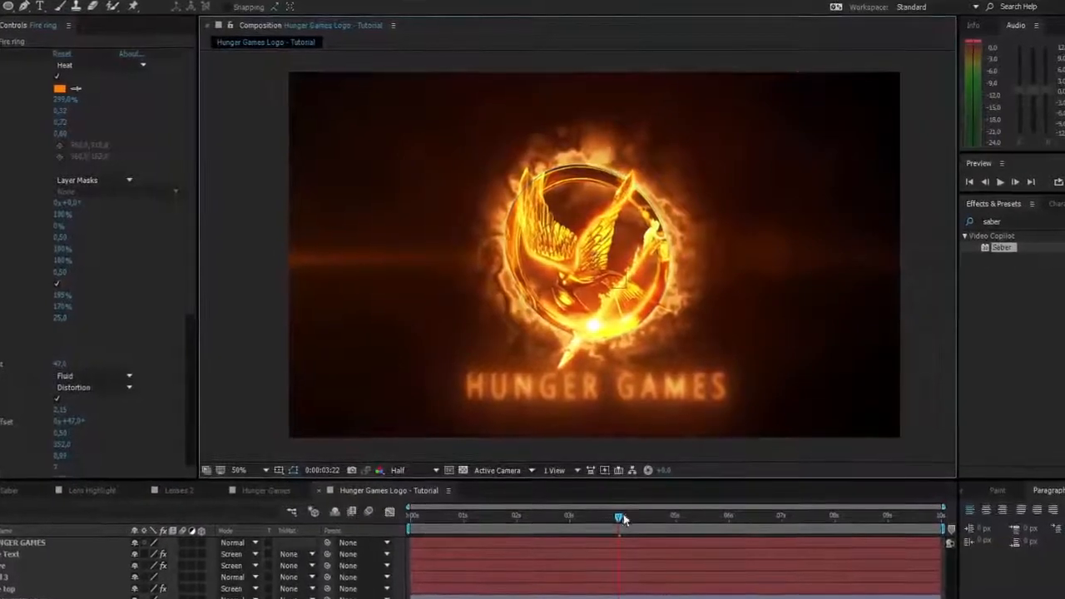
- Check the adjusted ring fire at different times across the timeline, including 0:00:07:22
{"action": "left_click_drag", "start_coordinate": [622, 512], "coordinate": [833, 518]}
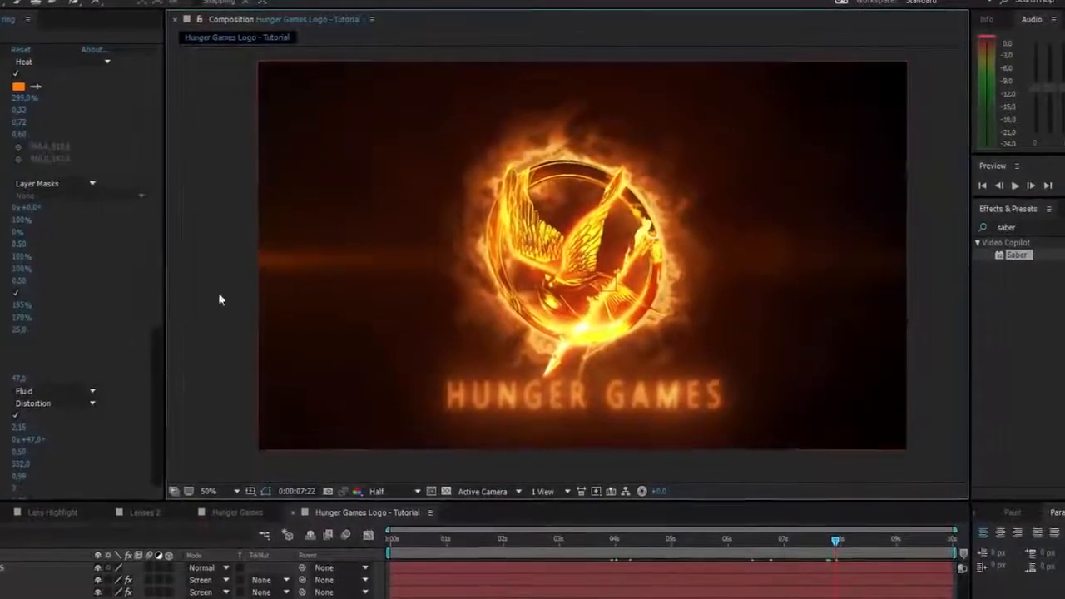
{"action": "left_click", "coordinate": [257, 516]}
{"action": "mouse_move", "coordinate": [498, 543]}
{"action": "left_mouse_down"}
{"action": "mouse_move", "coordinate": [371, 531]}
{"action": "mouse_move", "coordinate": [426, 549]}
{"action": "mouse_move", "coordinate": [631, 545]}
{"action": "left_mouse_up"}
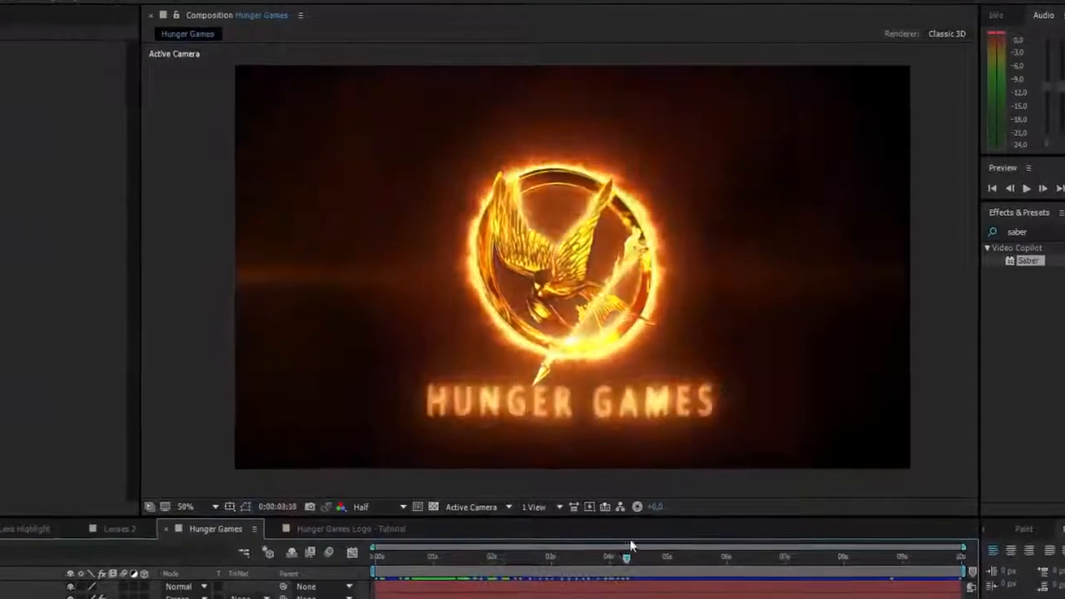
{"action": "left_click", "coordinate": [350, 529]}
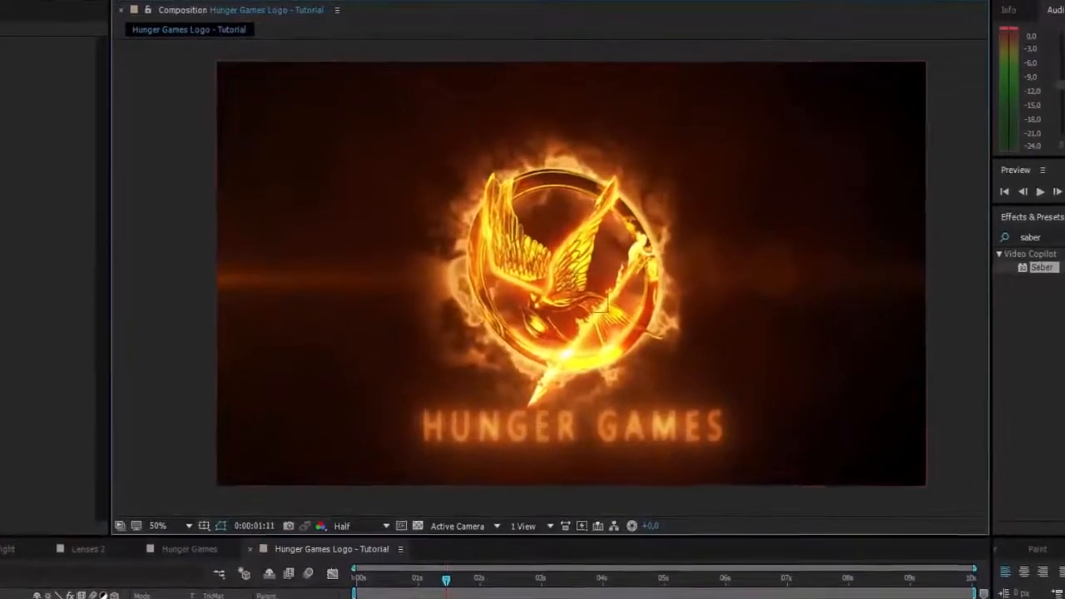
- Isolate and preview the hungergames.png logo on black, and turn the Fire ring layer back on
{"action": "left_click", "coordinate": [50, 597]}
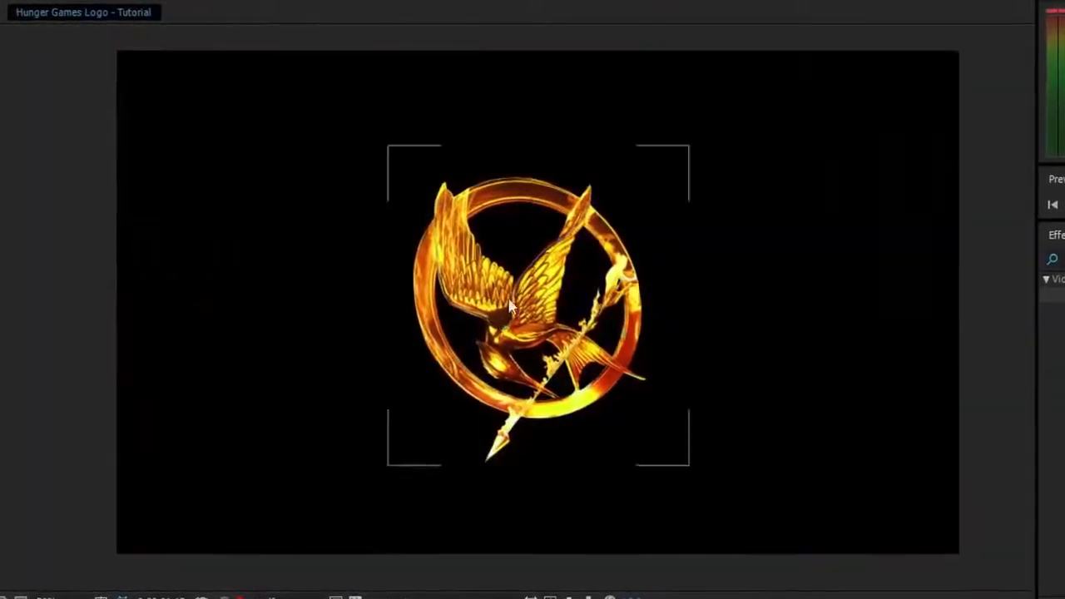
{"action": "left_click", "coordinate": [614, 252]}
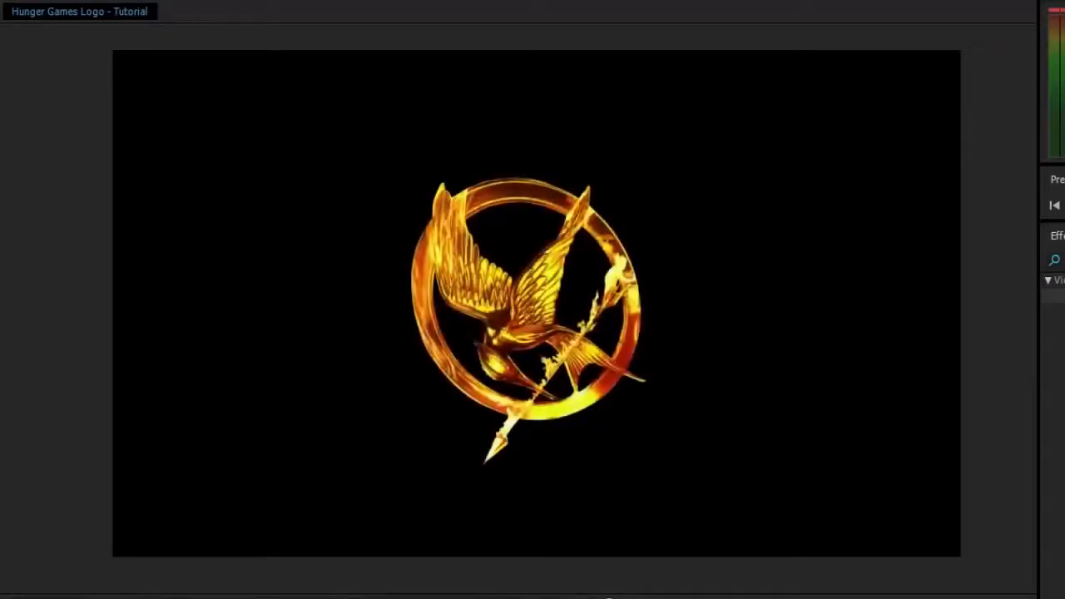
{"action": "key", "text": "space"}
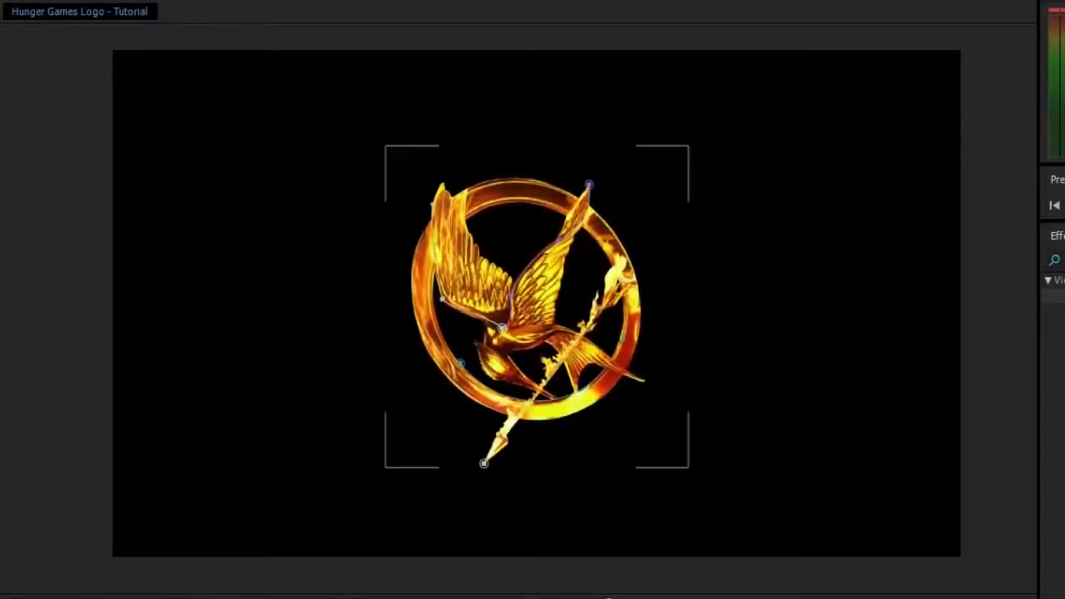
{"action": "key", "text": "ctrl+Down"}
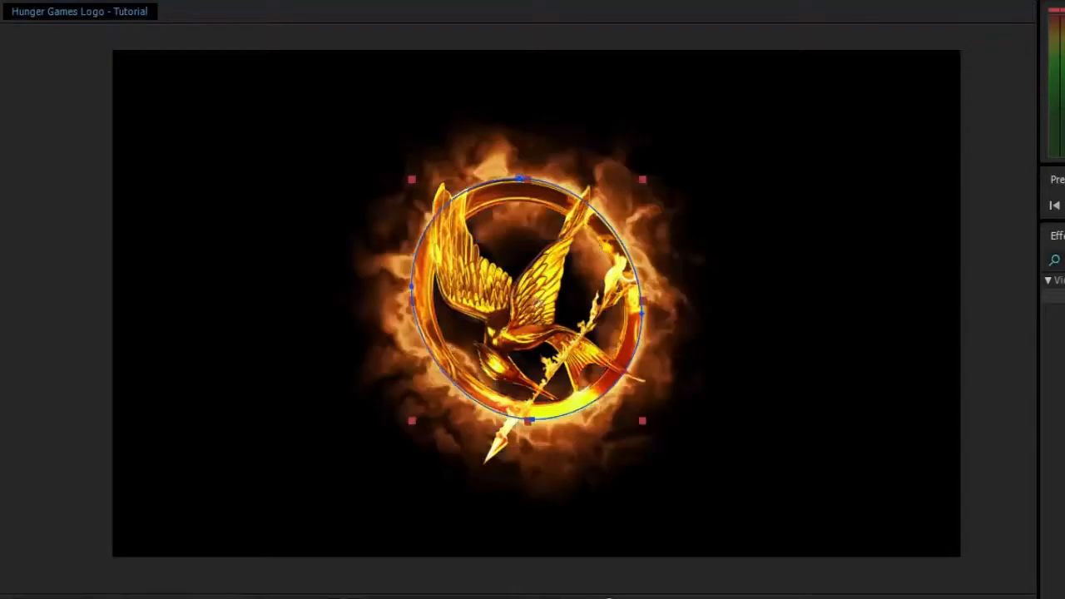
- Preview the Fire ring layer and animate its Saber fire so it spreads progressively around the logo ring
{"action": "left_click", "coordinate": [208, 560]}
{"action": "key", "text": "space"}
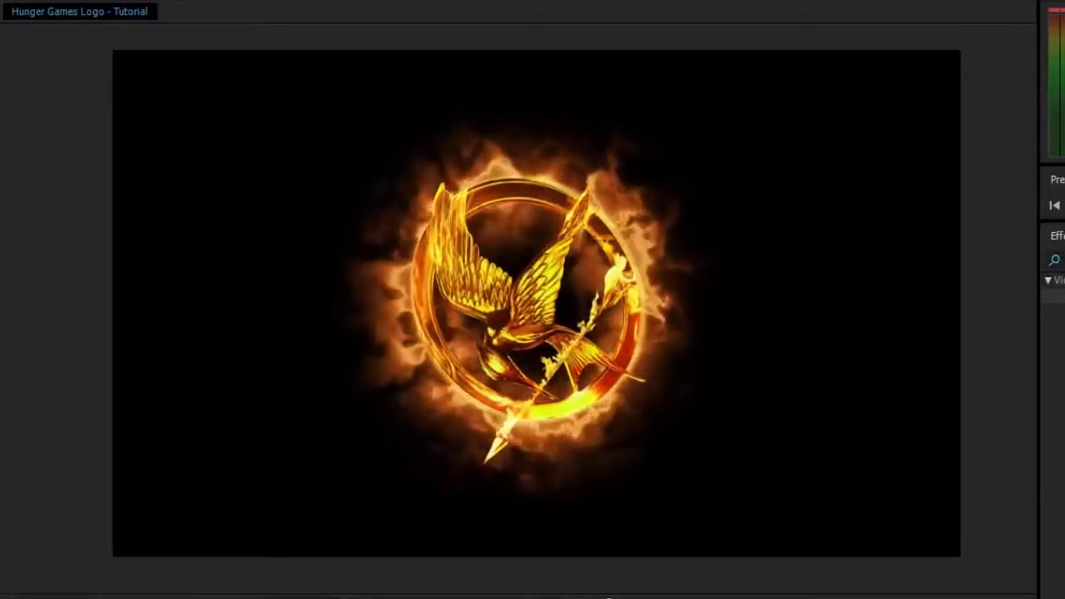
{"action": "key", "text": "space"}
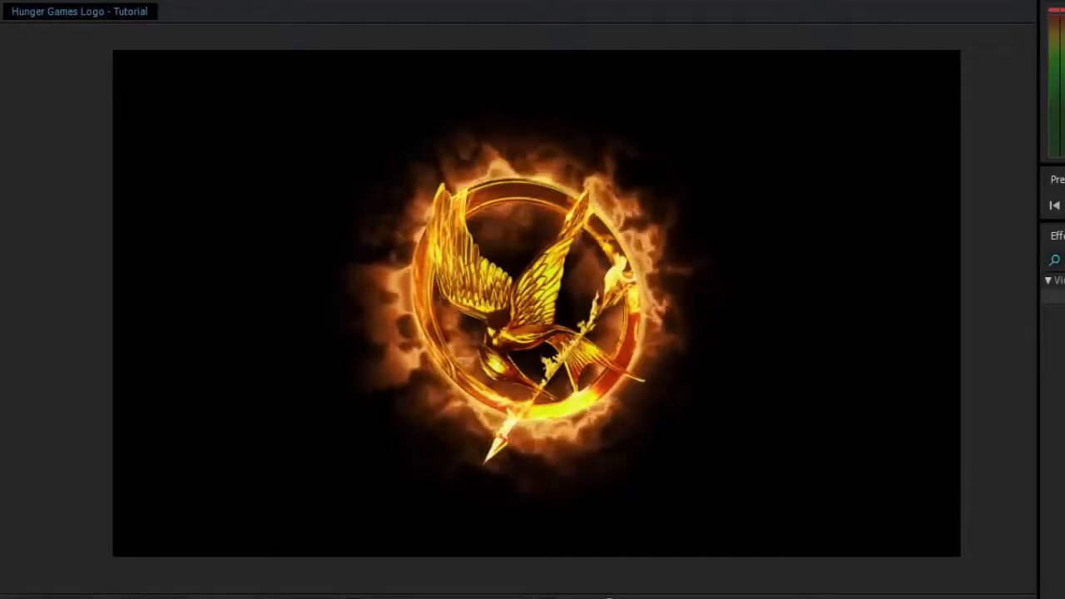
{"action": "left_click", "coordinate": [498, 319]}
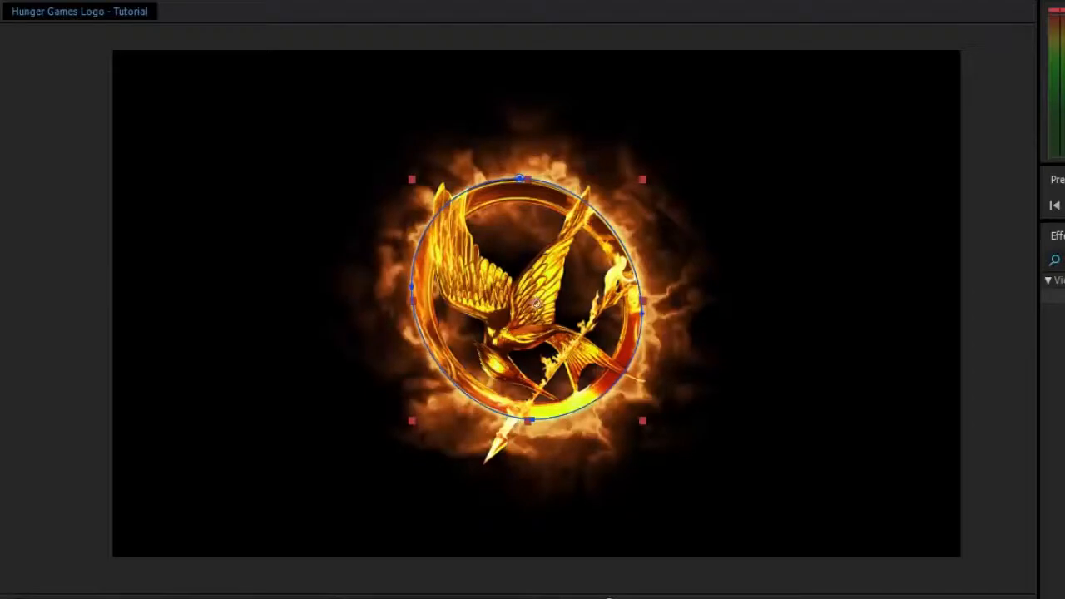
{"action": "left_click", "coordinate": [57, 372]}
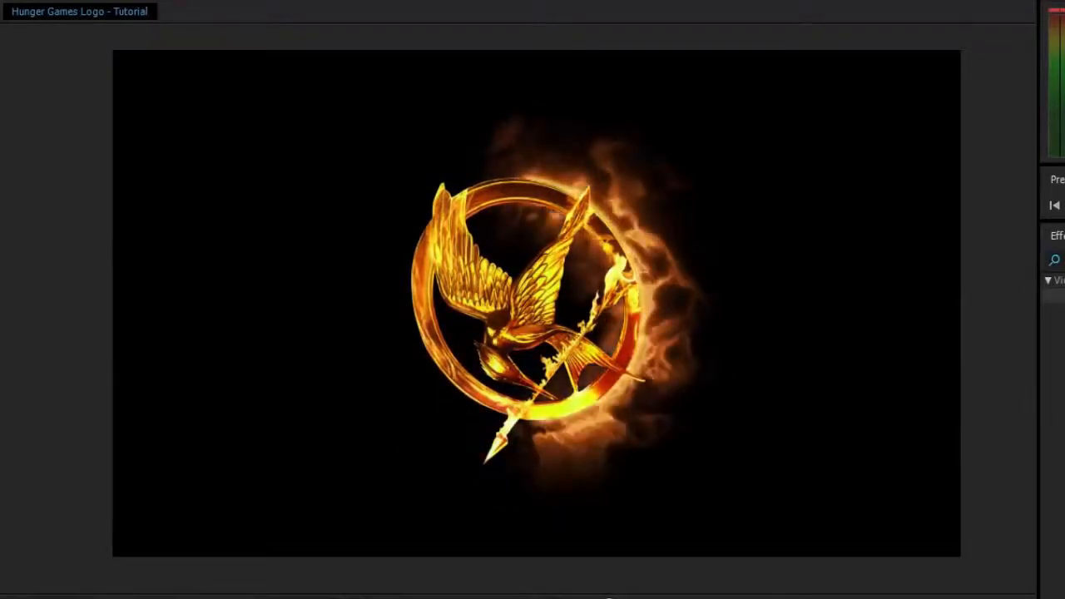
- Show the Fire top layer, keyframe its Saber Start Offset from 100% at 0:00:02:02 down to 0%, and preview the reveal
{"action": "left_click", "coordinate": [483, 290]}
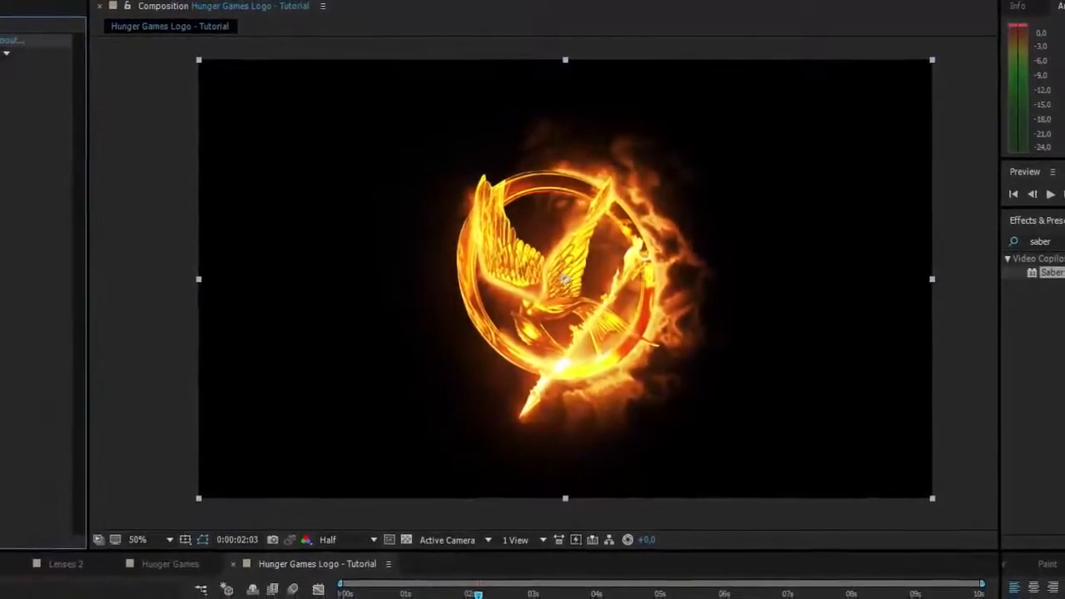
{"action": "left_click", "coordinate": [136, 275]}
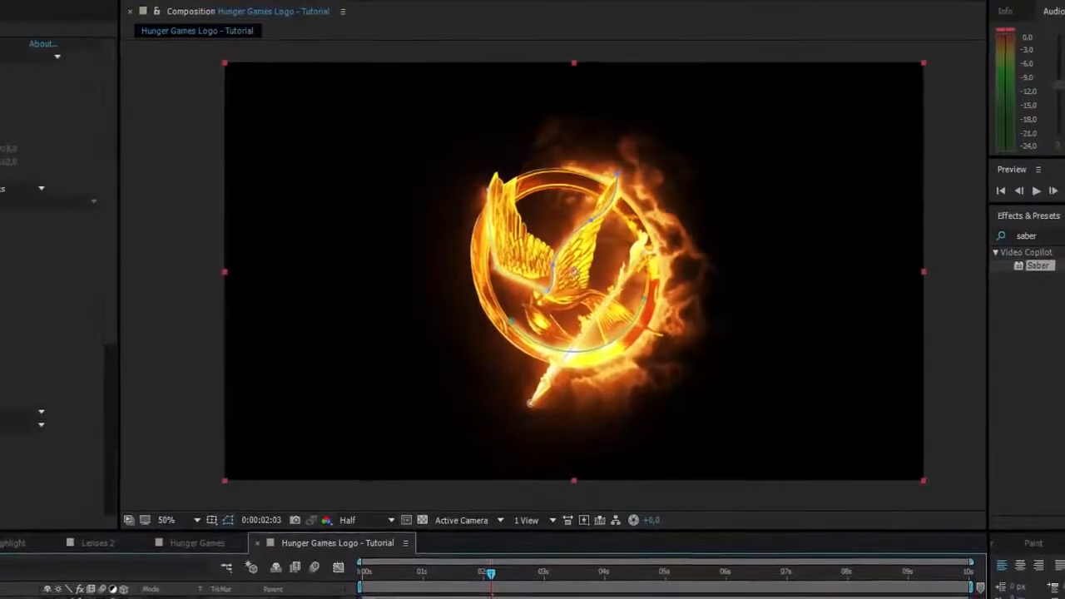
{"action": "mouse_move", "coordinate": [488, 572]}
{"action": "left_mouse_down"}
{"action": "mouse_move", "coordinate": [457, 588]}
{"action": "mouse_move", "coordinate": [372, 591]}
{"action": "mouse_move", "coordinate": [498, 587]}
{"action": "left_mouse_up"}
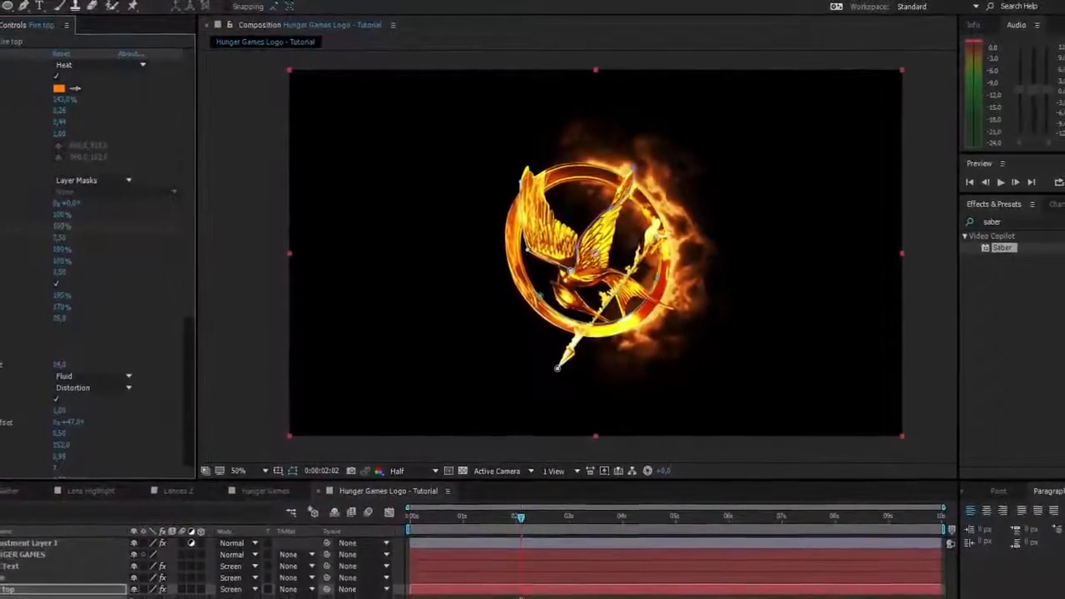
{"action": "key", "text": "space"}
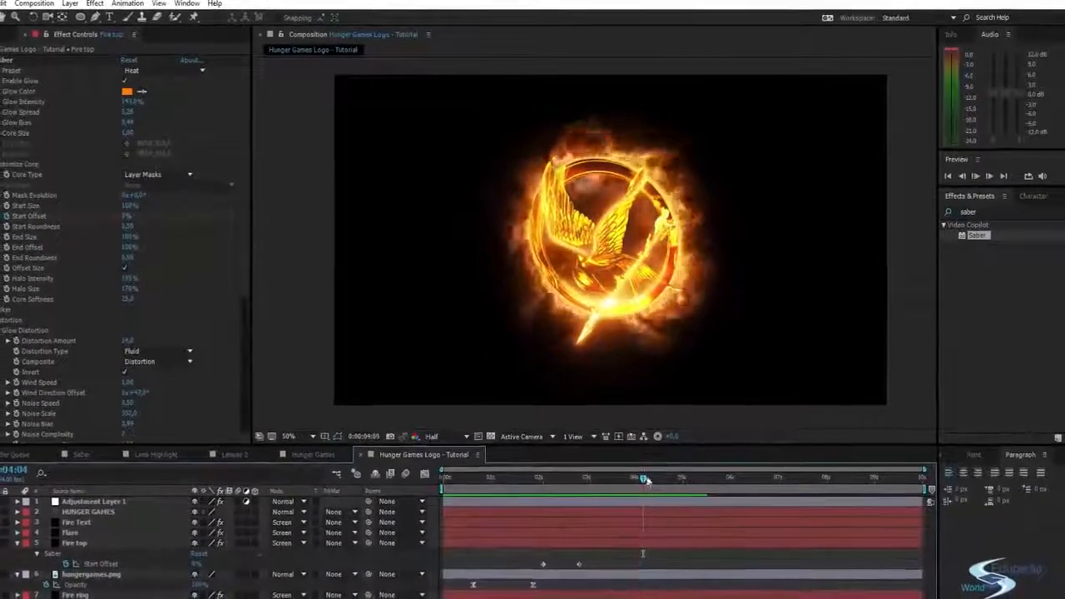
{"action": "left_click_drag", "start_coordinate": [615, 475], "coordinate": [585, 463]}
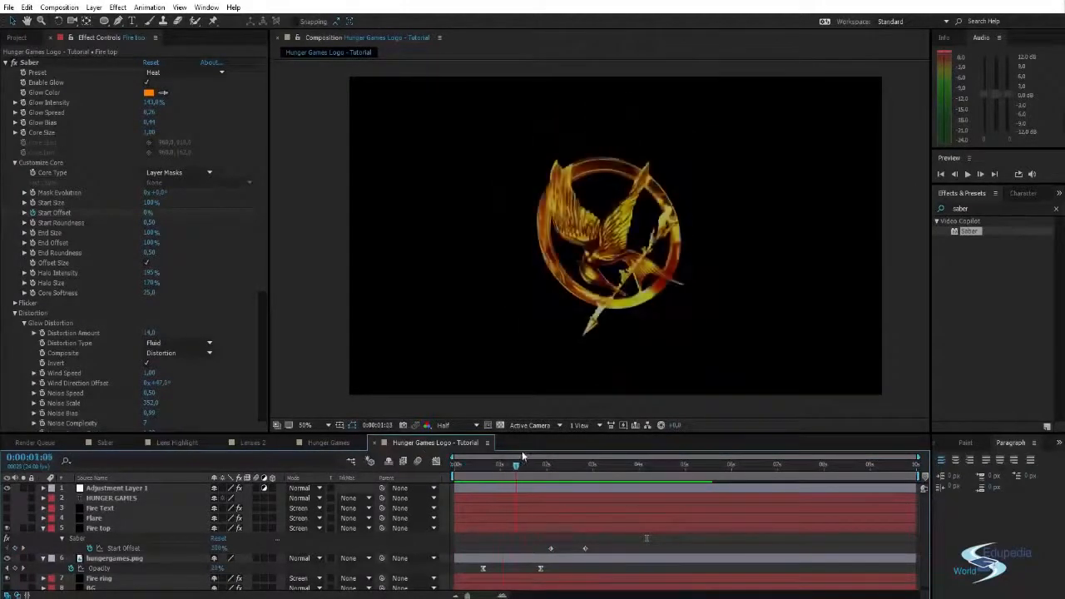
- Turn on the BG layer and keyframe its Opacity for a fade-in, lowering it to near zero at 0:00:01:21
{"action": "left_click_drag", "start_coordinate": [537, 450], "coordinate": [543, 449]}
{"action": "scroll", "coordinate": [145, 560], "scroll_direction": "down", "scroll_amount": 1}
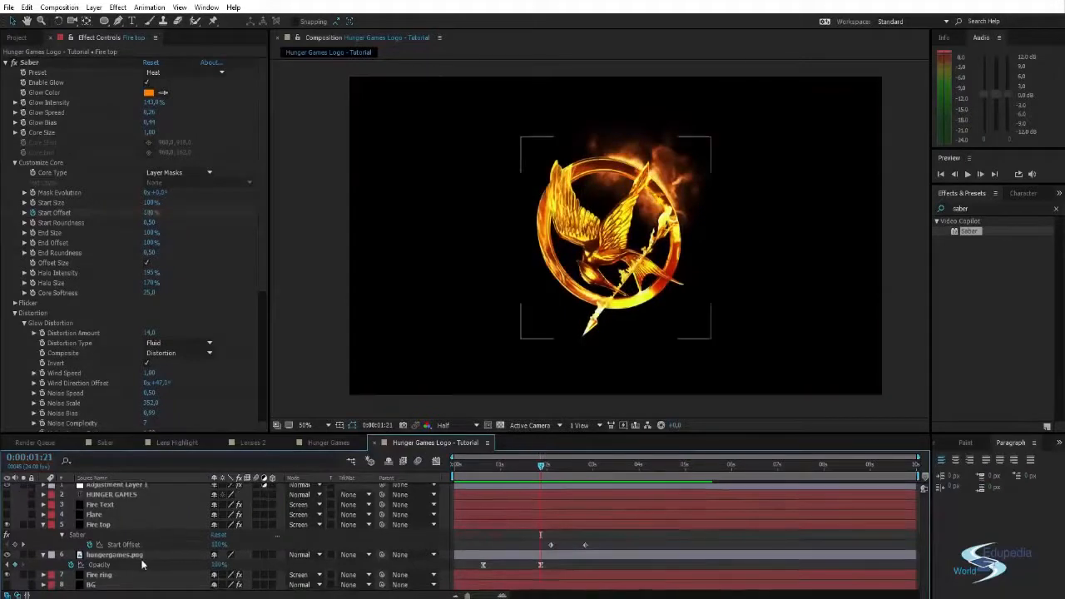
{"action": "left_click", "coordinate": [7, 585]}
{"action": "left_click", "coordinate": [88, 587]}
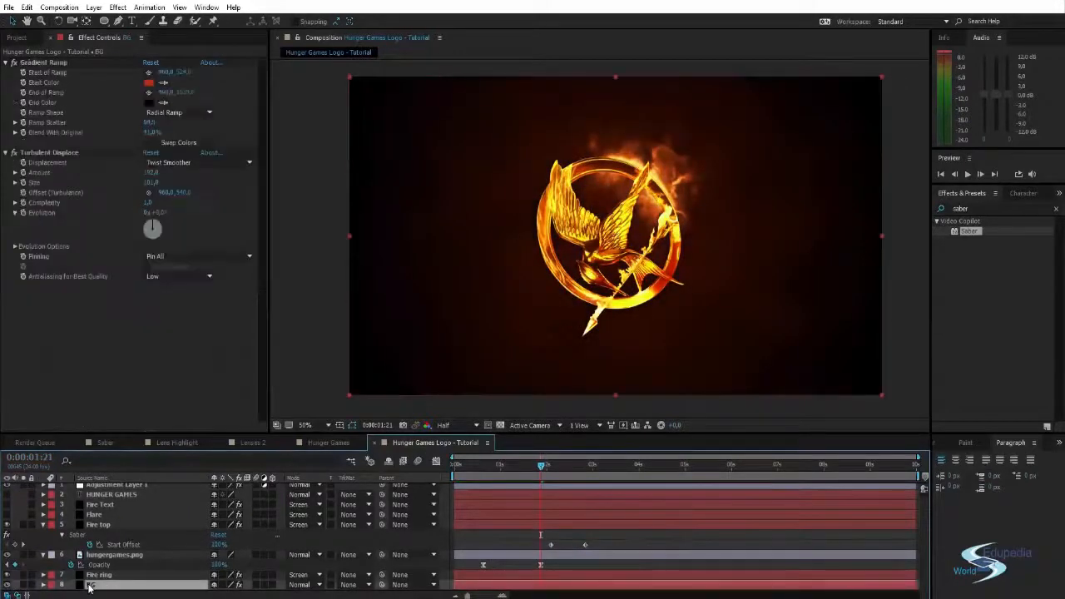
{"action": "key", "text": "t"}
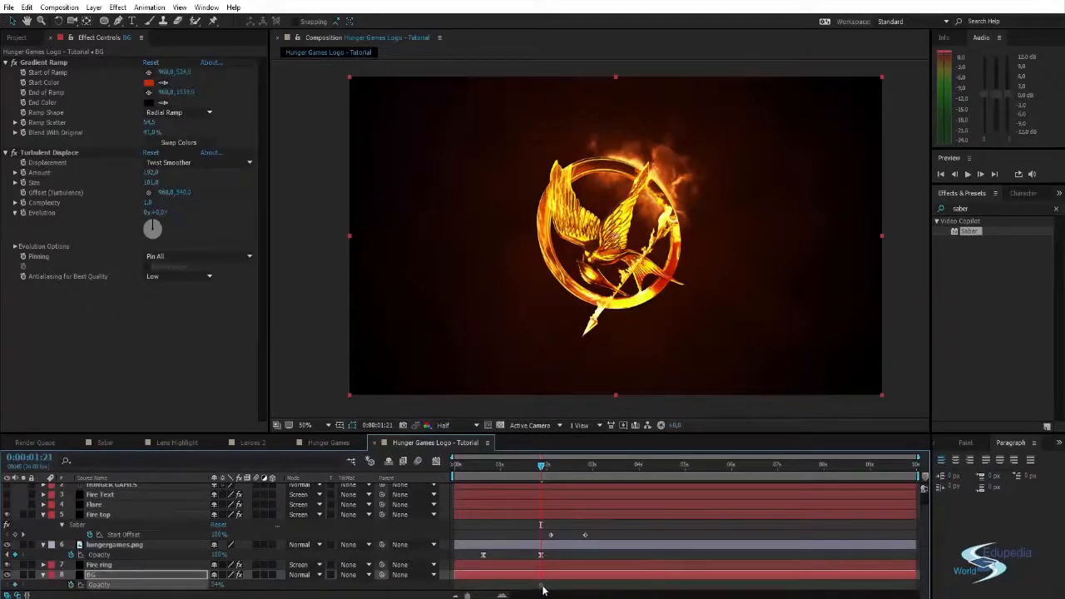
{"action": "left_click_drag", "start_coordinate": [216, 586], "coordinate": [70, 564]}
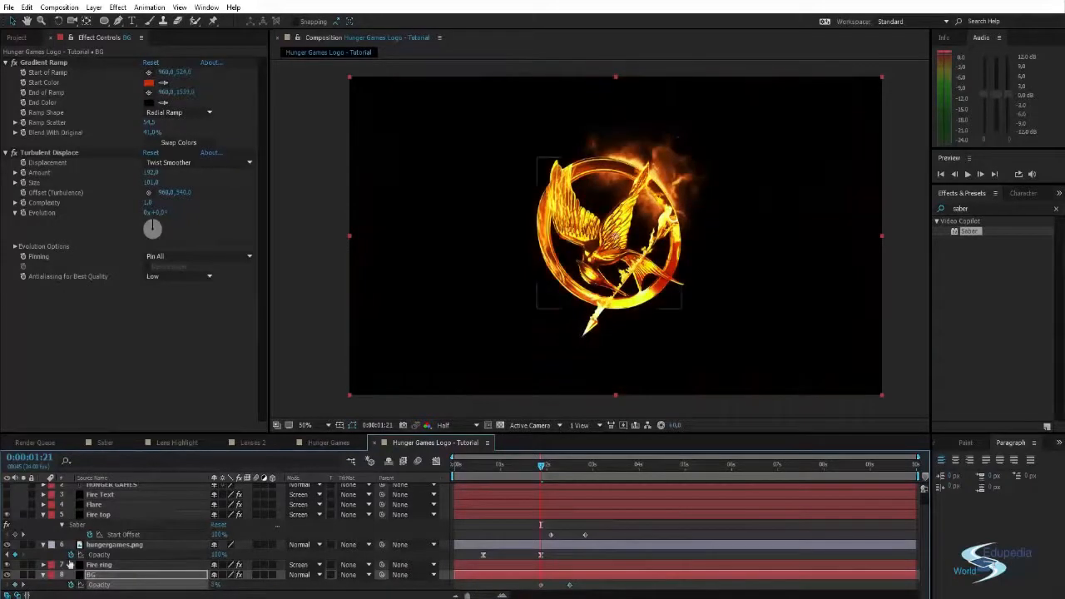
- Check the background fade-in, collapse the open layer properties, and turn on the Fire Text layer
{"action": "left_click_drag", "start_coordinate": [543, 469], "coordinate": [502, 466]}
{"action": "left_click", "coordinate": [926, 289]}
{"action": "left_click", "coordinate": [42, 516]}
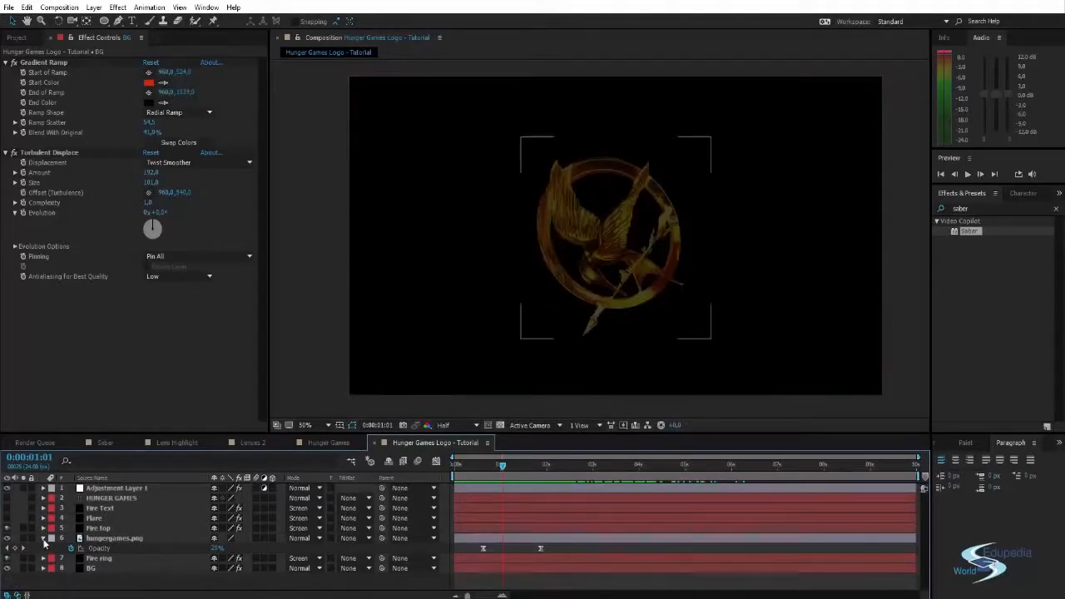
{"action": "left_click", "coordinate": [43, 538]}
{"action": "left_click", "coordinate": [94, 519]}
{"action": "left_click", "coordinate": [98, 509]}
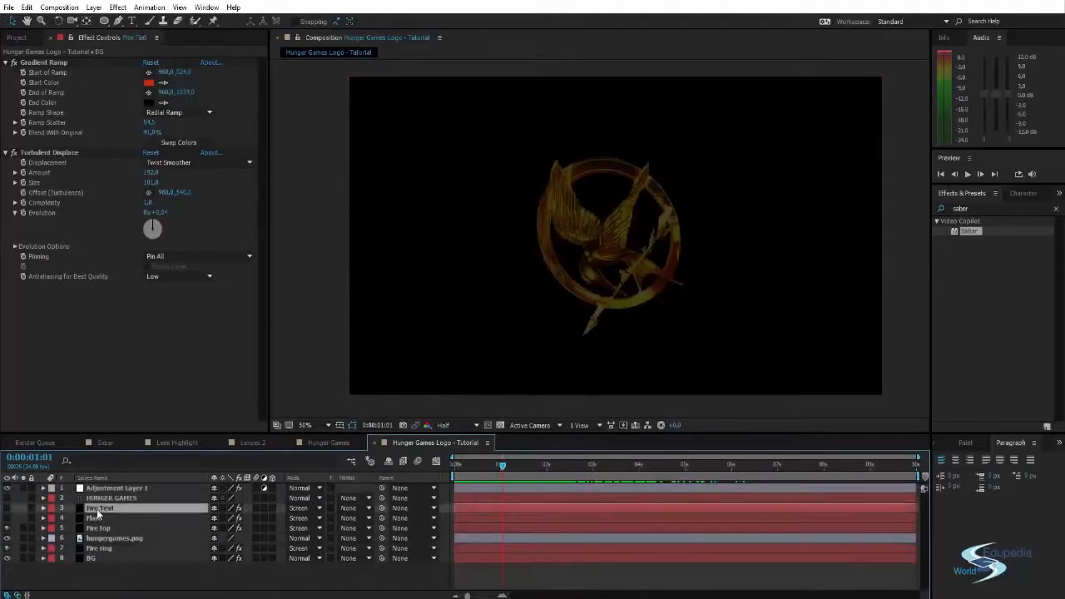
{"action": "left_click", "coordinate": [7, 508]}
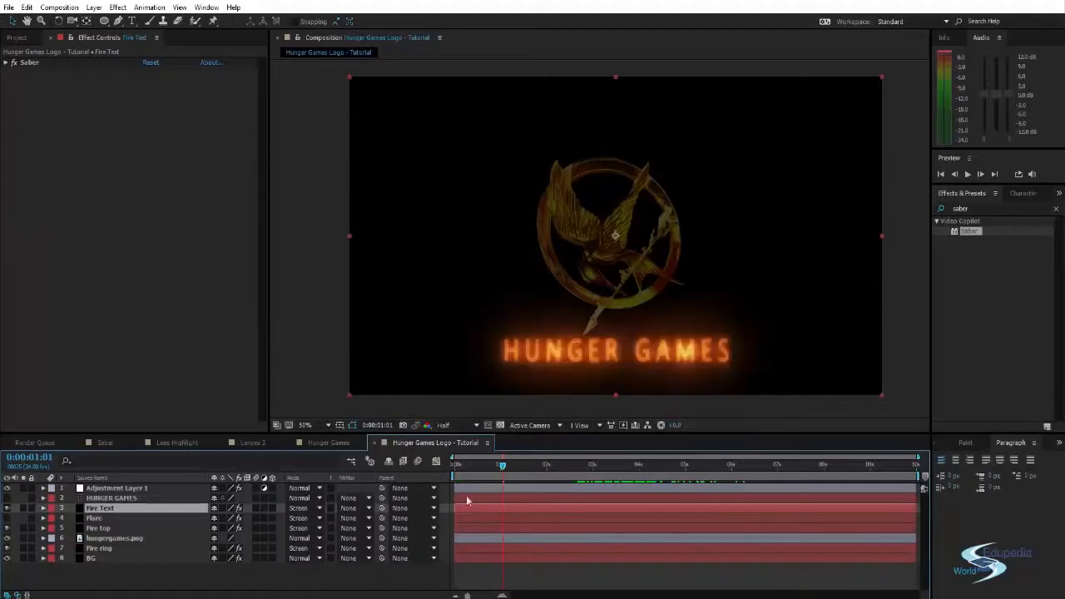
- Keyframe the Fire Text layer's Saber Start Offset from 100% at 0:00:03:01 down to 0%, and preview the title reveal
{"action": "left_click_drag", "start_coordinate": [491, 471], "coordinate": [594, 476]}
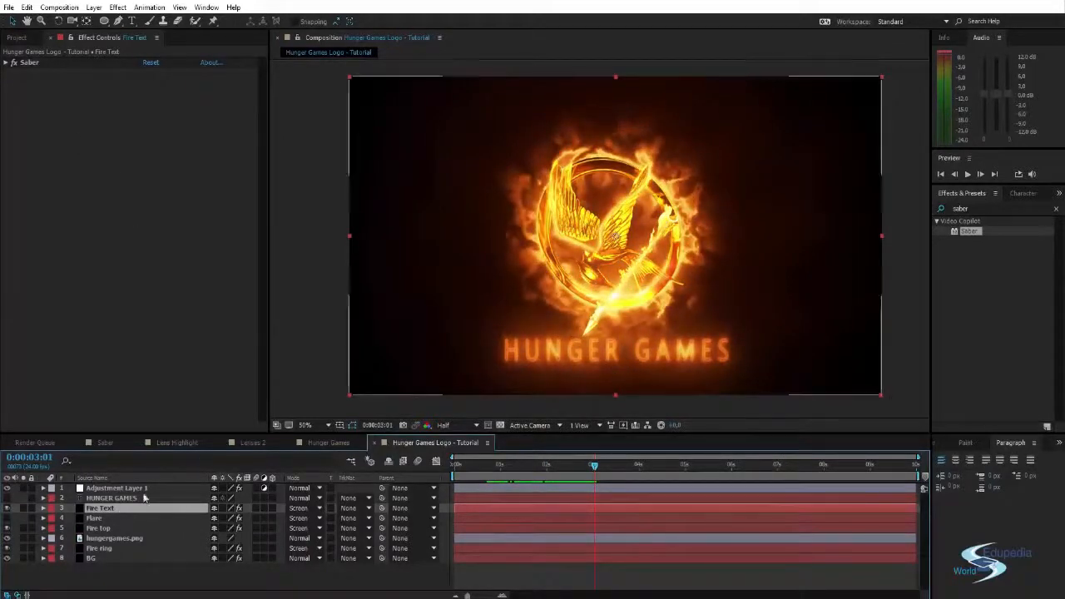
{"action": "left_click", "coordinate": [6, 63]}
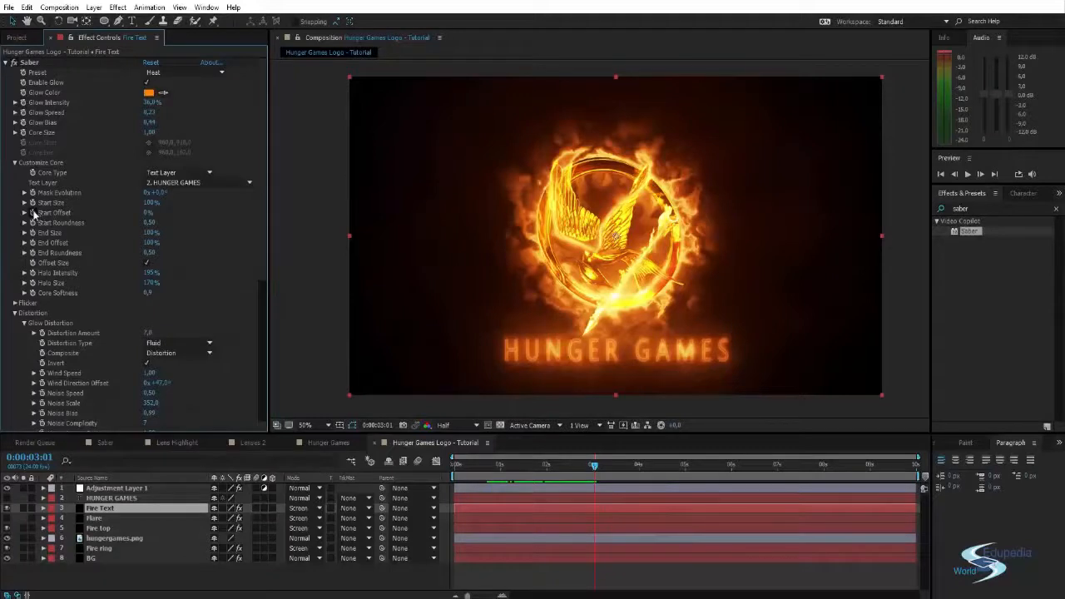
{"action": "key", "text": "u"}
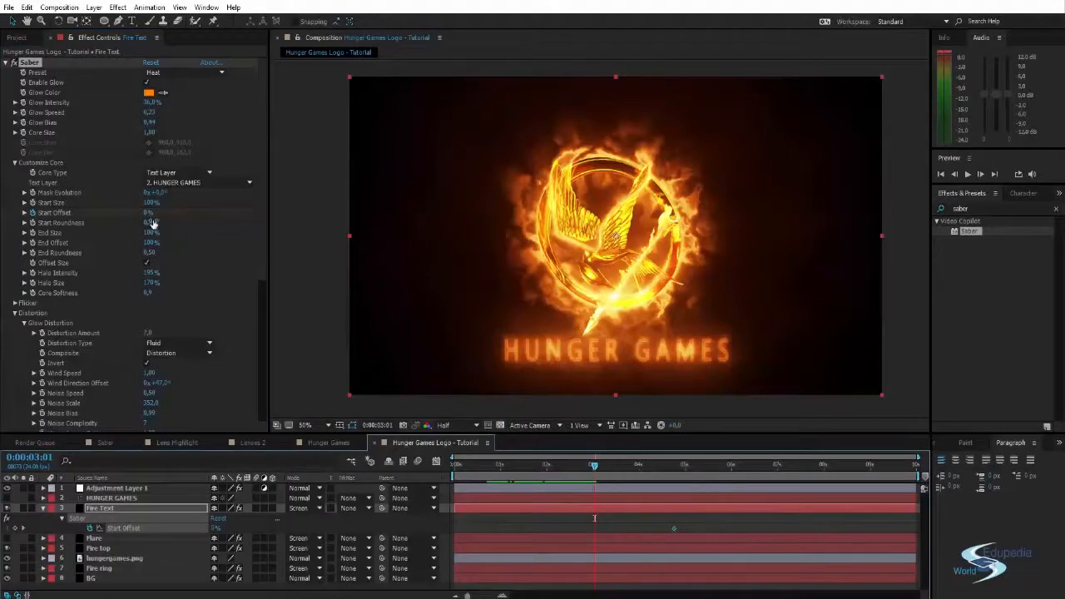
{"action": "left_click_drag", "start_coordinate": [146, 213], "coordinate": [242, 213]}
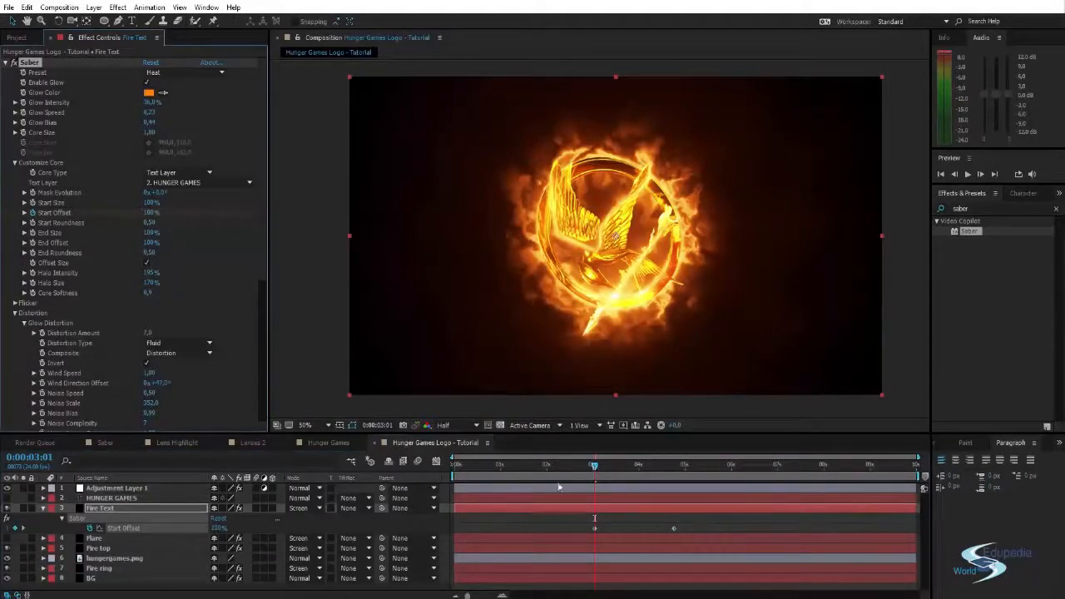
{"action": "left_click_drag", "start_coordinate": [595, 468], "coordinate": [678, 476]}
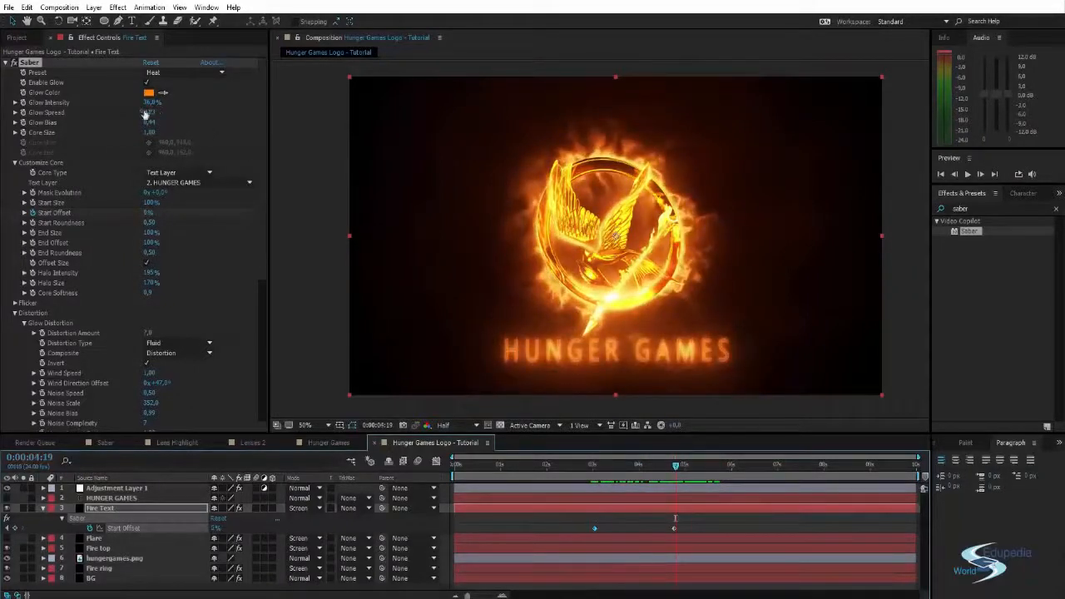
- Keyframe the Fire Text Saber Glow Intensity from 18% up to about 43% at 0:00:05:10, and preview the title brightening
{"action": "left_click_drag", "start_coordinate": [150, 102], "coordinate": [136, 103]}
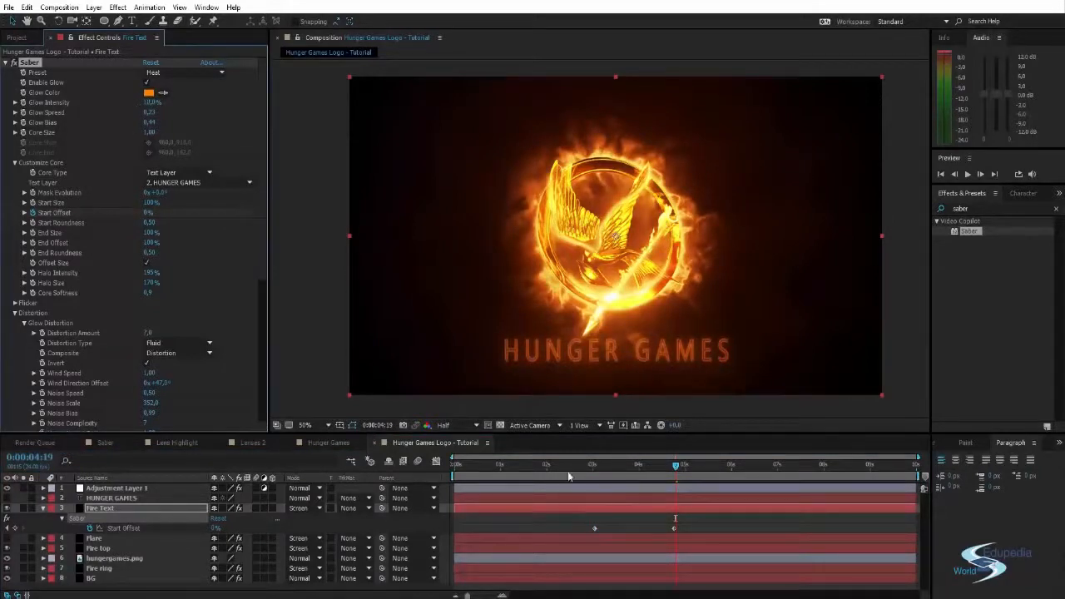
{"action": "left_click_drag", "start_coordinate": [618, 469], "coordinate": [605, 469]}
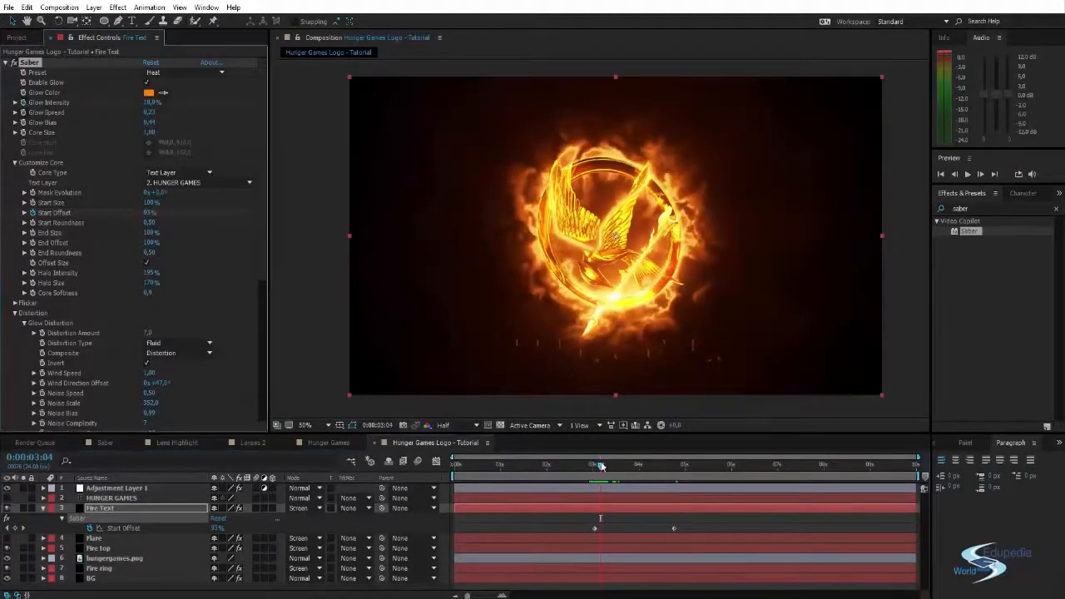
{"action": "left_click_drag", "start_coordinate": [601, 466], "coordinate": [698, 478]}
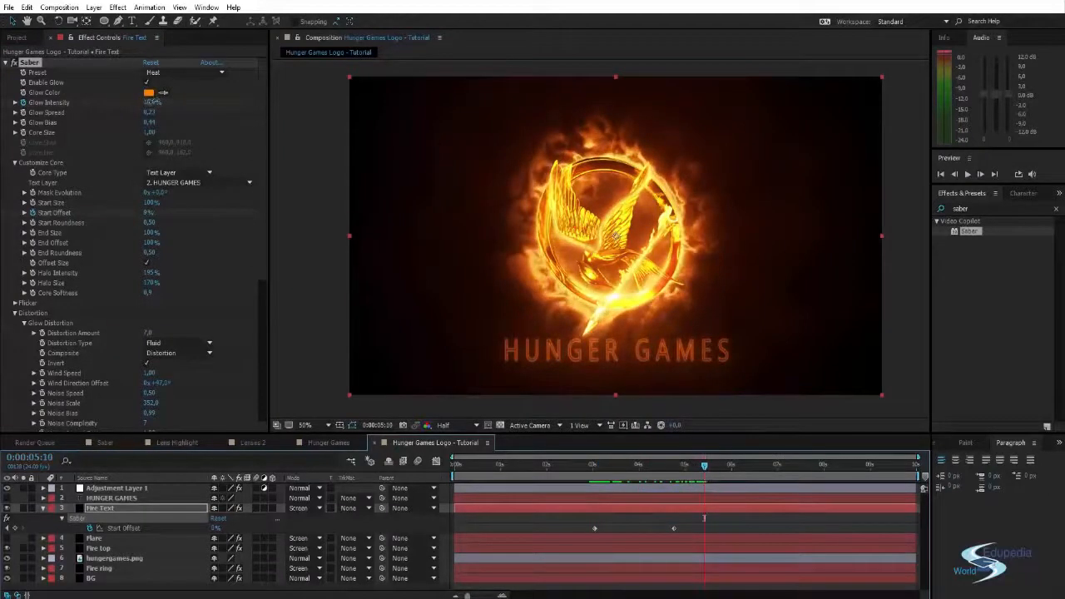
{"action": "left_click_drag", "start_coordinate": [163, 92], "coordinate": [165, 97]}
{"action": "left_click", "coordinate": [301, 265]}
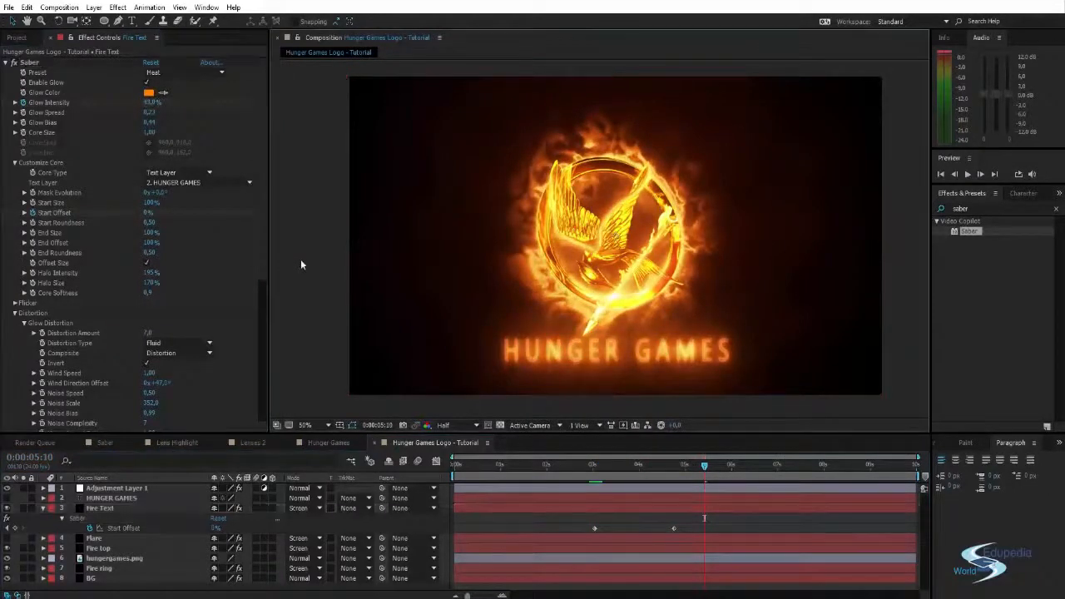
{"action": "left_click", "coordinate": [579, 465]}
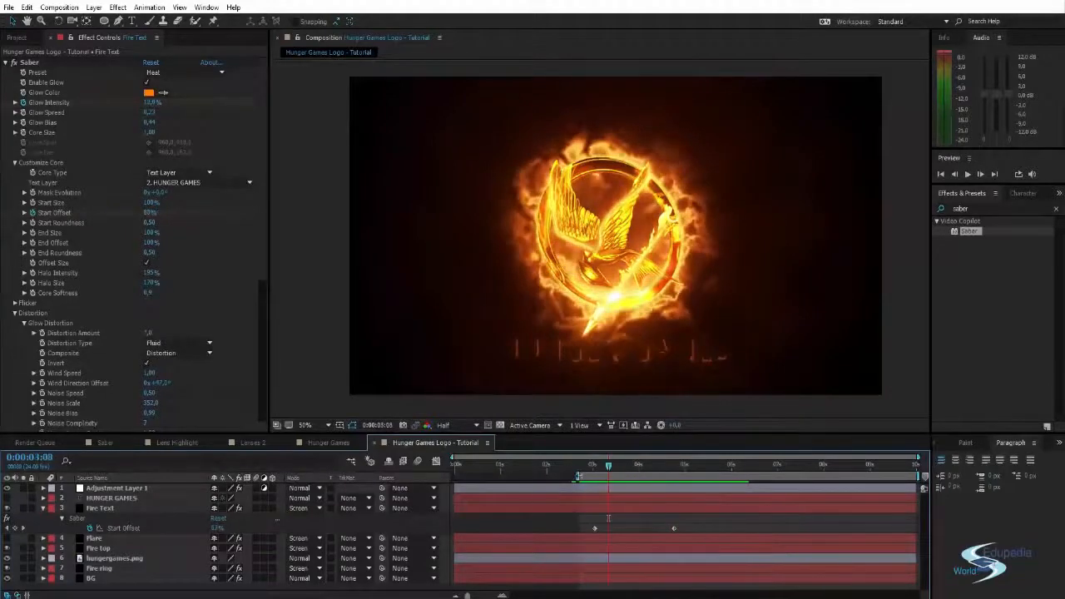
- Show the Flare layer and keyframe its Opacity for a fade-in, lowering it to near zero at 0:00:01:23
{"action": "left_click_drag", "start_coordinate": [502, 467], "coordinate": [456, 472]}
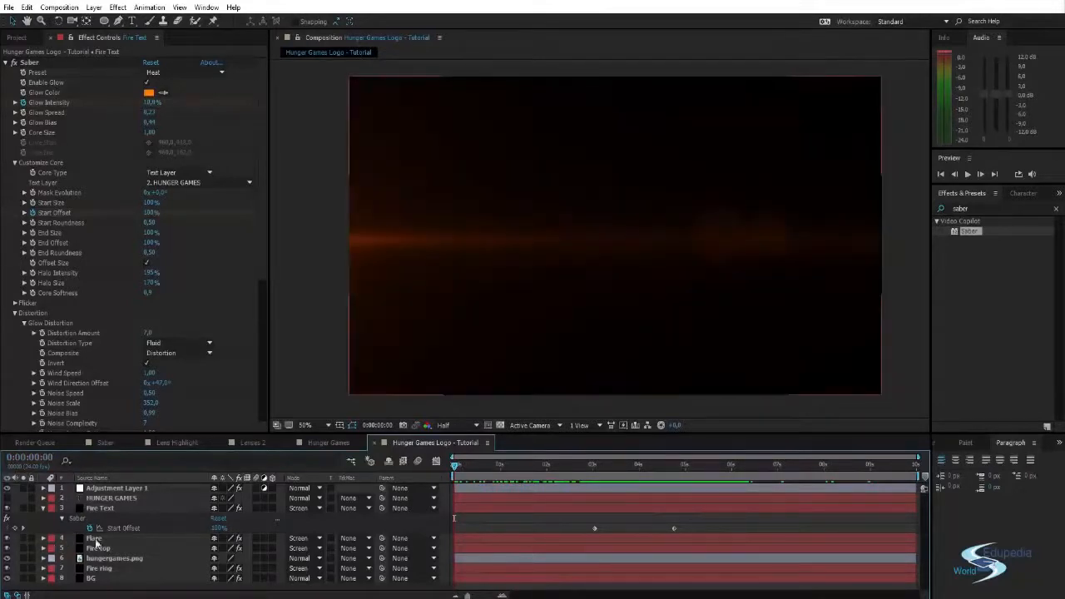
{"action": "mouse_move", "coordinate": [515, 471]}
{"action": "left_mouse_down"}
{"action": "mouse_move", "coordinate": [630, 467]}
{"action": "mouse_move", "coordinate": [497, 470]}
{"action": "mouse_move", "coordinate": [542, 463]}
{"action": "left_mouse_up"}
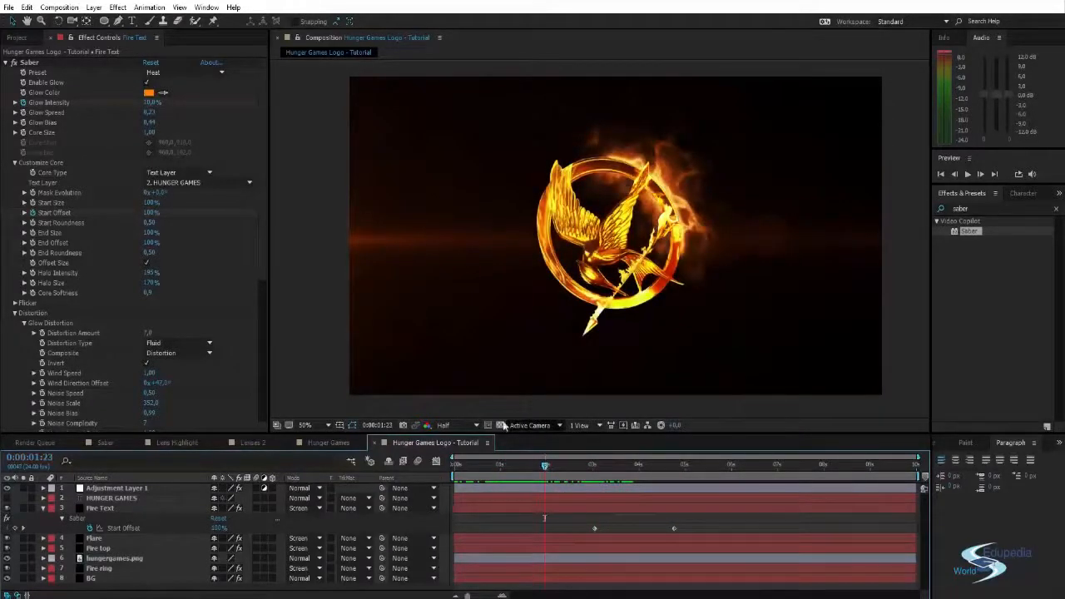
{"action": "left_click", "coordinate": [99, 539]}
{"action": "key", "text": "t"}
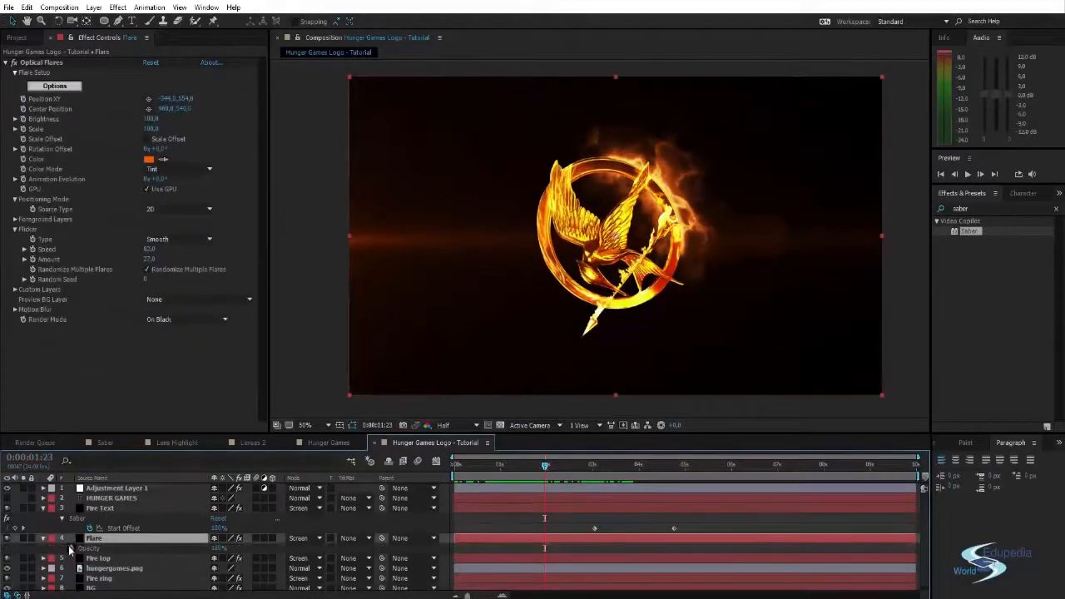
{"action": "left_click", "coordinate": [70, 547]}
{"action": "left_click_drag", "start_coordinate": [545, 550], "coordinate": [566, 549]}
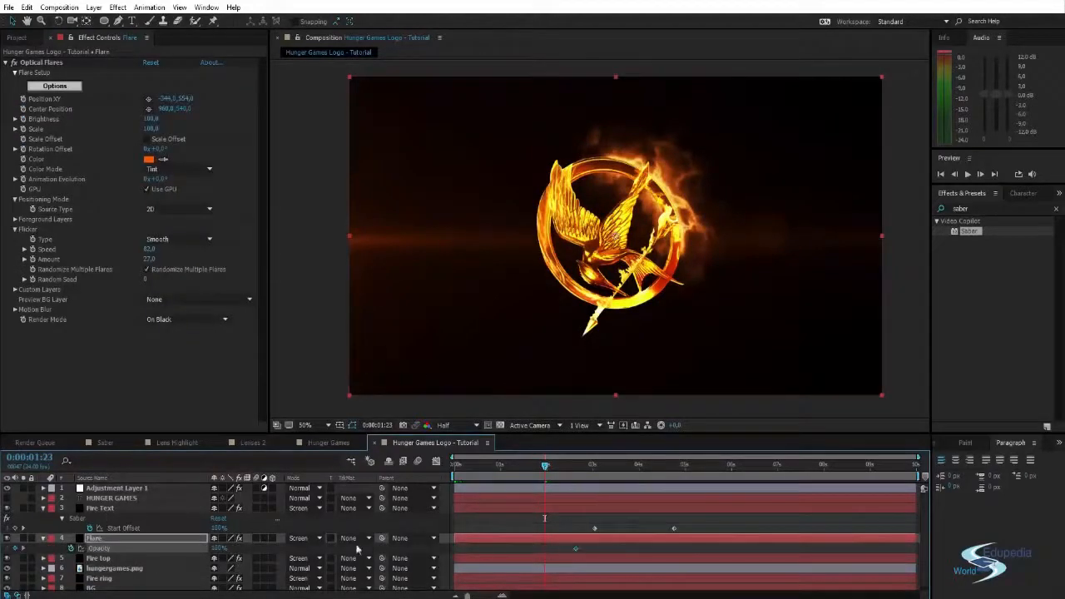
{"action": "left_click_drag", "start_coordinate": [218, 548], "coordinate": [115, 537]}
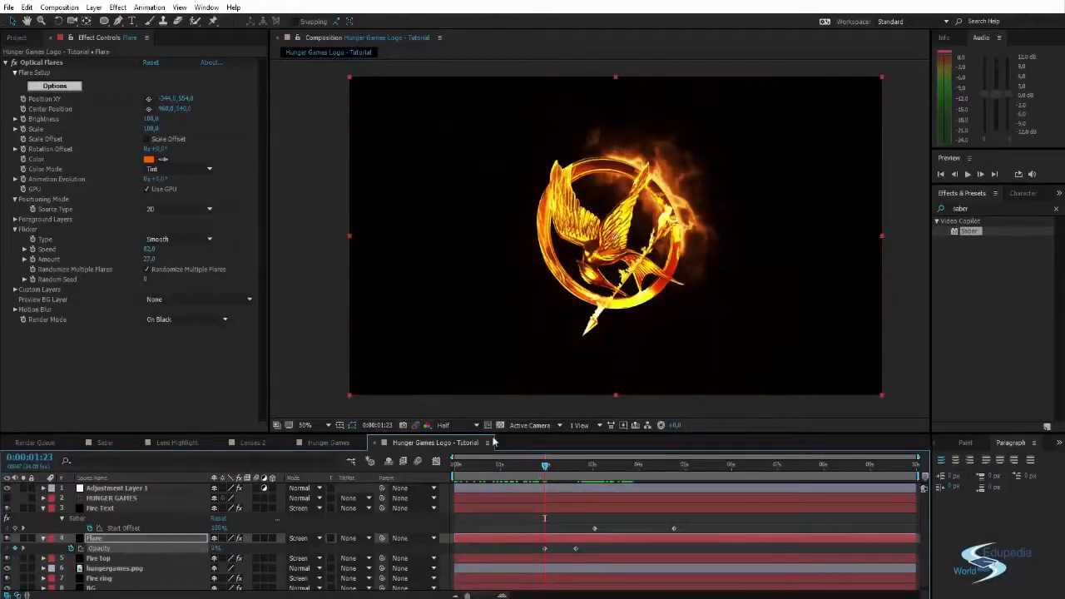
- Shift both Flare Opacity keyframes slightly earlier on the timeline and preview the flare's fade-in
{"action": "left_click_drag", "start_coordinate": [535, 547], "coordinate": [582, 555]}
{"action": "left_click", "coordinate": [580, 553]}
{"action": "left_click_drag", "start_coordinate": [575, 549], "coordinate": [570, 548]}
{"action": "left_click", "coordinate": [310, 364]}
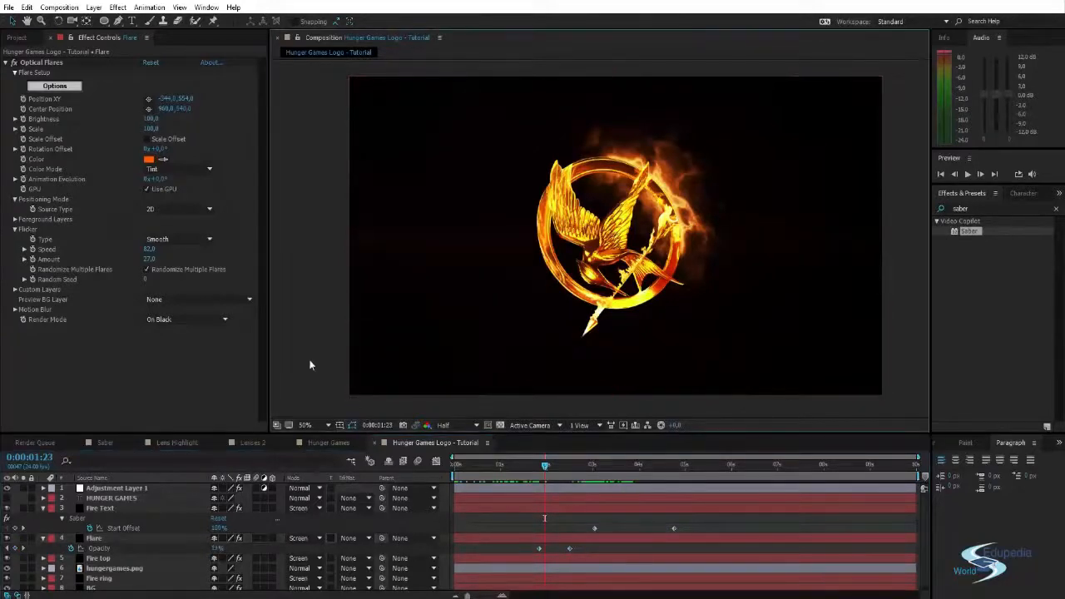
{"action": "key", "text": "space"}
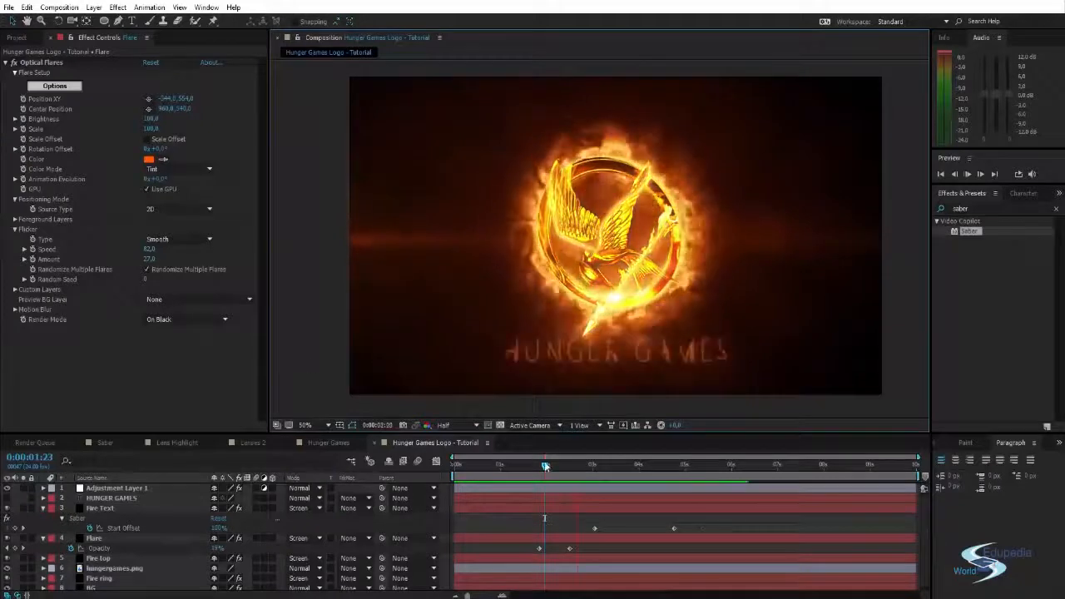
{"action": "key", "text": "space"}
- Move the two Flare Opacity keyframes earlier once more, before 0:00:01:23 for the first one, and play the animation
{"action": "left_click_drag", "start_coordinate": [526, 546], "coordinate": [560, 545]}
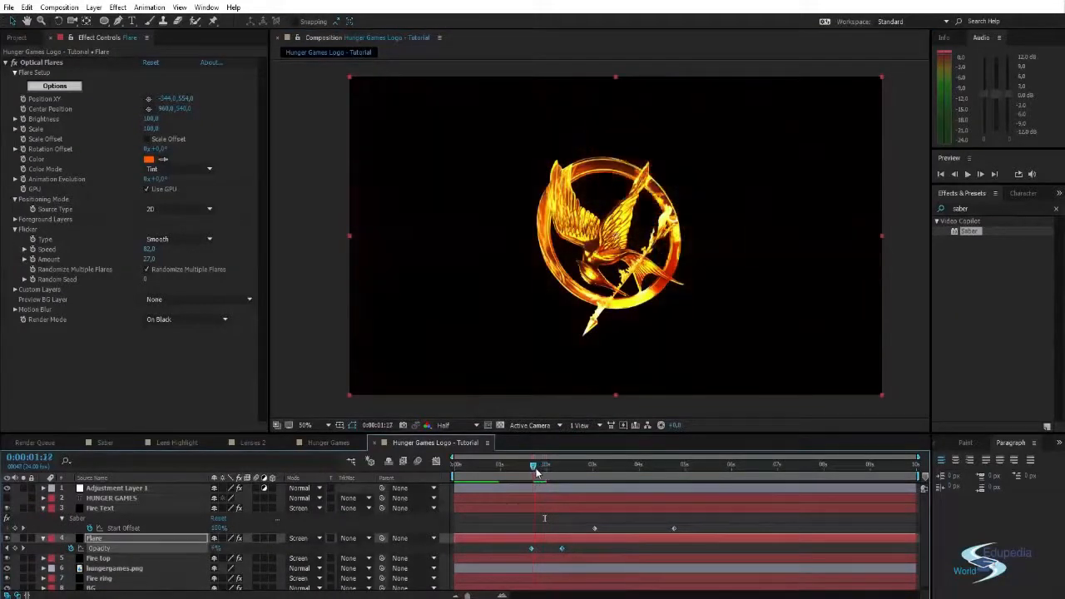
{"action": "left_click", "coordinate": [342, 337]}
{"action": "key", "text": "space"}
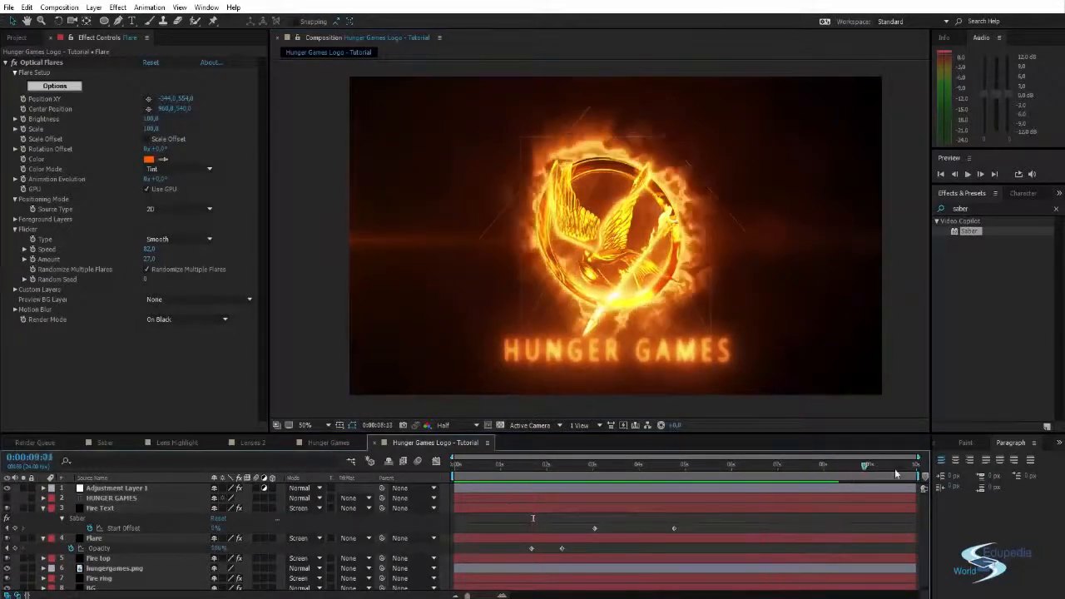
{"action": "key", "text": "space"}
- Create a comp-sized black solid named Fade above all the other layers
{"action": "left_click_drag", "start_coordinate": [824, 470], "coordinate": [760, 466]}
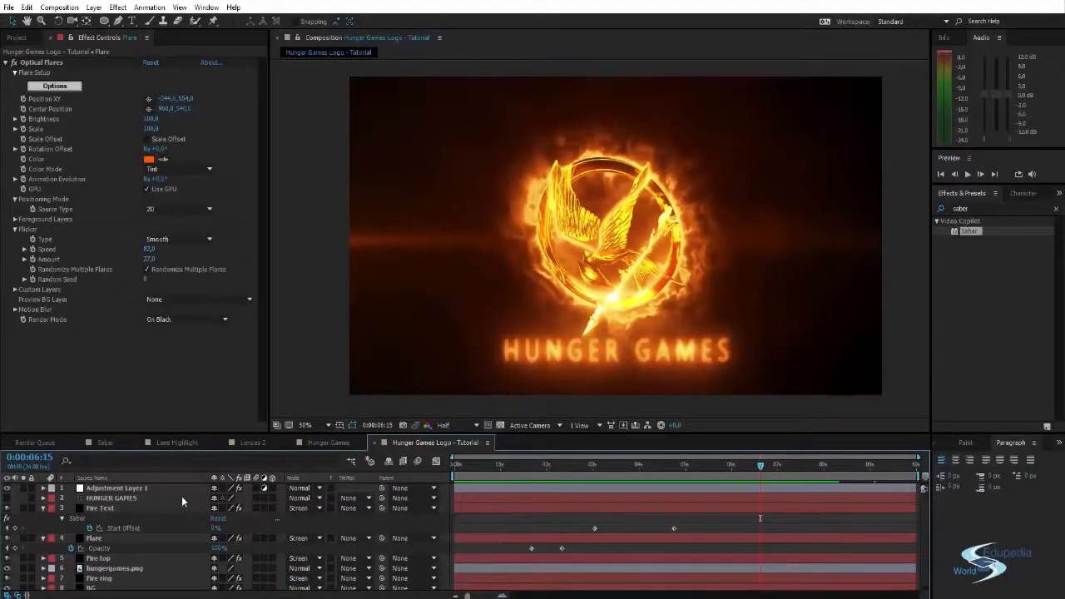
{"action": "key", "text": "ctrl+y"}
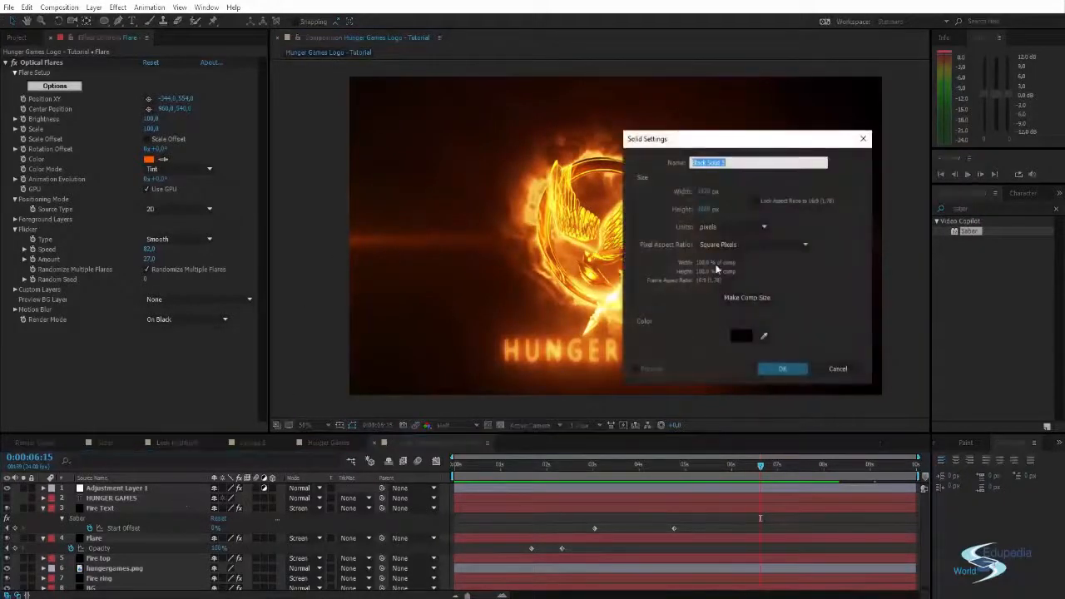
{"action": "type", "text": "Fade"}
{"action": "key", "text": "Return"}
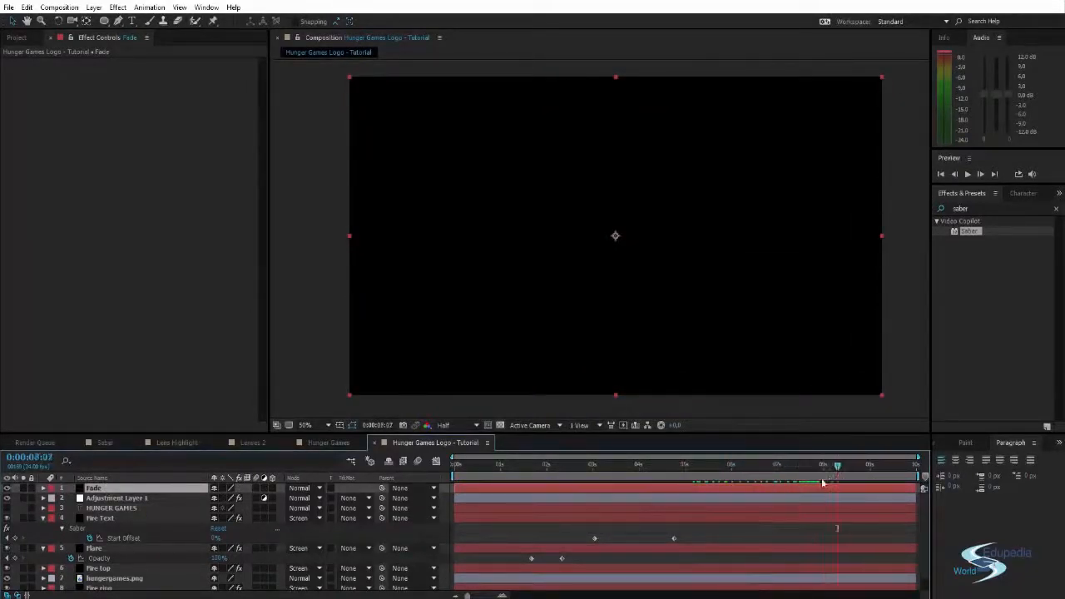
- Keyframe the Fade layer's Opacity from 0% at 0:00:07:12 to 100% at 0:00:09:23 for a closing fade to black
{"action": "key", "text": "t"}
{"action": "left_click", "coordinate": [216, 499]}
{"action": "type", "text": "0"}
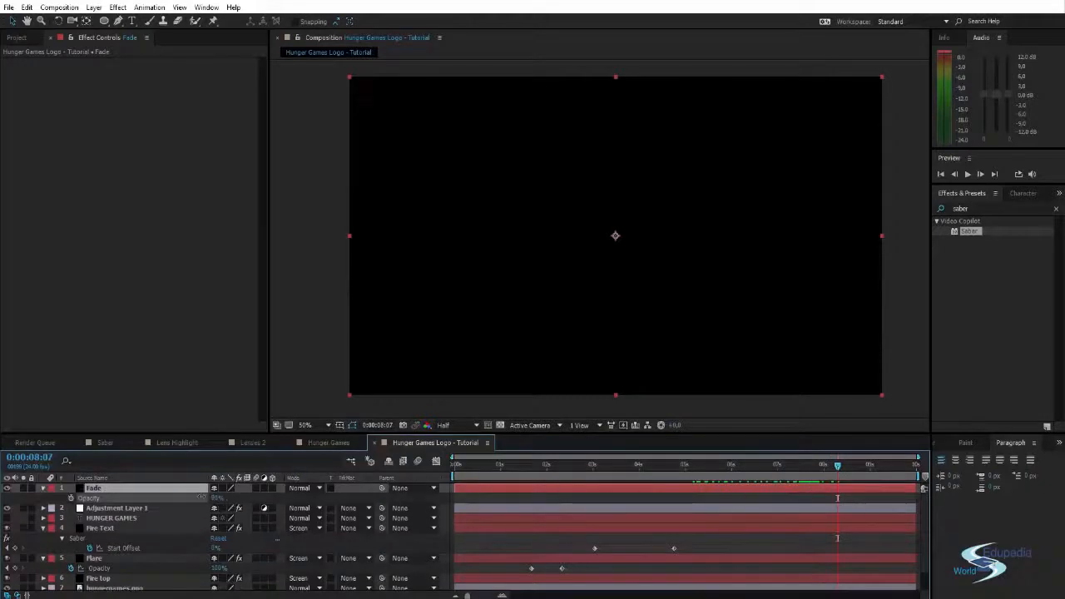
{"action": "key", "text": "Return"}
{"action": "left_click_drag", "start_coordinate": [839, 470], "coordinate": [803, 467]}
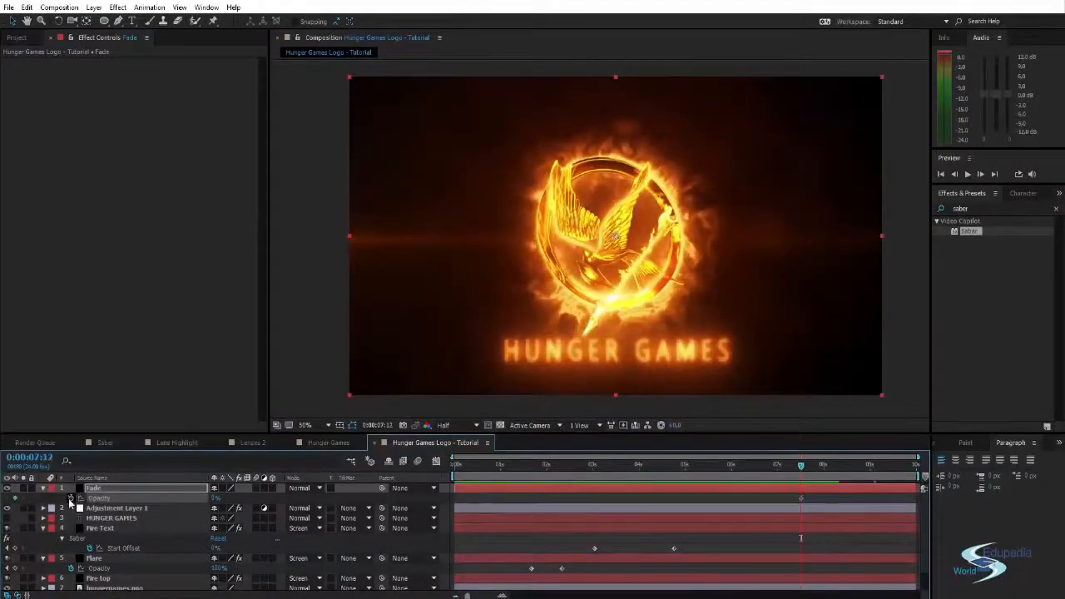
{"action": "left_click_drag", "start_coordinate": [802, 467], "coordinate": [909, 464]}
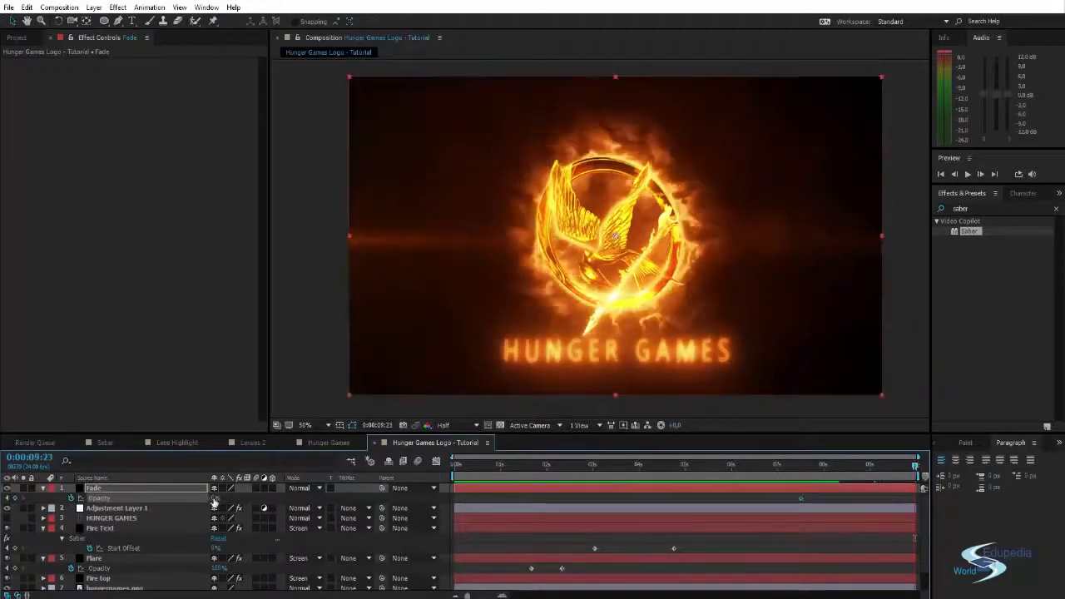
{"action": "left_click_drag", "start_coordinate": [214, 499], "coordinate": [354, 497]}
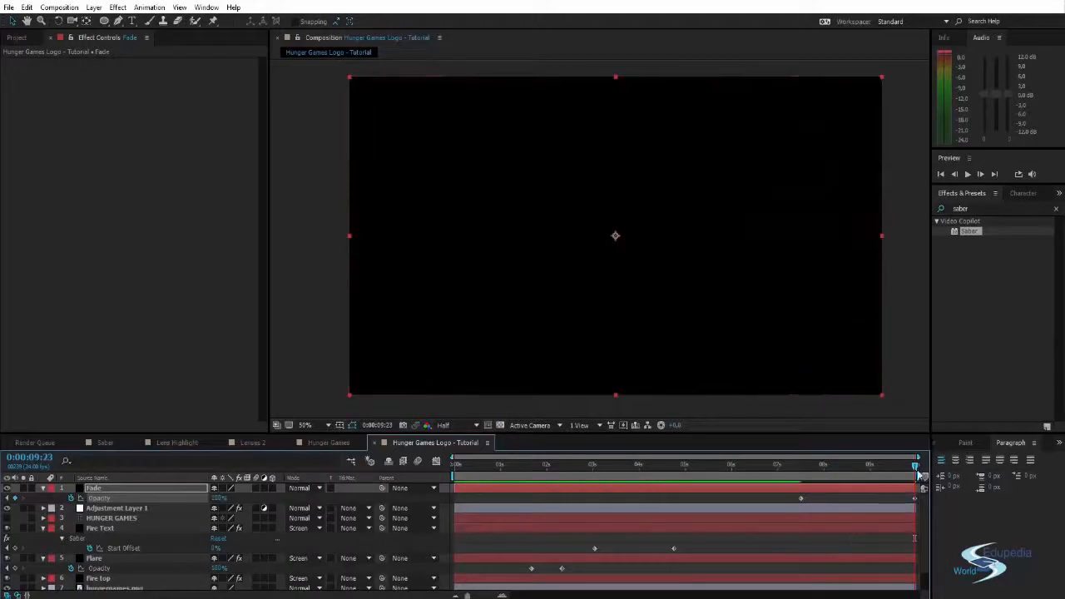
- Clear the effects search and play back the whole logo animation with its closing fade
{"action": "mouse_move", "coordinate": [915, 468]}
{"action": "left_mouse_down"}
{"action": "mouse_move", "coordinate": [807, 476]}
{"action": "mouse_move", "coordinate": [915, 471]}
{"action": "left_mouse_up"}
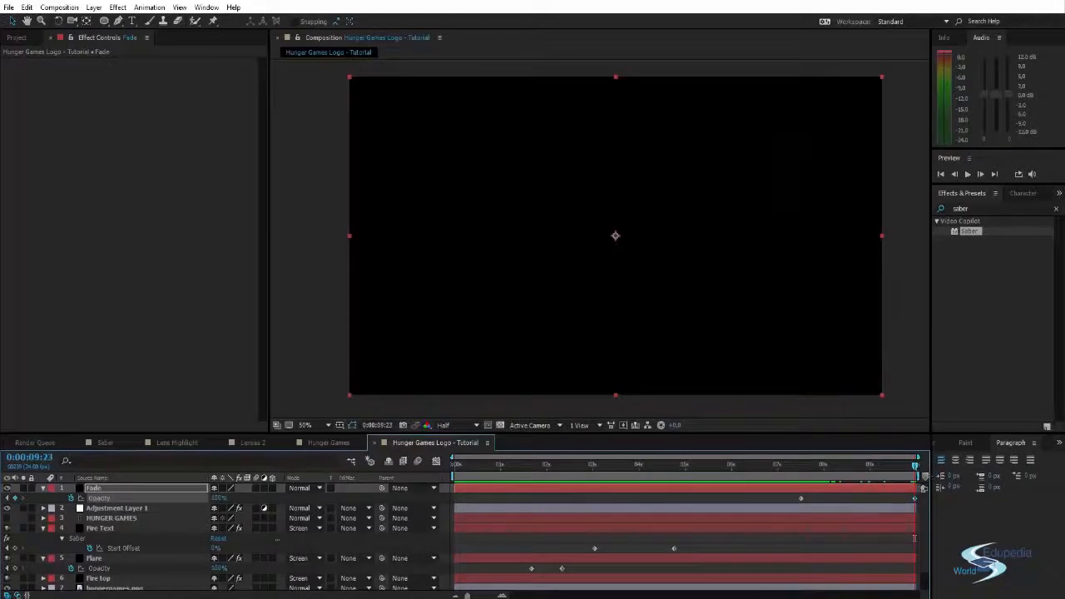
{"action": "left_click", "coordinate": [1057, 210]}
{"action": "left_click_drag", "start_coordinate": [914, 471], "coordinate": [715, 471]}
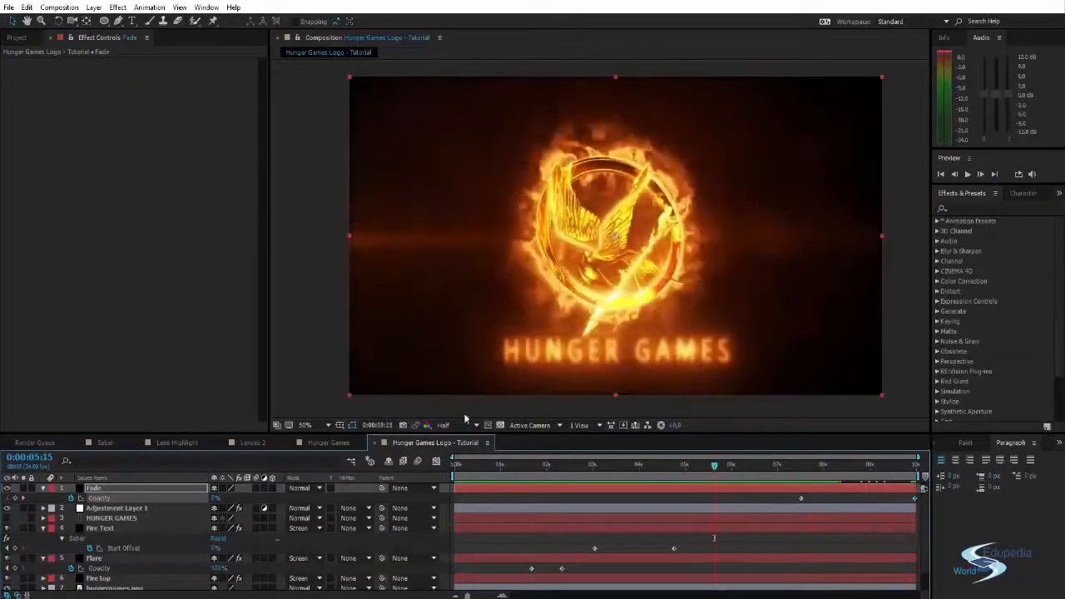
{"action": "left_click", "coordinate": [305, 355]}
{"action": "key", "text": "space"}
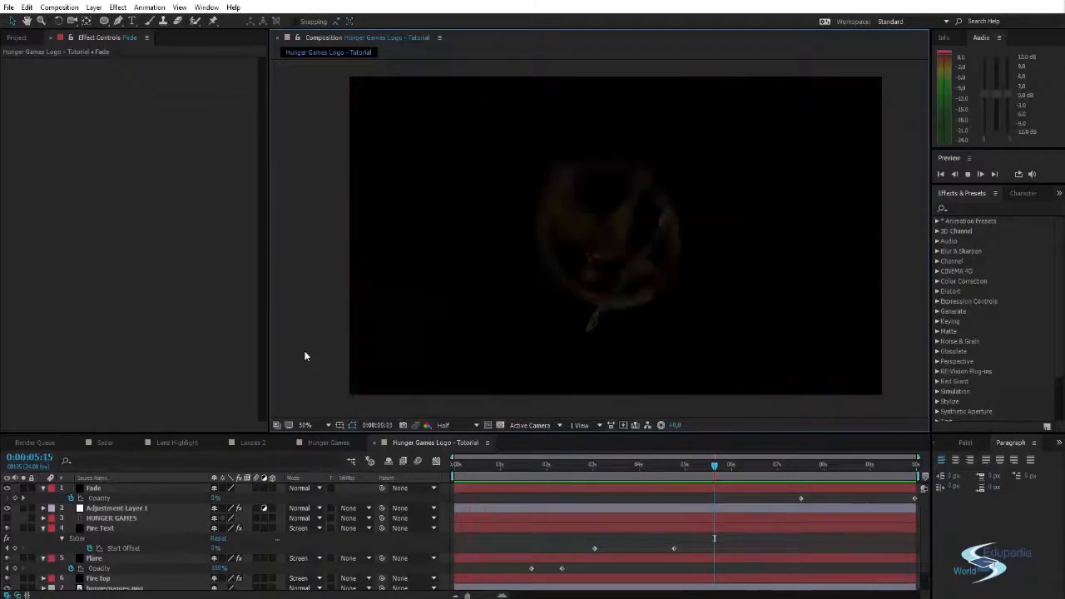
- Move the two Opacity keyframes of the hungergames.png layer later, to about 1.4 s and 2.2 s, for a delayed, shorter logo fade-in
{"action": "left_click", "coordinate": [522, 471]}
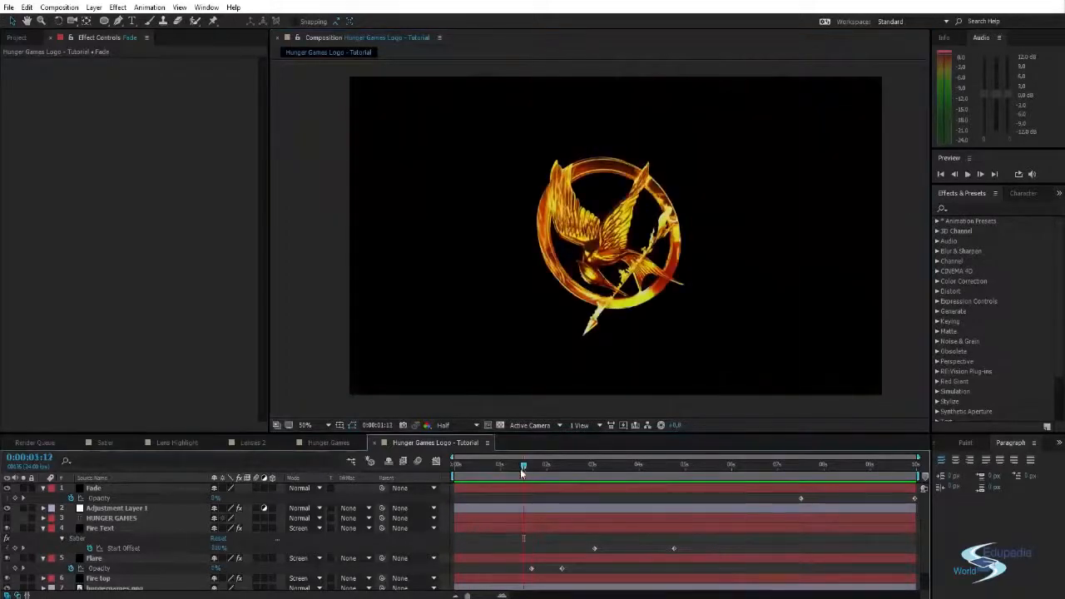
{"action": "scroll", "coordinate": [154, 536], "scroll_direction": "down", "scroll_amount": 2}
{"action": "left_click", "coordinate": [106, 564]}
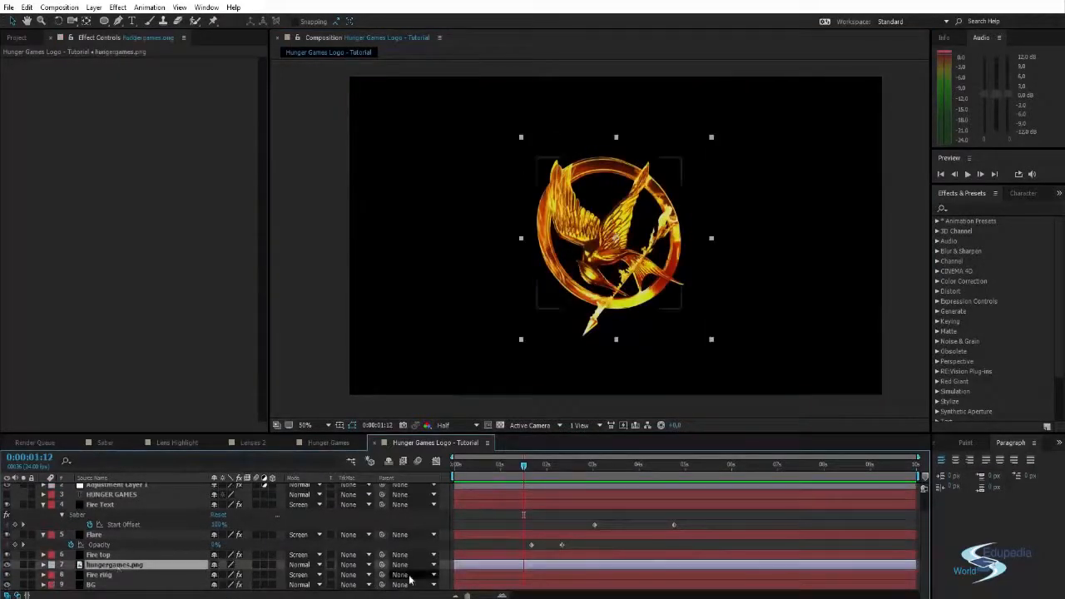
{"action": "key", "text": "t"}
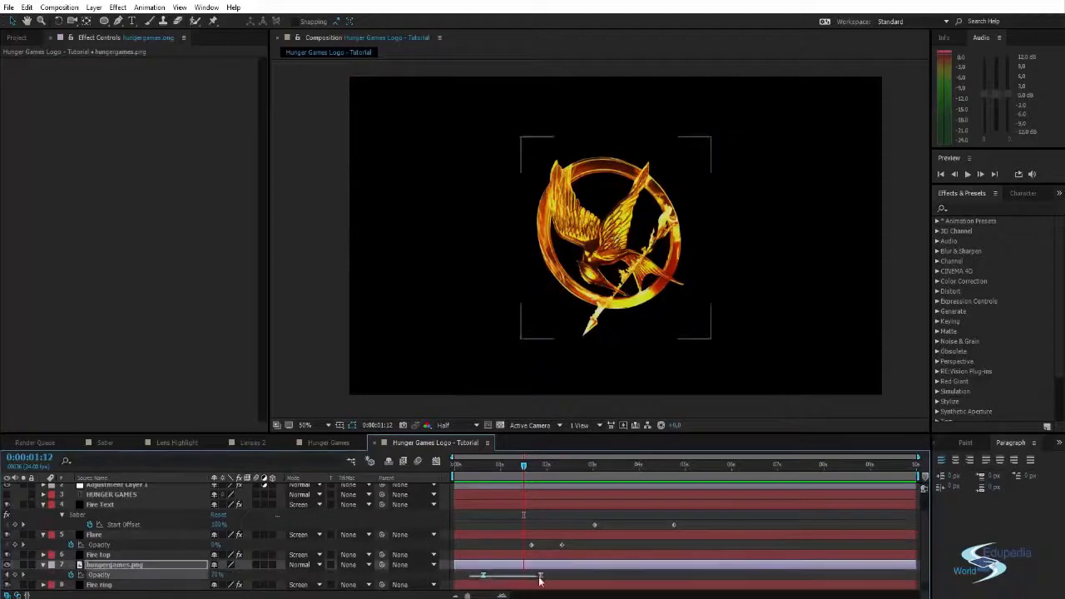
{"action": "left_click_drag", "start_coordinate": [548, 576], "coordinate": [562, 576]}
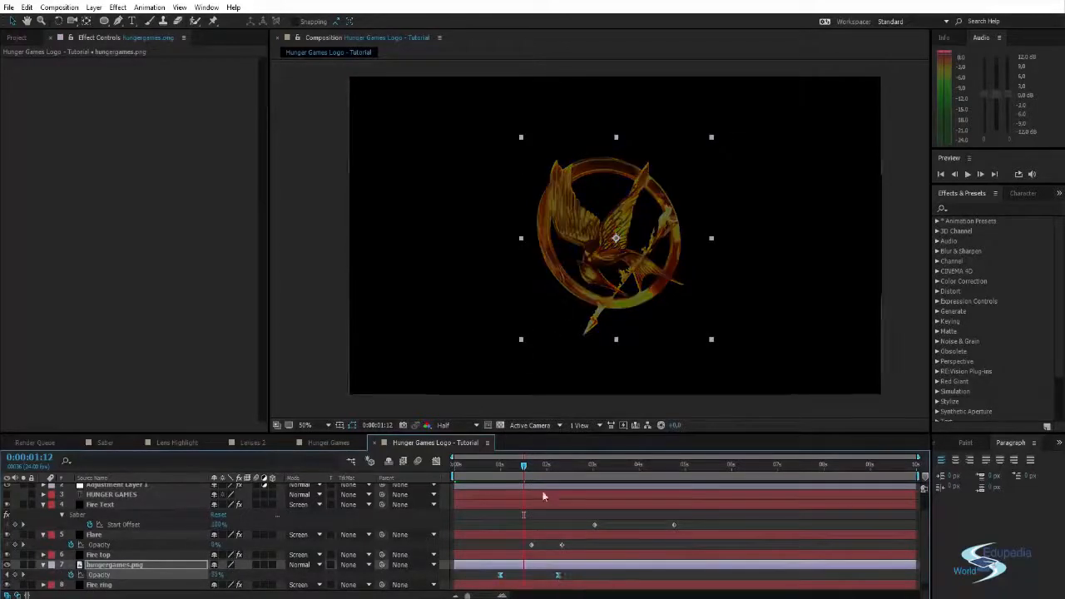
{"action": "left_click", "coordinate": [547, 466]}
{"action": "left_click_drag", "start_coordinate": [548, 466], "coordinate": [557, 466]}
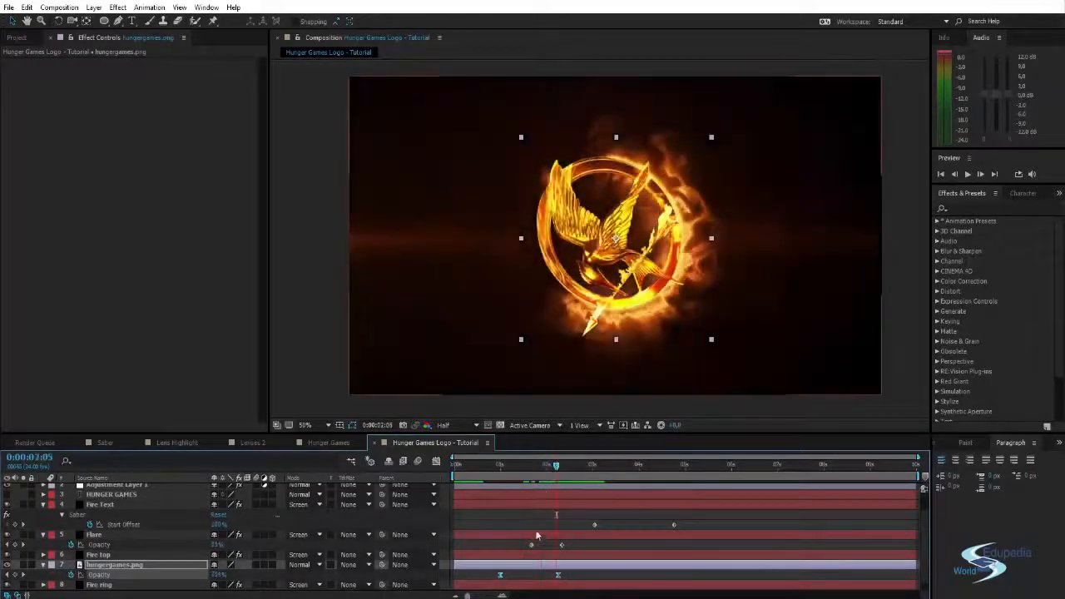
{"action": "left_click_drag", "start_coordinate": [502, 577], "coordinate": [526, 578]}
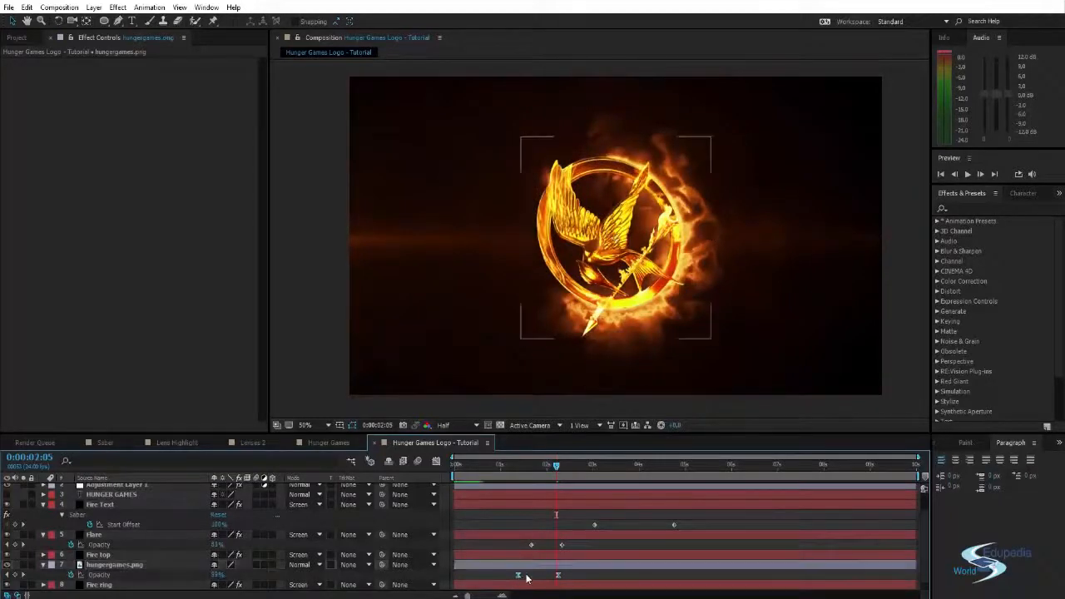
- Play back the logo animation to review the retimed fade-in, and scrub through the title section, stopping at 0:00:05:16
{"action": "key", "text": "KP_0"}
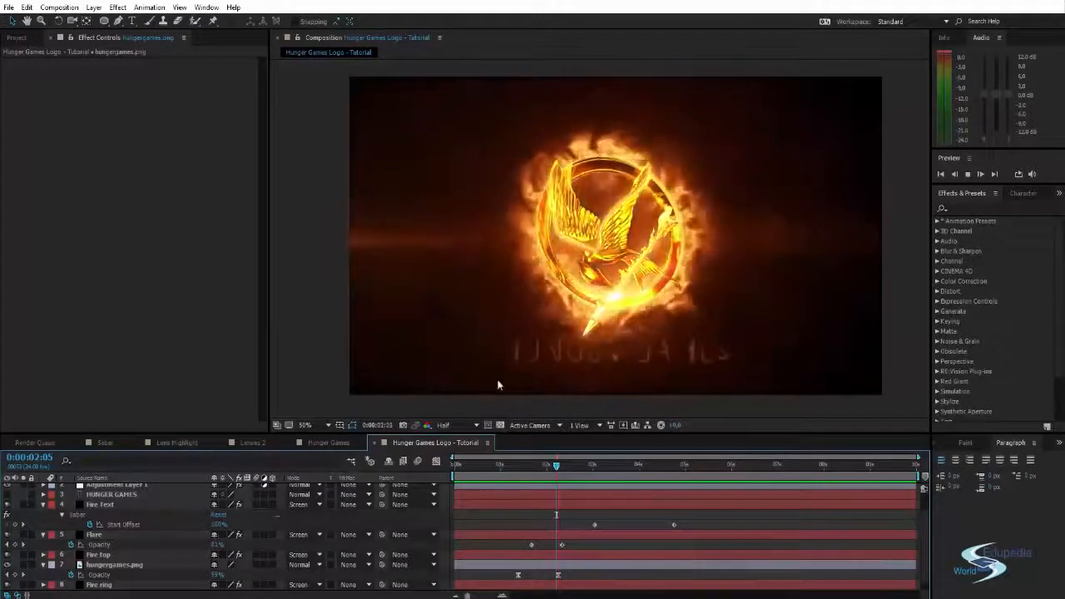
{"action": "left_click", "coordinate": [549, 467]}
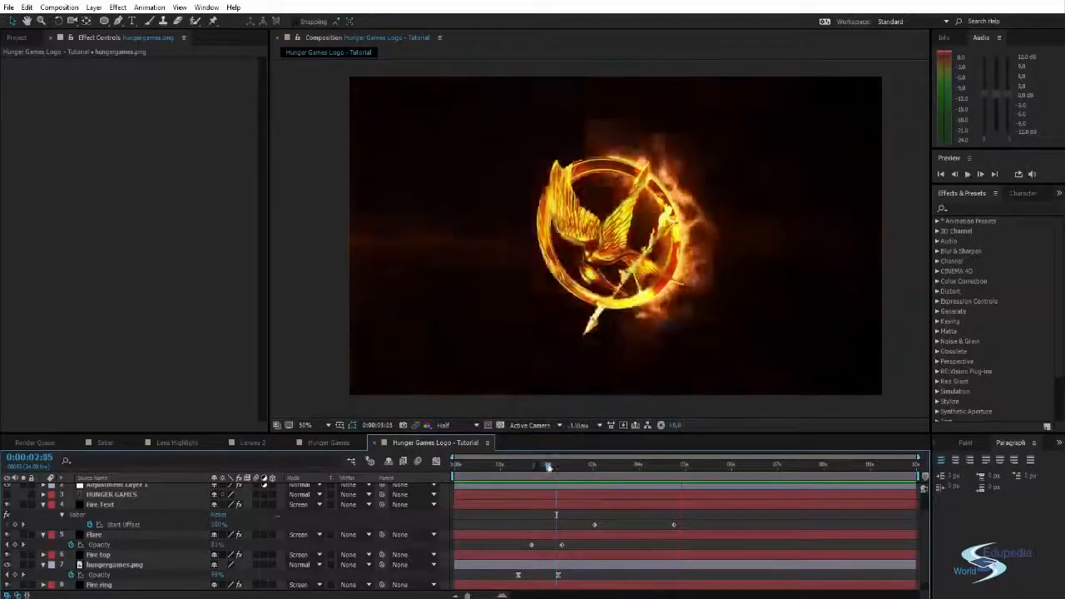
{"action": "mouse_move", "coordinate": [548, 467]}
{"action": "left_mouse_down"}
{"action": "mouse_move", "coordinate": [480, 466]}
{"action": "mouse_move", "coordinate": [563, 455]}
{"action": "mouse_move", "coordinate": [898, 454]}
{"action": "mouse_move", "coordinate": [911, 464]}
{"action": "mouse_move", "coordinate": [536, 479]}
{"action": "mouse_move", "coordinate": [749, 445]}
{"action": "left_mouse_up"}
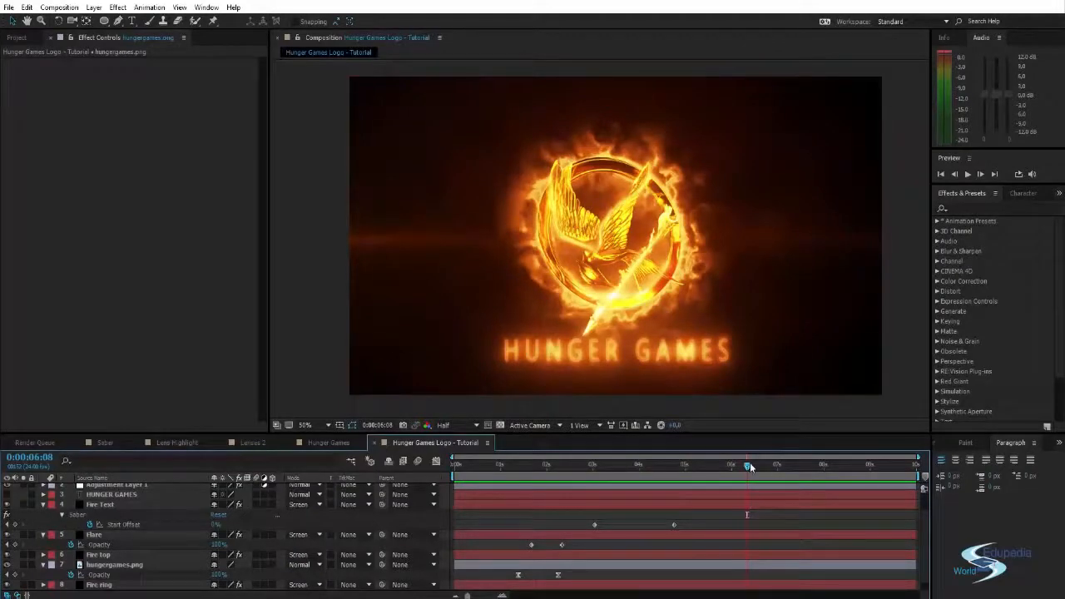
{"action": "mouse_move", "coordinate": [750, 467]}
{"action": "left_mouse_down"}
{"action": "mouse_move", "coordinate": [832, 466]}
{"action": "mouse_move", "coordinate": [476, 466]}
{"action": "mouse_move", "coordinate": [697, 475]}
{"action": "mouse_move", "coordinate": [807, 449]}
{"action": "mouse_move", "coordinate": [894, 456]}
{"action": "mouse_move", "coordinate": [466, 466]}
{"action": "mouse_move", "coordinate": [709, 468]}
{"action": "left_mouse_up"}
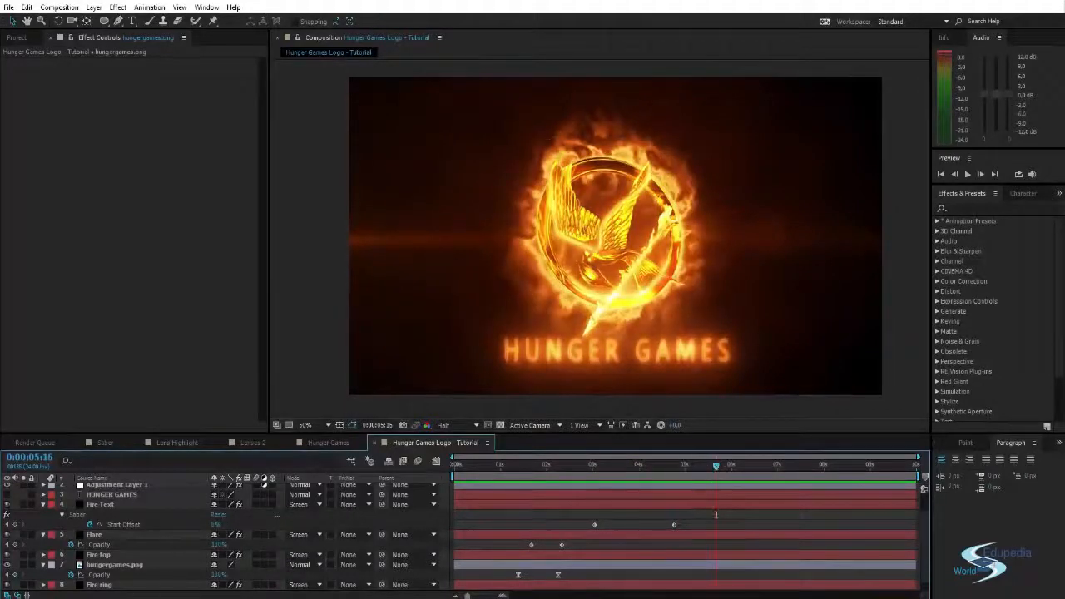